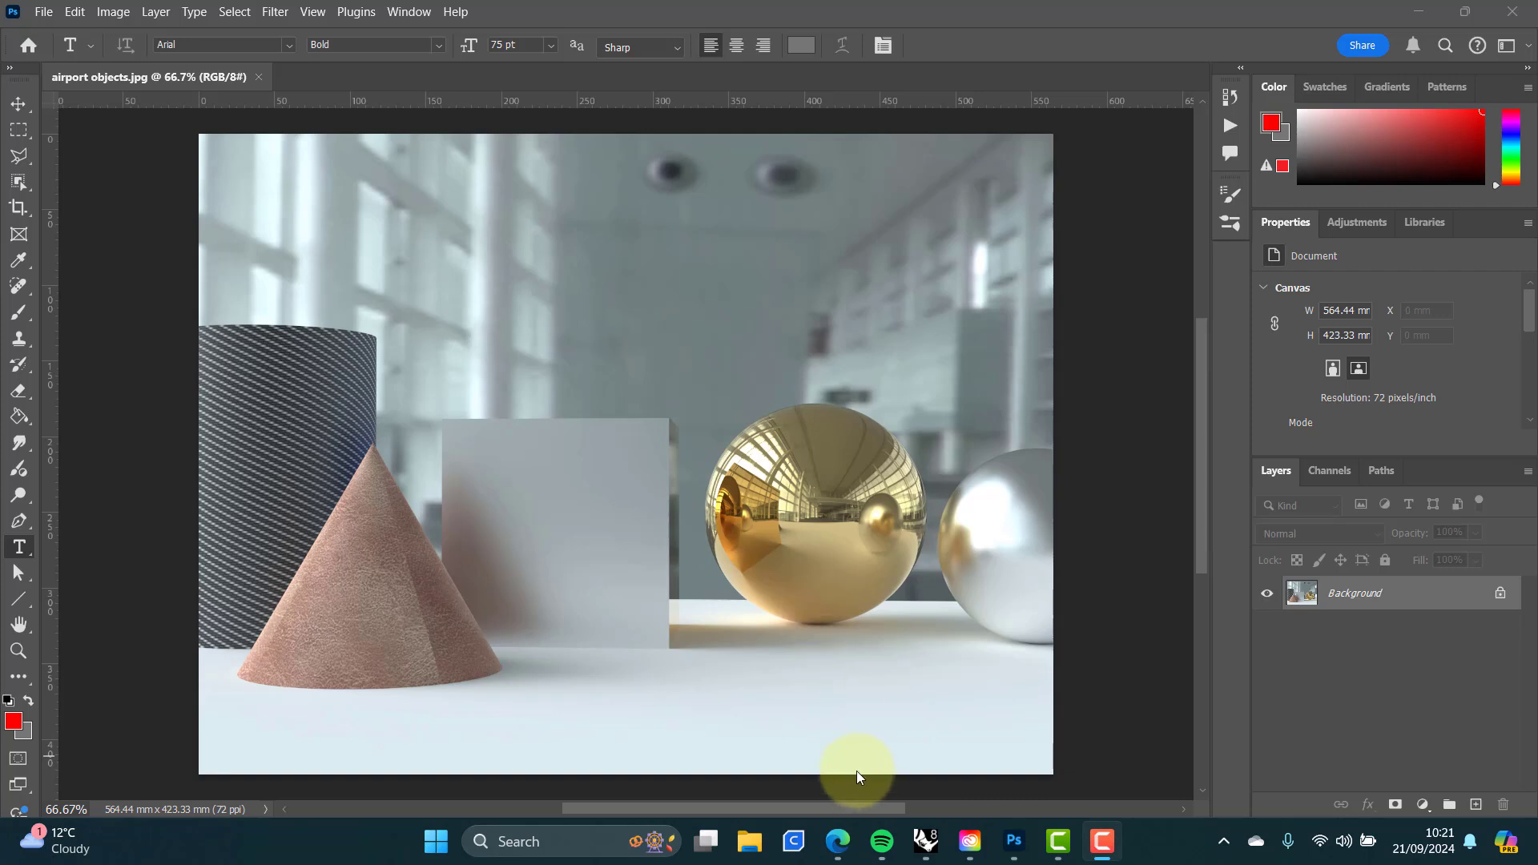
Step: Switch to Rhino 8 and delete all the existing geometry in the Top view, including the objects on the hidden Layer 01
mouse_move(930, 852)
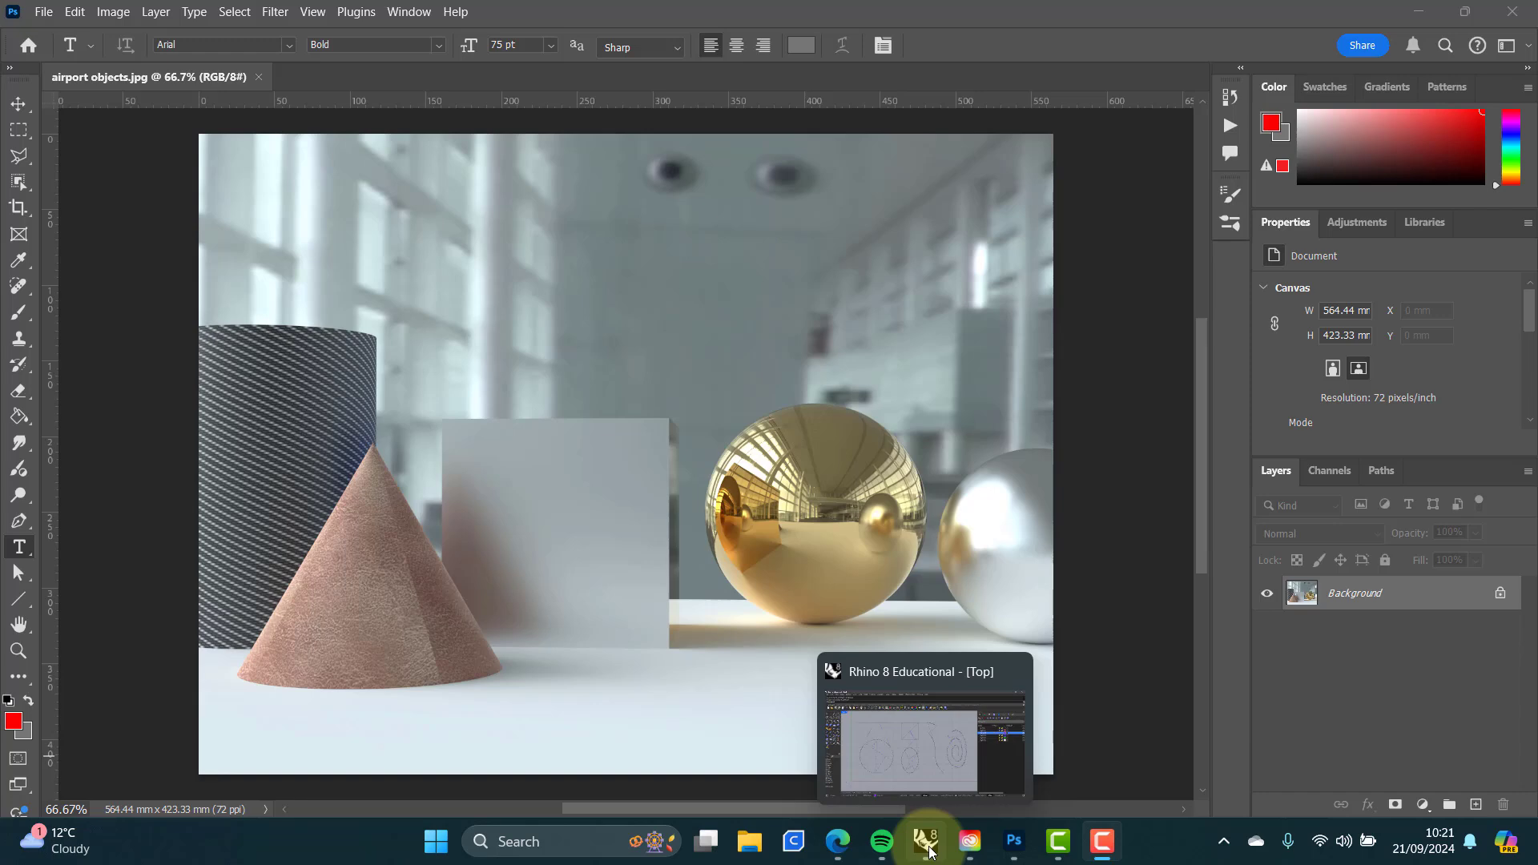
left_click(930, 852)
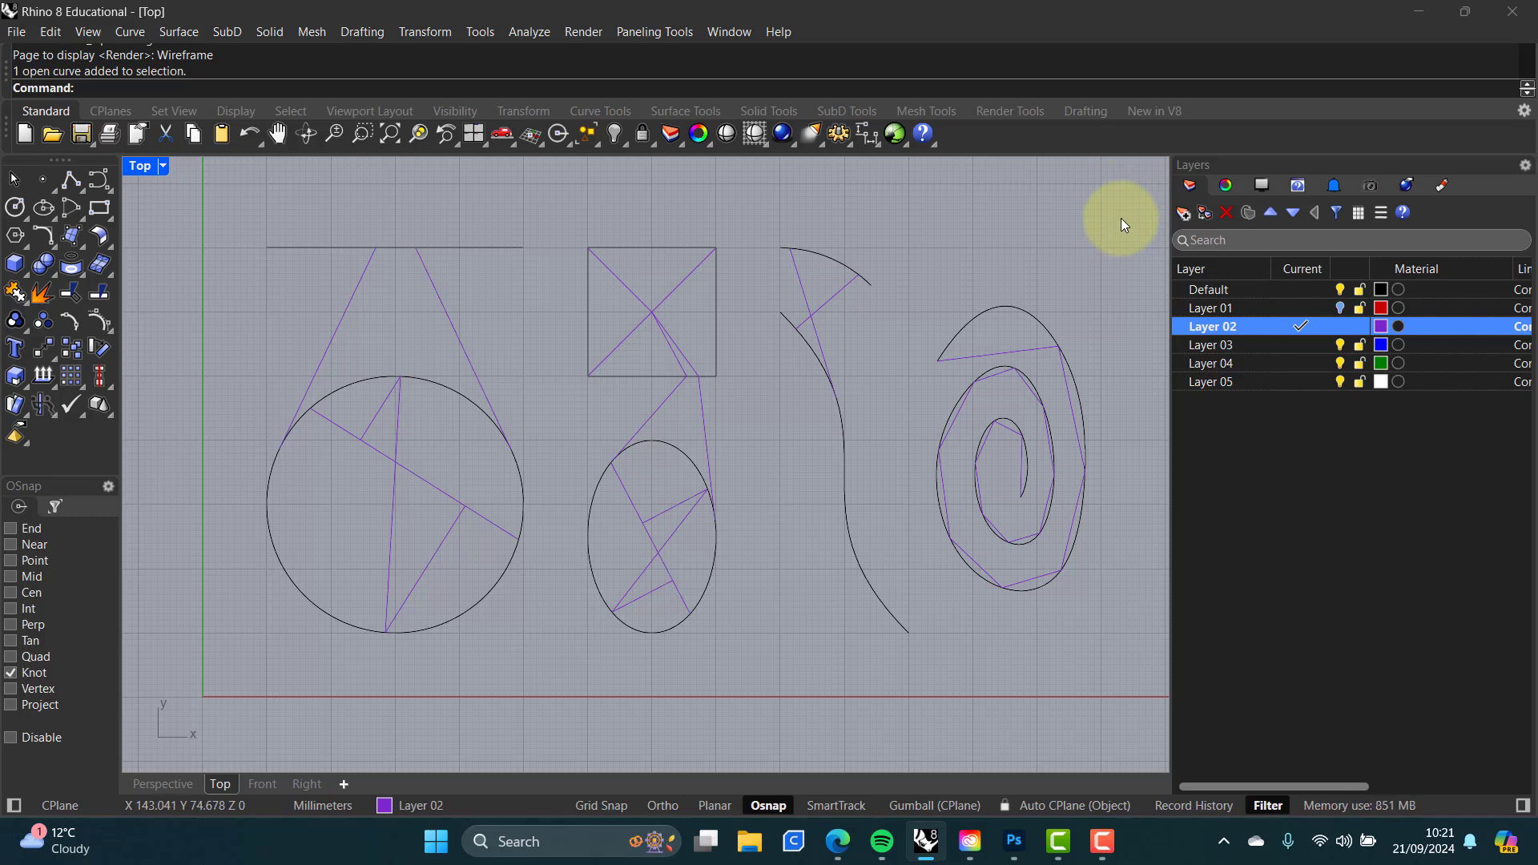
left_click_drag(1122, 218, 234, 680)
key("Delete")
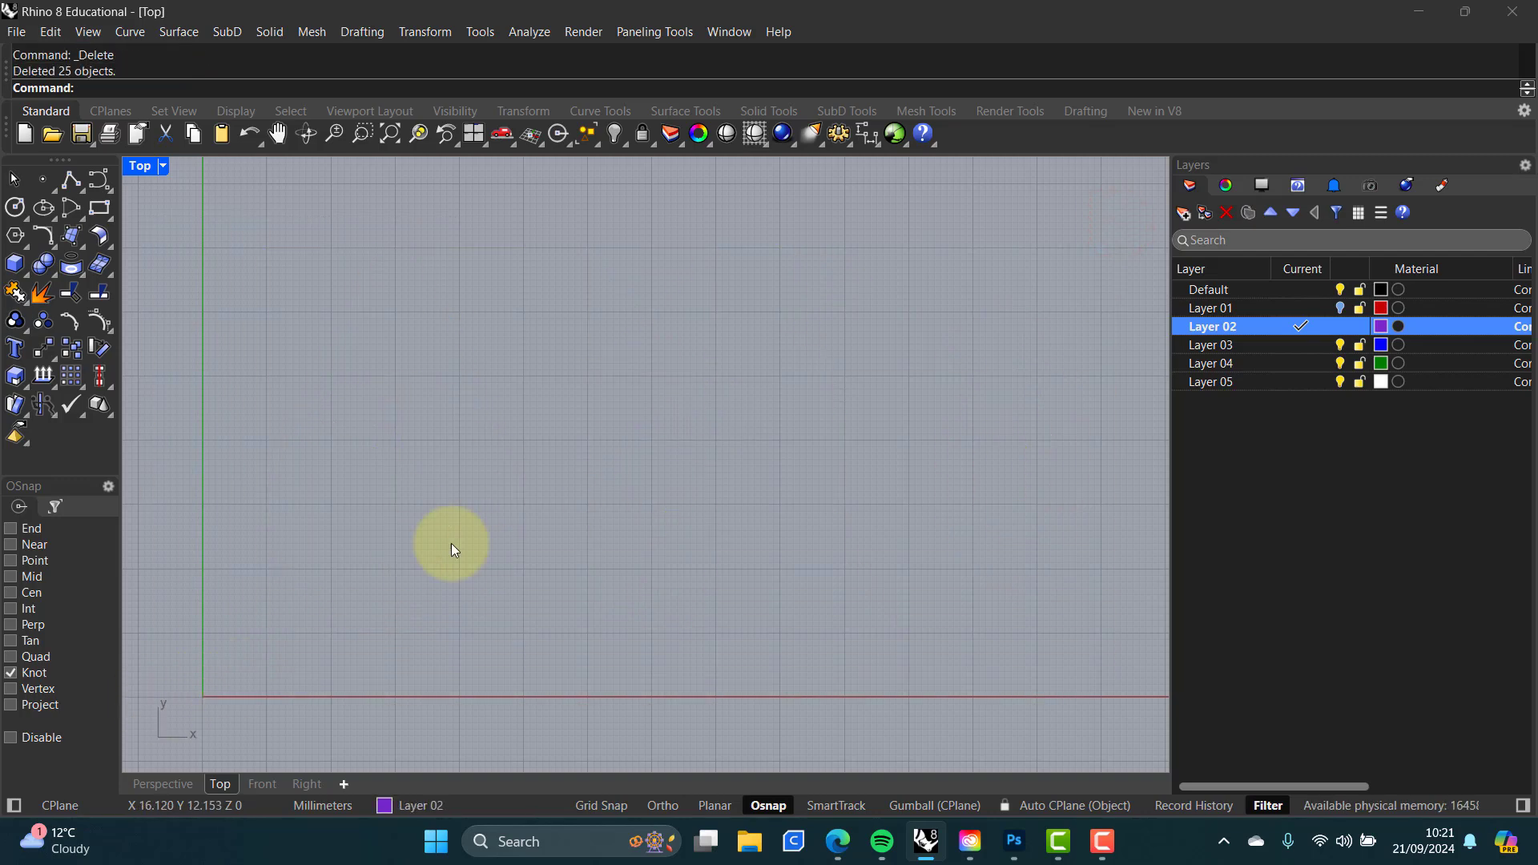
left_click(1340, 308)
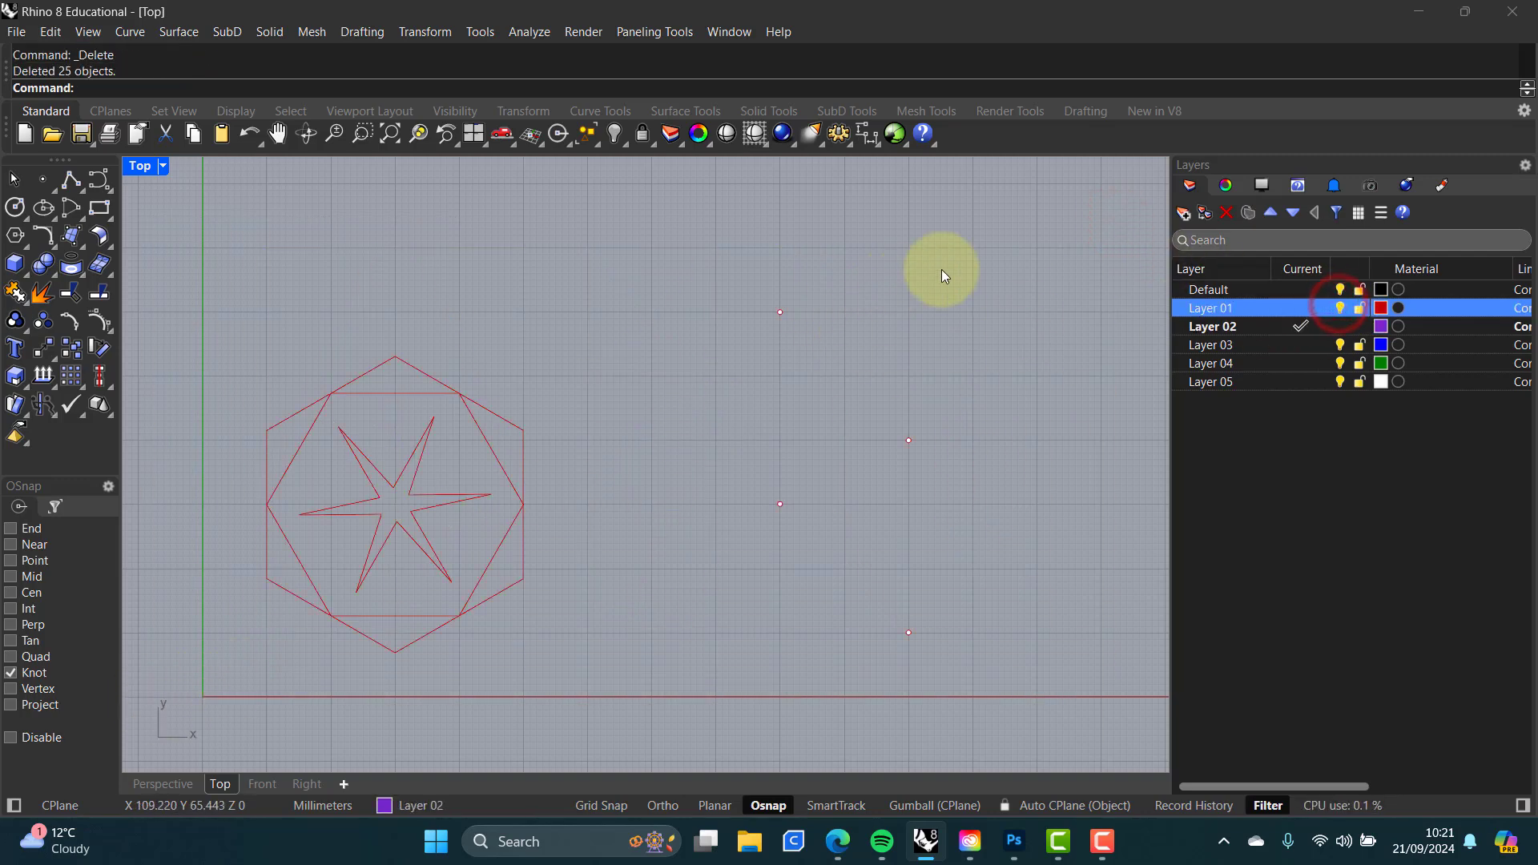
left_click_drag(1002, 255, 221, 681)
key("Delete")
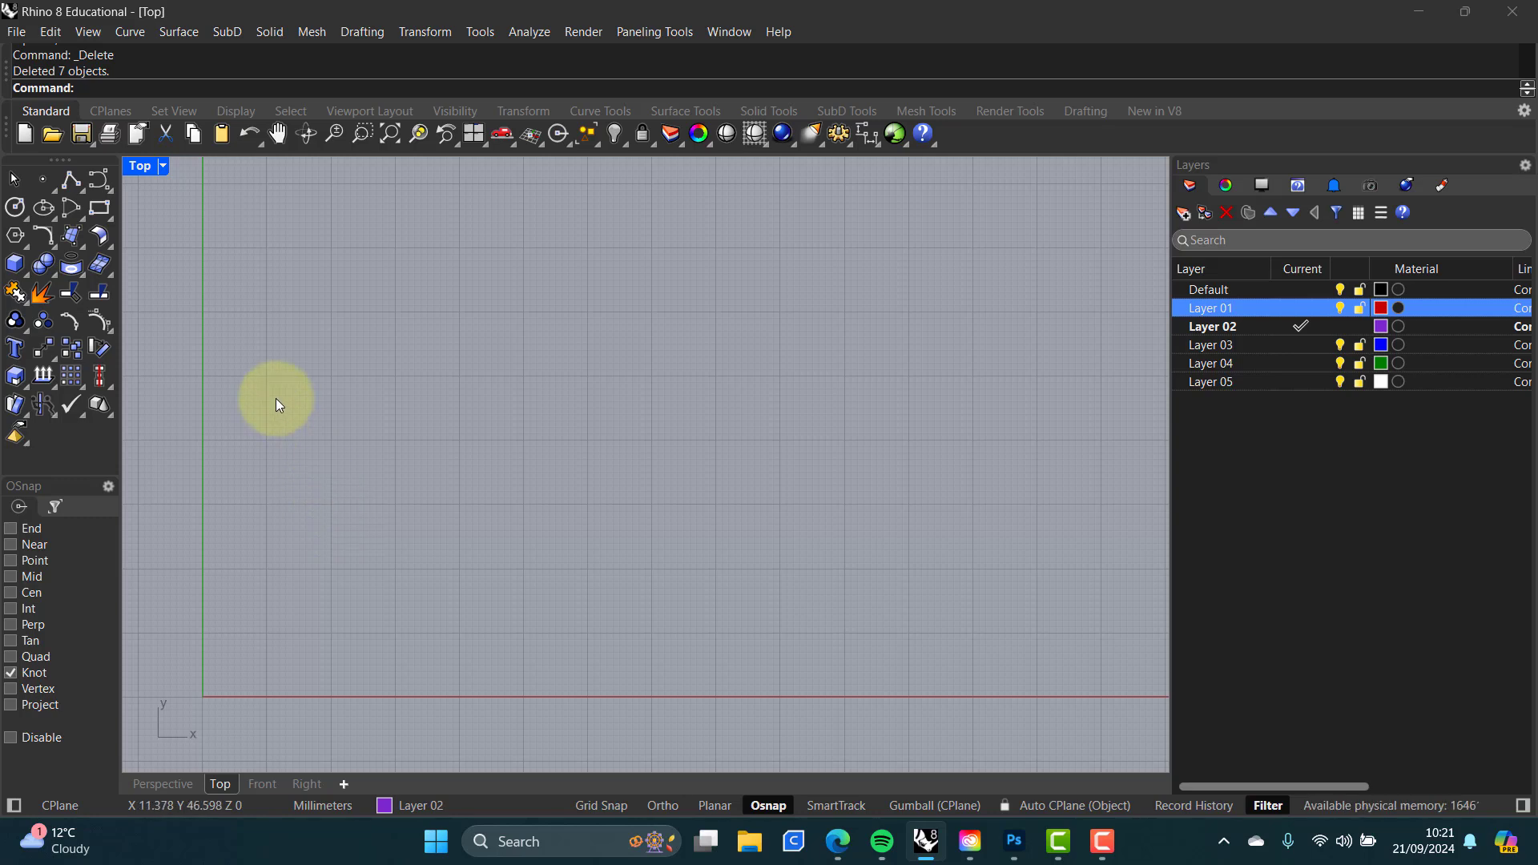
Step: In the document properties, set the grid line count to 500, minor grid line spacing to 10 mm and snap spacing to 10 mm
type("nits")
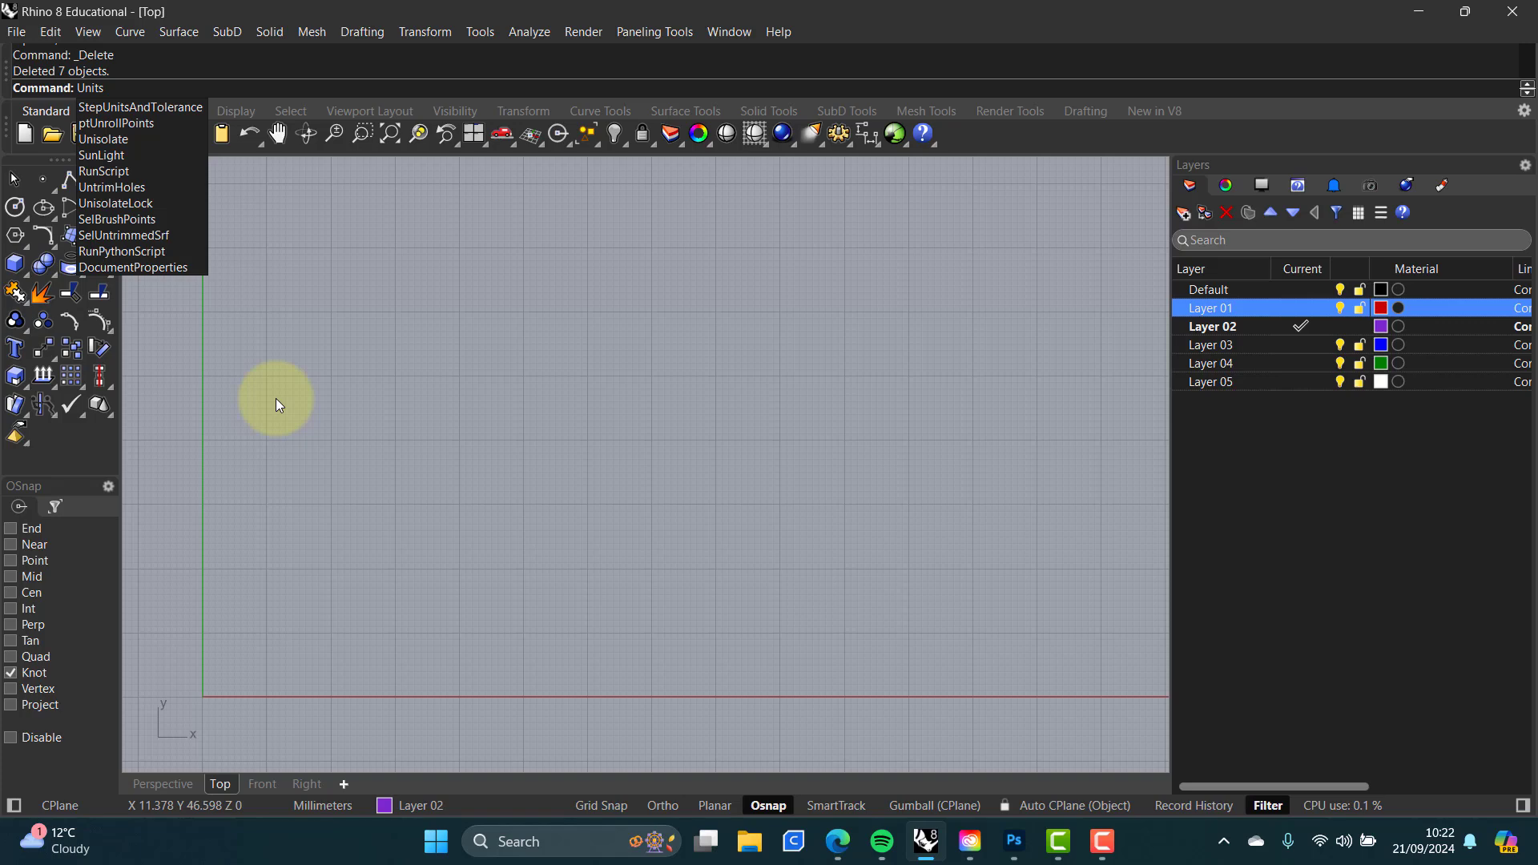
key("Return")
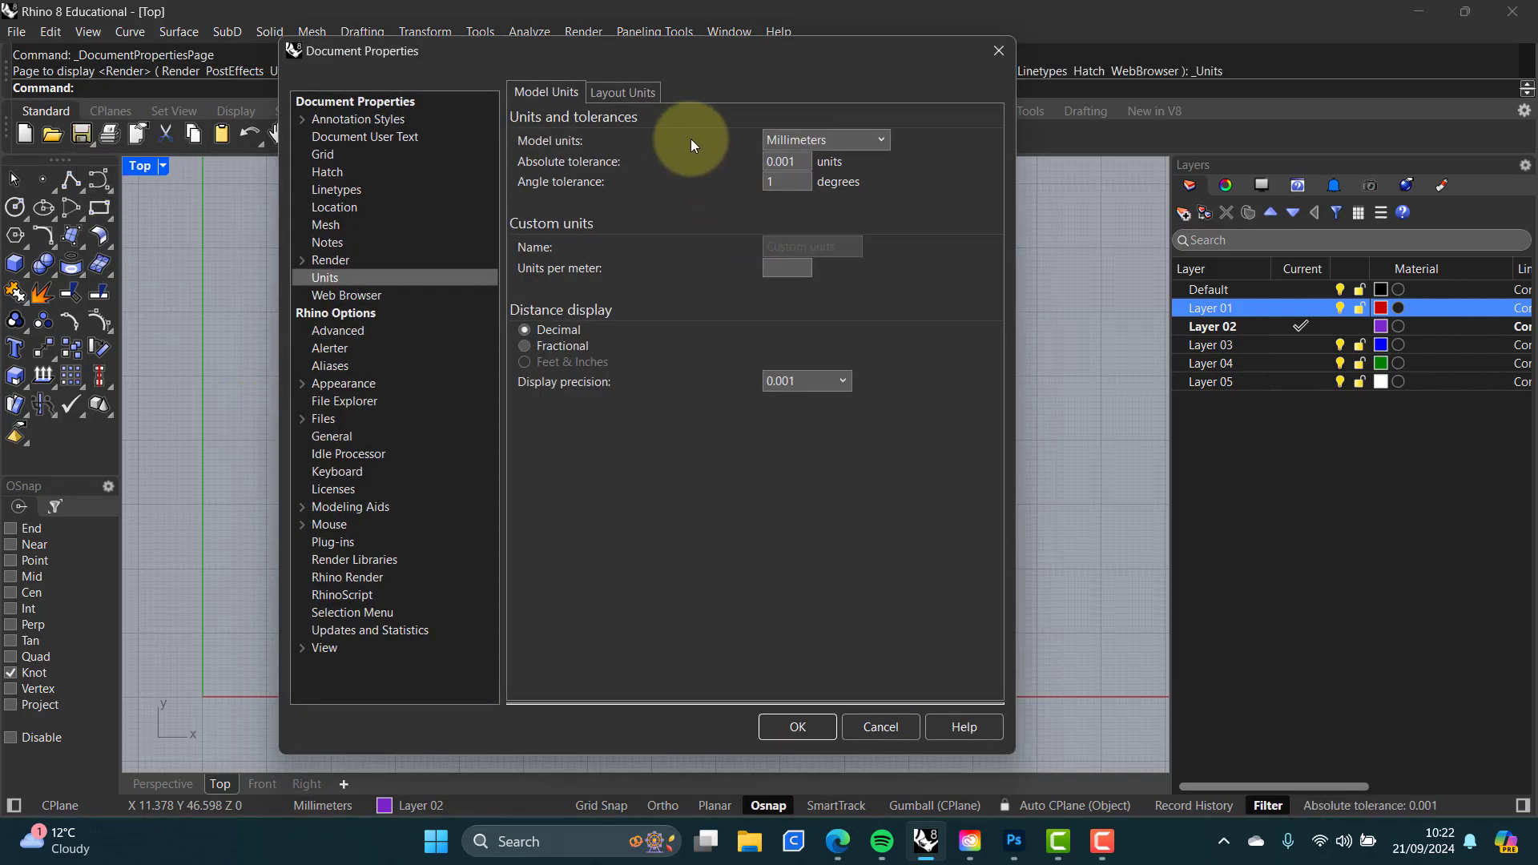
left_click(323, 154)
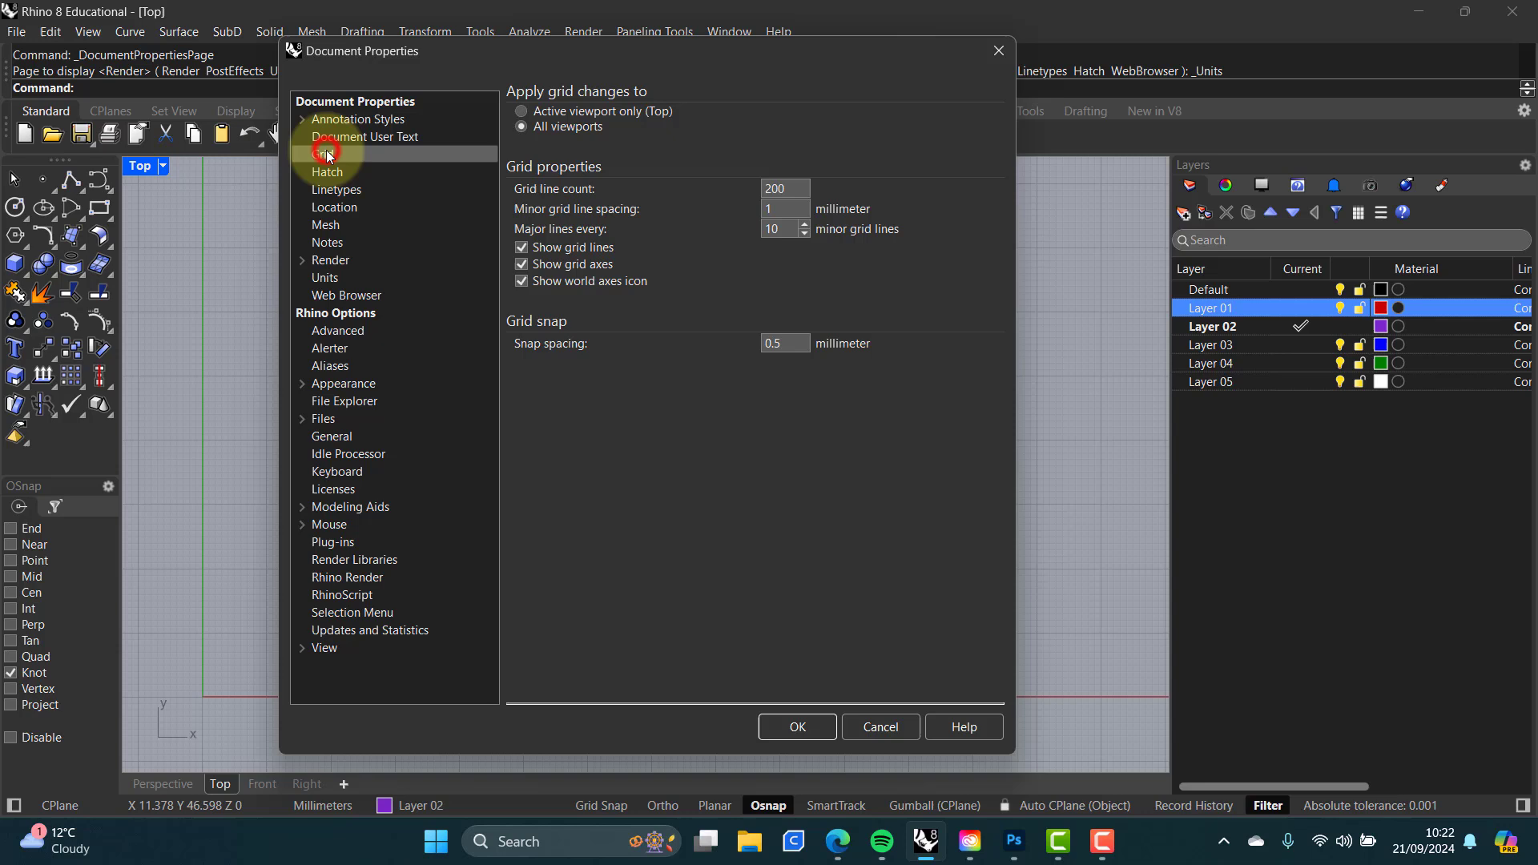
double_click(786, 189)
type("500")
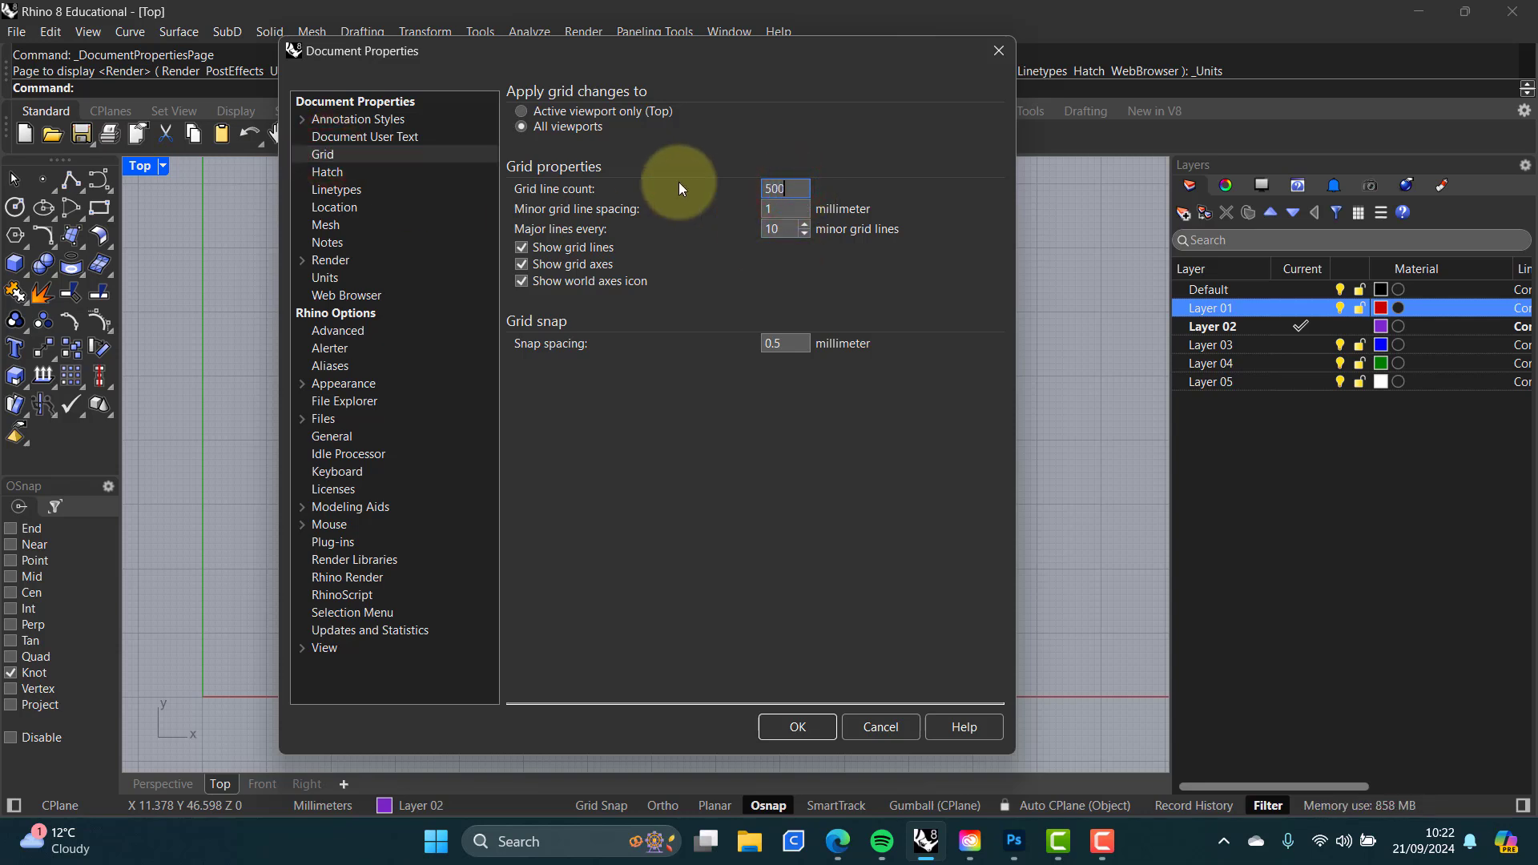
left_click(794, 207)
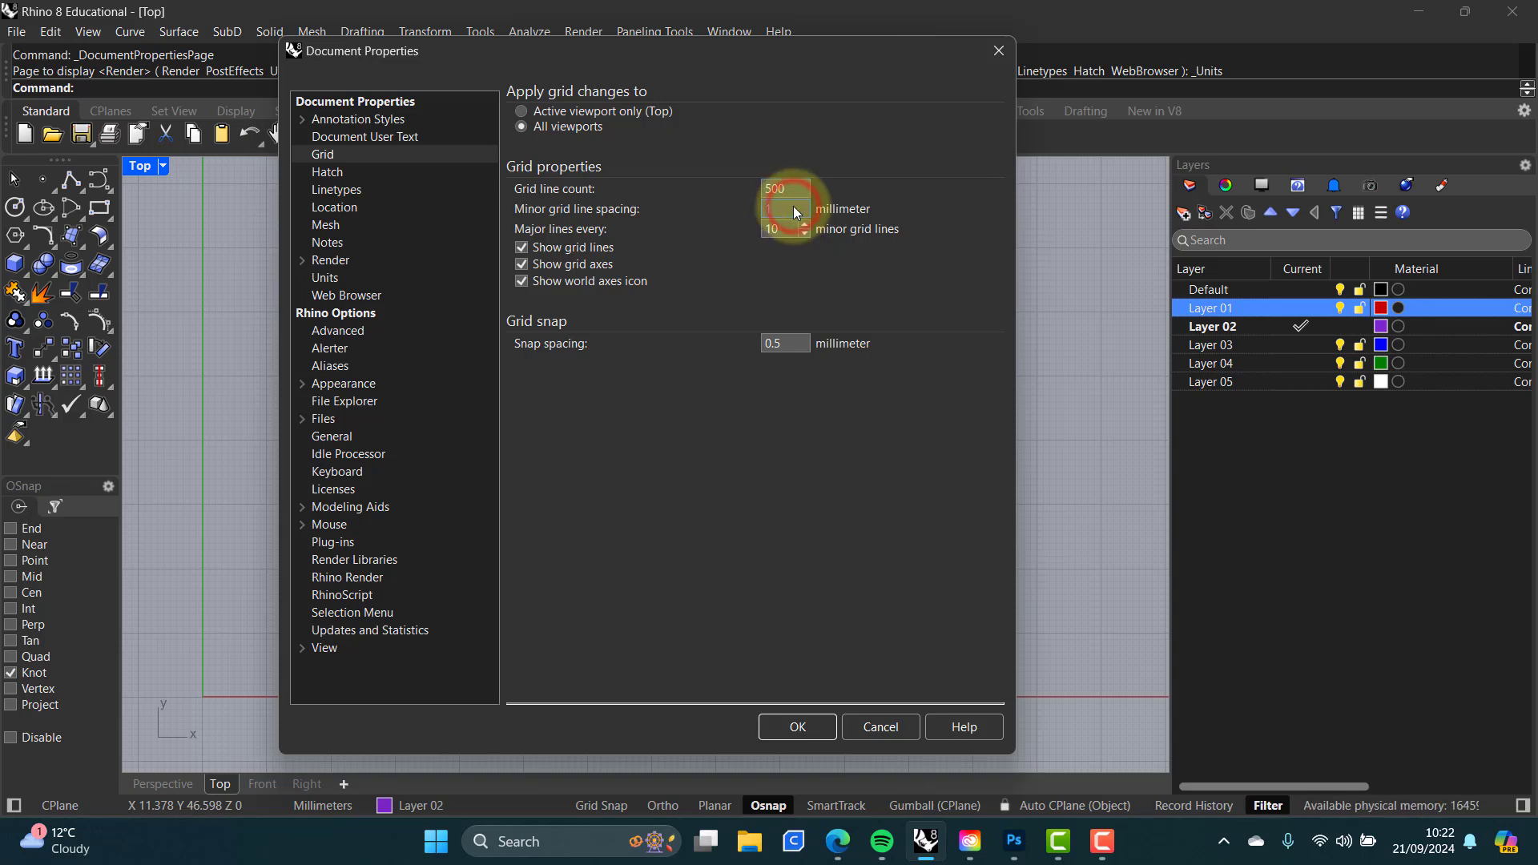
type("0")
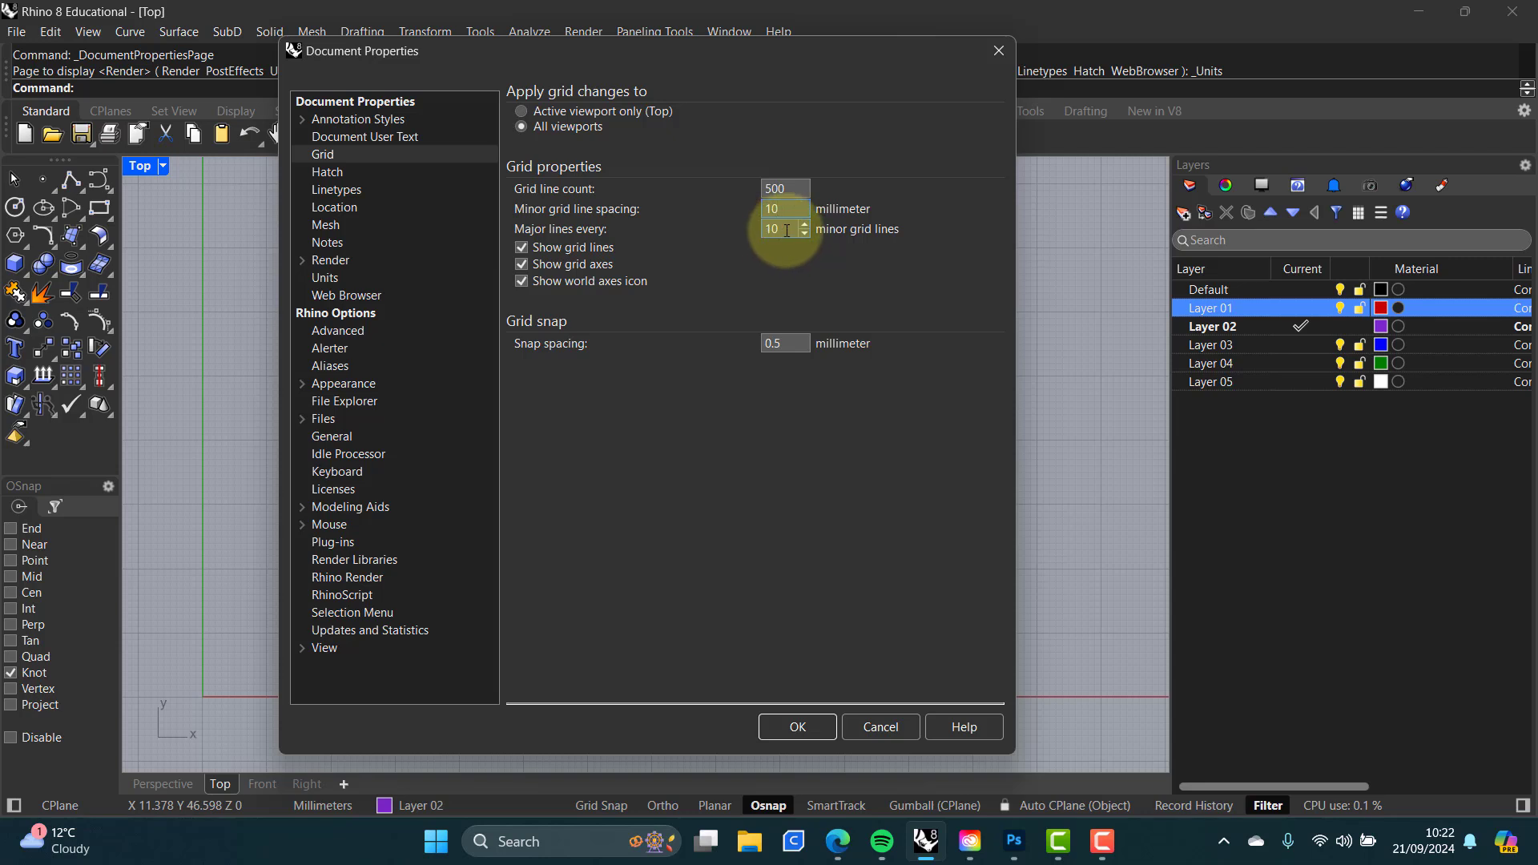
left_click(778, 343)
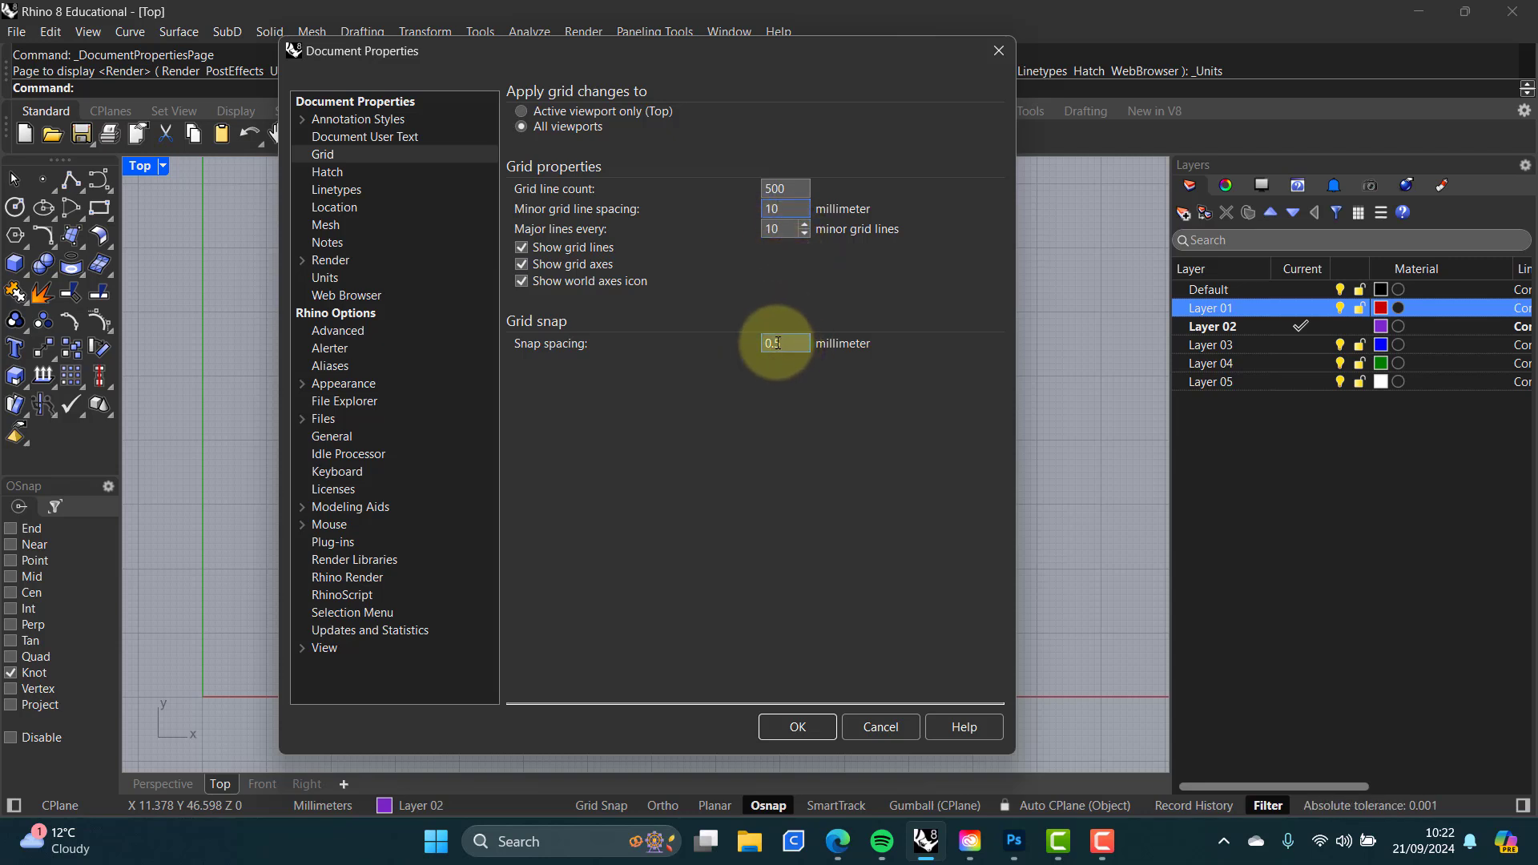
key("ctrl+a")
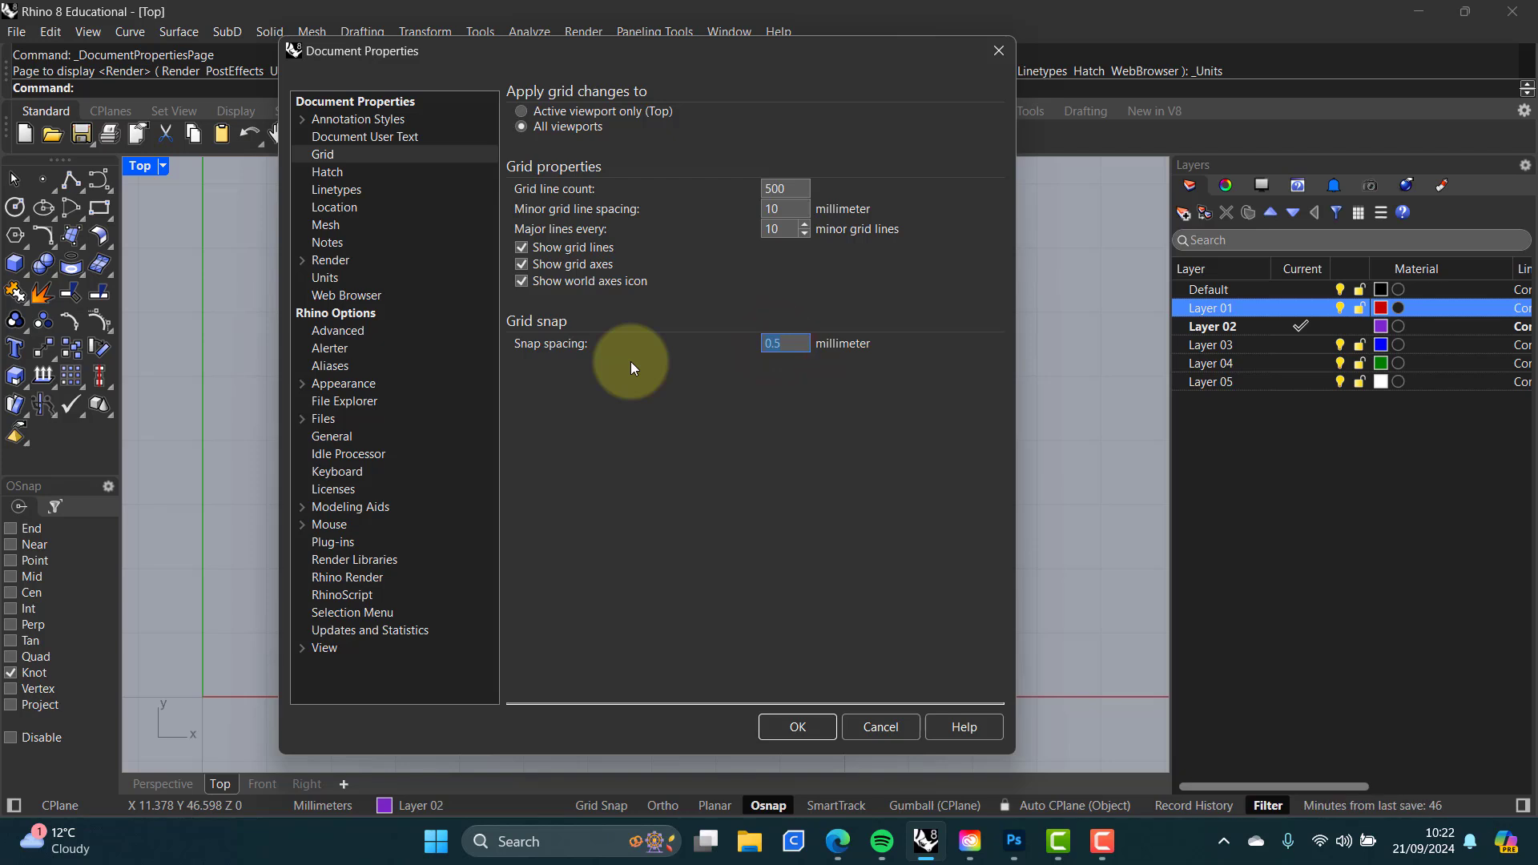
type("10")
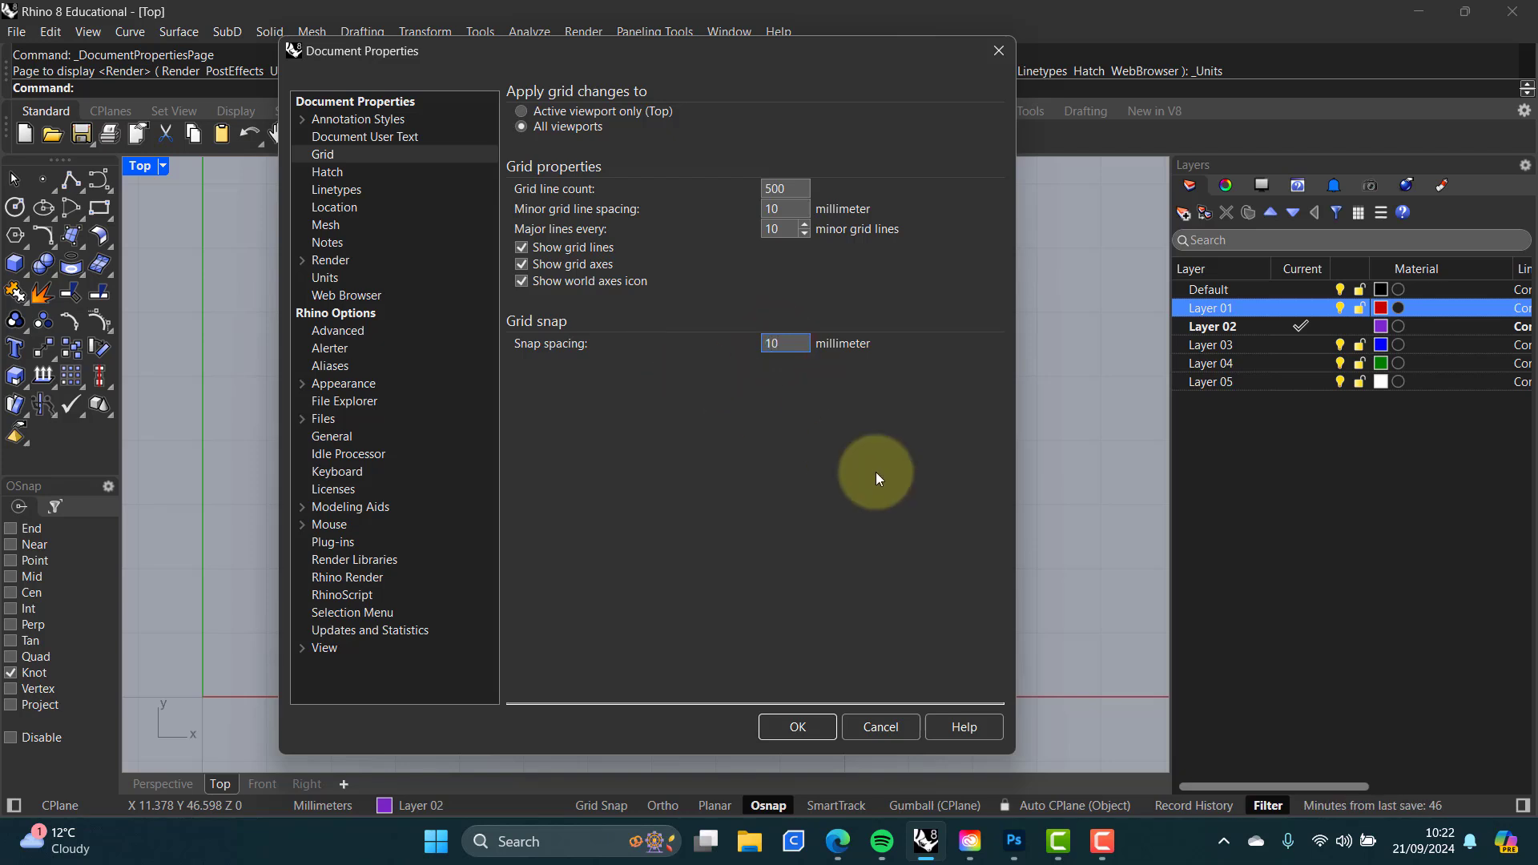
left_click(801, 728)
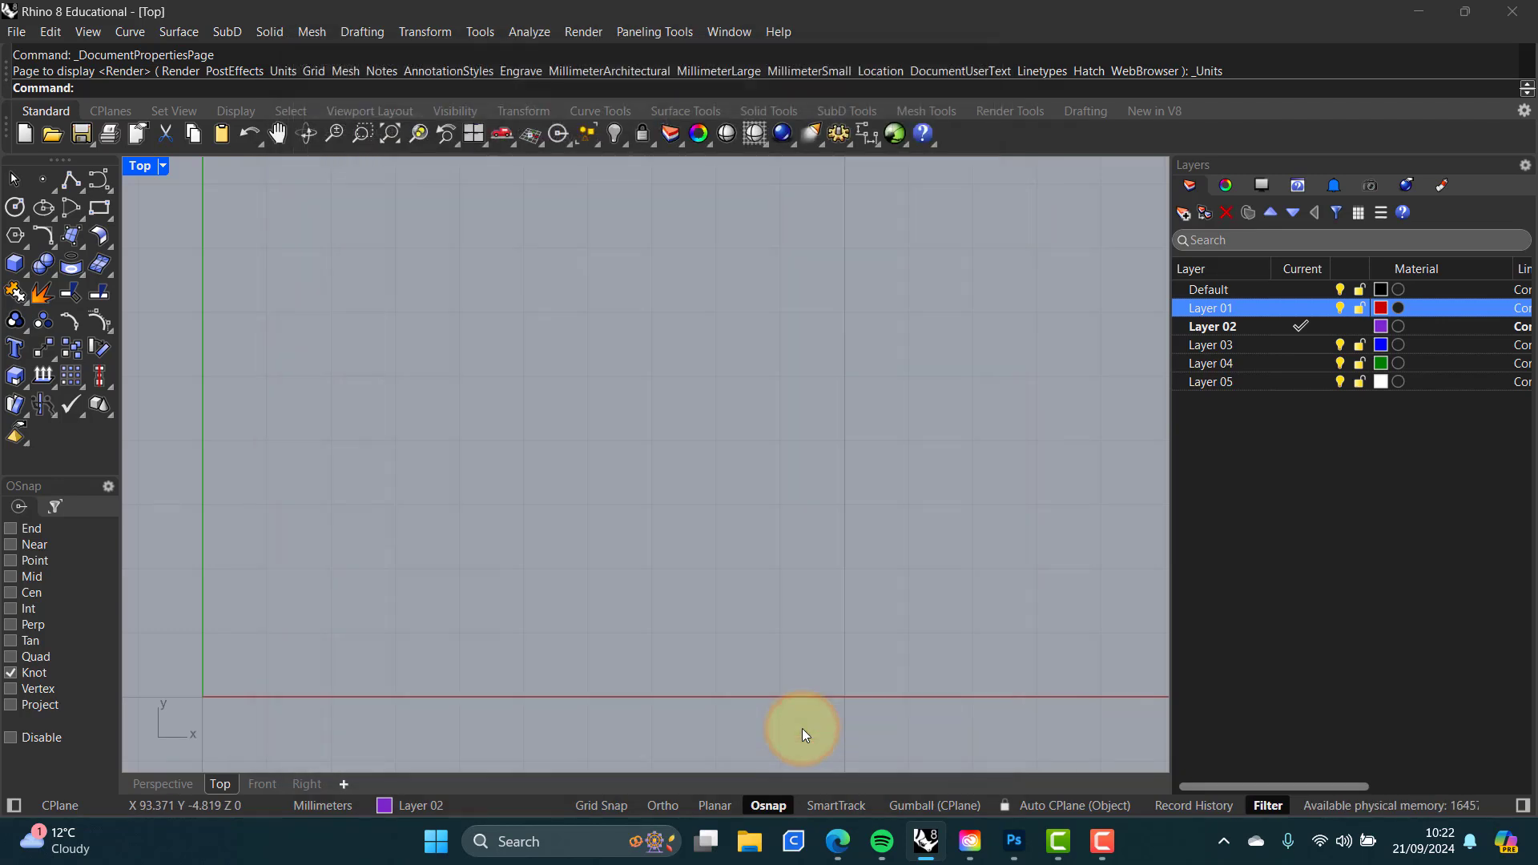
Step: Bring up the solid modelling tools and make the Default layer current
scroll(615, 396, "down", 5)
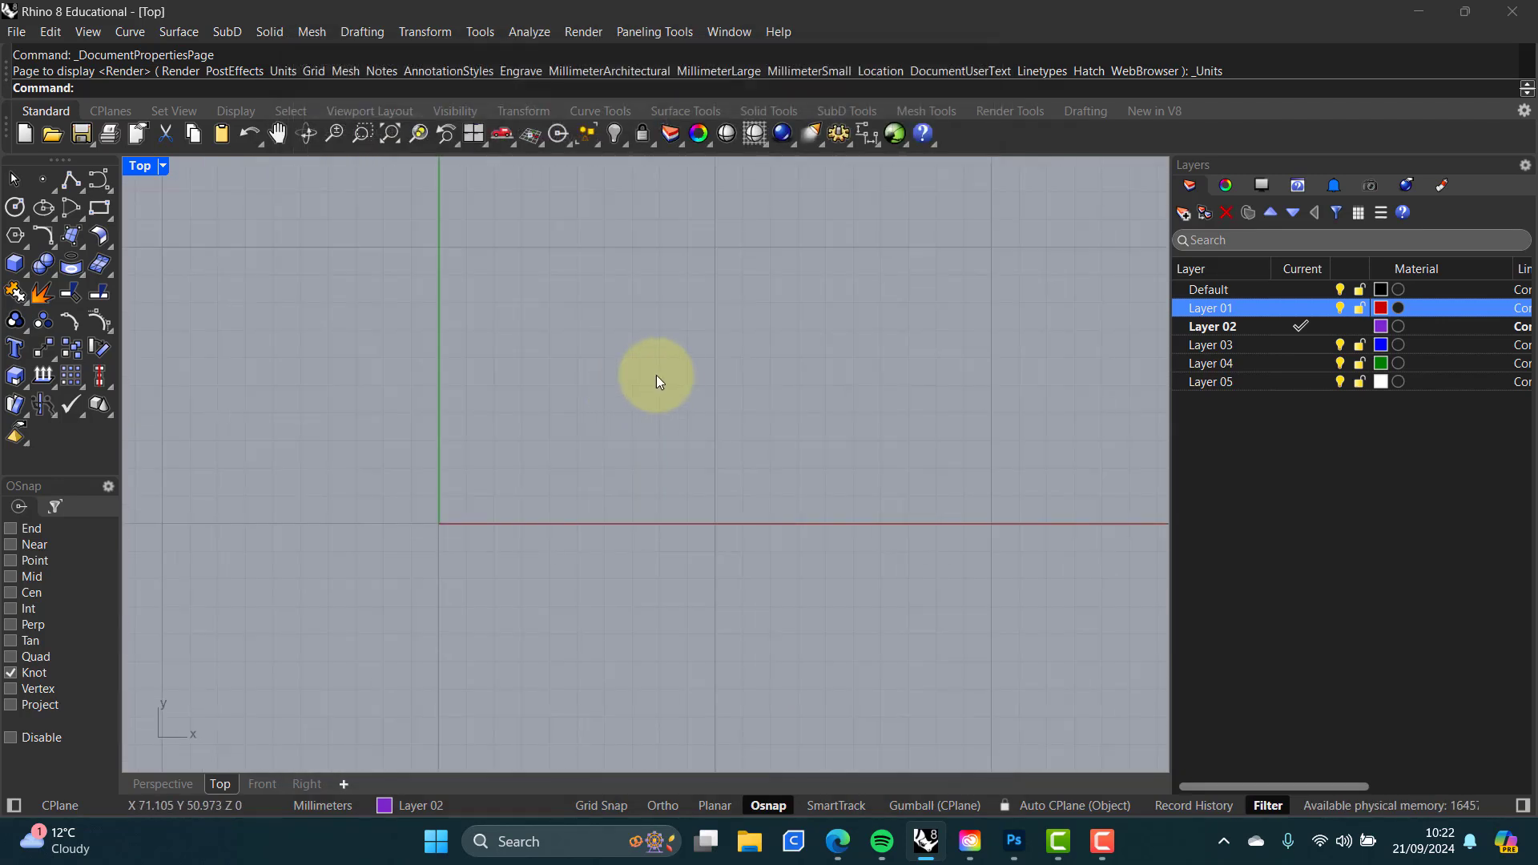
right_click_drag(710, 366, 560, 481)
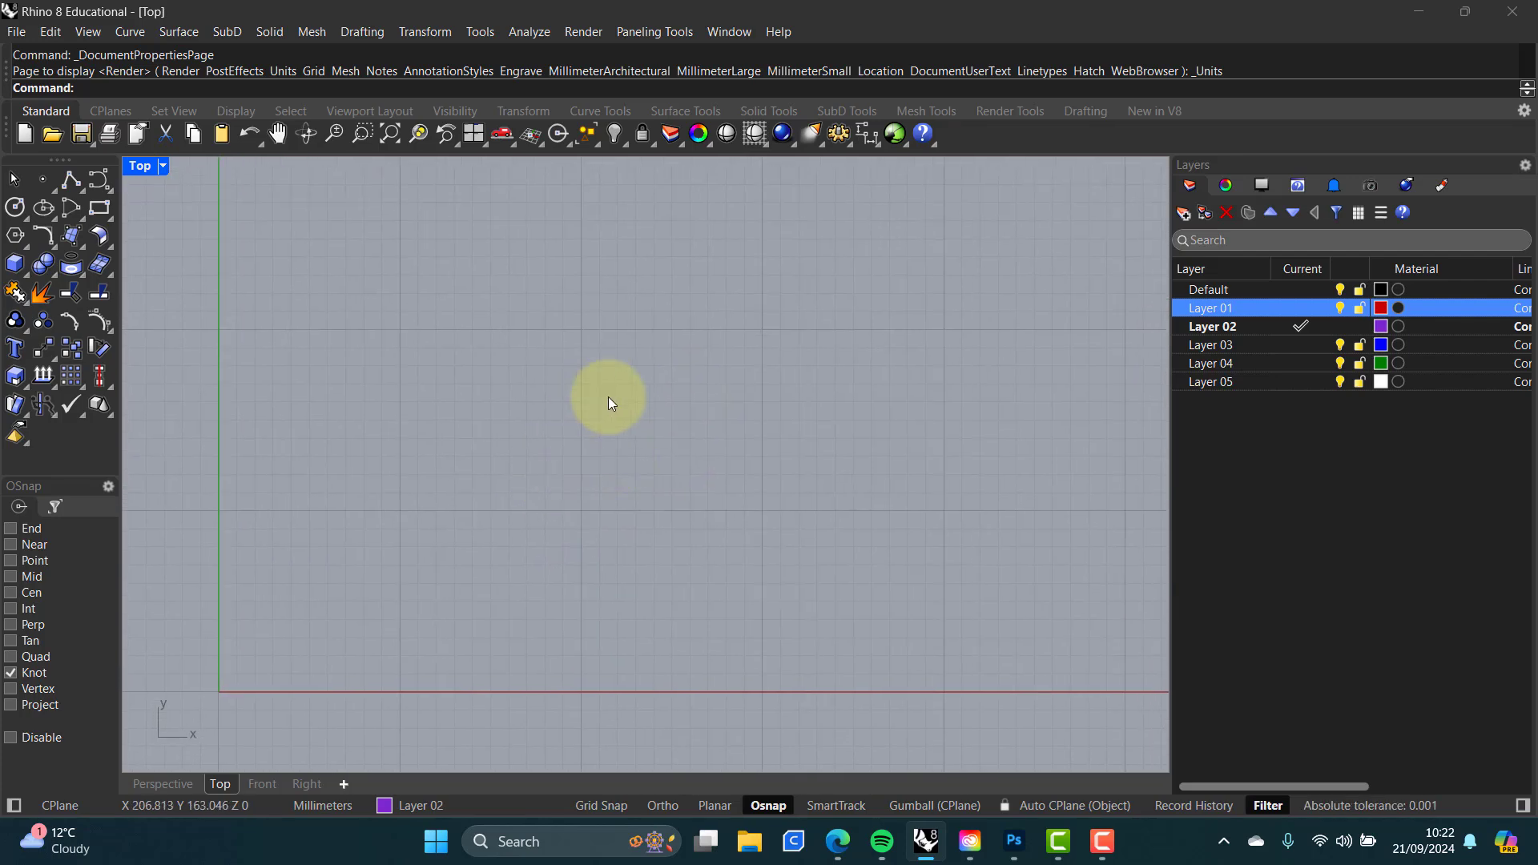
scroll(651, 361, "down", 9)
right_click_drag(689, 360, 597, 484)
scroll(580, 473, "up", 3)
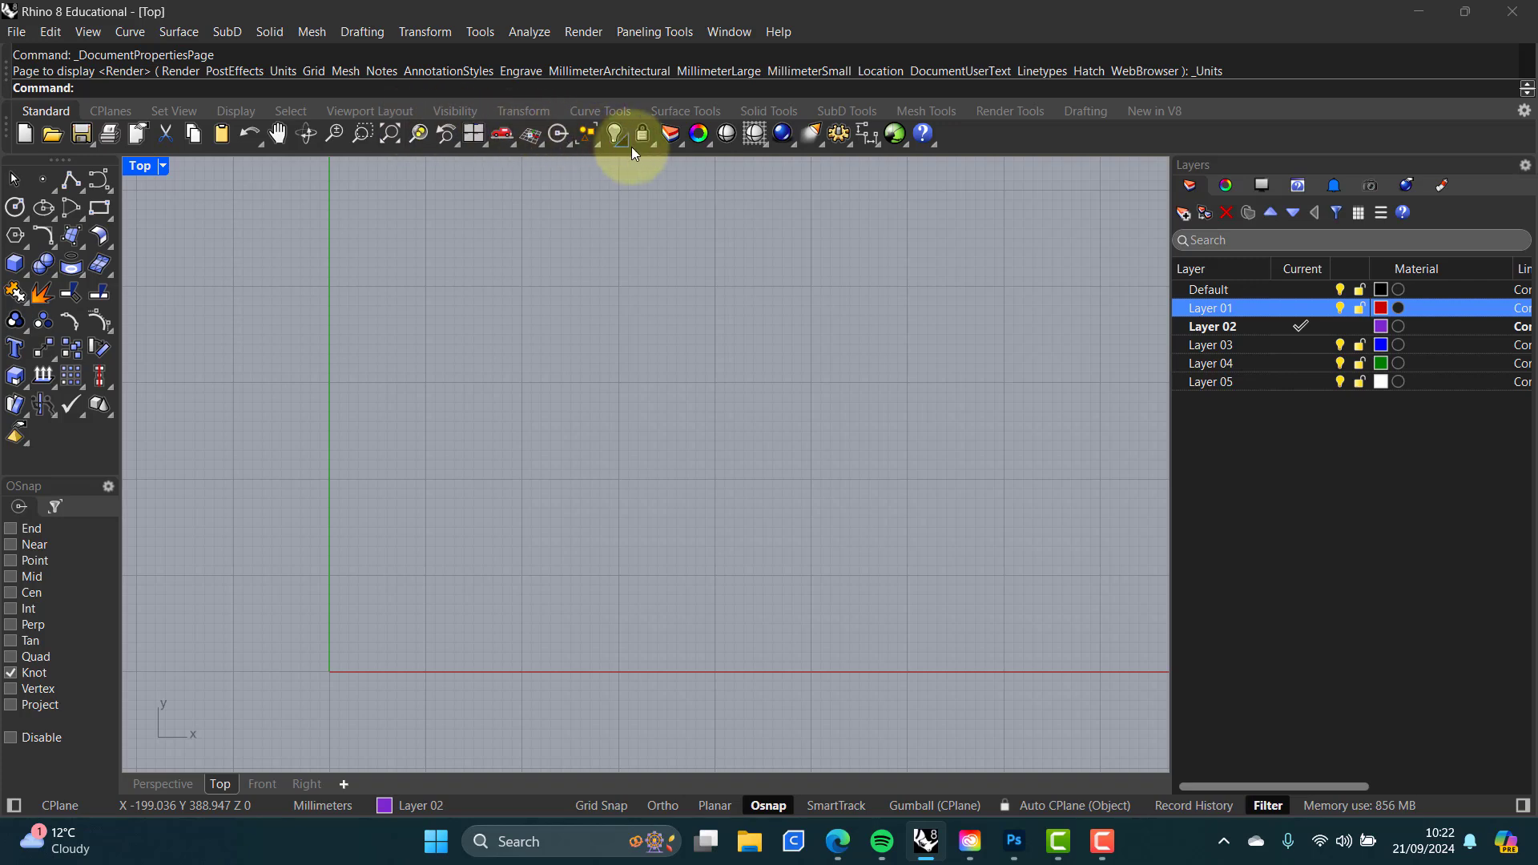
left_click(774, 111)
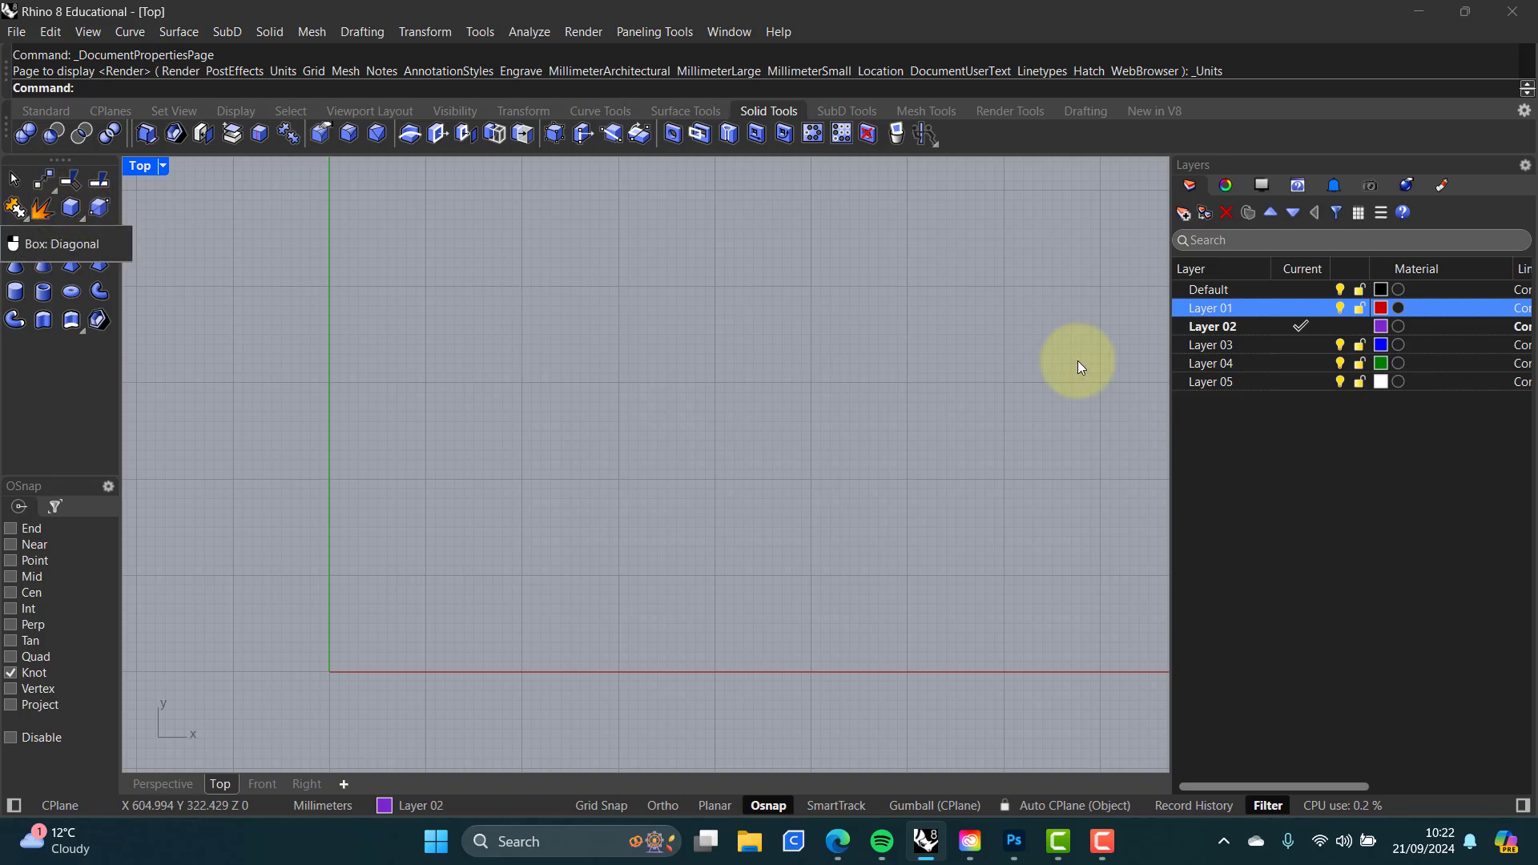
left_click(1300, 290)
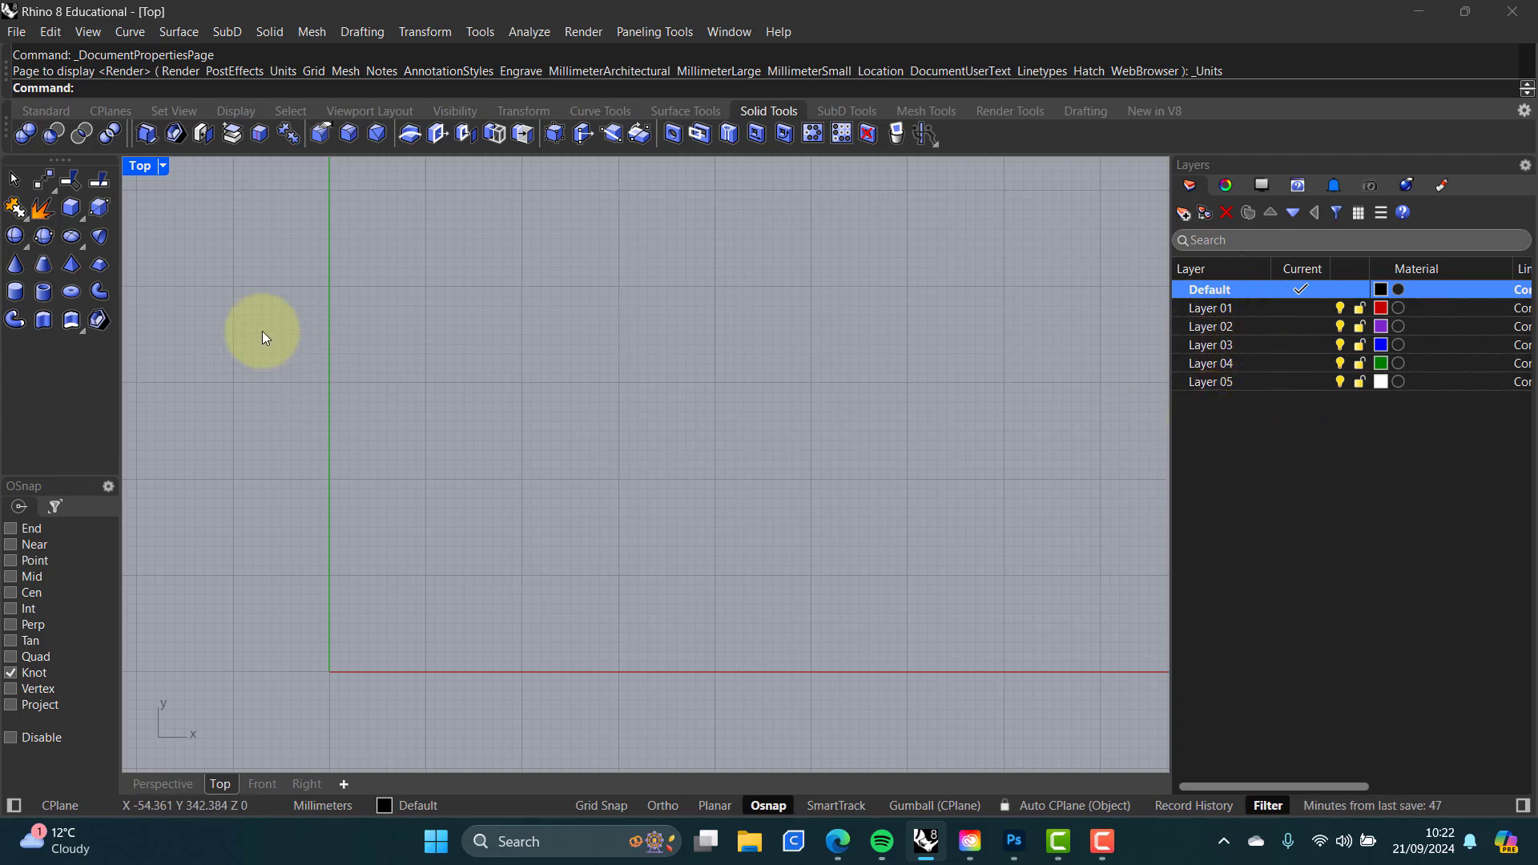
left_click(71, 210)
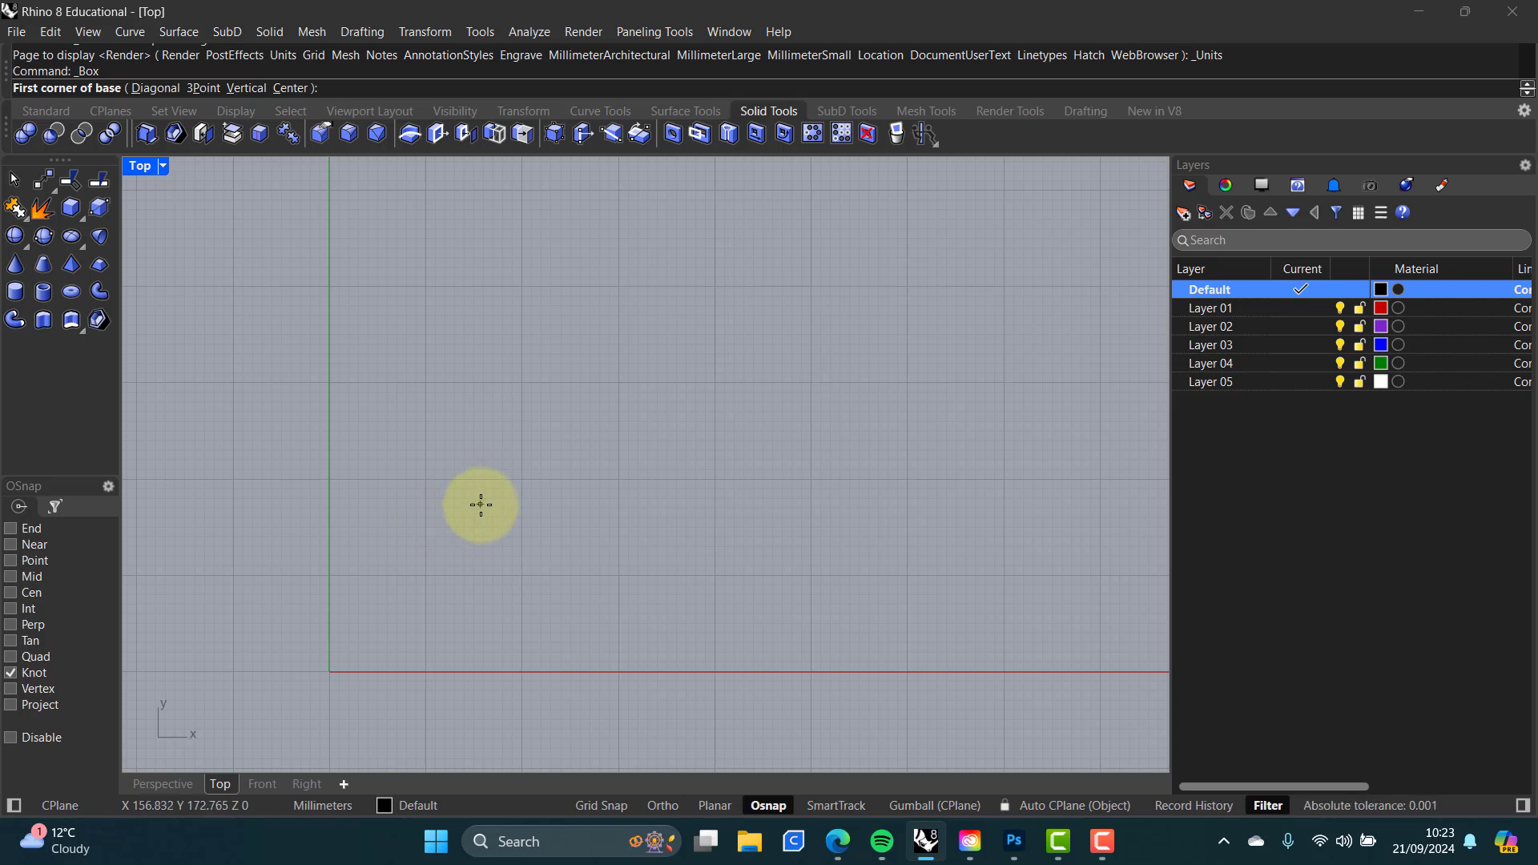
left_click(772, 806)
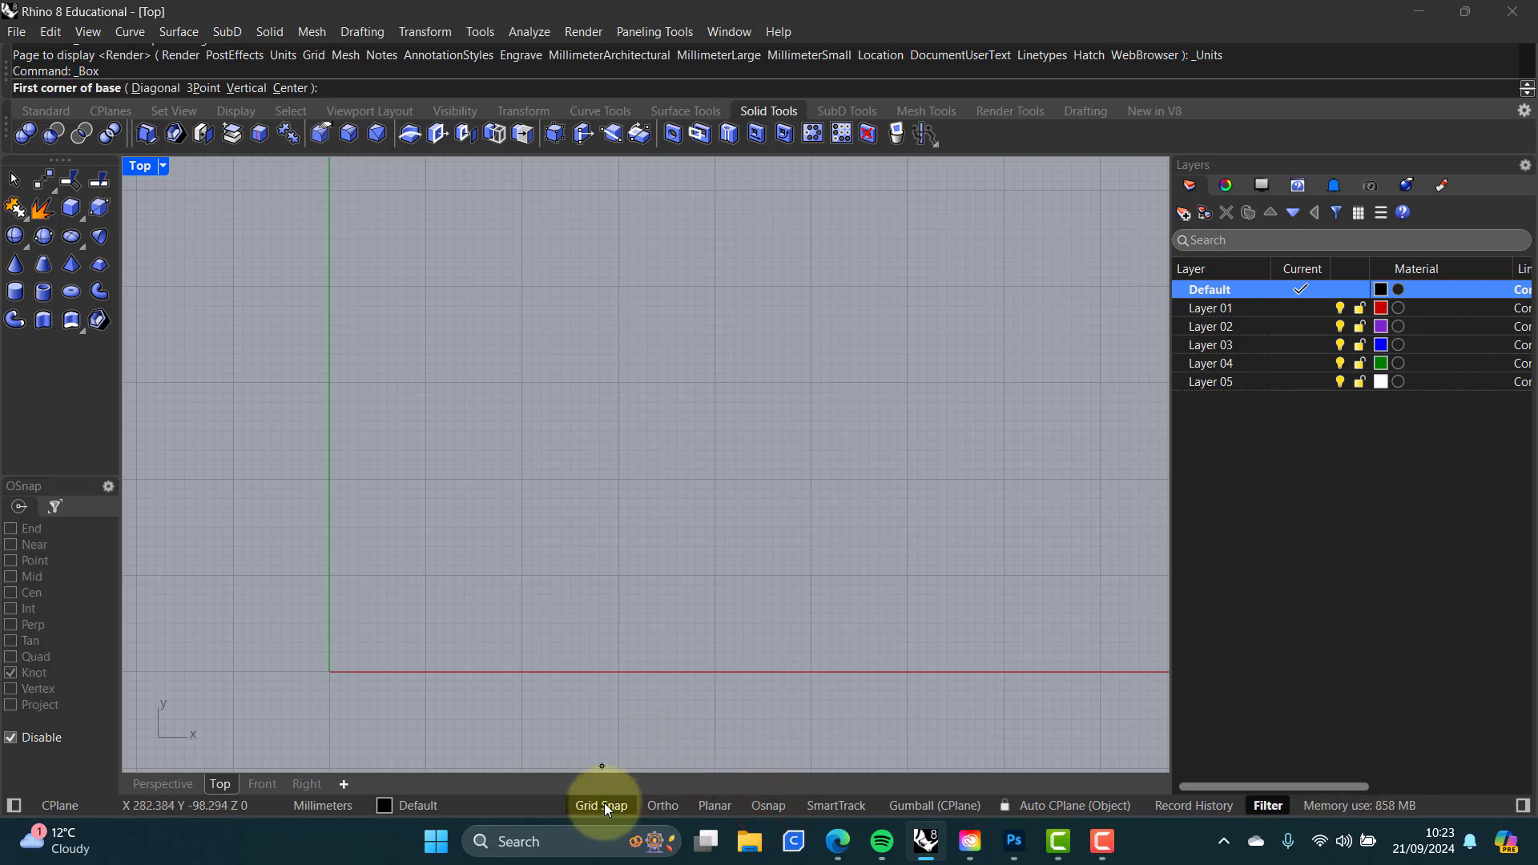
left_click(609, 806)
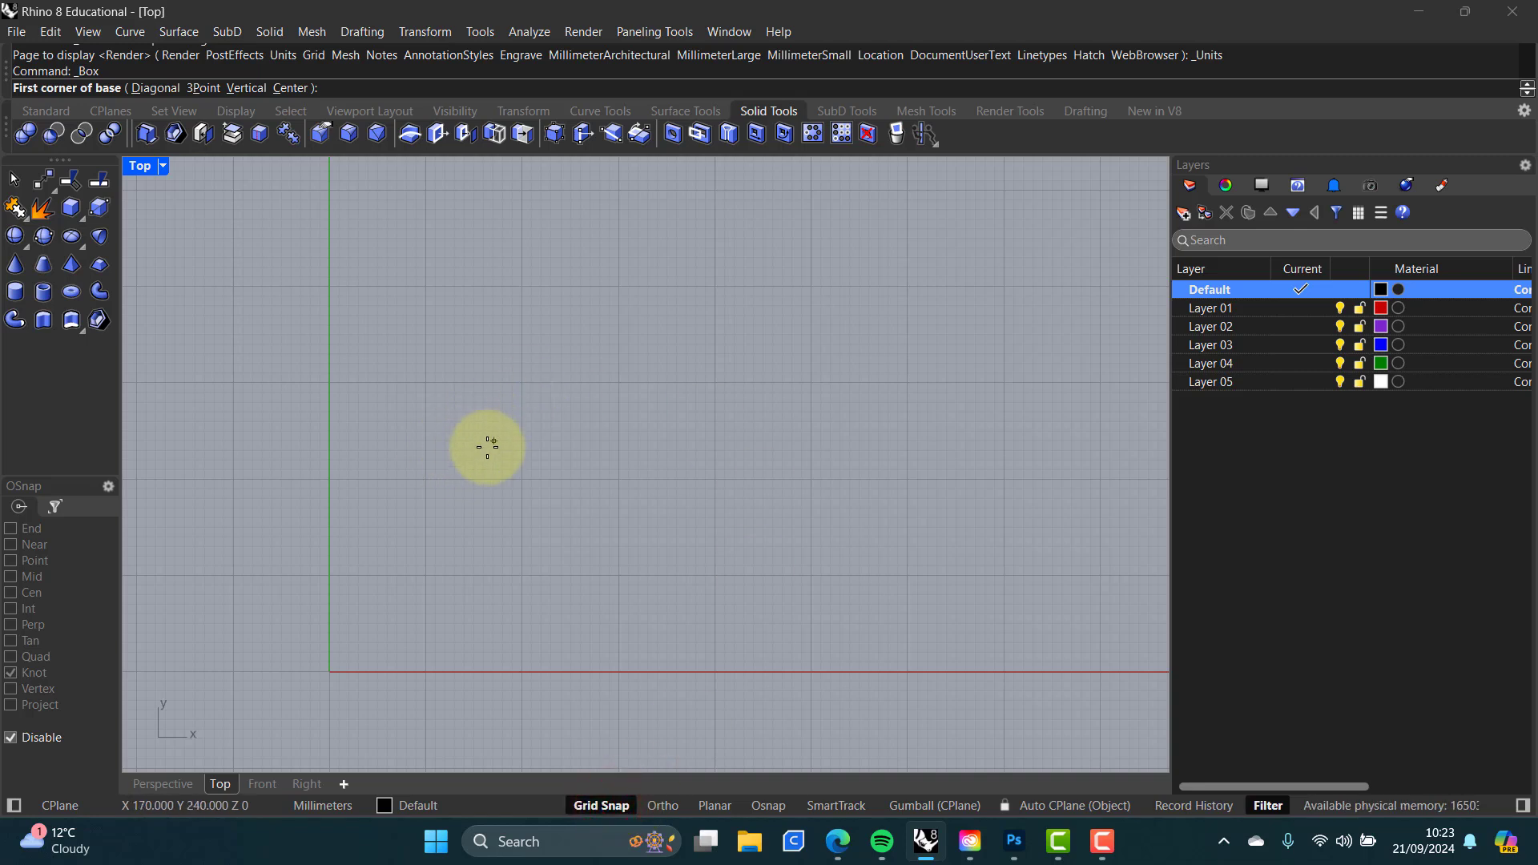
left_click(491, 467)
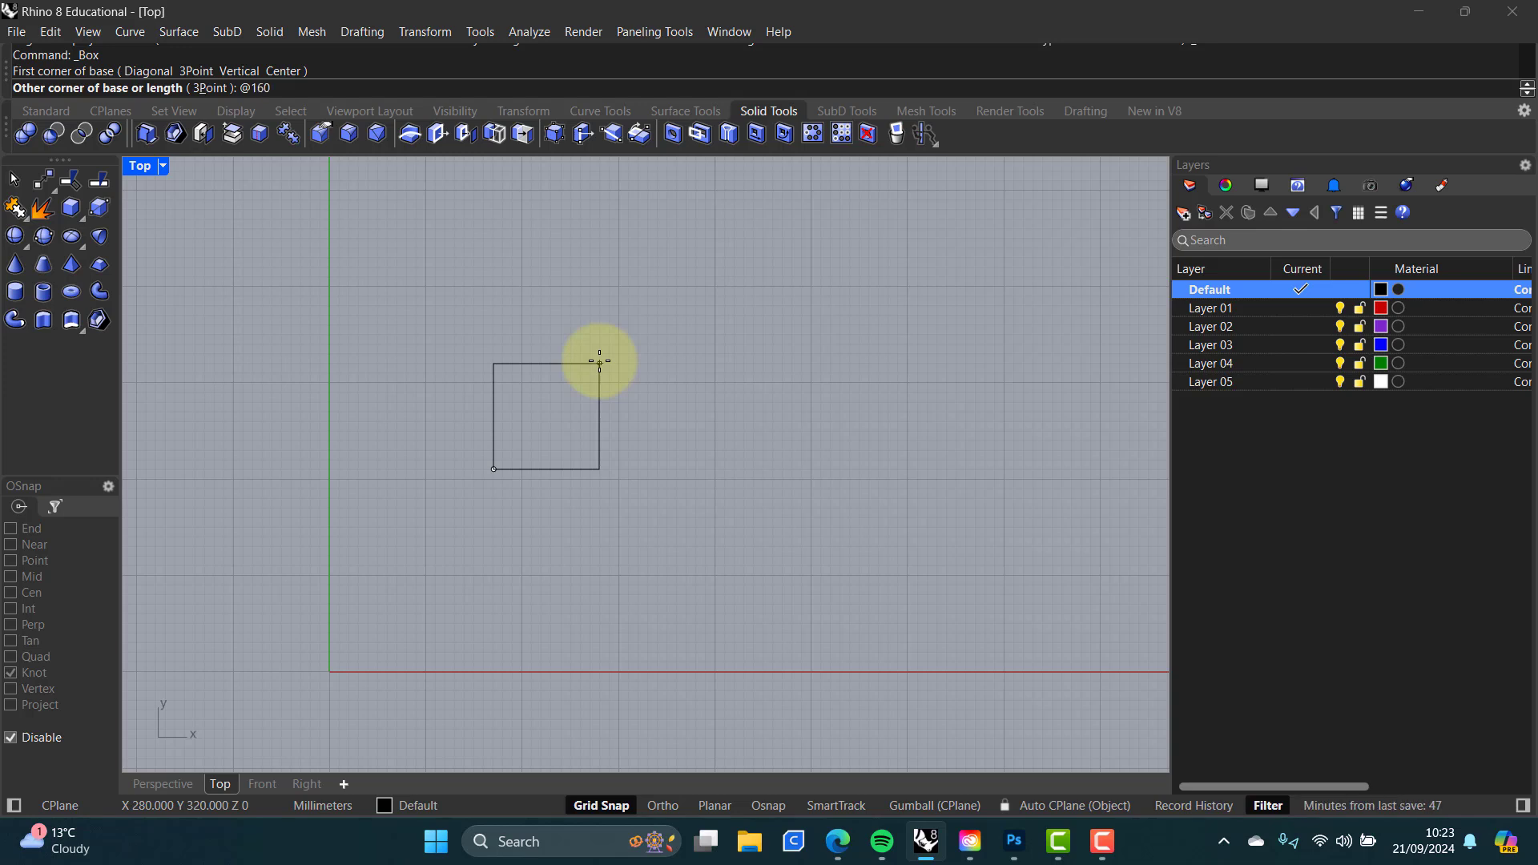
type(",160")
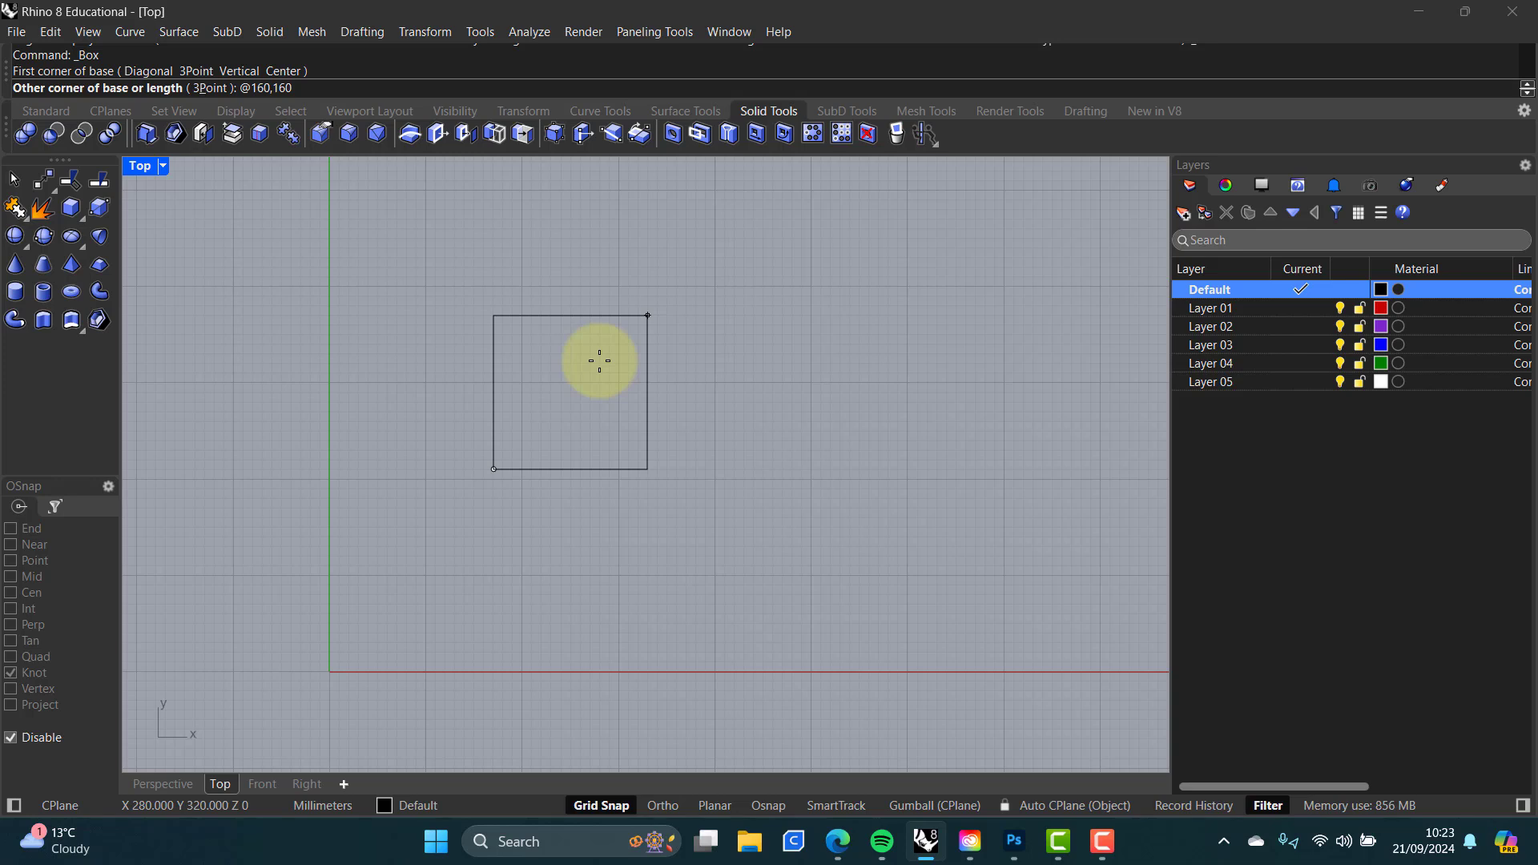
key("Return")
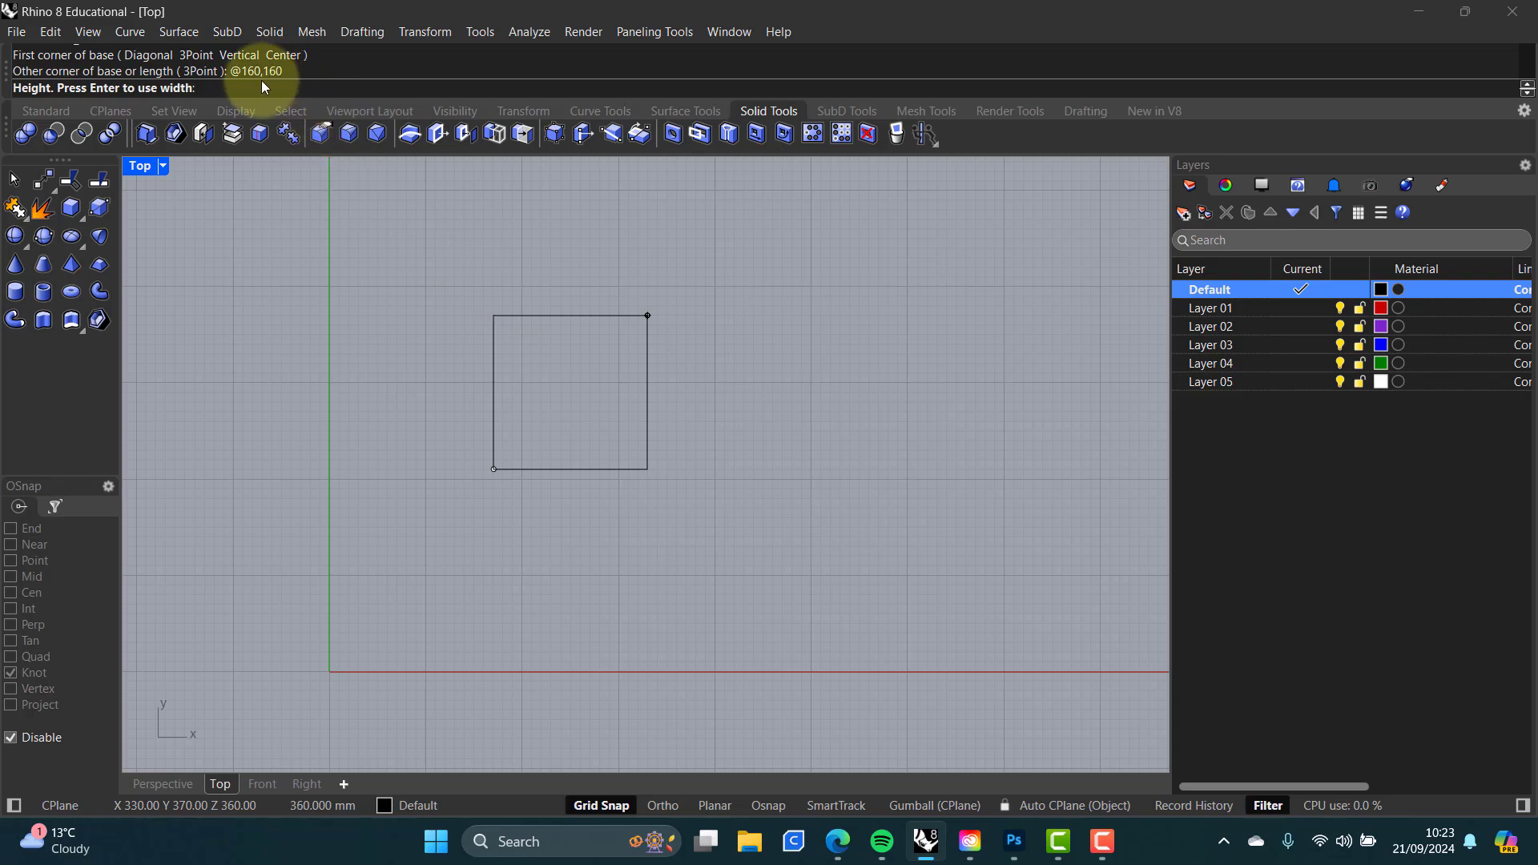
left_click(668, 408)
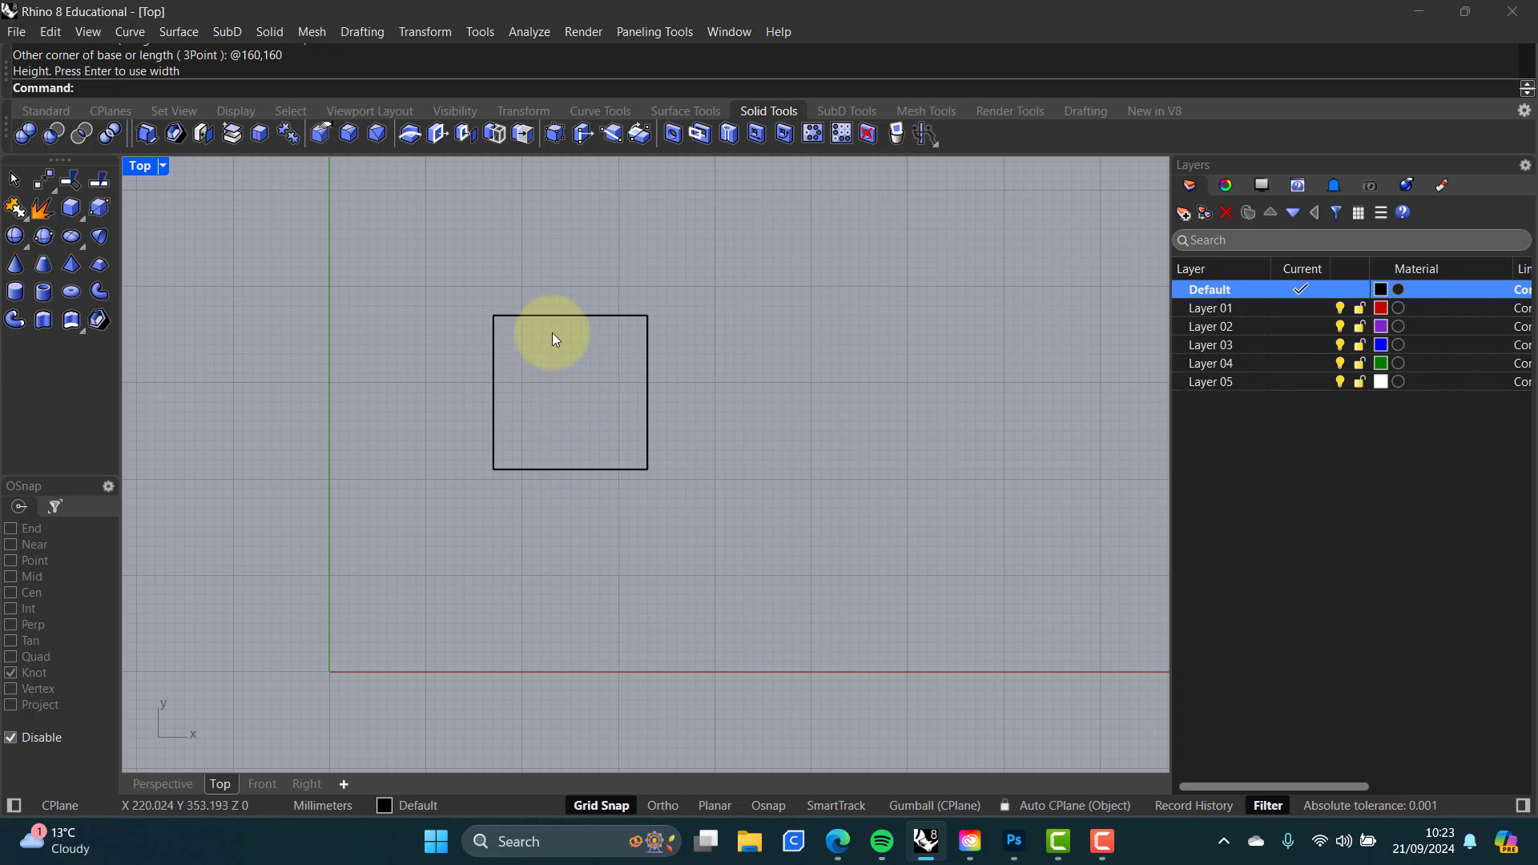
Step: Show all four viewports and frame the cube in the Perspective view
double_click(143, 168)
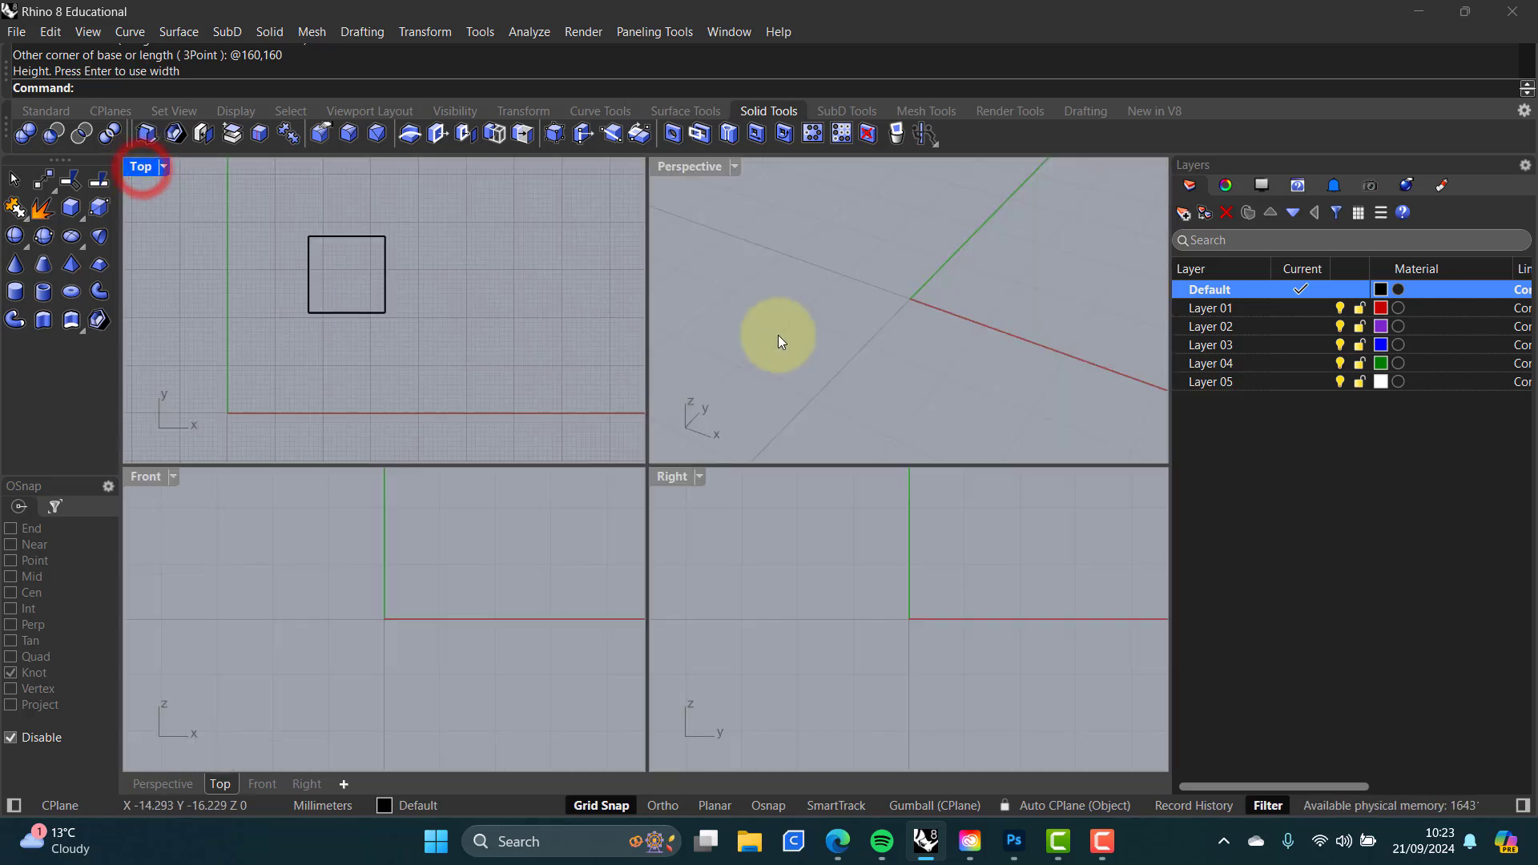
left_click(920, 313)
scroll(920, 310, "down", 5)
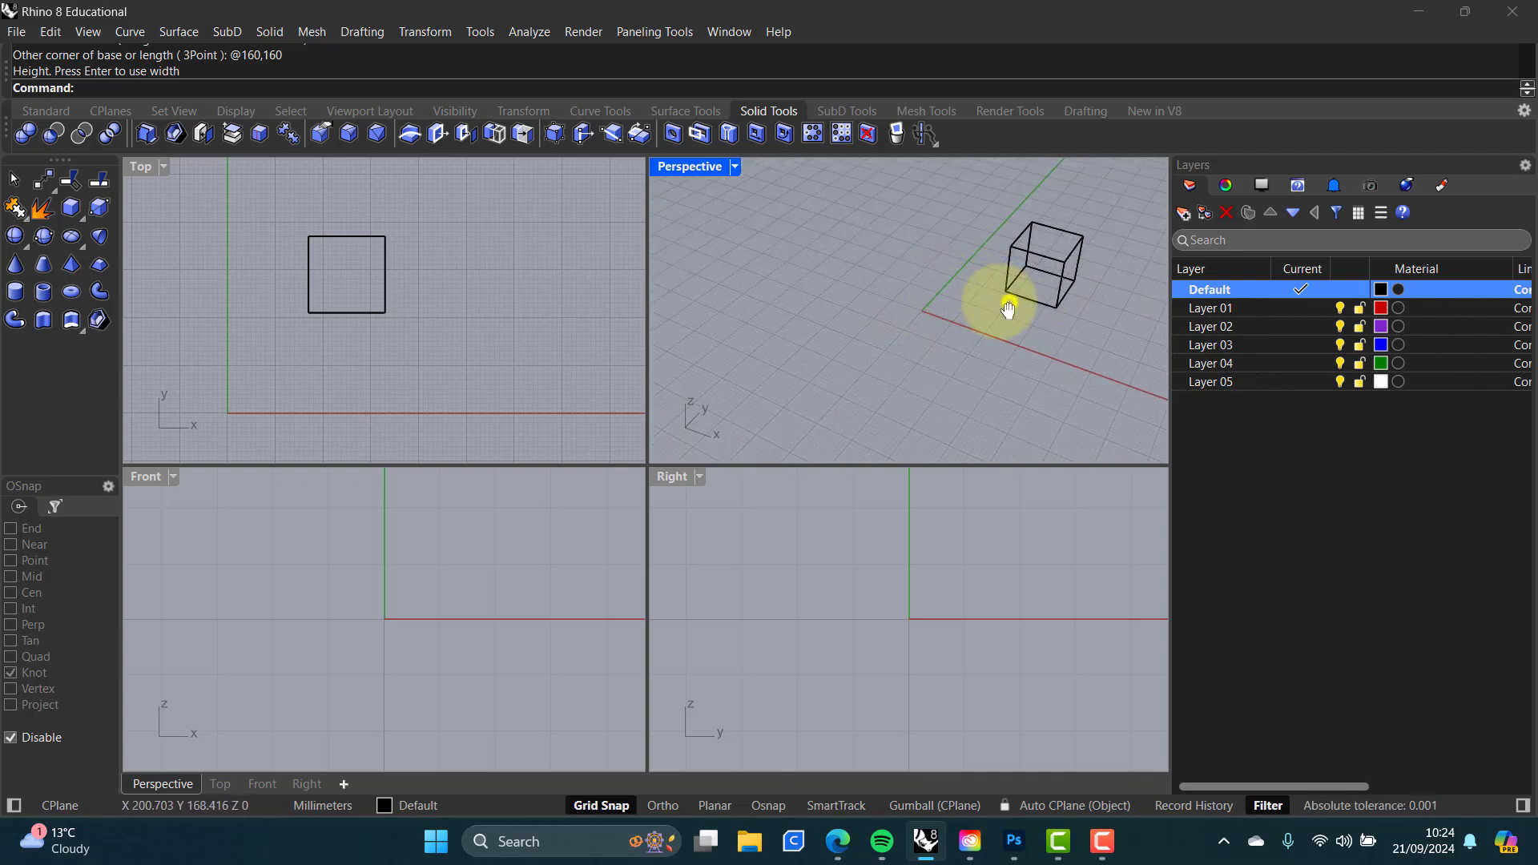
right_click_drag(1007, 302, 854, 319, "shift")
scroll(848, 310, "up", 4)
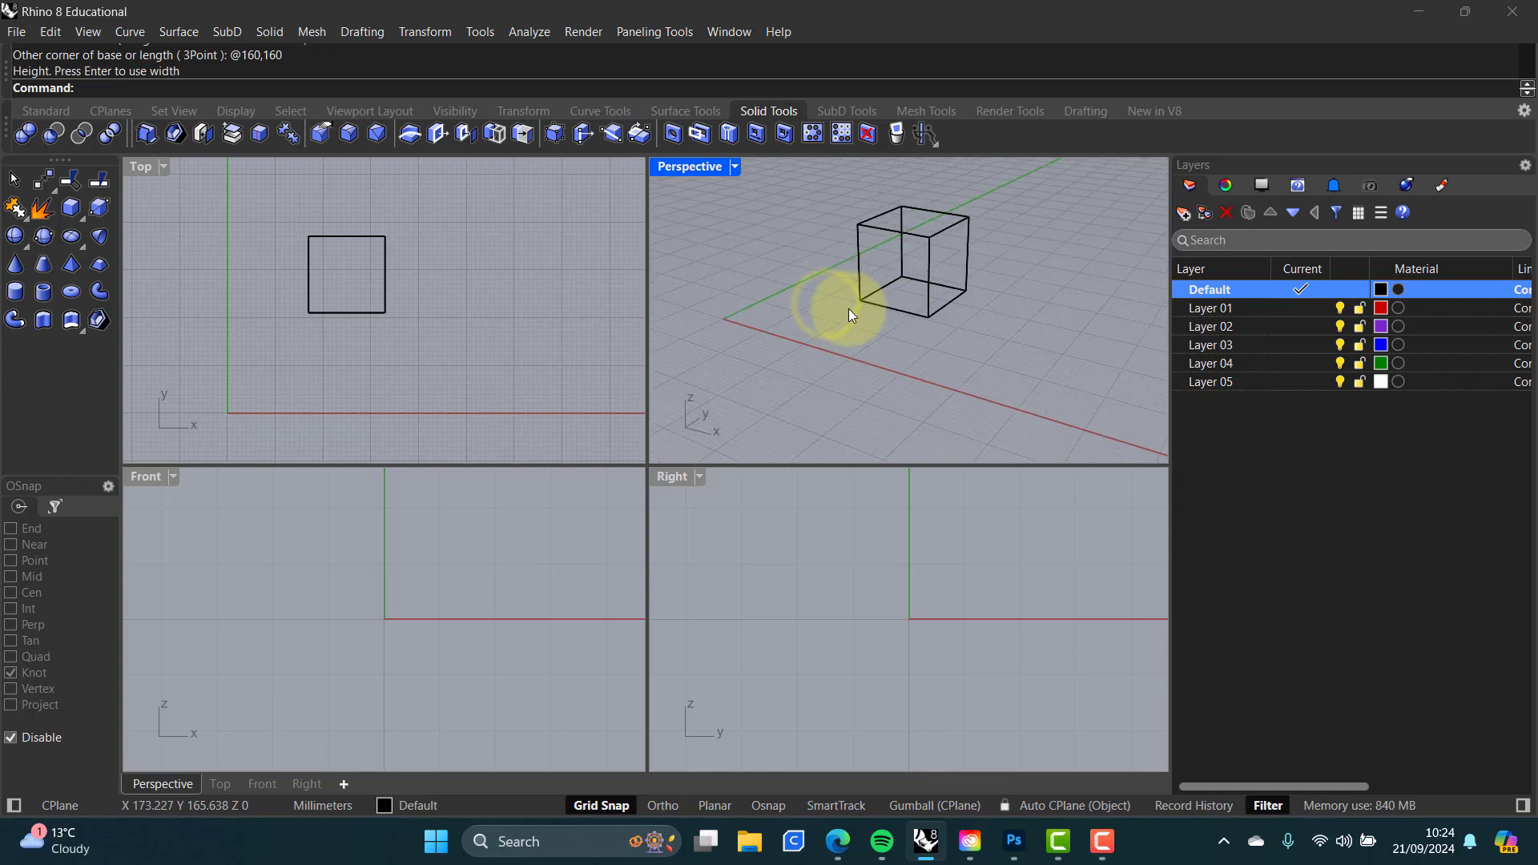
scroll(849, 309, "down", 2)
Step: Frame the cube together with the origin in the Front and Right views
scroll(411, 554, "down", 8)
scroll(416, 549, "down", 20)
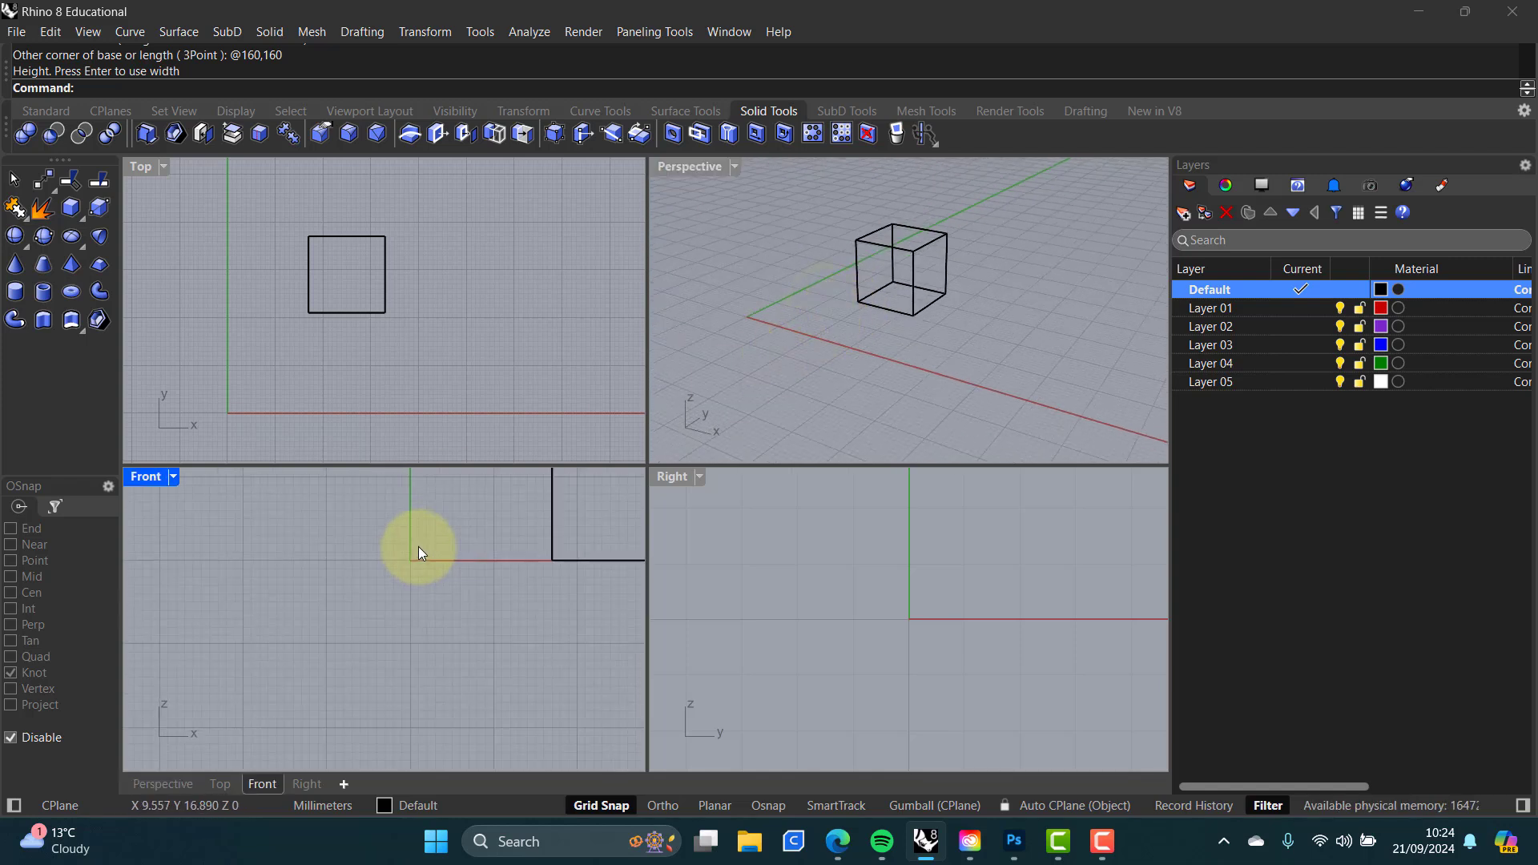
right_click_drag(477, 538, 413, 619)
scroll(367, 602, "up", 6)
scroll(363, 601, "up", 4)
scroll(871, 557, "down", 18)
scroll(878, 561, "down", 5)
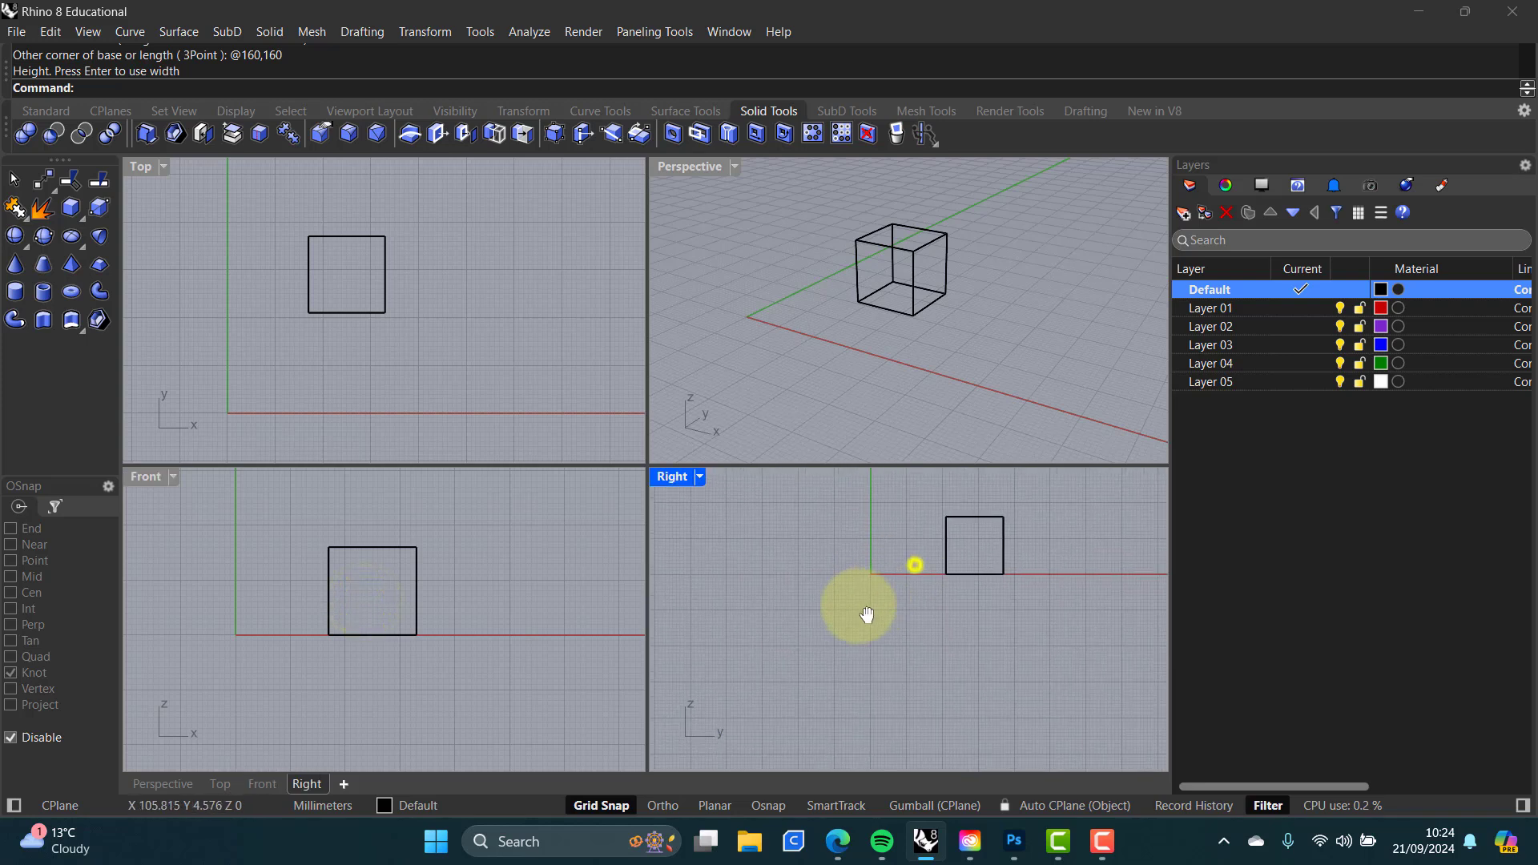
right_click_drag(859, 611, 826, 625)
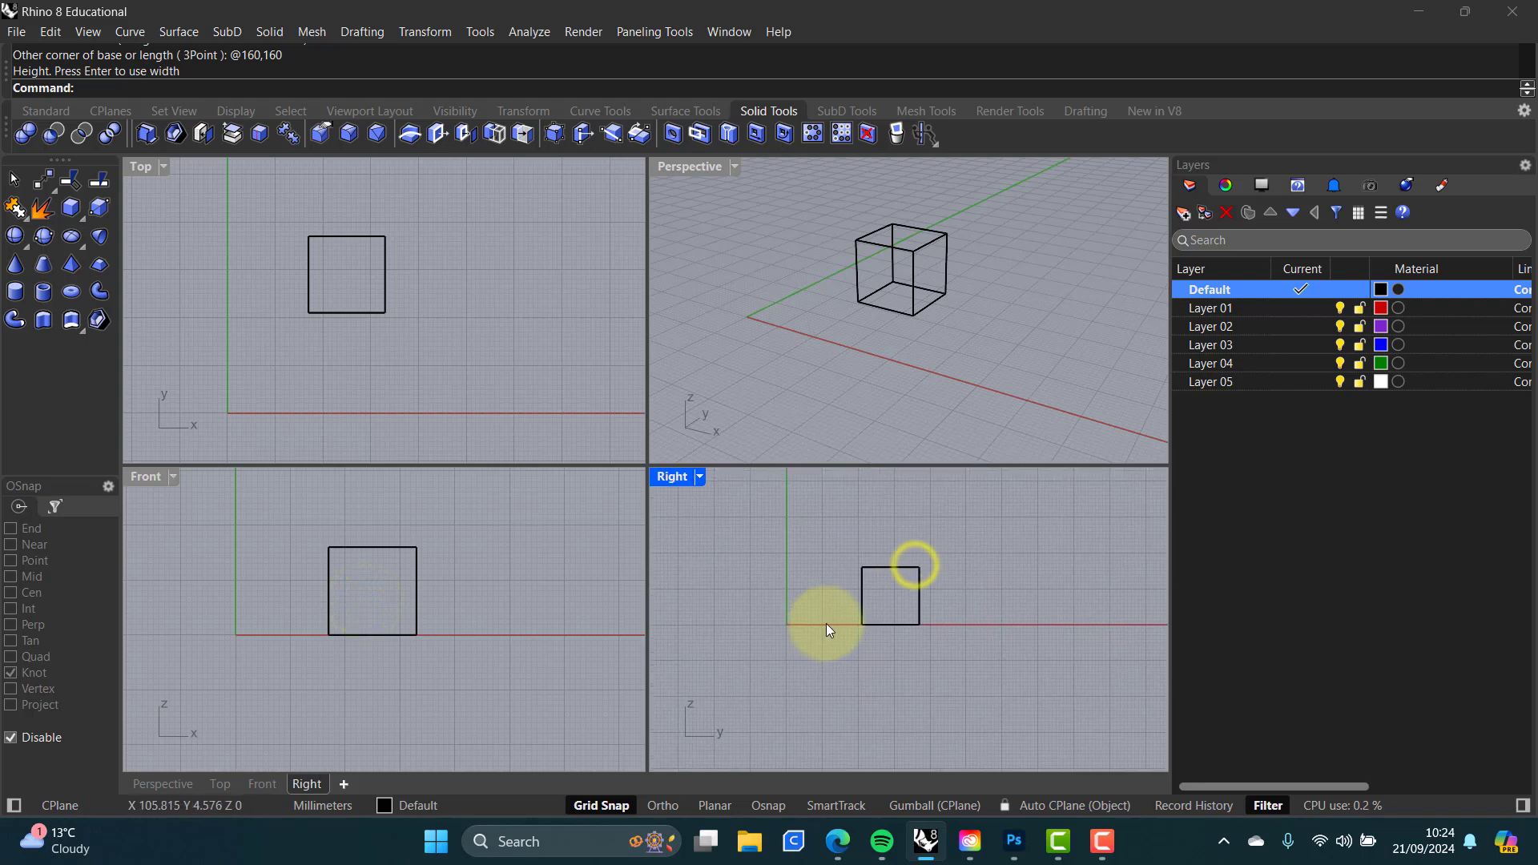
middle_click(815, 570)
left_click(863, 544)
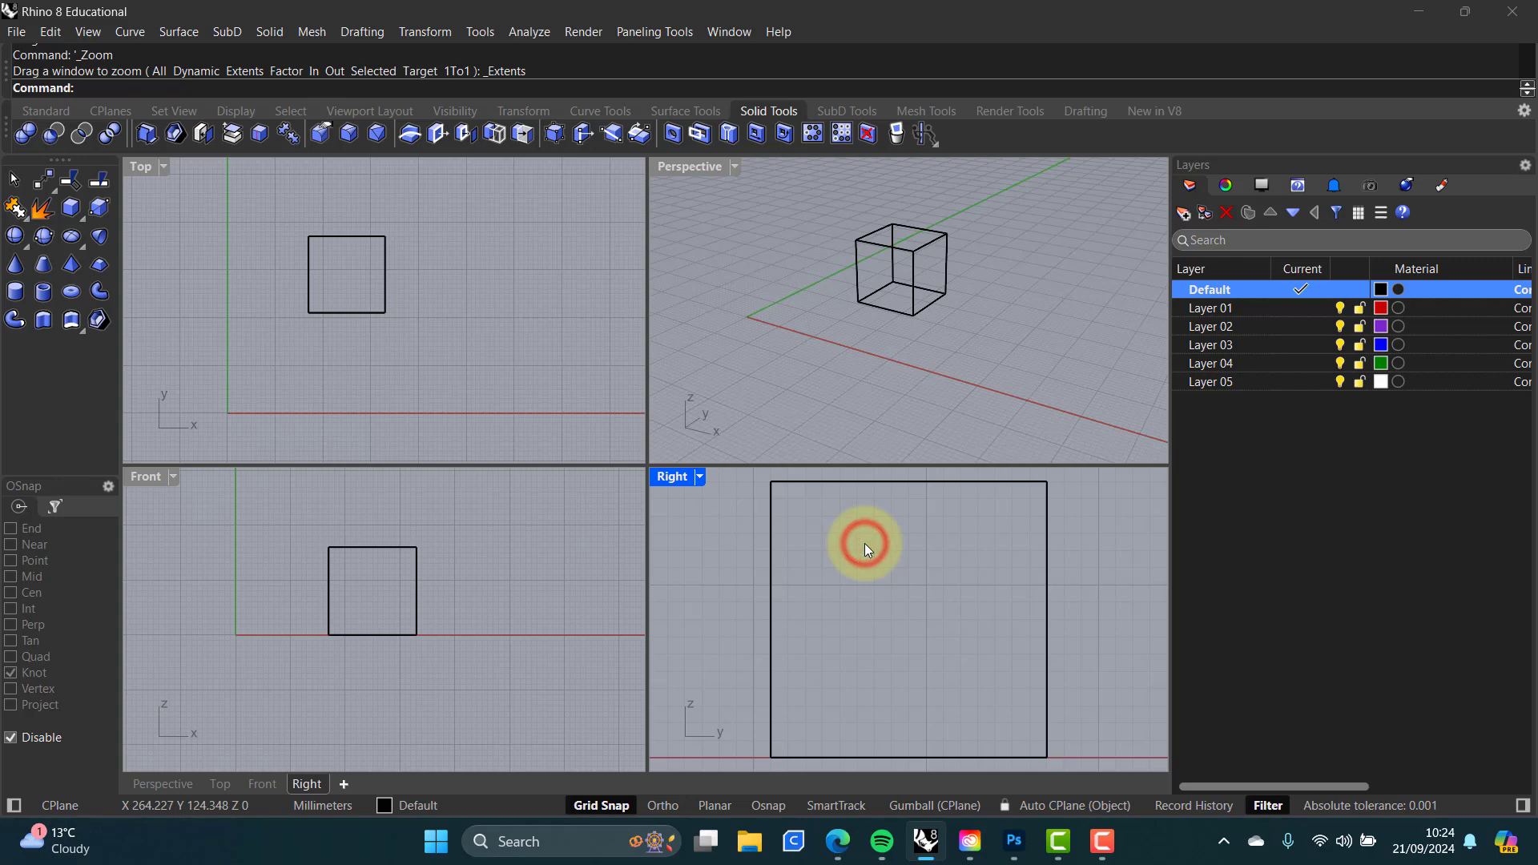
scroll(902, 585, "down", 10)
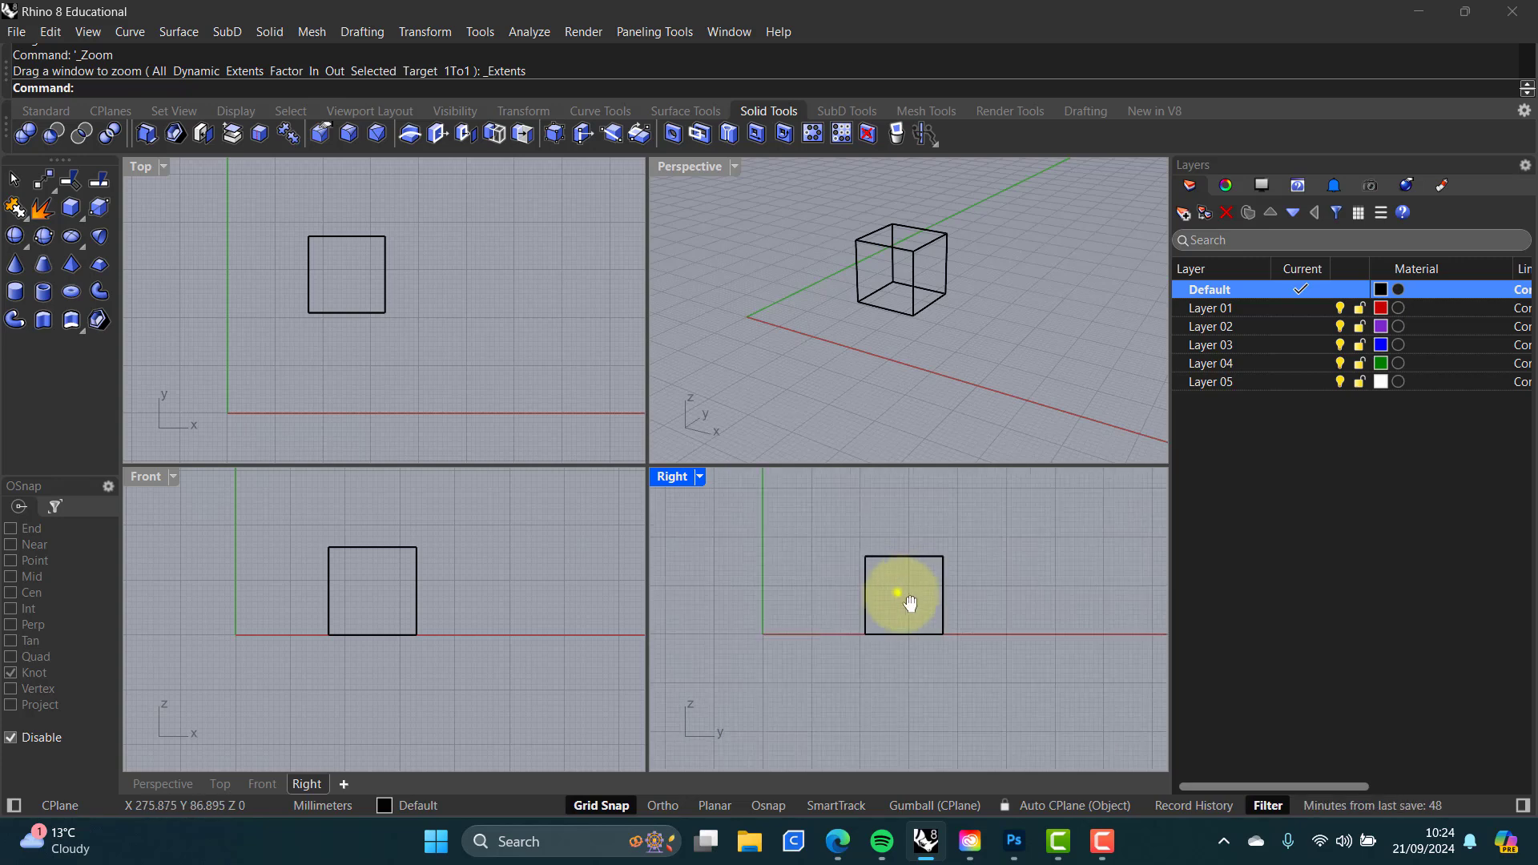
Step: Model a sphere with a 90 mm radius in the Top view, just beyond the cube's upper right corner
right_click_drag(910, 602, 945, 610)
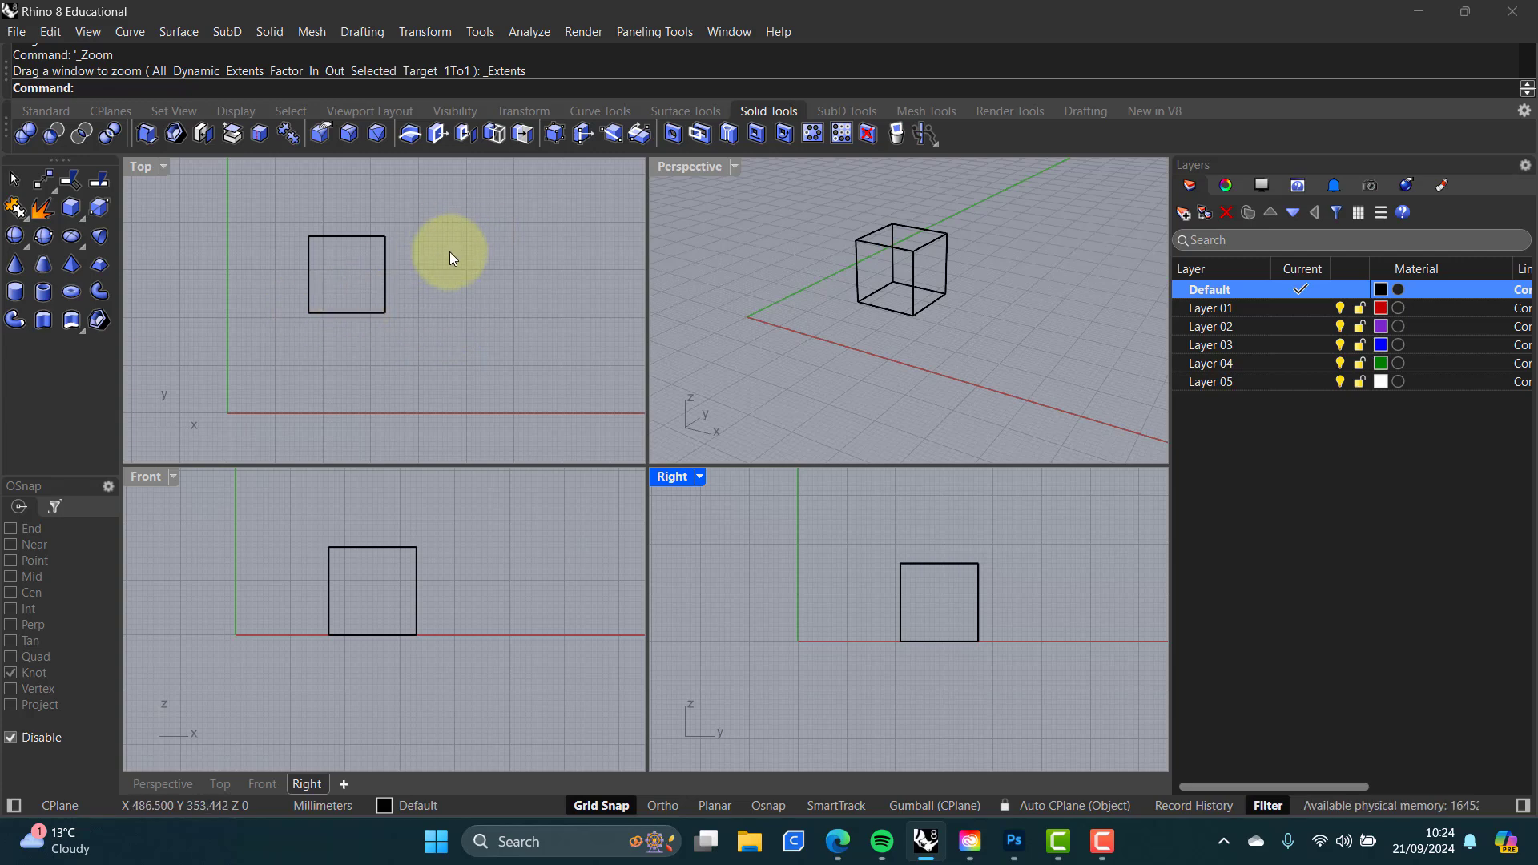
left_click(15, 237)
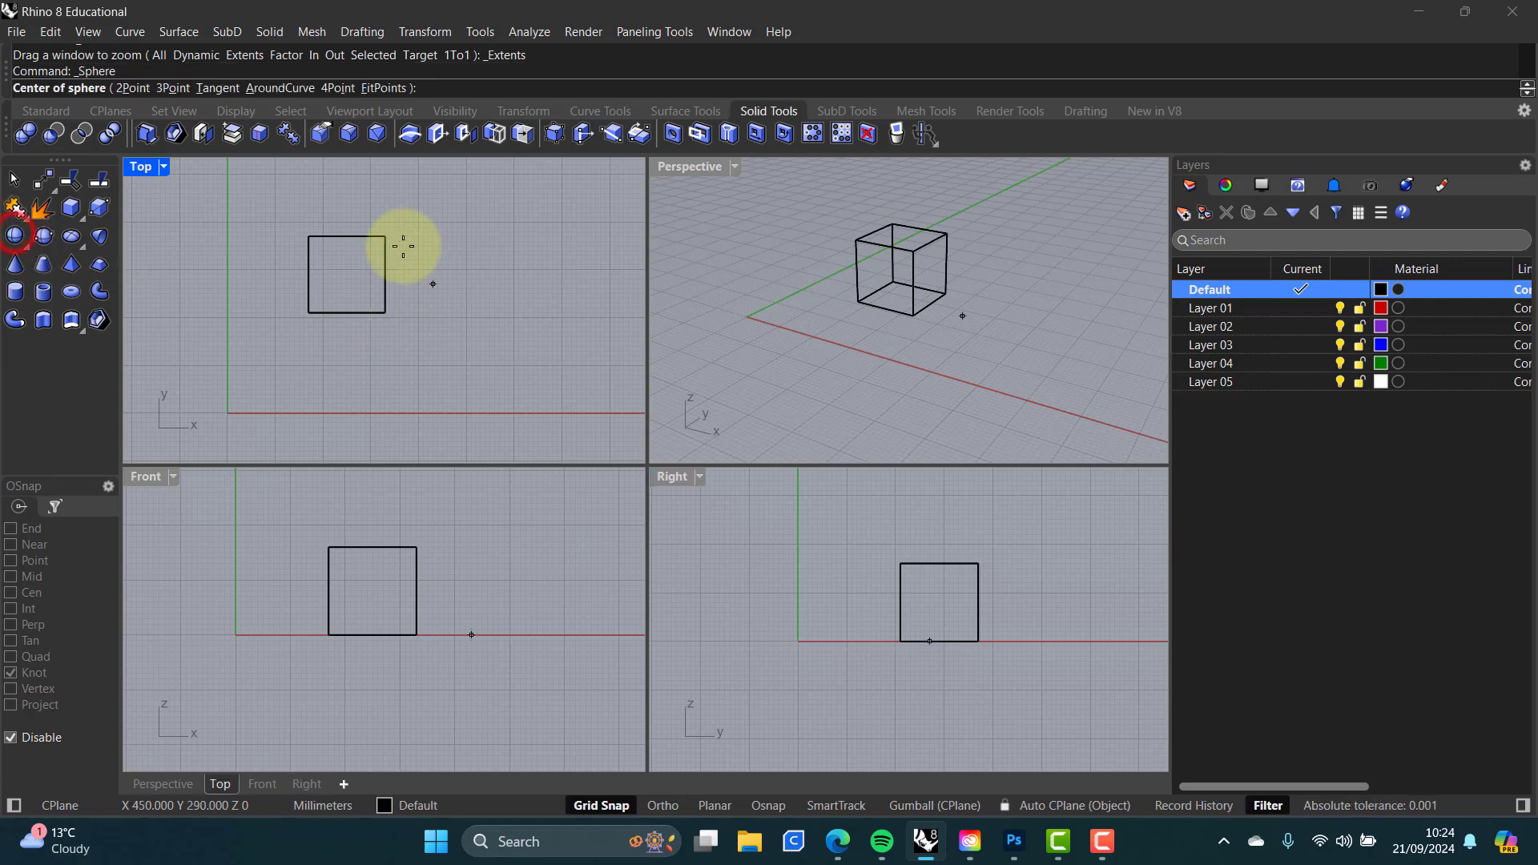
left_click(447, 246)
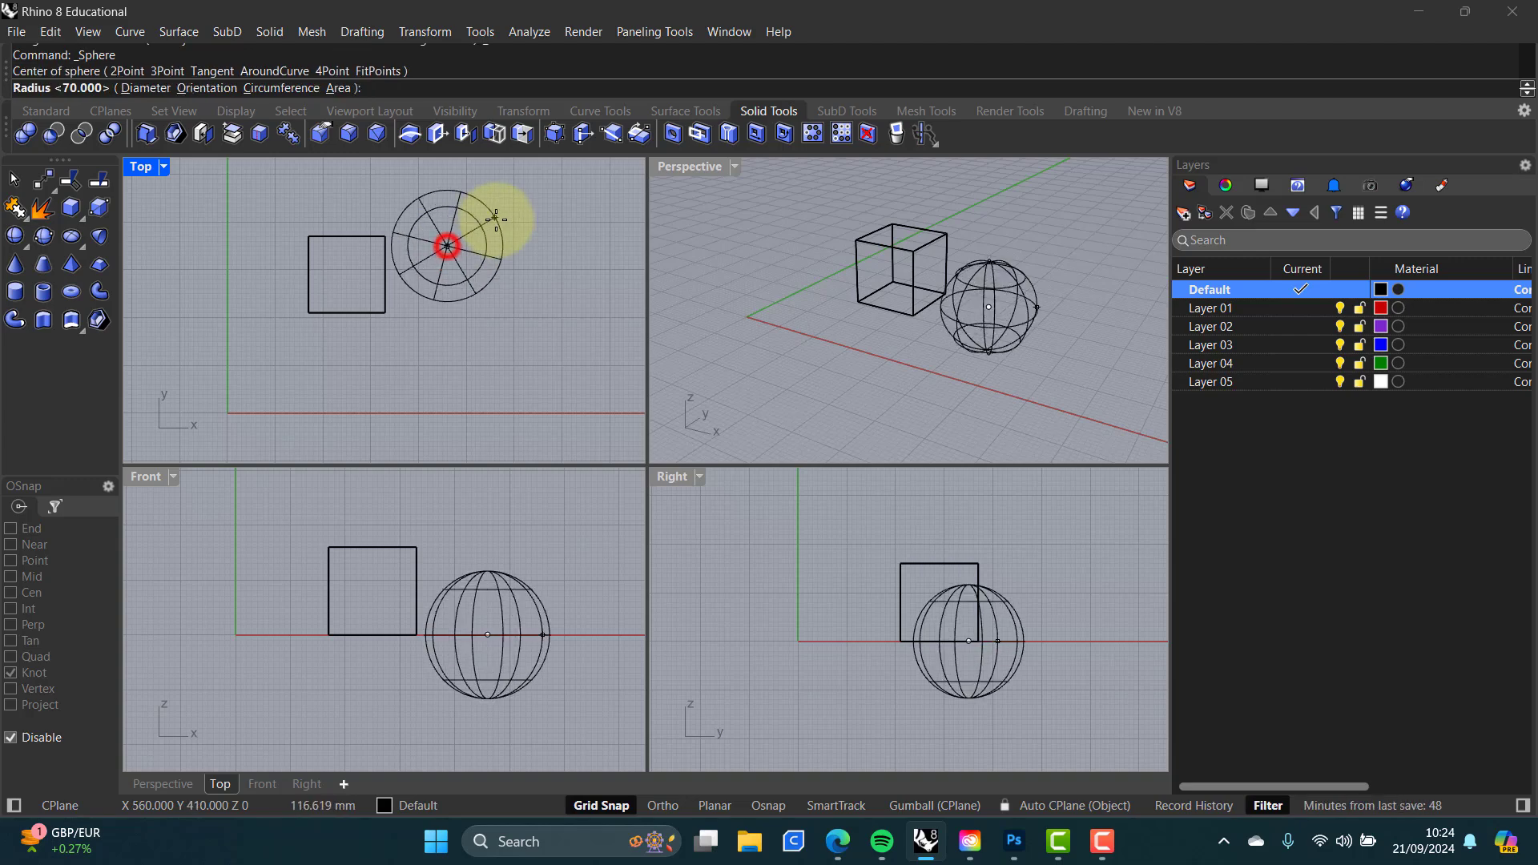
type("90")
key("Return")
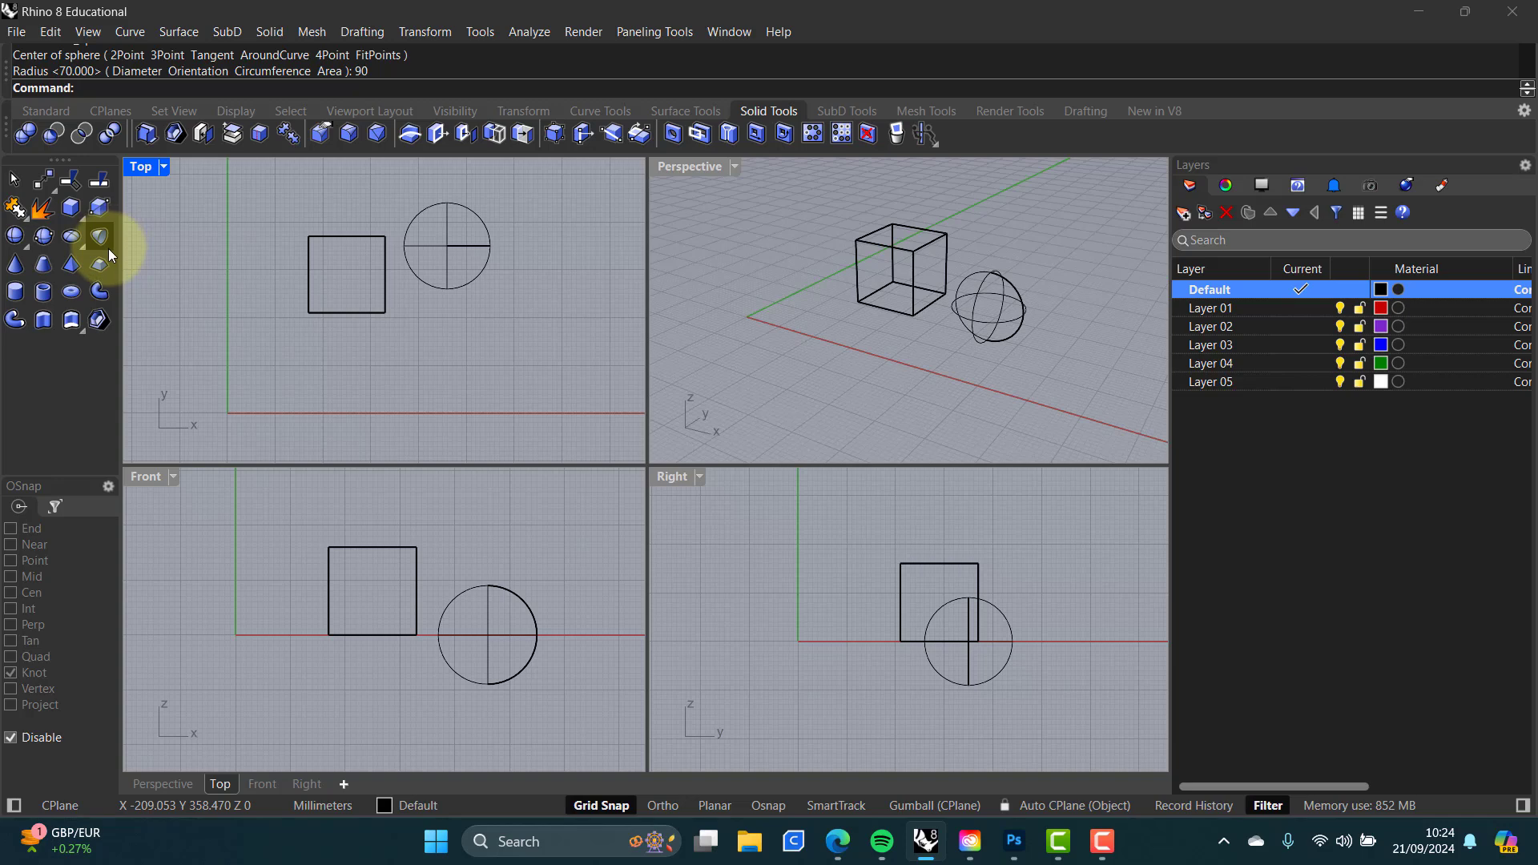
Step: Model a second sphere with a 70 mm radius in the Top view, centred at about X 620, Y 230
key("Return")
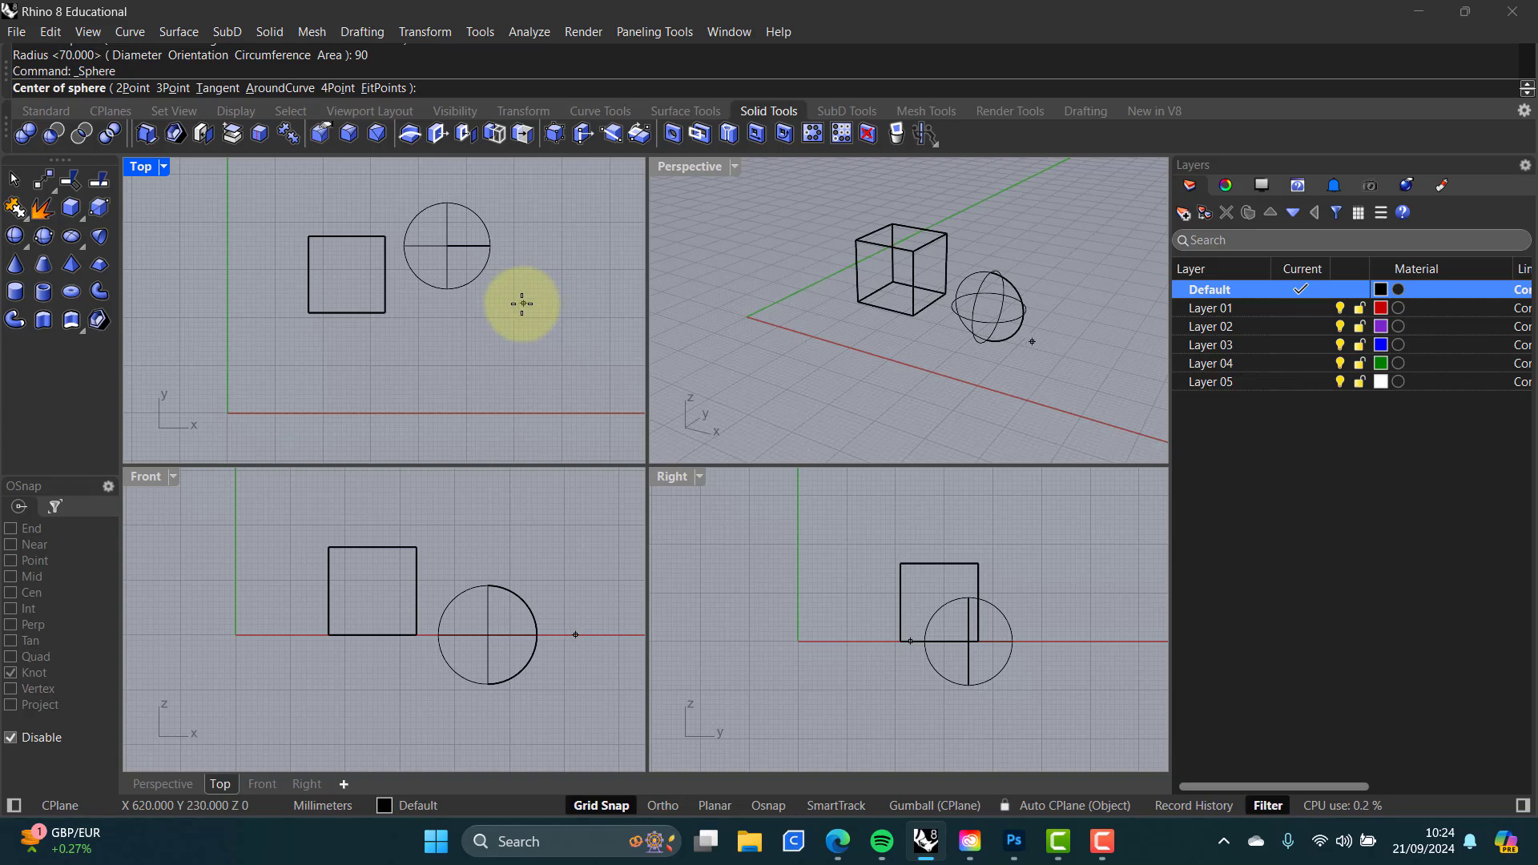
left_click(522, 303)
type("70")
key("Return")
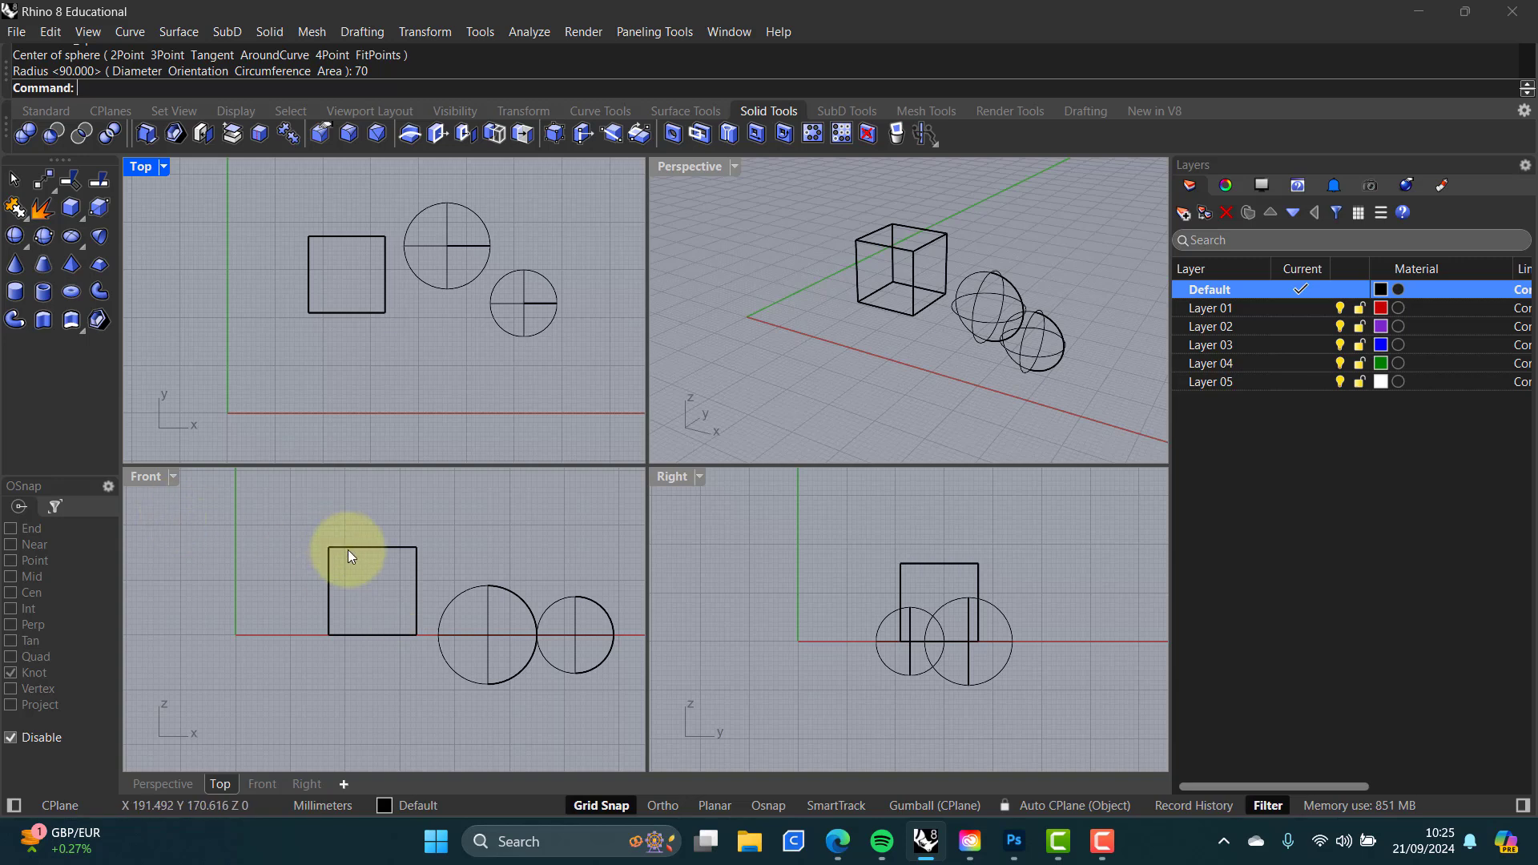
Step: Move the larger sphere straight up by 90 mm in the Front view, with Ortho on, to rest it on the ground line
scroll(432, 559, "up", 3)
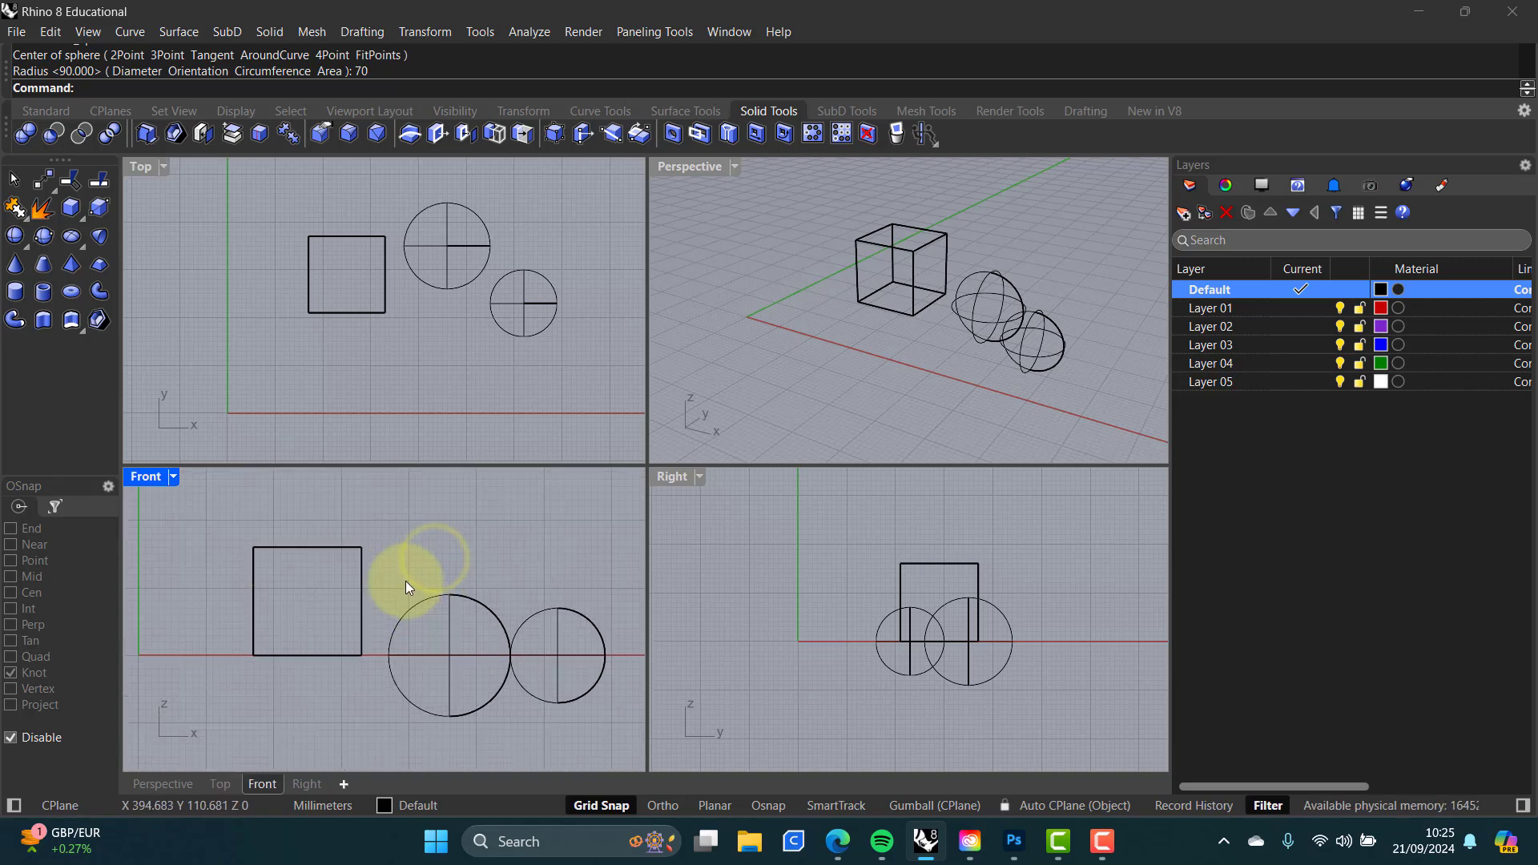
scroll(411, 589, "down", 2)
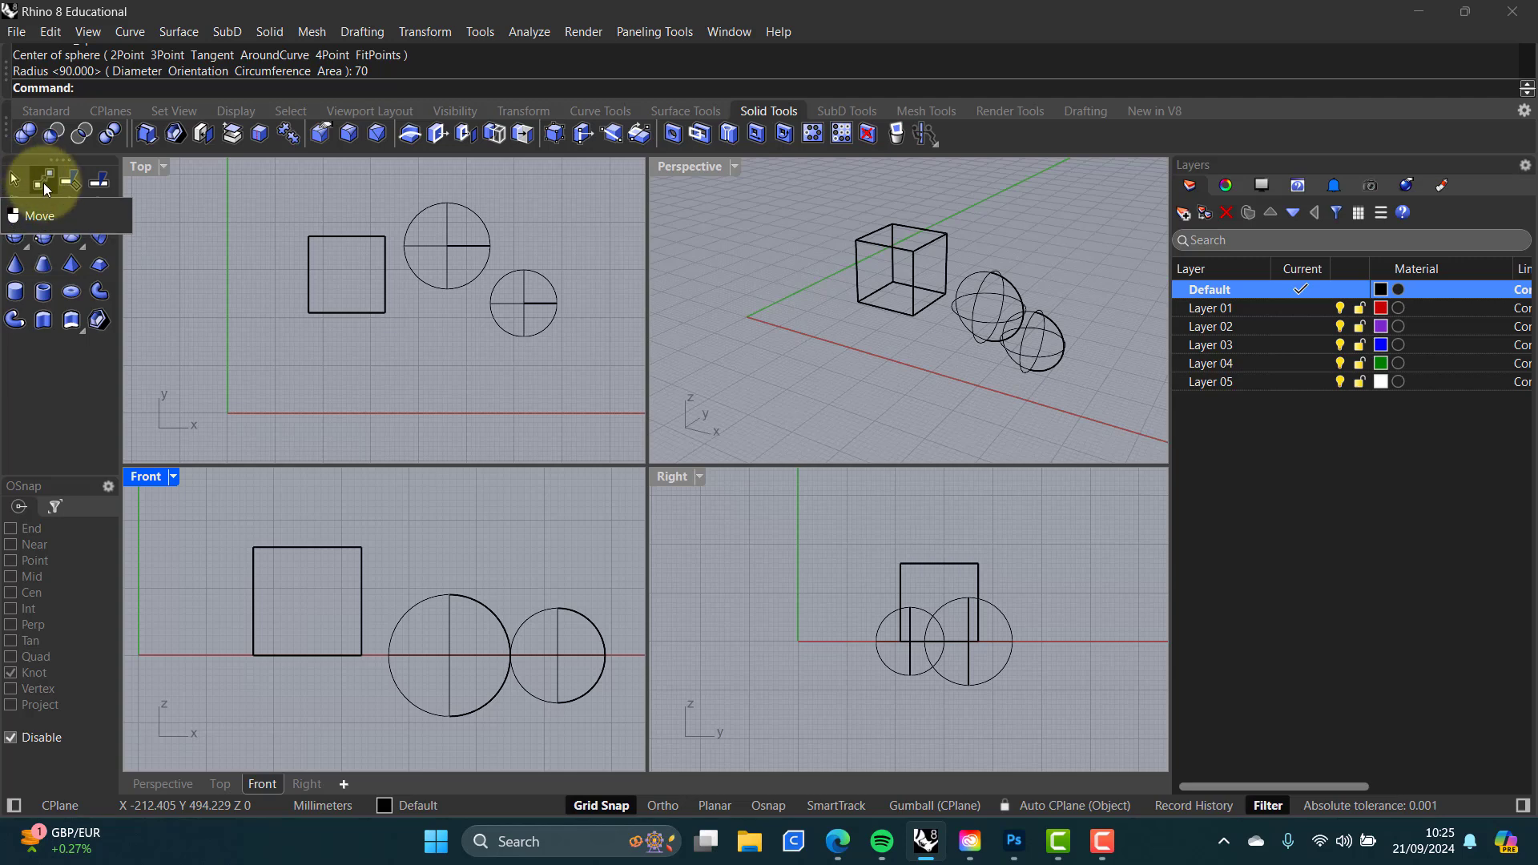
left_click(44, 110)
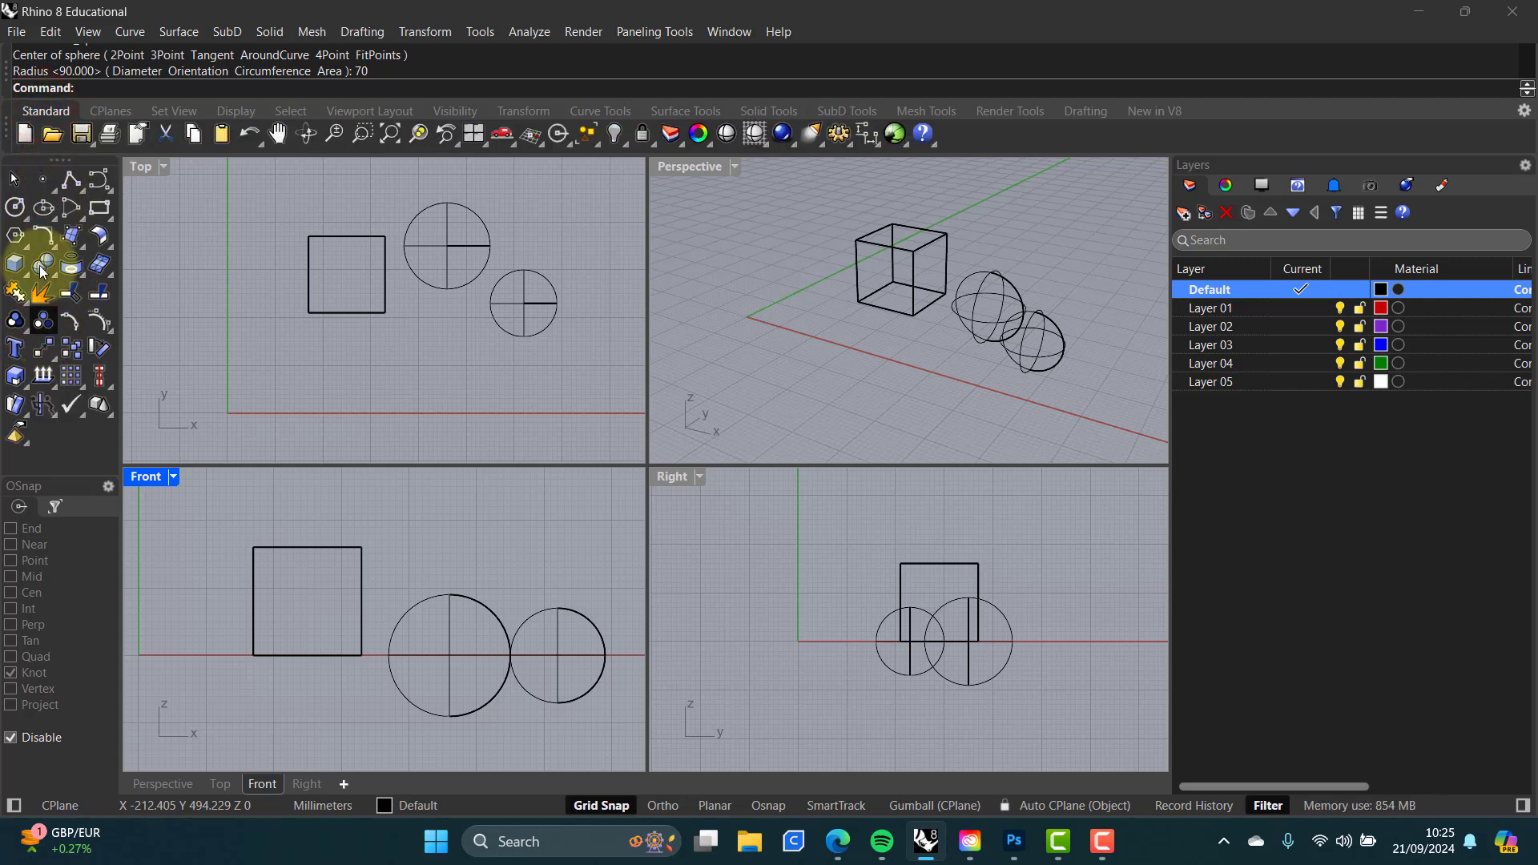
left_click(768, 110)
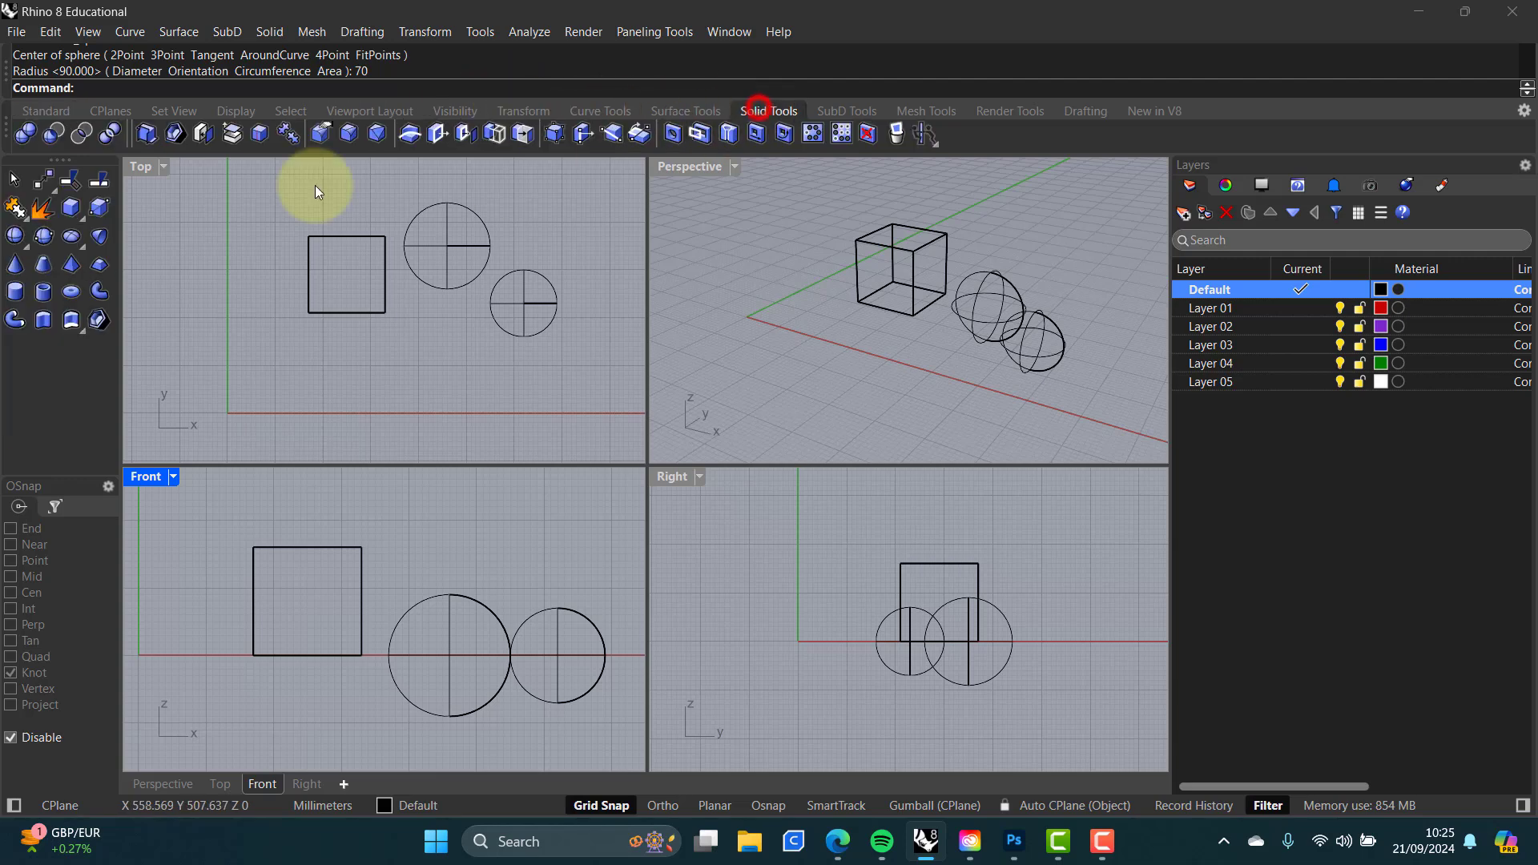
left_click(42, 181)
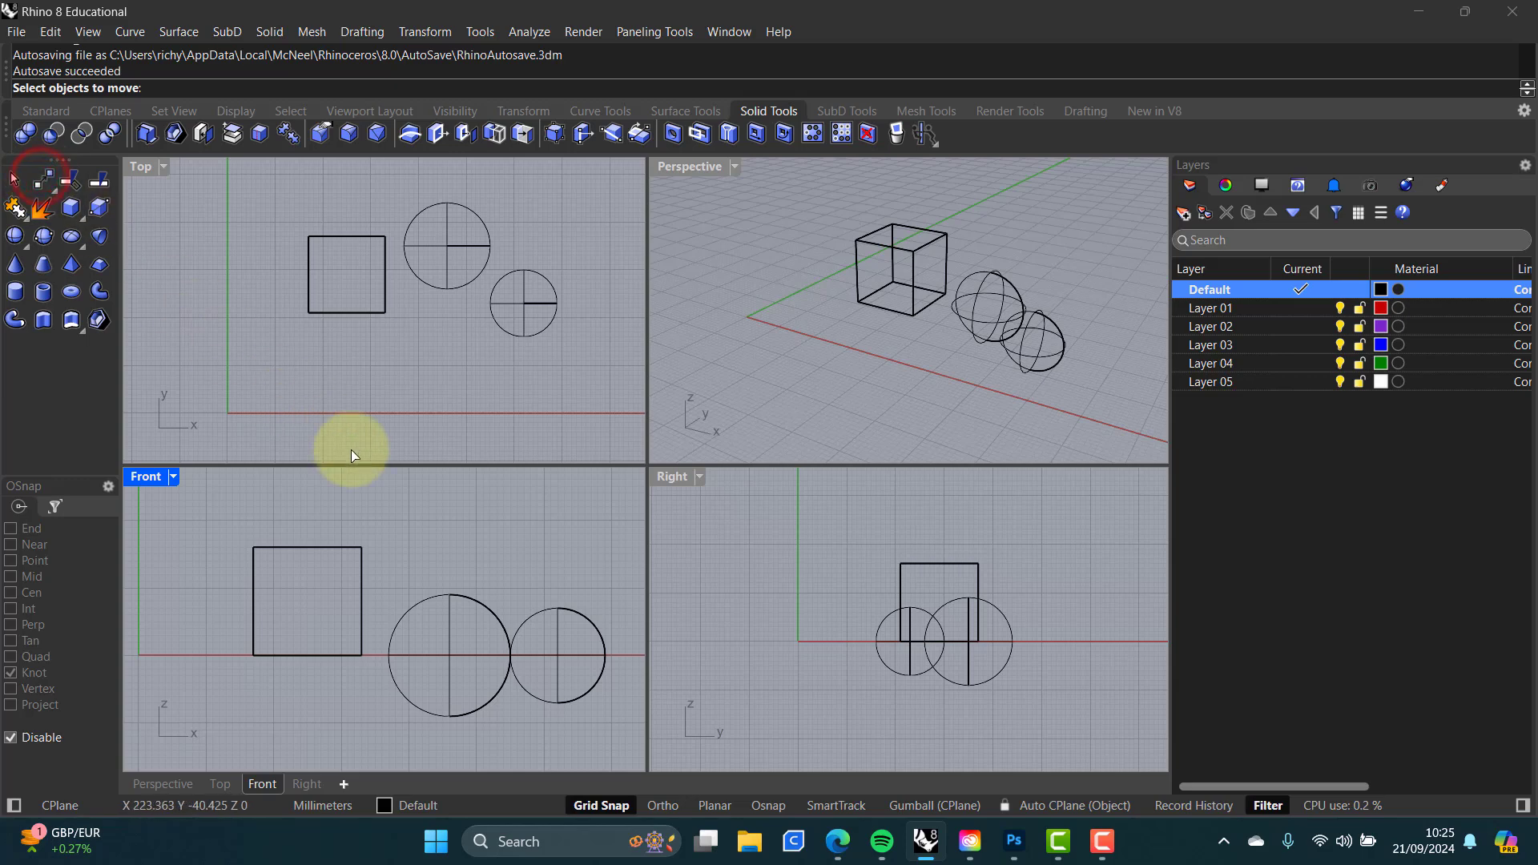
left_click(448, 595)
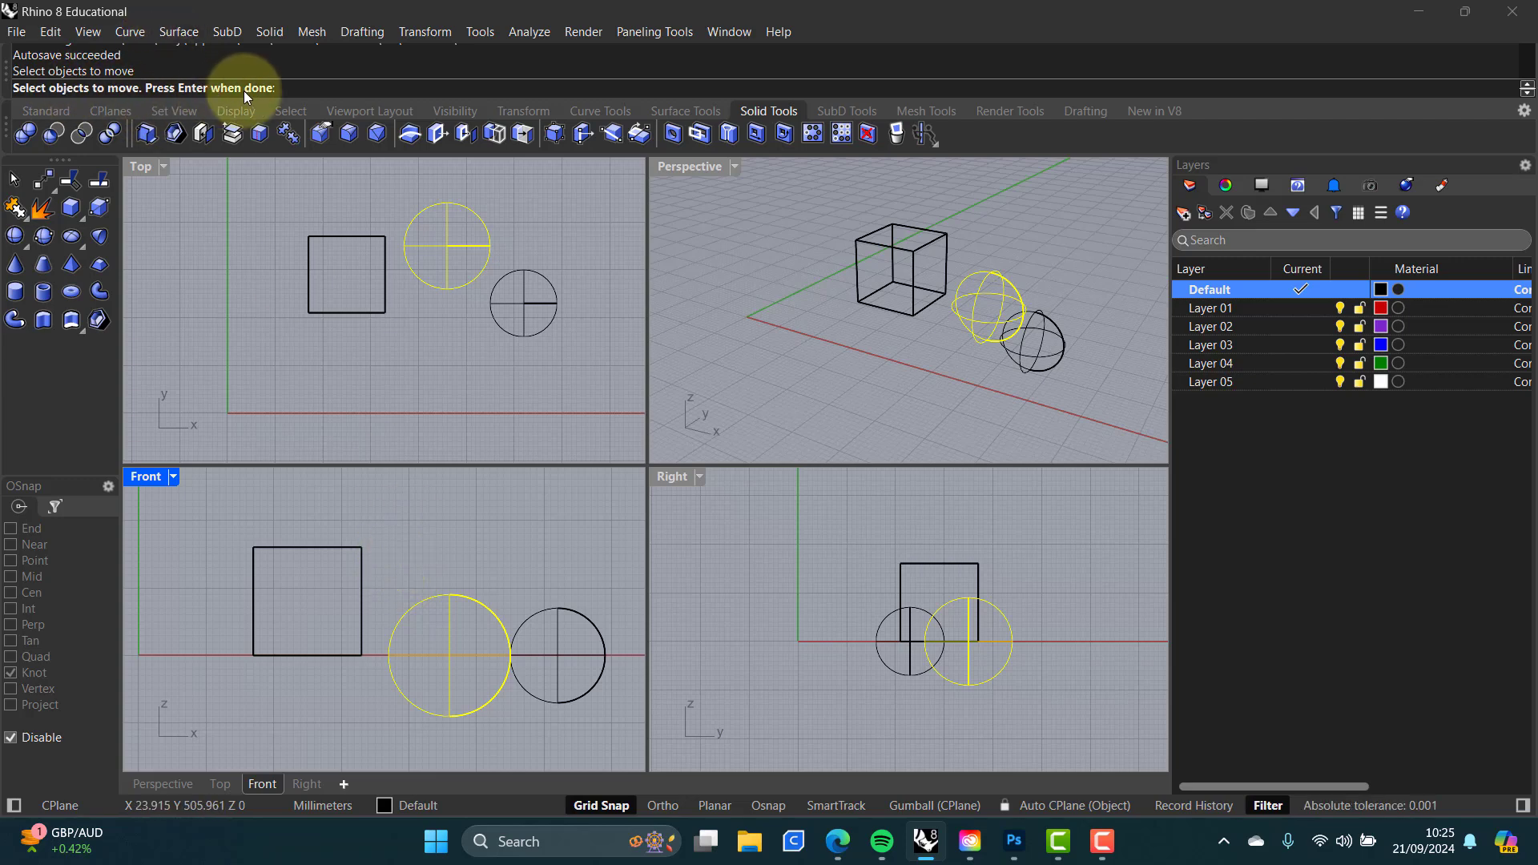
key("Return")
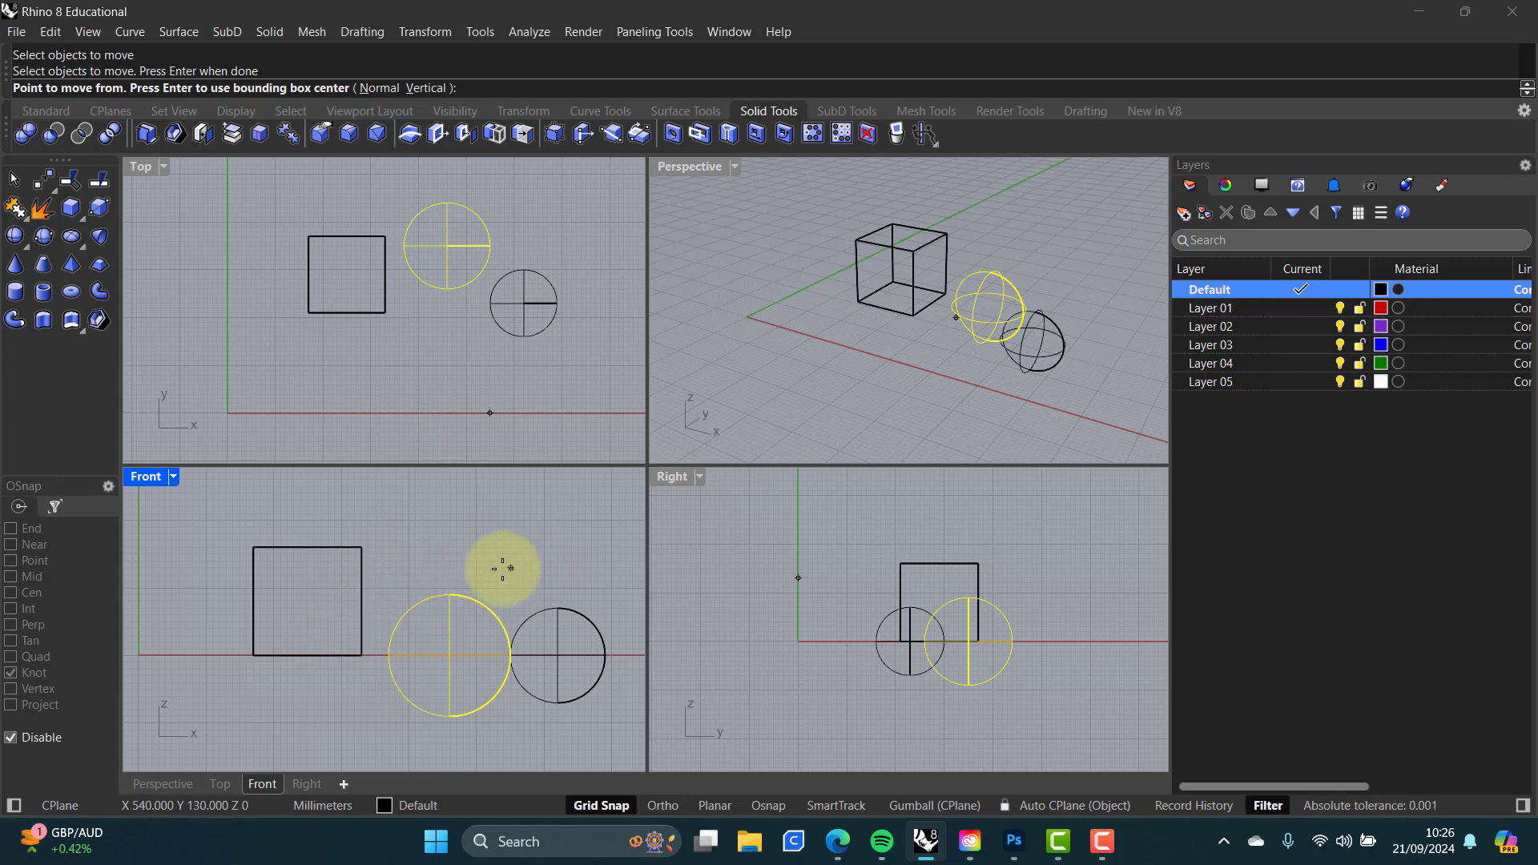
left_click(531, 568)
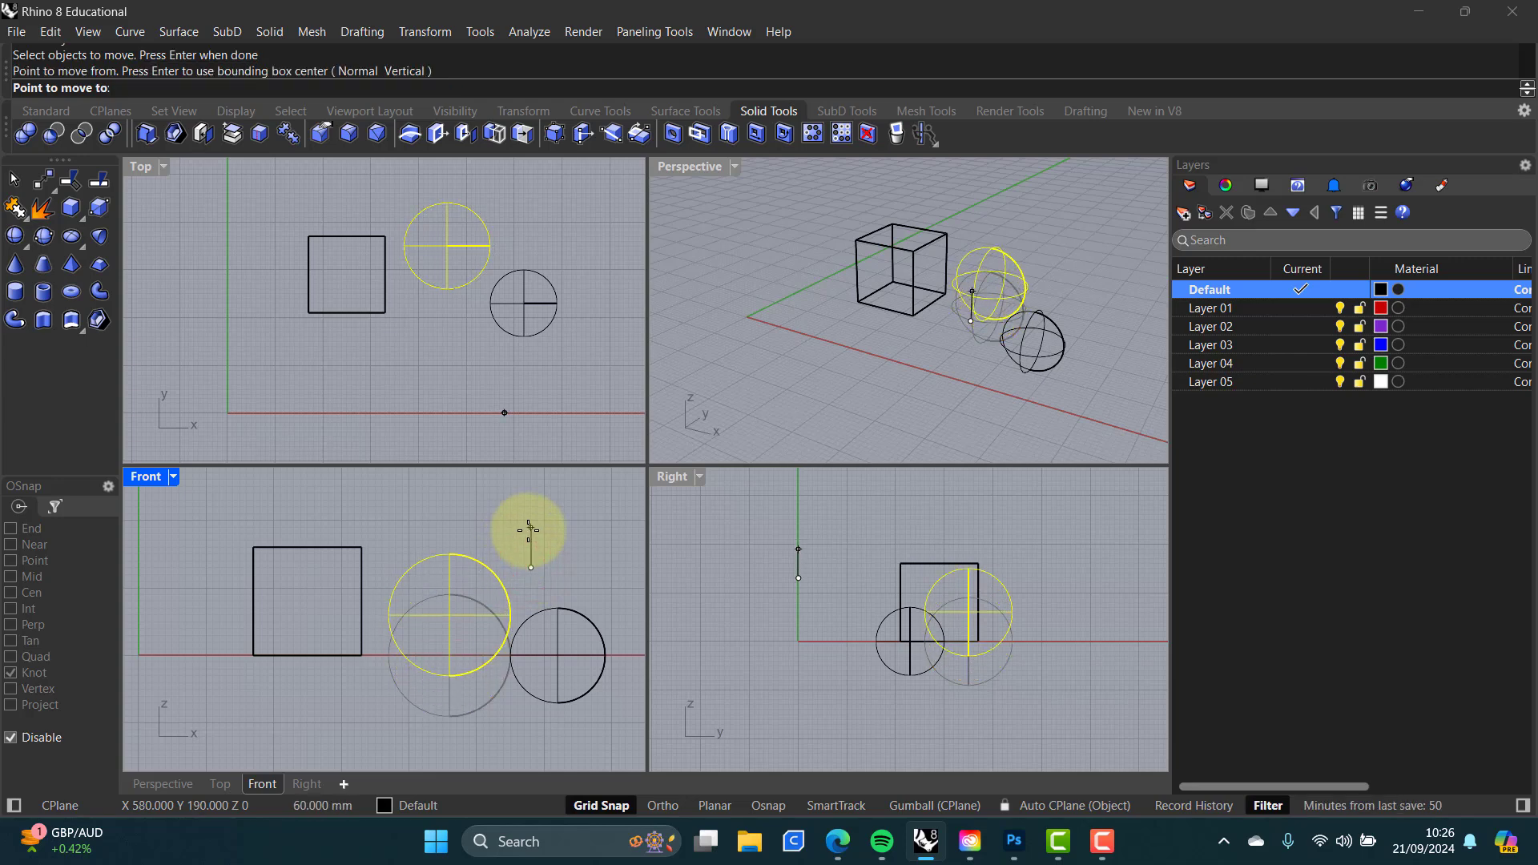
type("90")
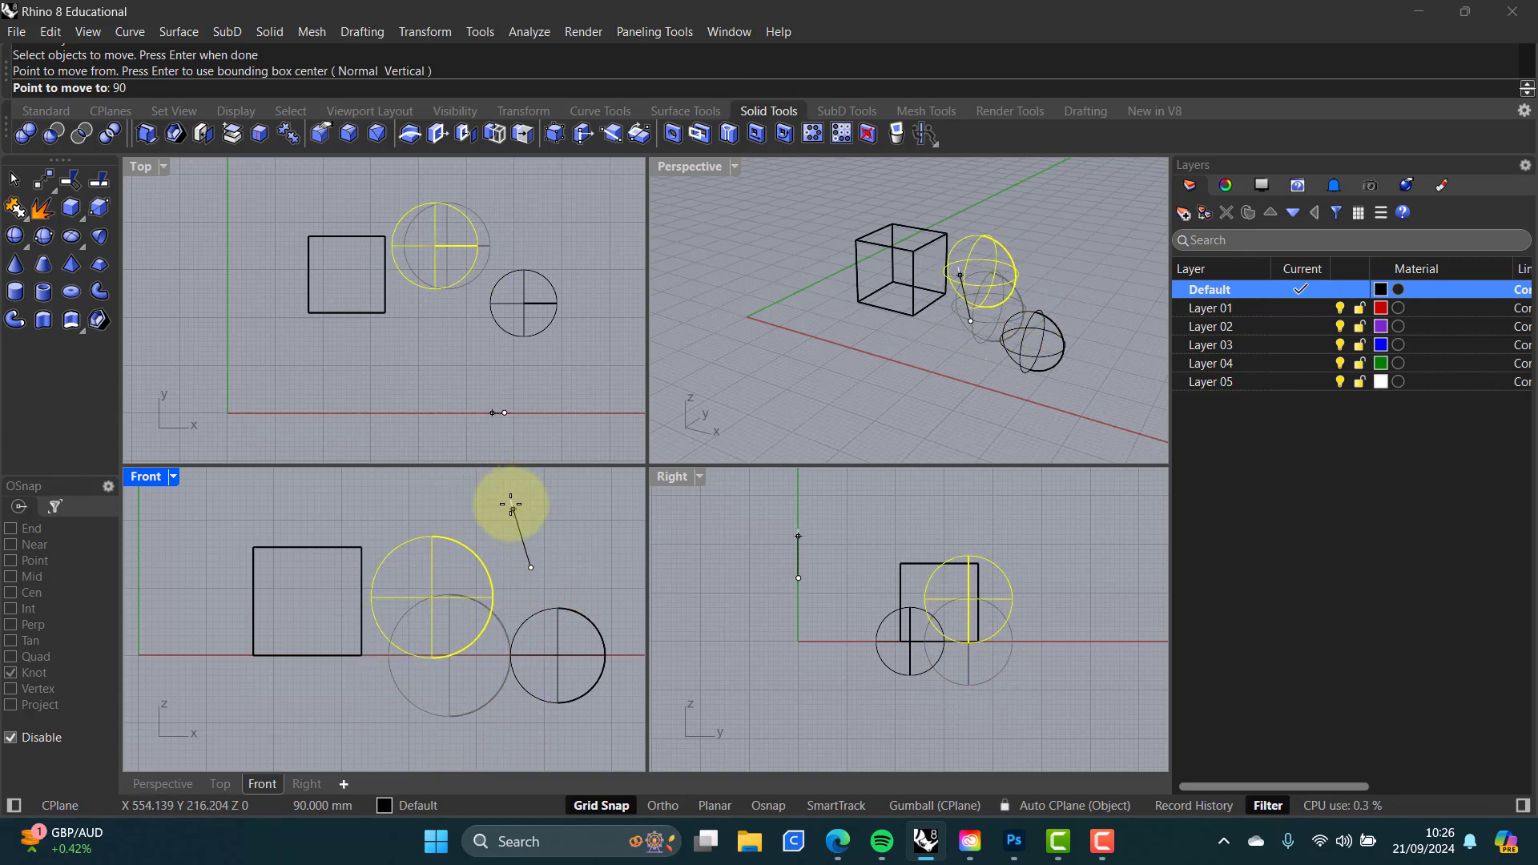
key("F8")
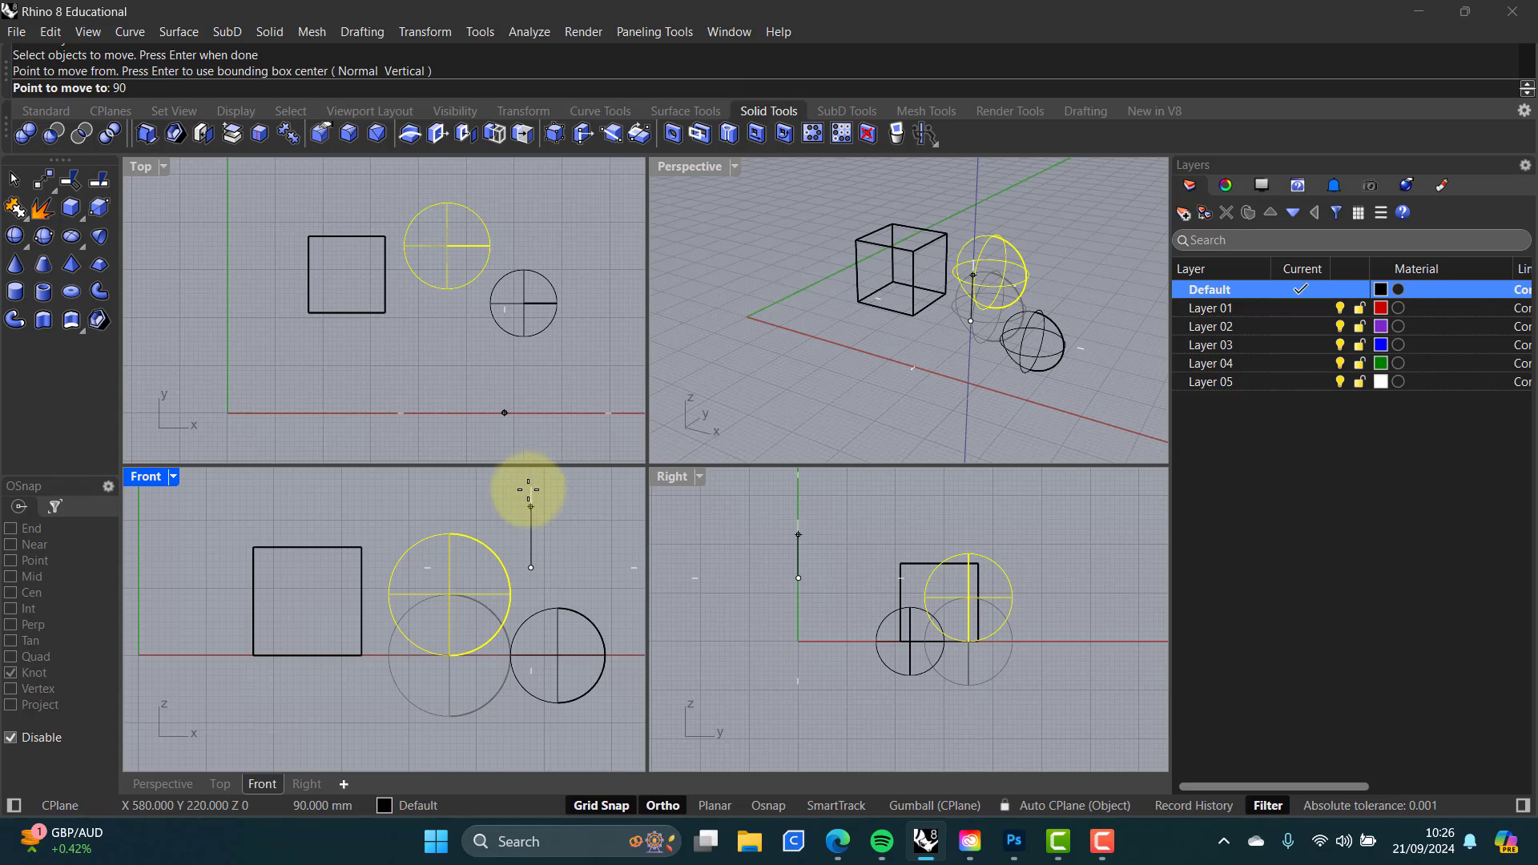
left_click(531, 492)
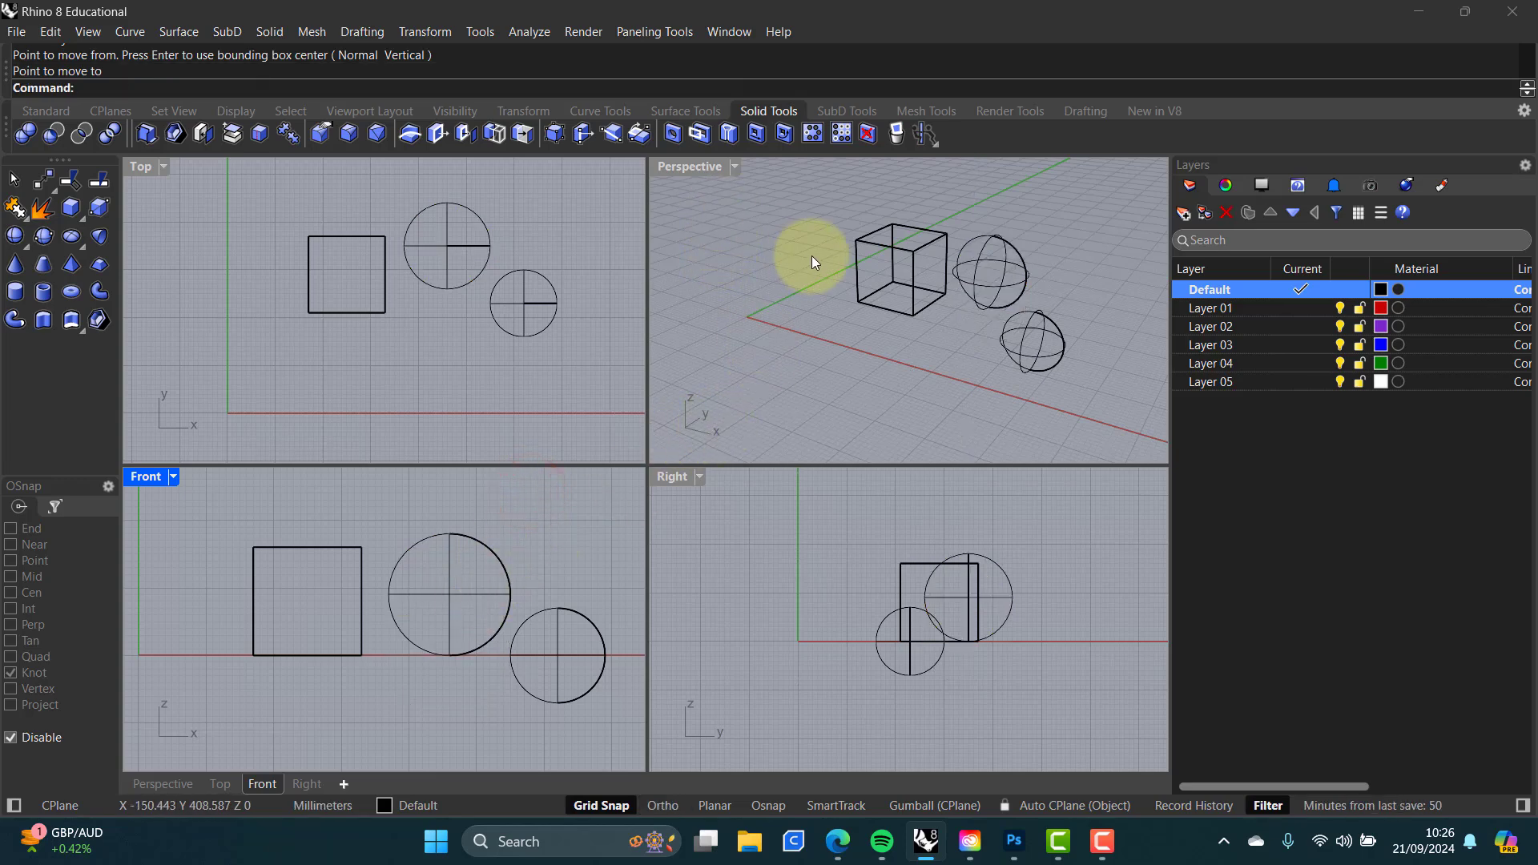
Step: Move the smaller sphere up by 70 mm in a maximized Perspective view, using the Move command's Vertical option
double_click(685, 165)
right_click_drag(779, 571, 873, 529)
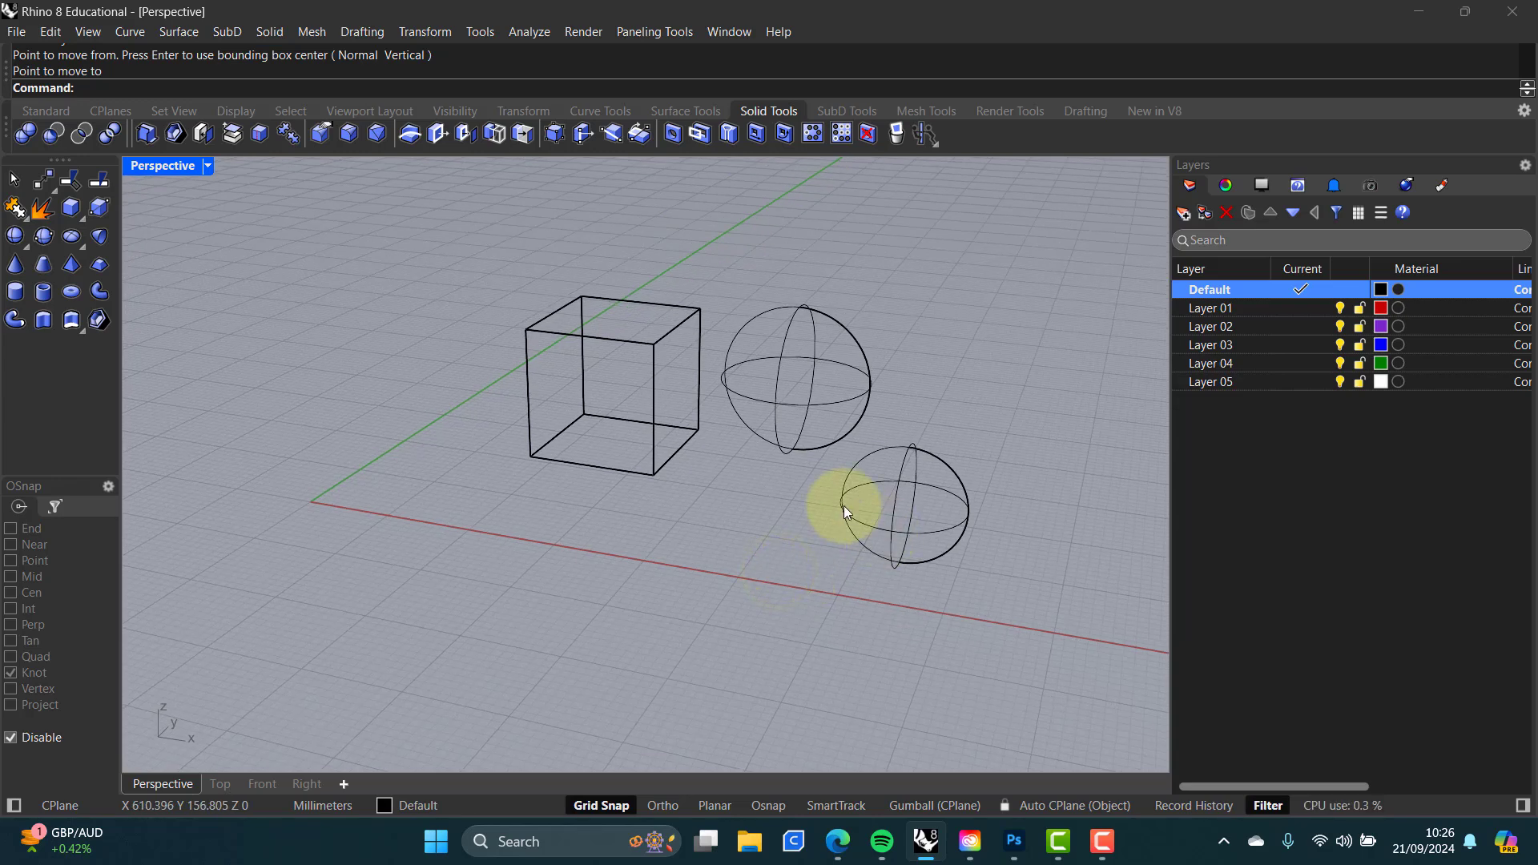
left_click(41, 173)
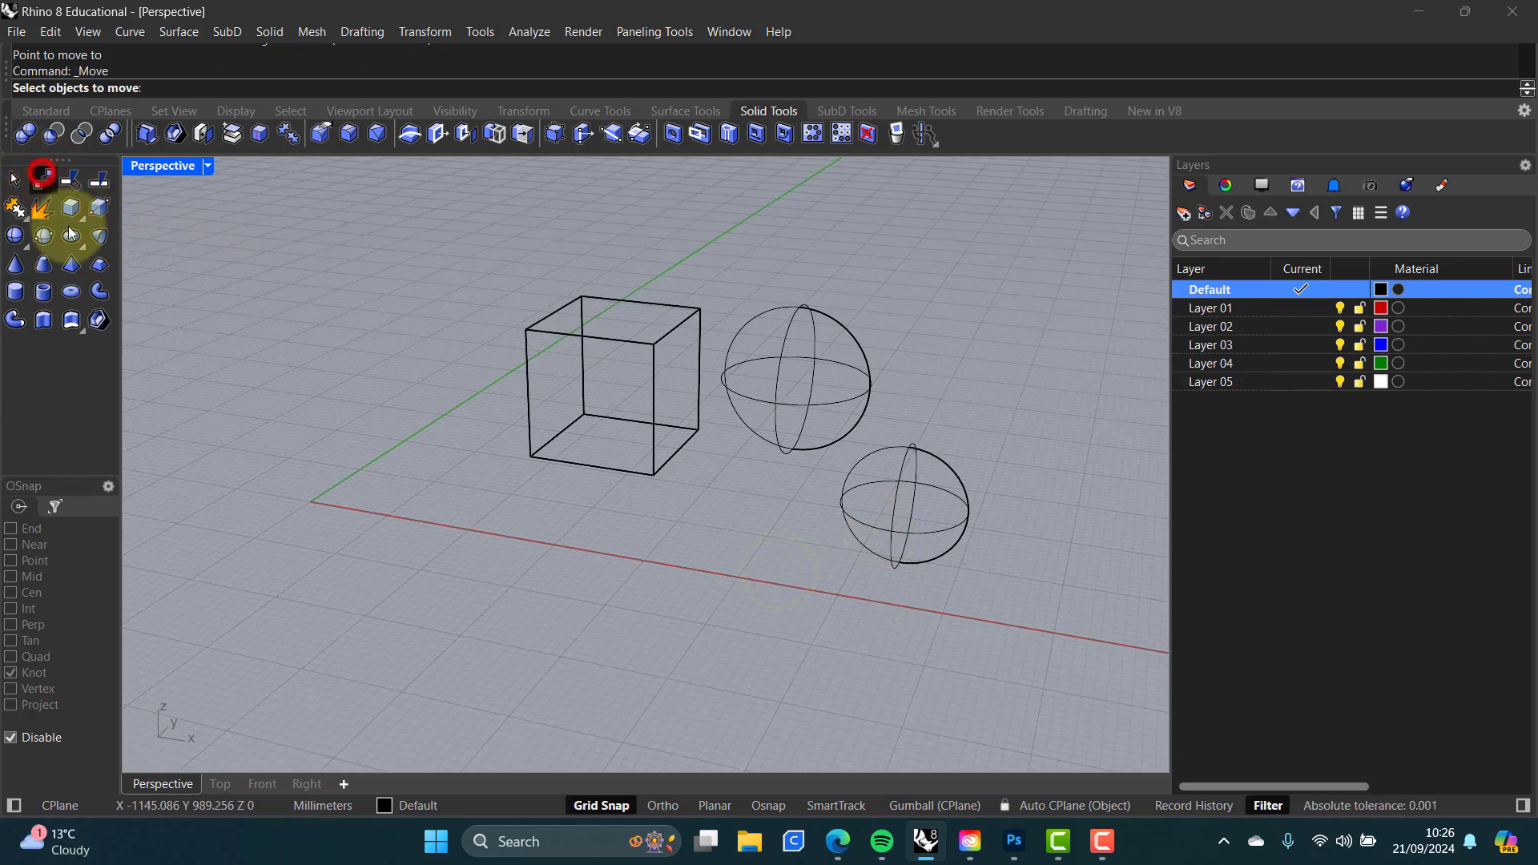
left_click(945, 527)
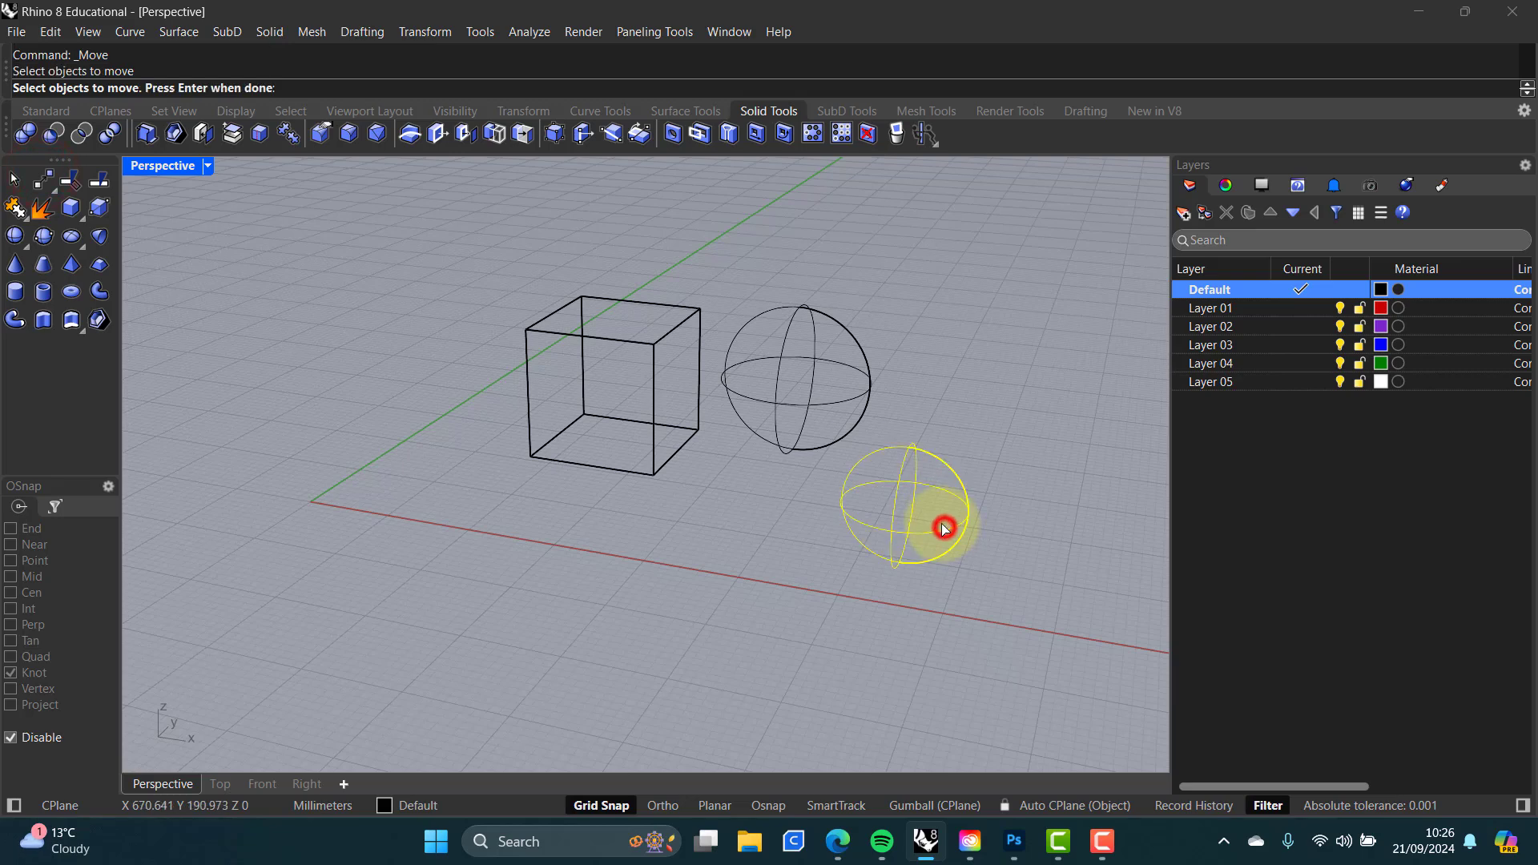
key("Return")
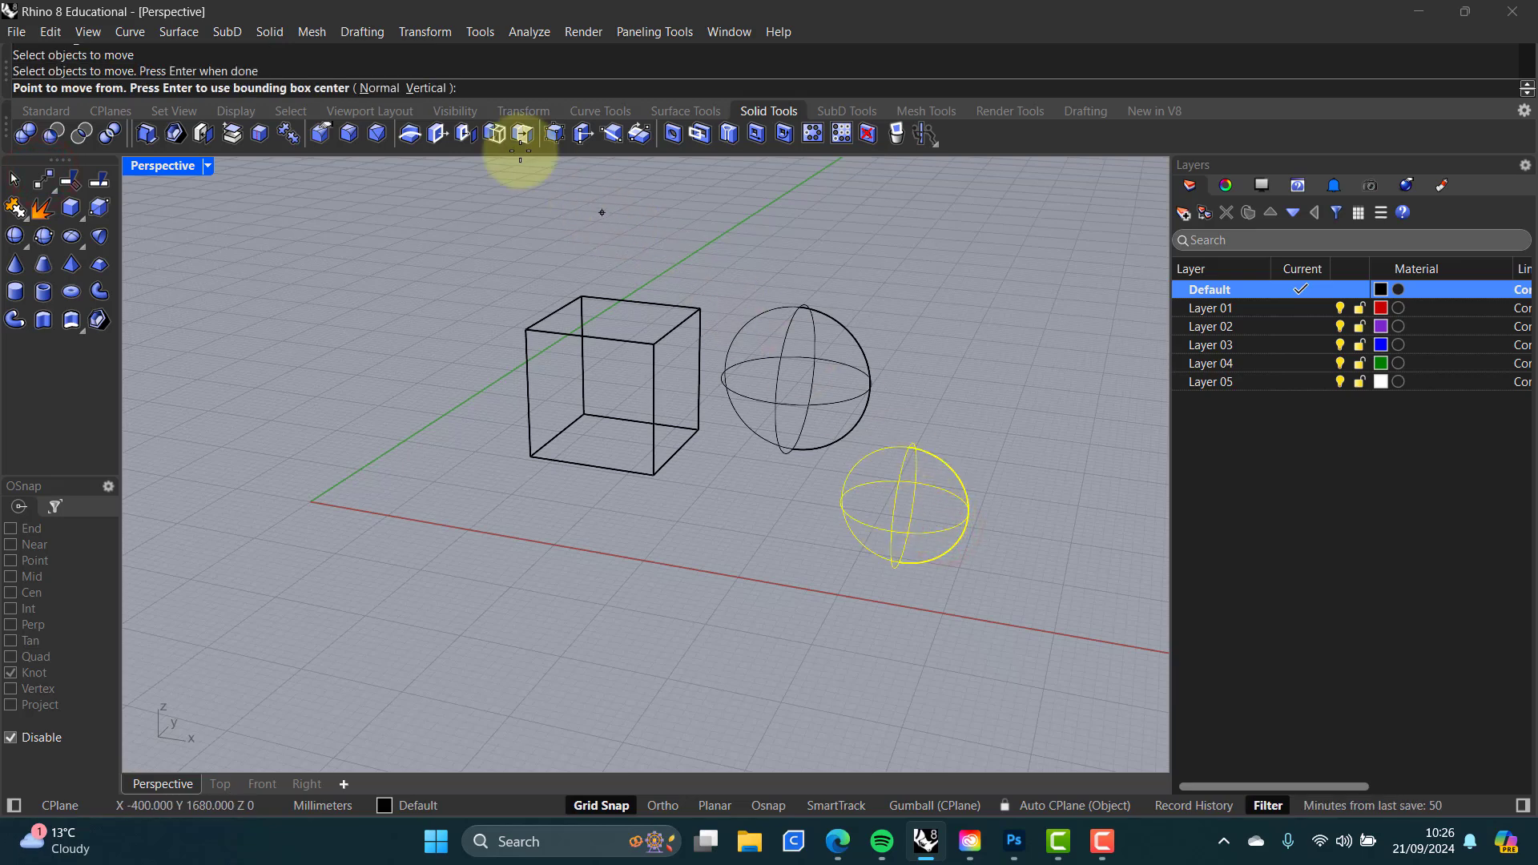
left_click(426, 88)
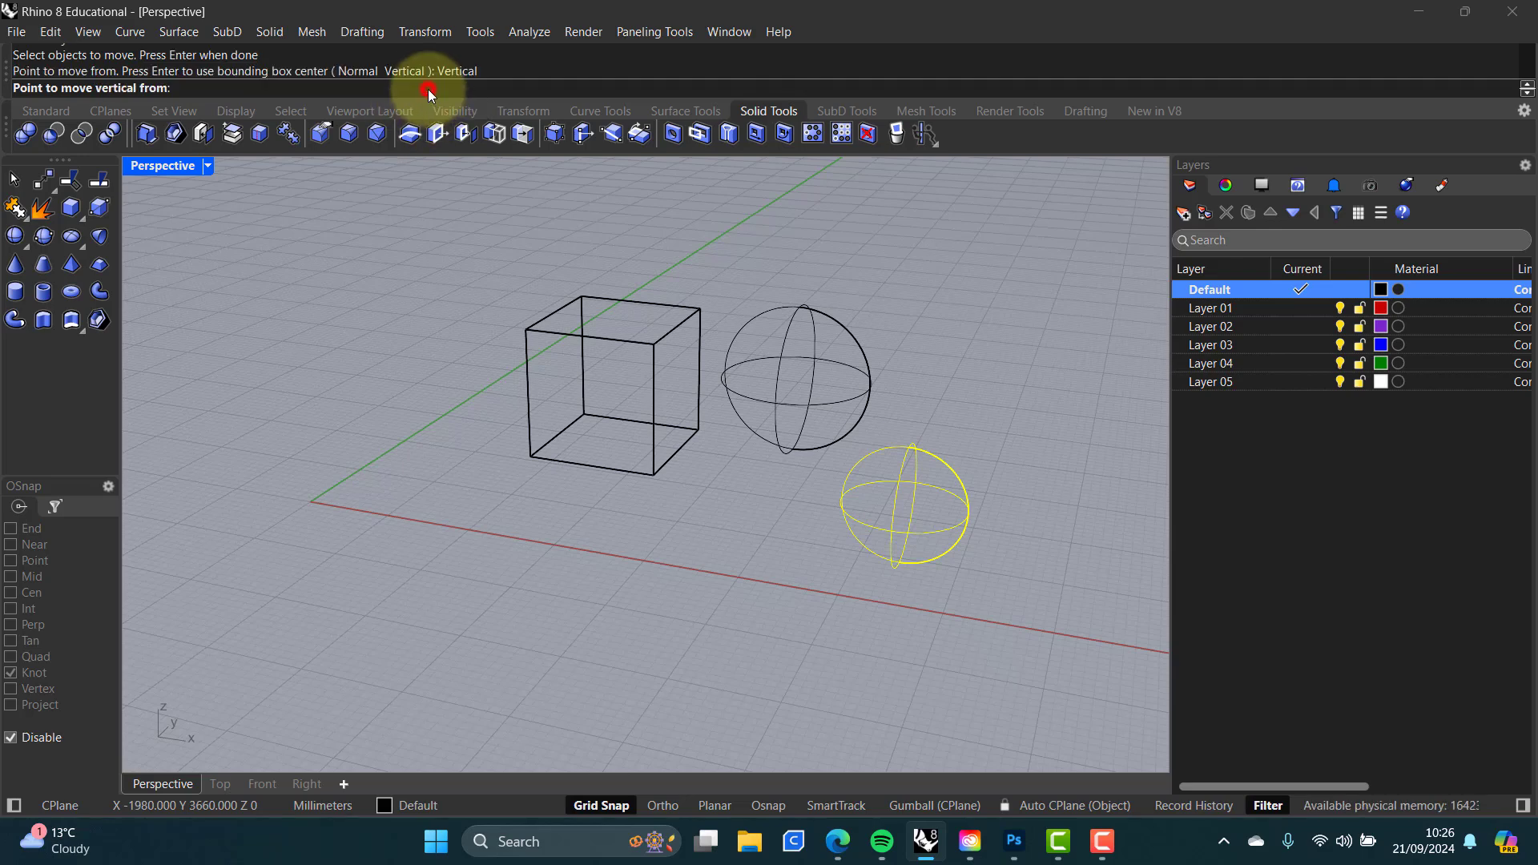
left_click(1029, 456)
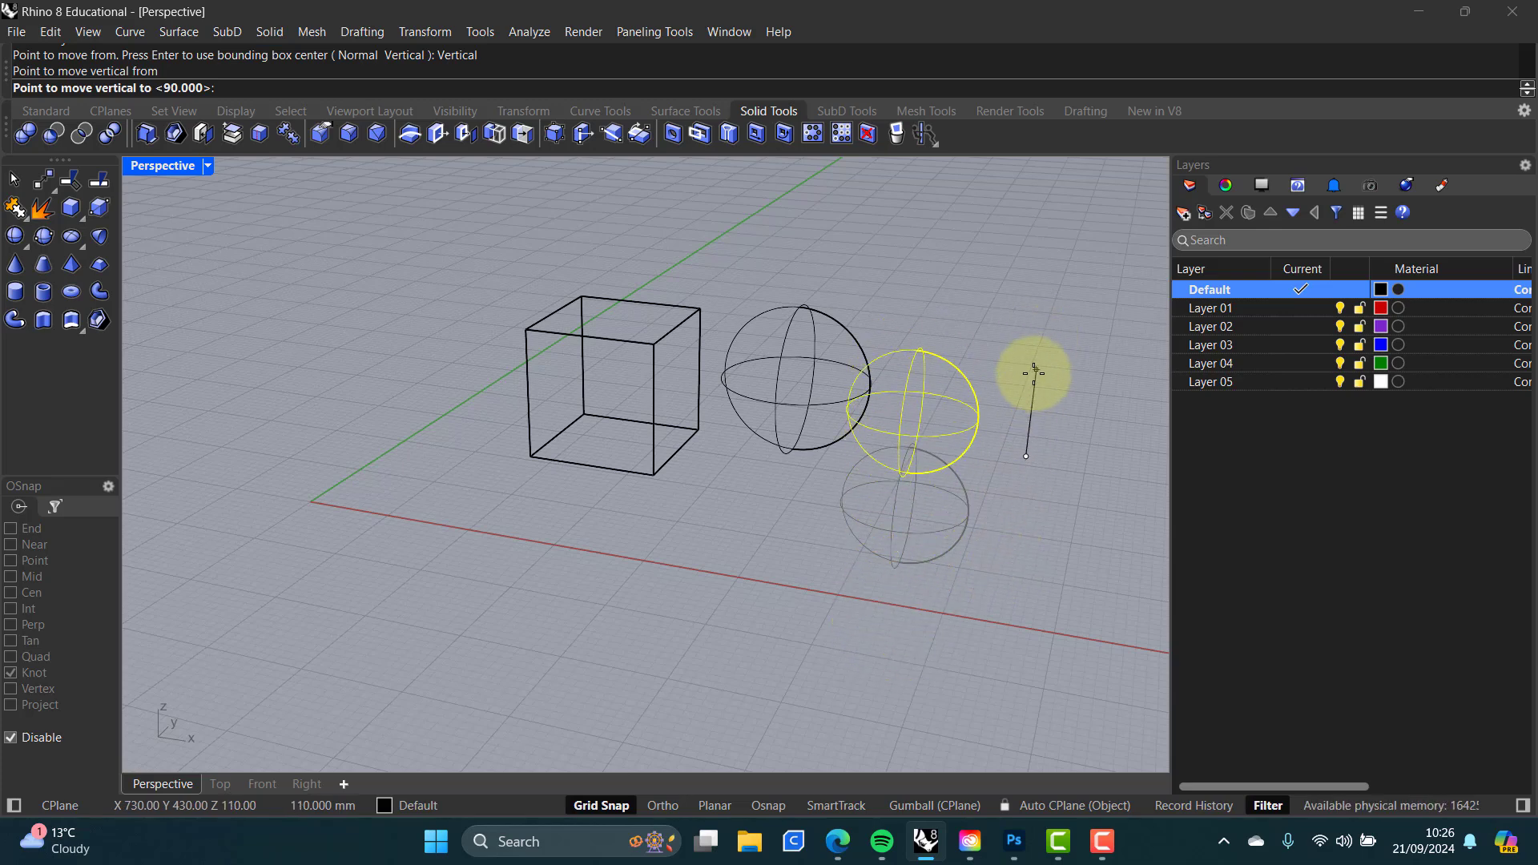
type("70")
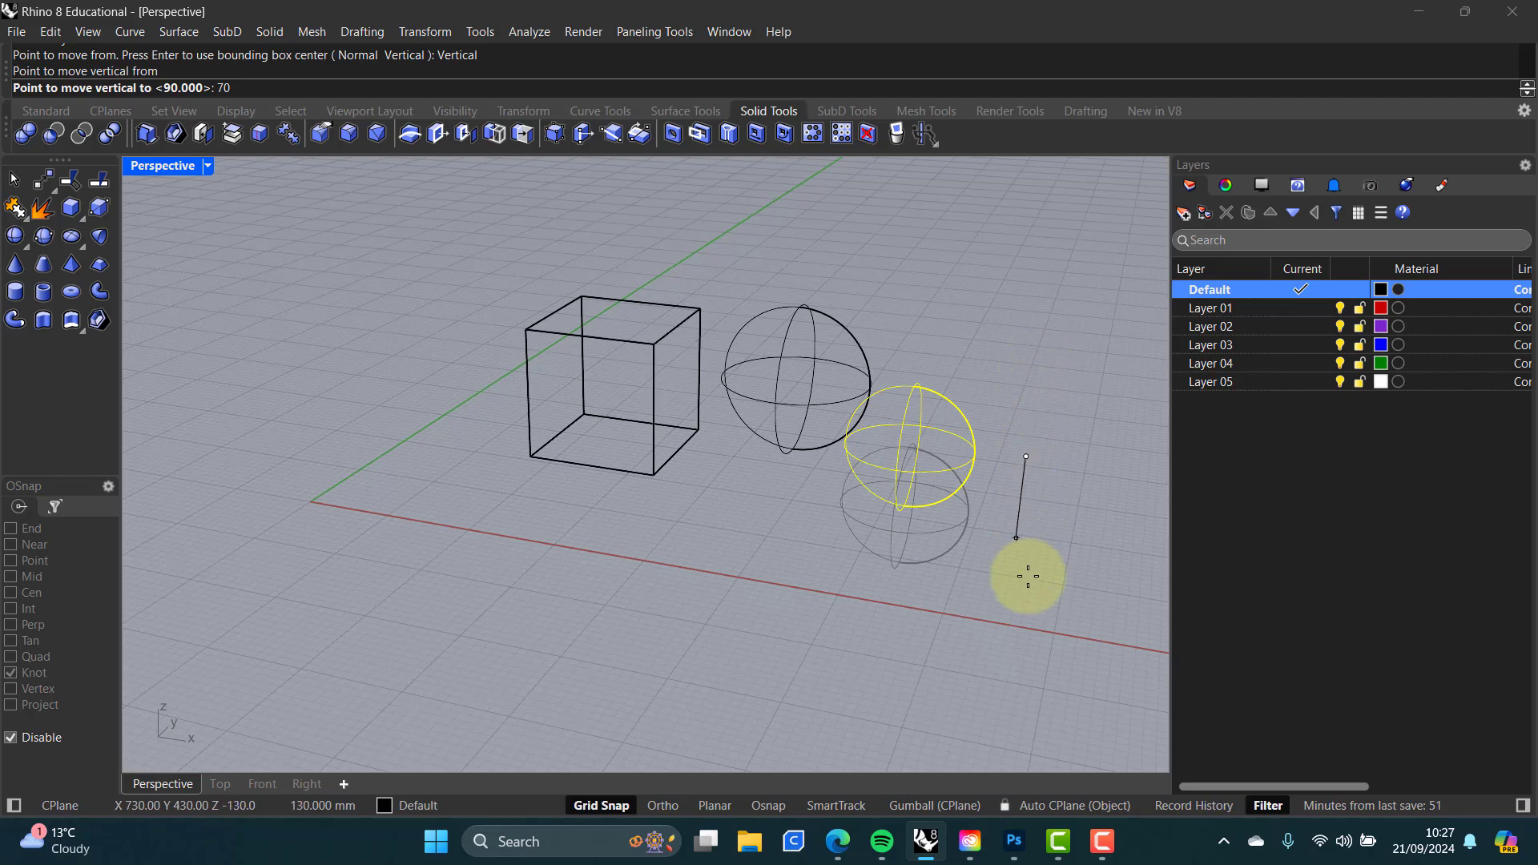
left_click(1037, 373)
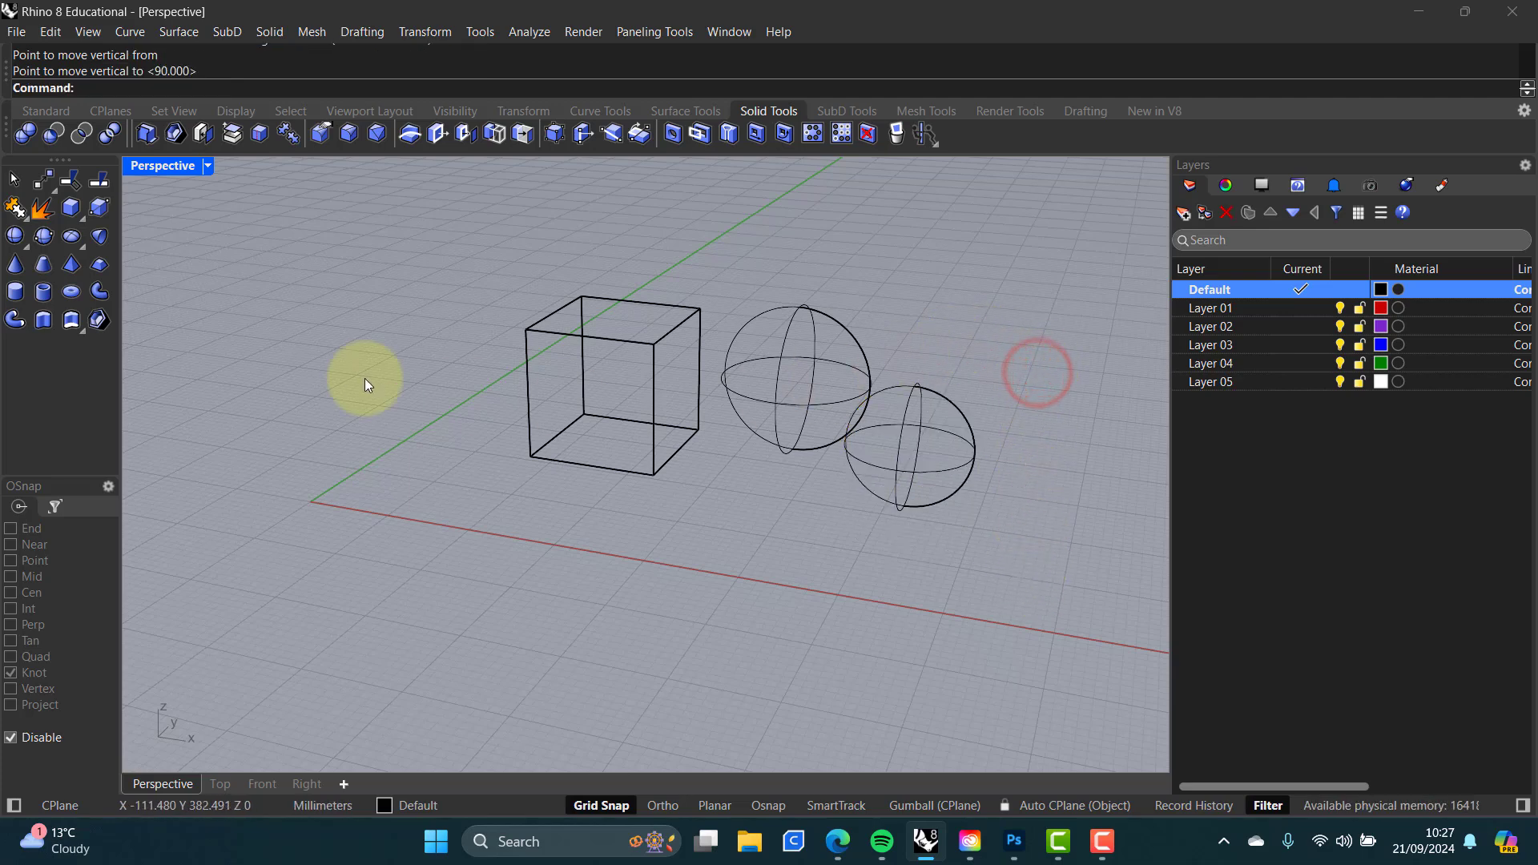
Step: Return to four viewports and model a solid vertical cone below the cube in the Top view, radius 80 mm and height 140 mm
double_click(165, 167)
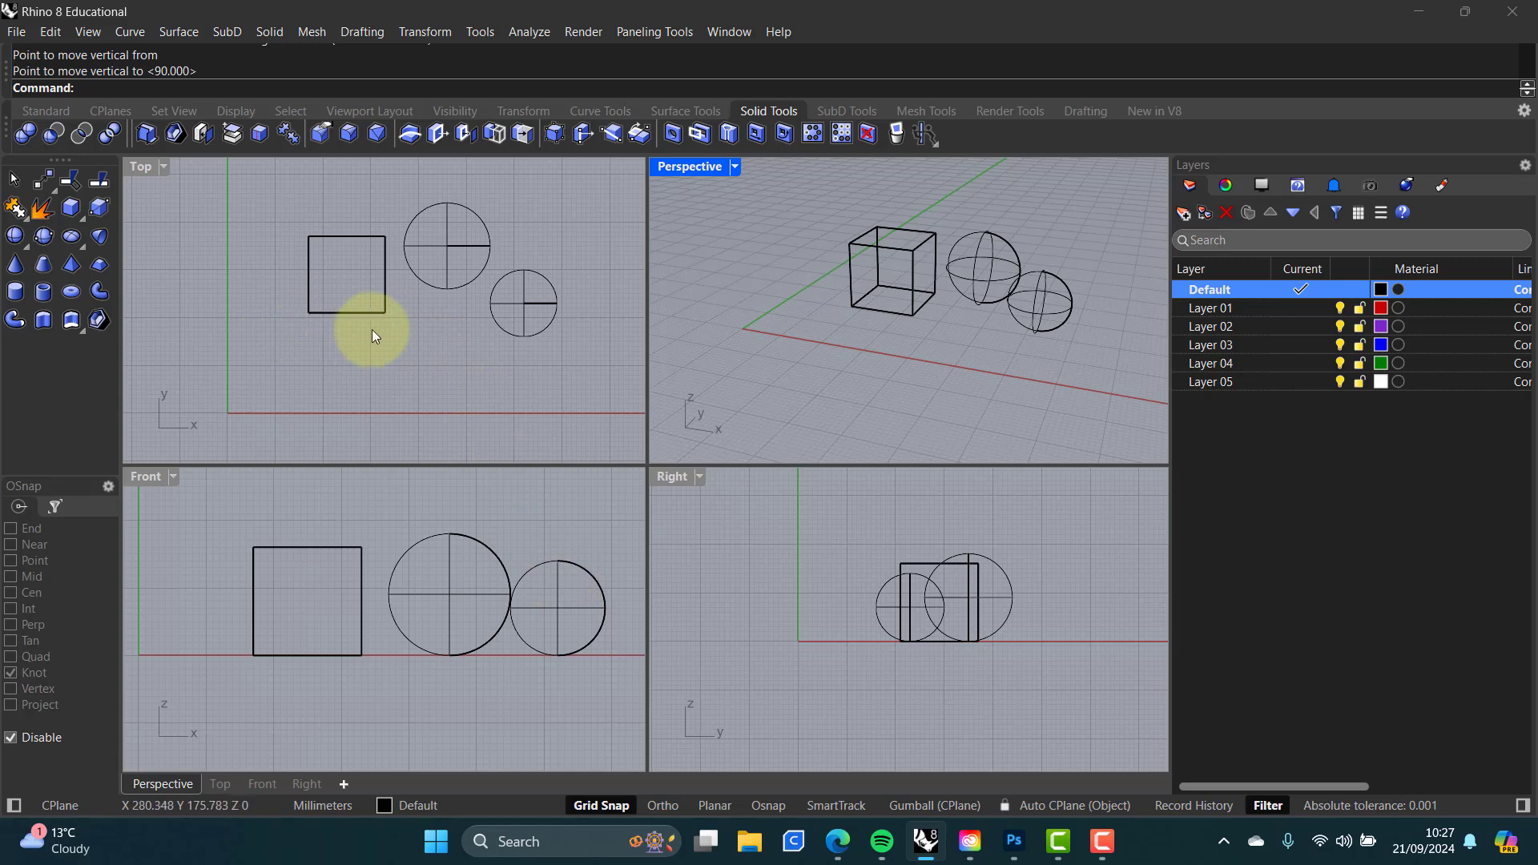
left_click(15, 265)
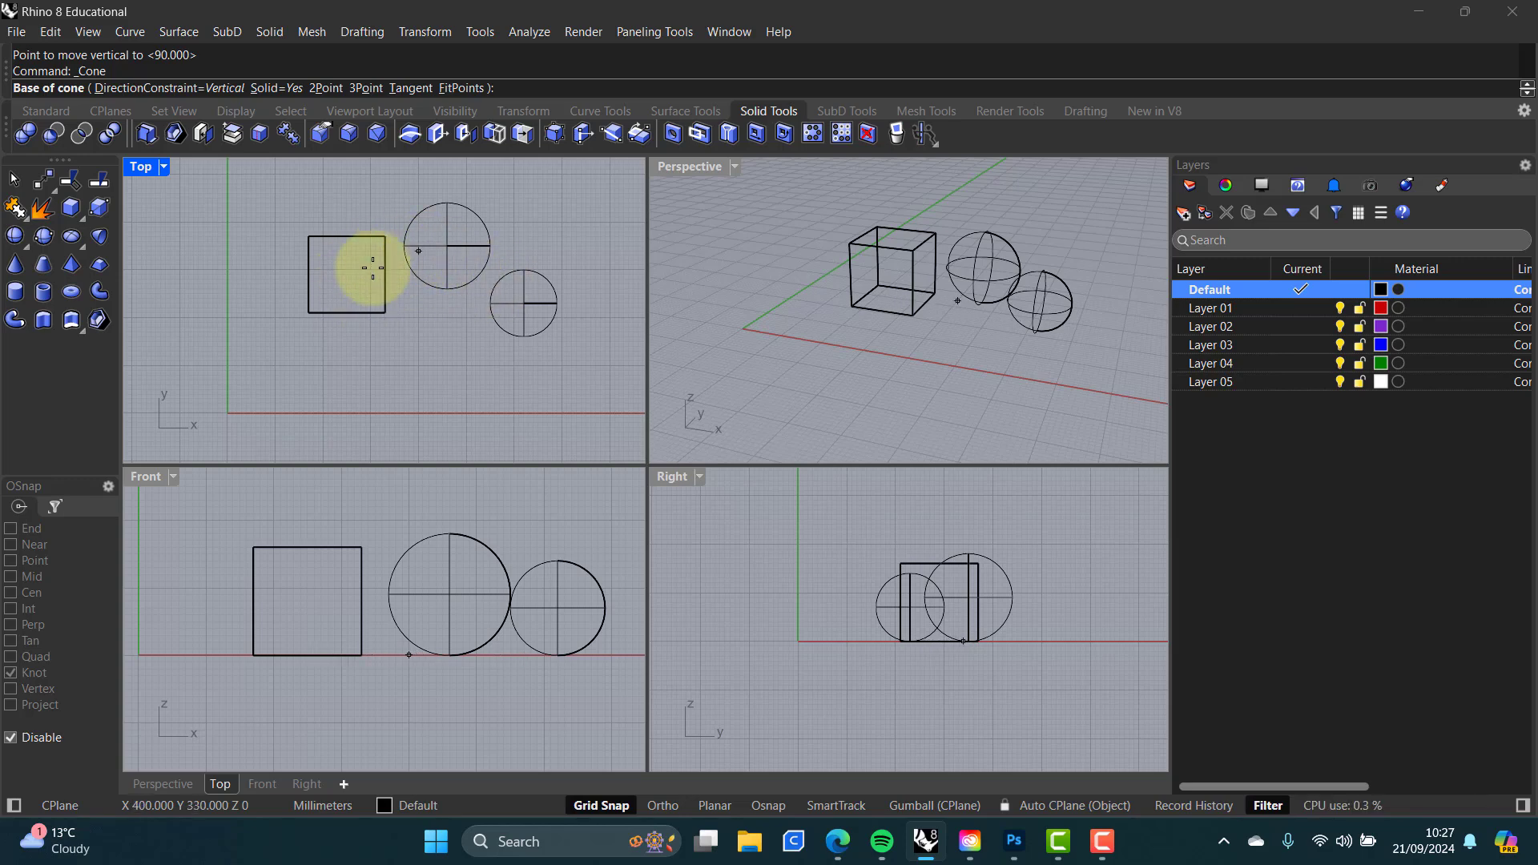
left_click(293, 370)
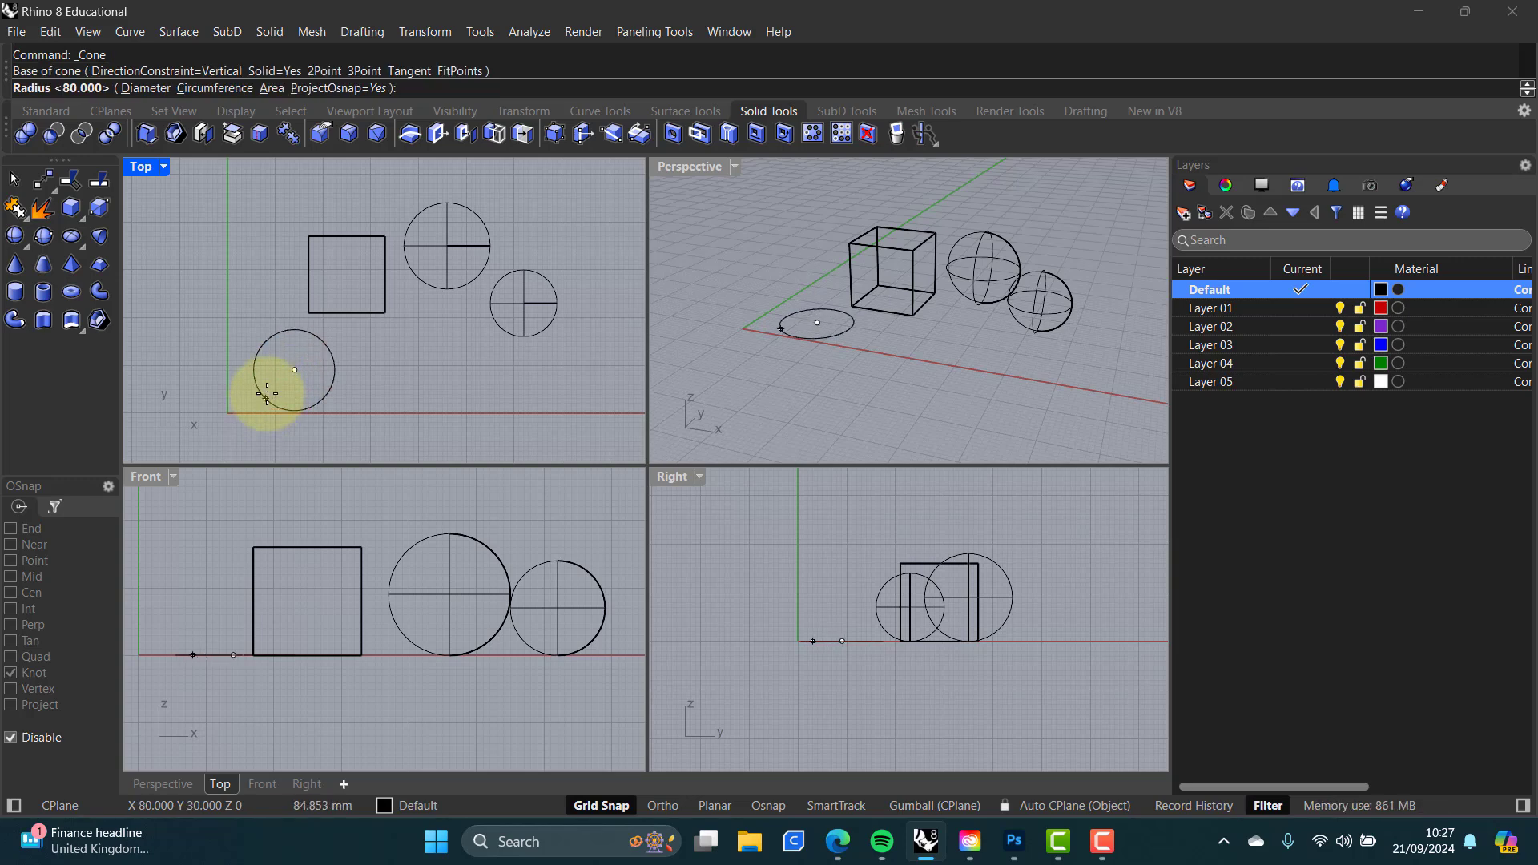
type("80")
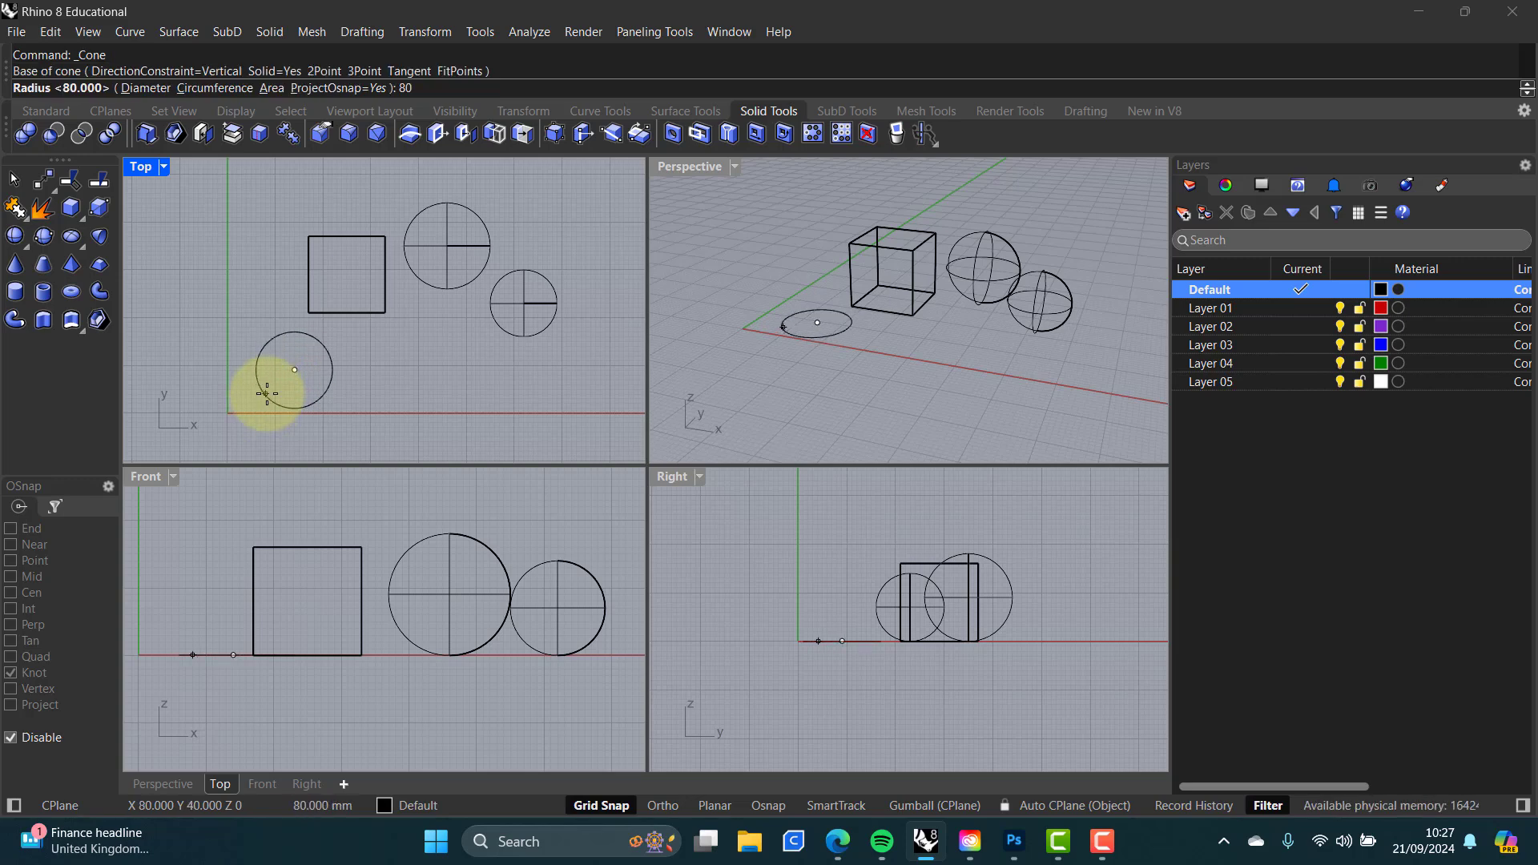
key("Return")
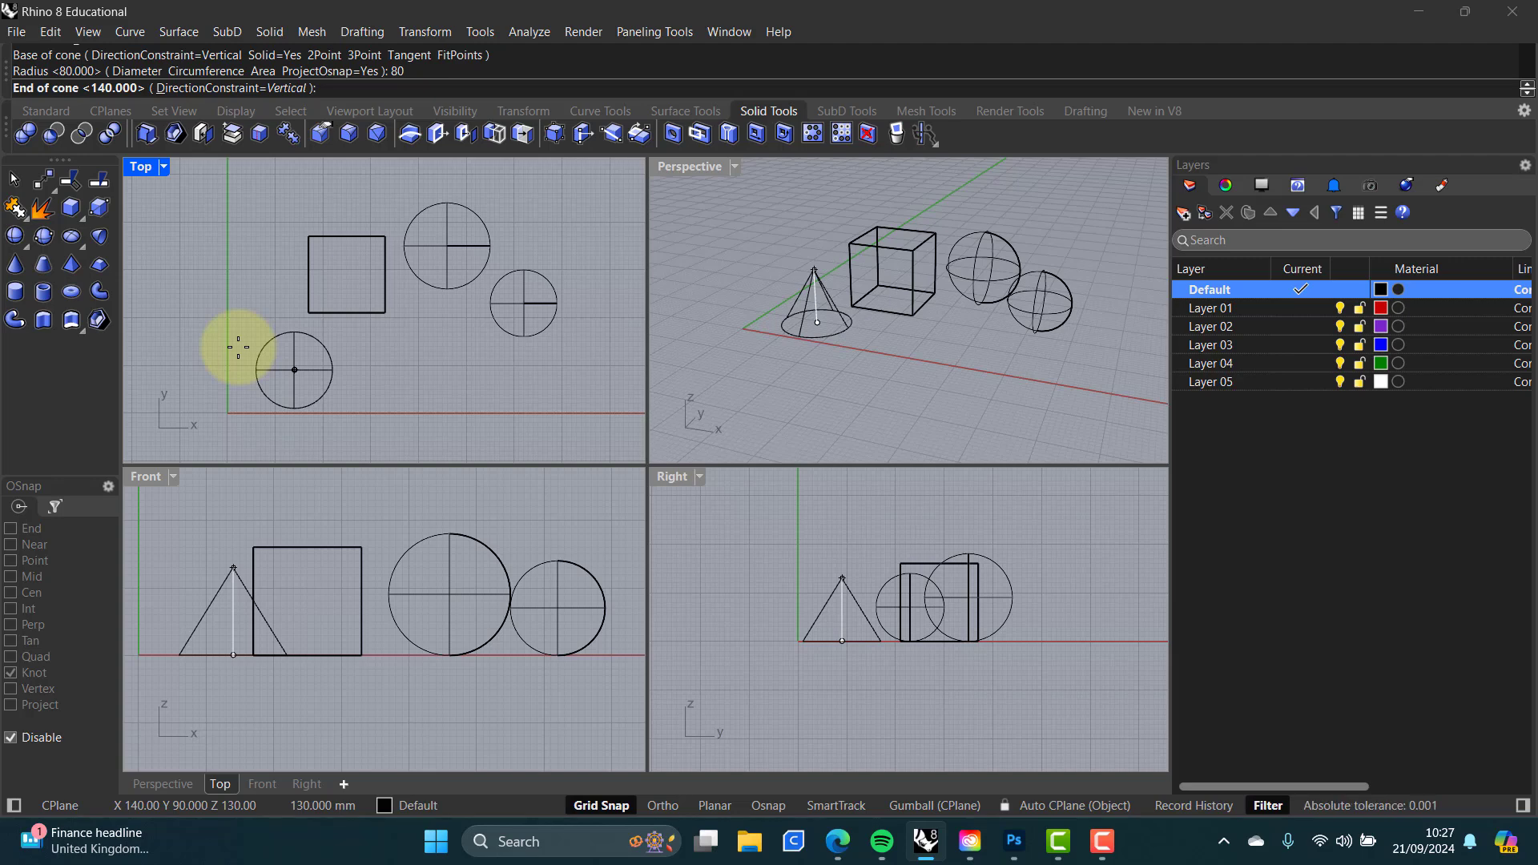
type("140")
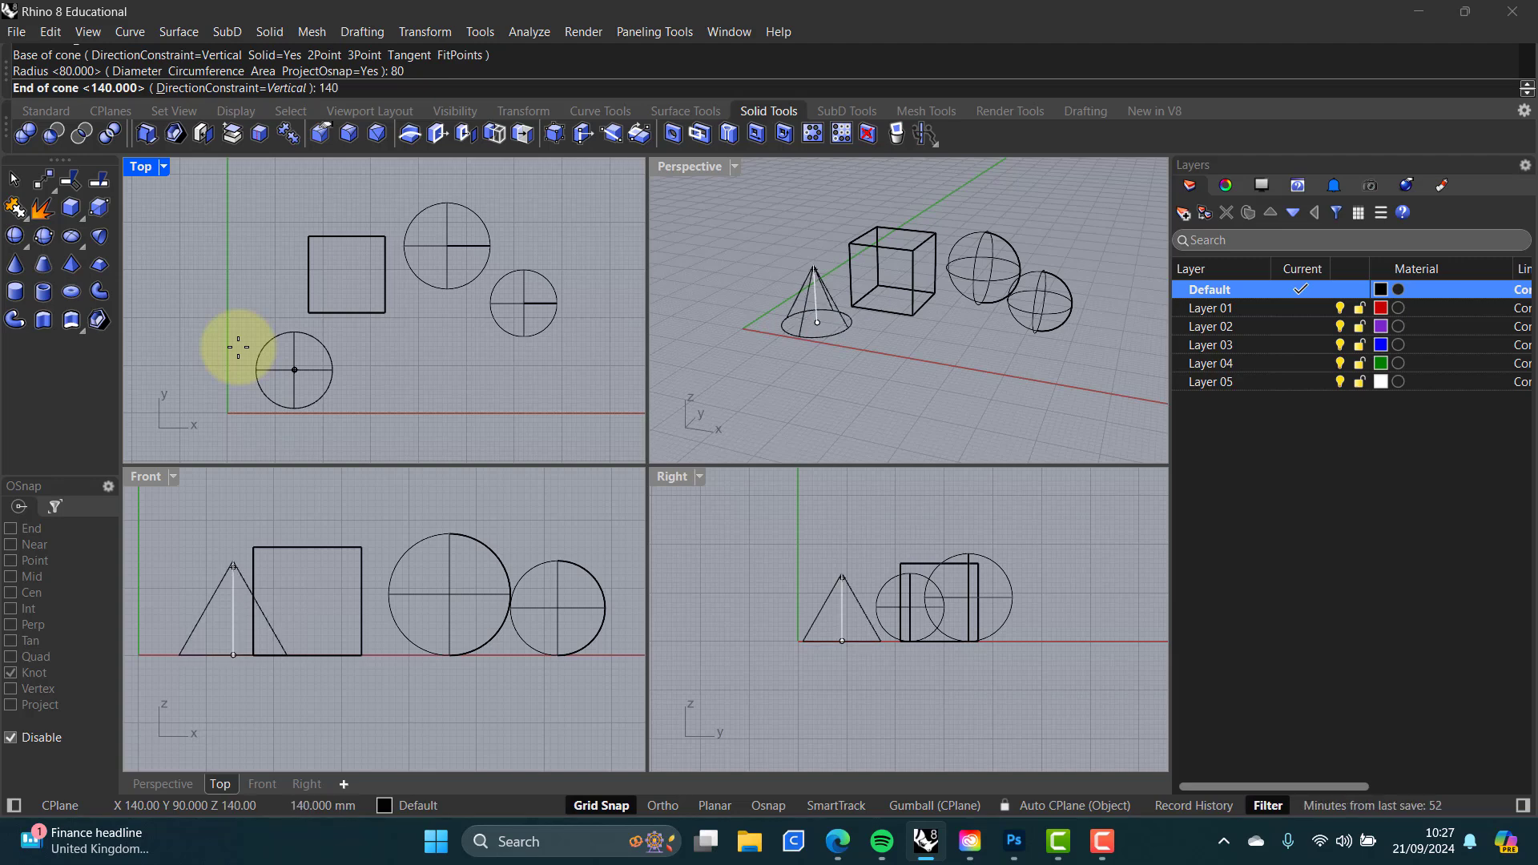
key("Return")
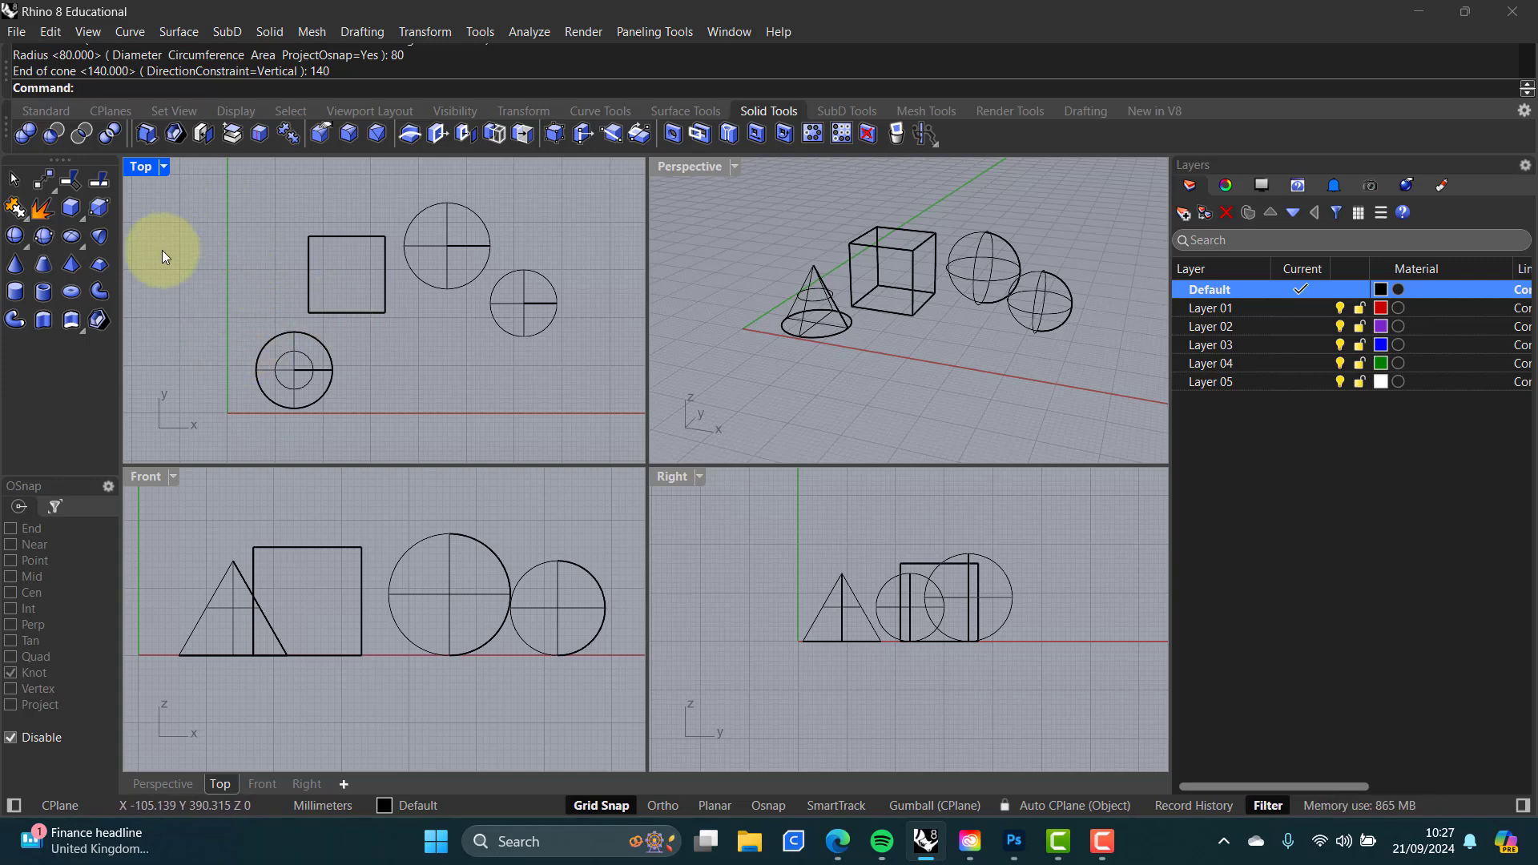
Step: Model a solid vertical cylinder beside the Y axis in the Top view, centred at about X -10, Y 250, radius 70 mm and height 225 mm
left_click(14, 293)
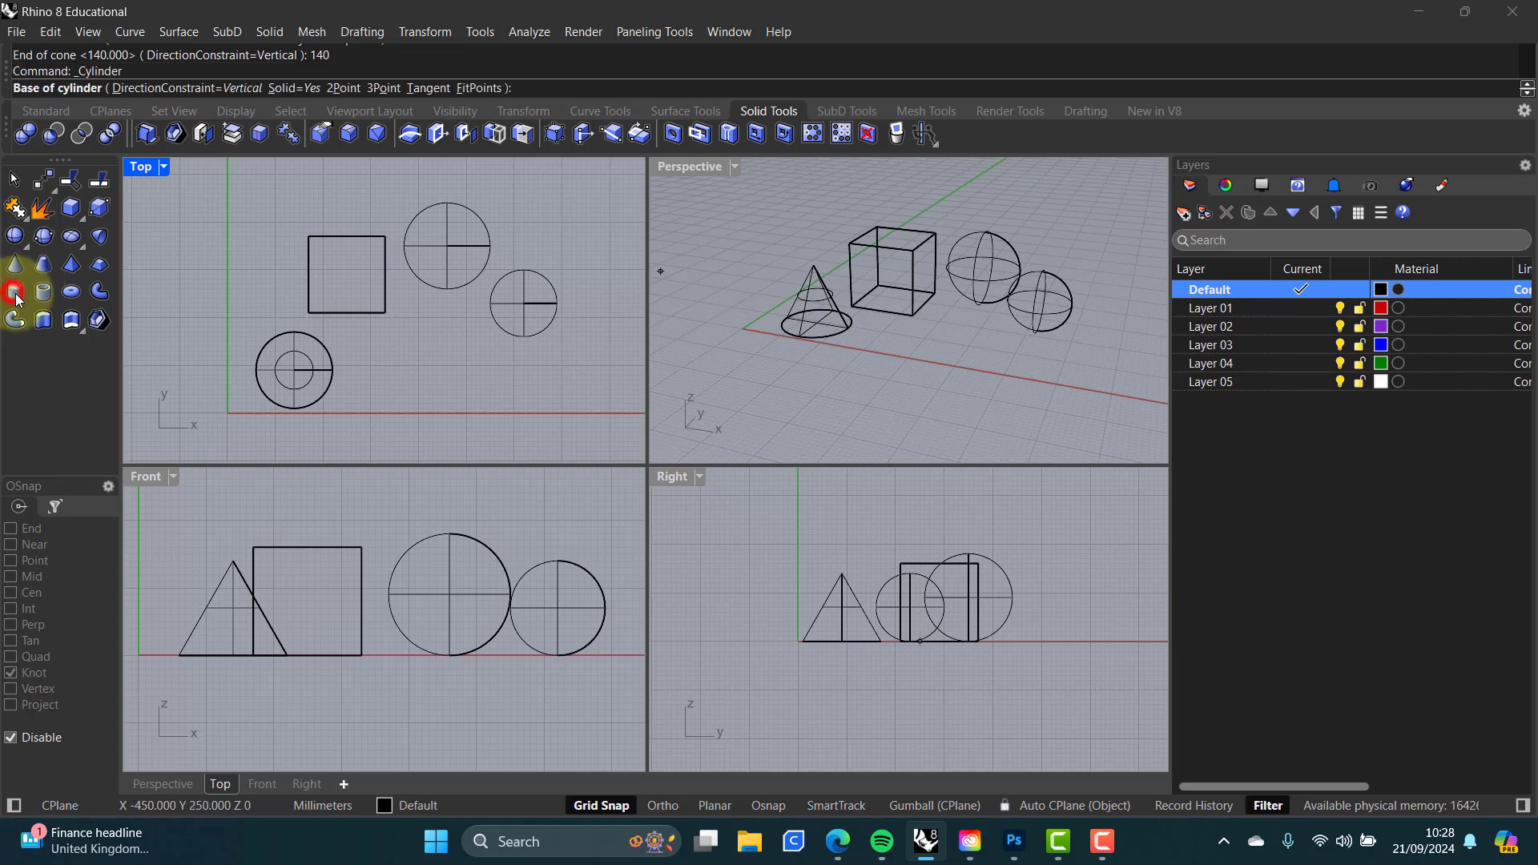
left_click(222, 293)
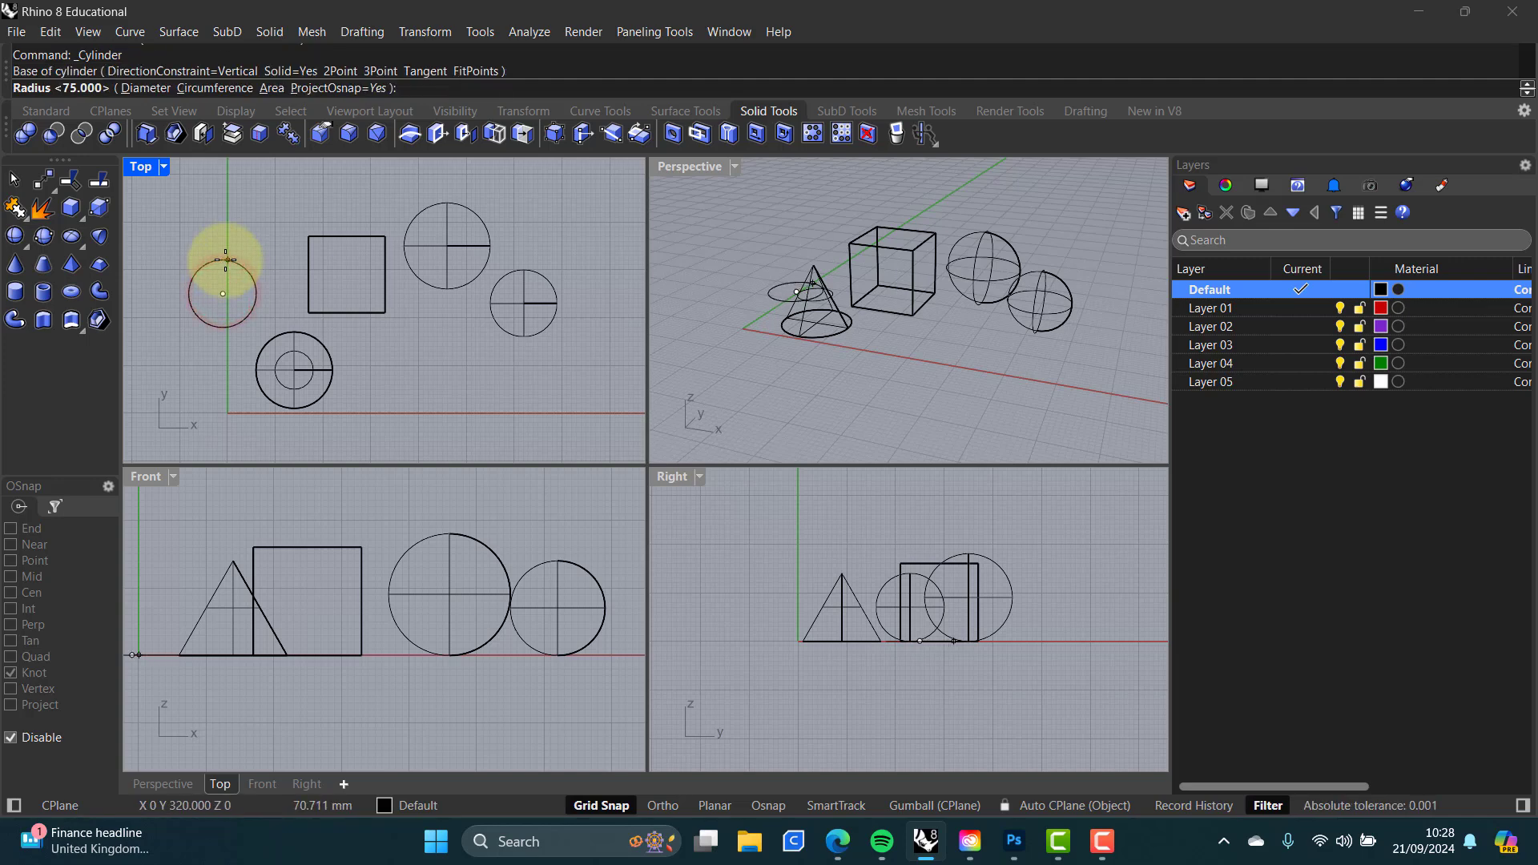
type("70")
key("Return")
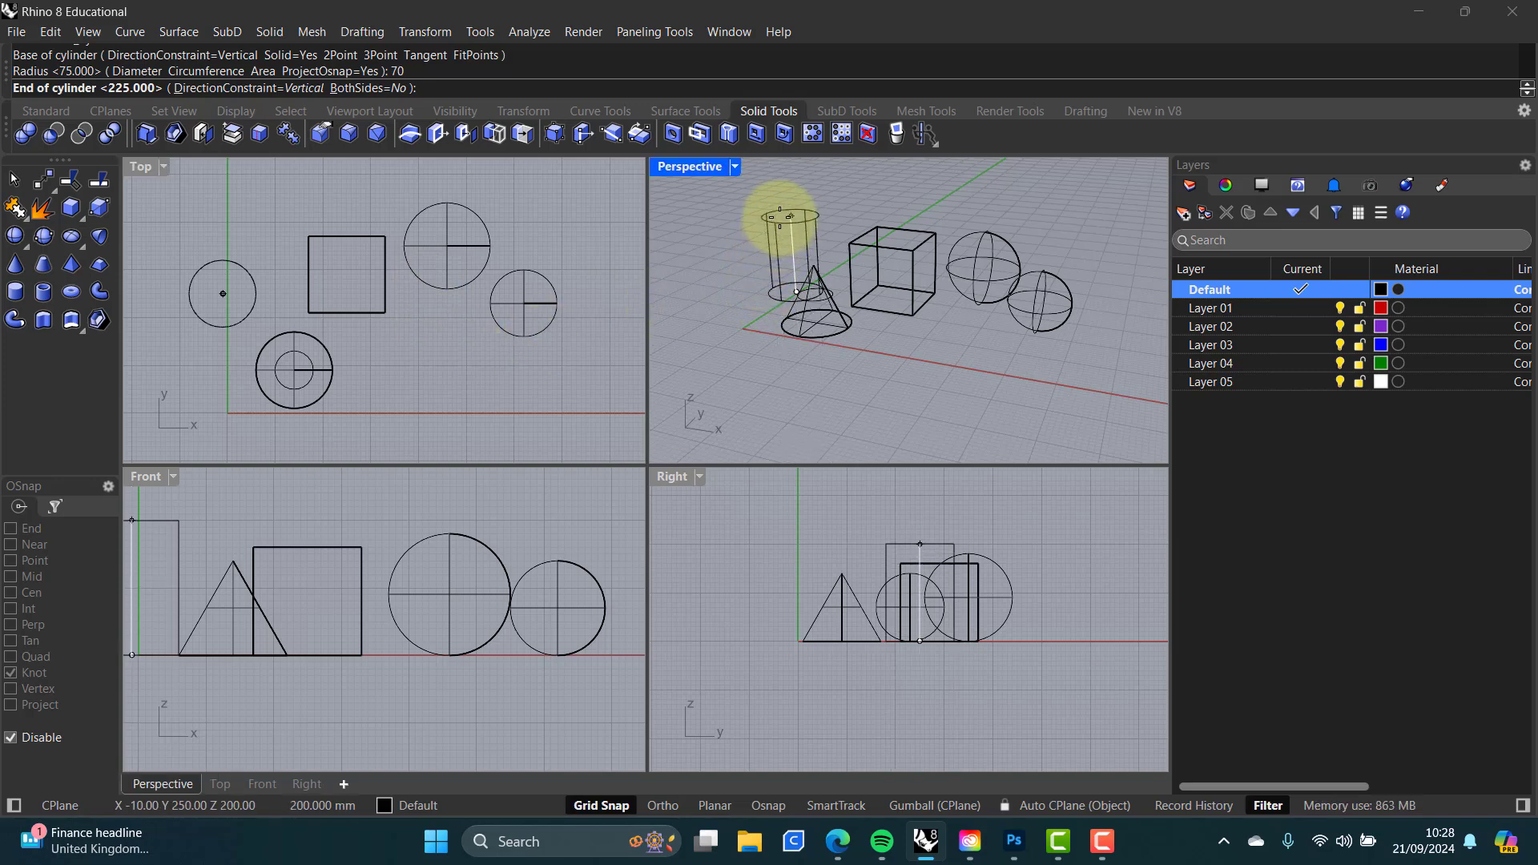
type("225")
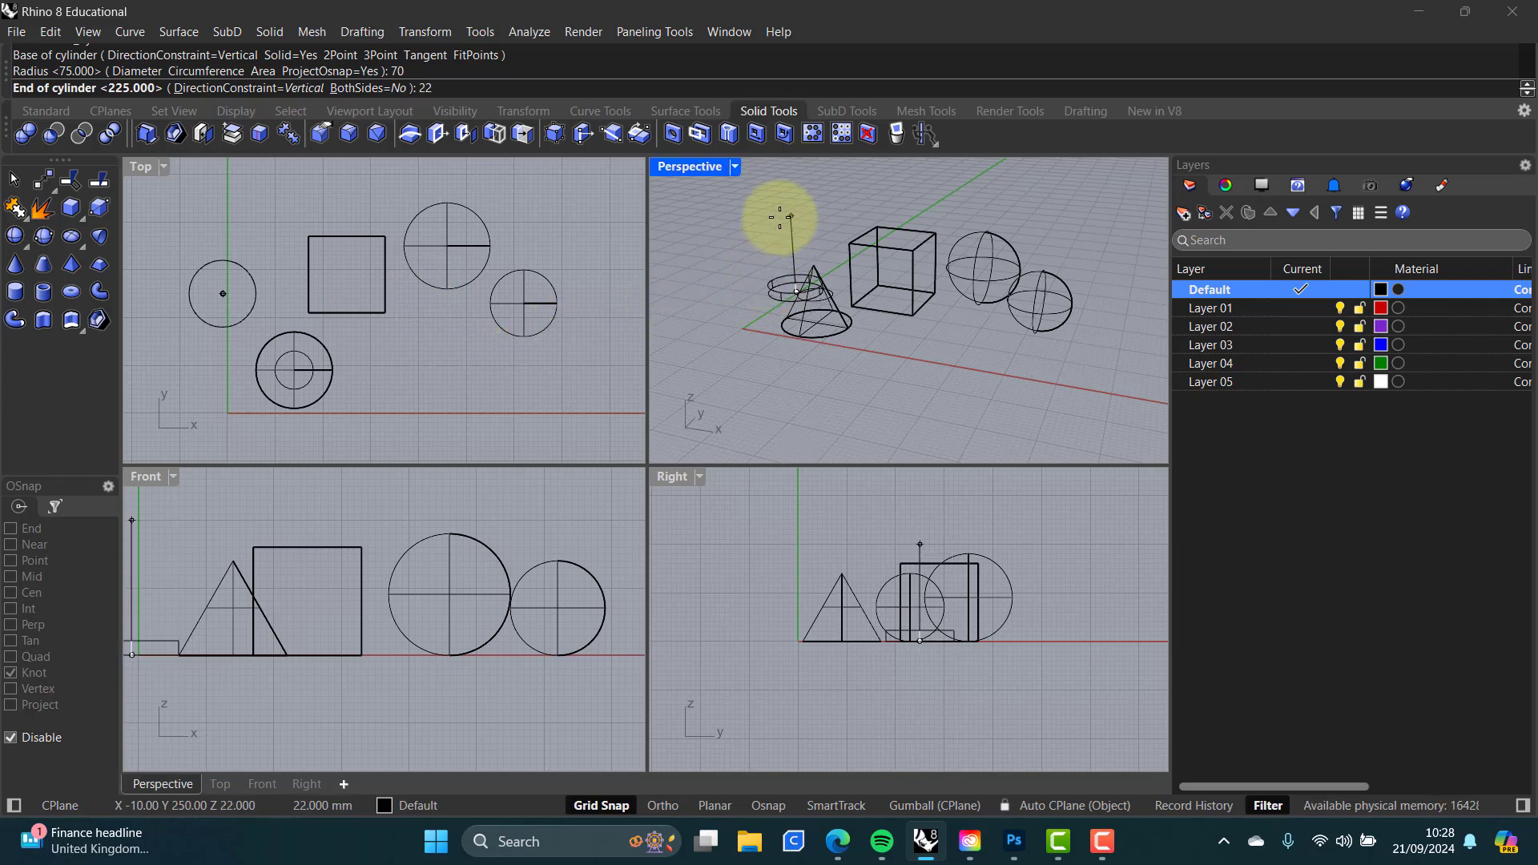
key("Return")
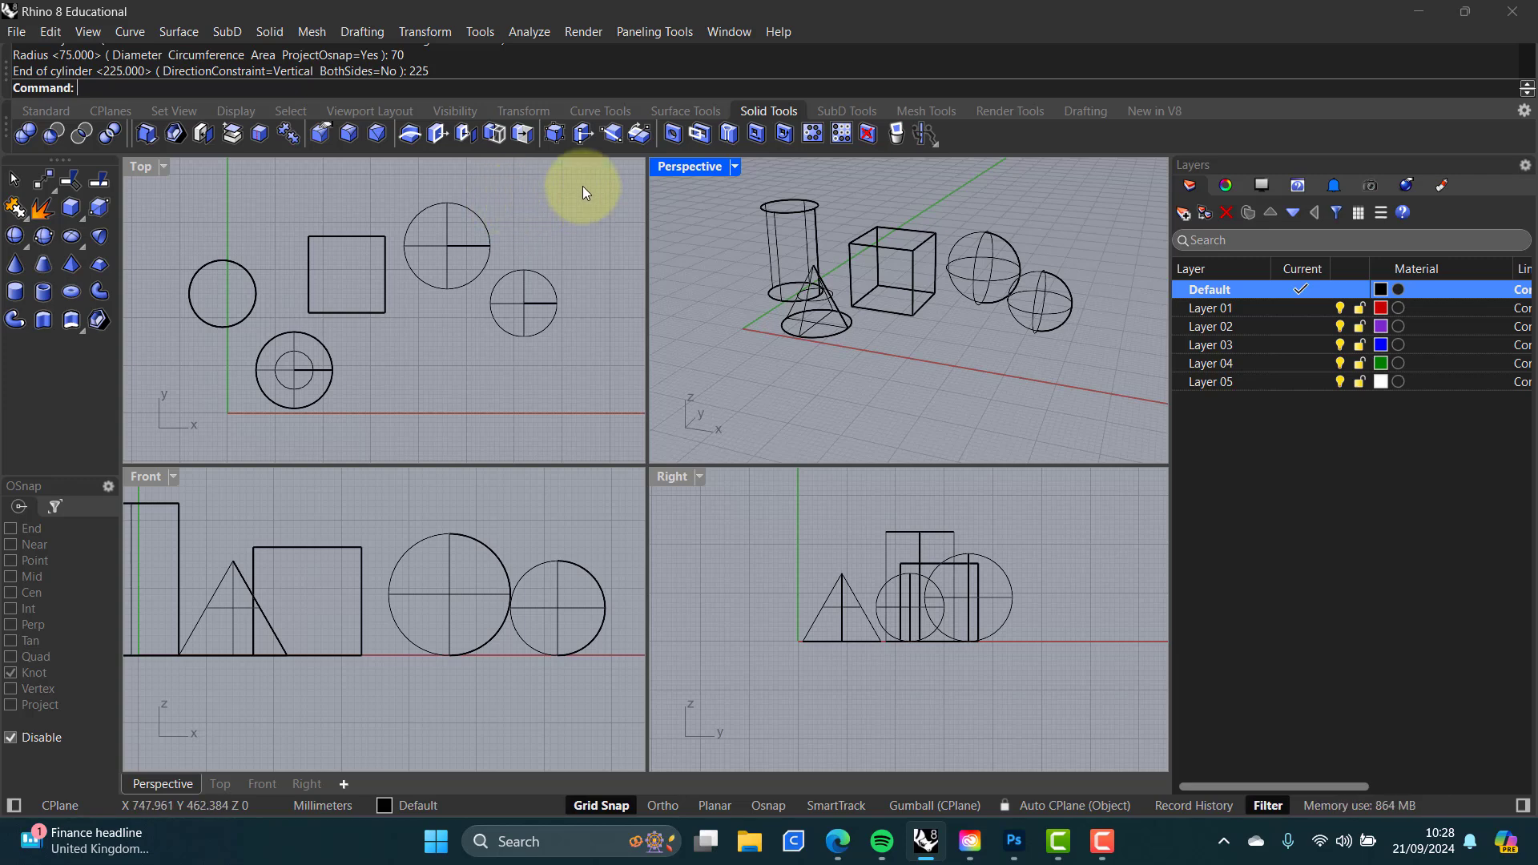
Step: Move all five solids together in the Top view, towards positive X and slightly towards positive Y, so the cylinder clears the Y axis
scroll(559, 218, "down", 3)
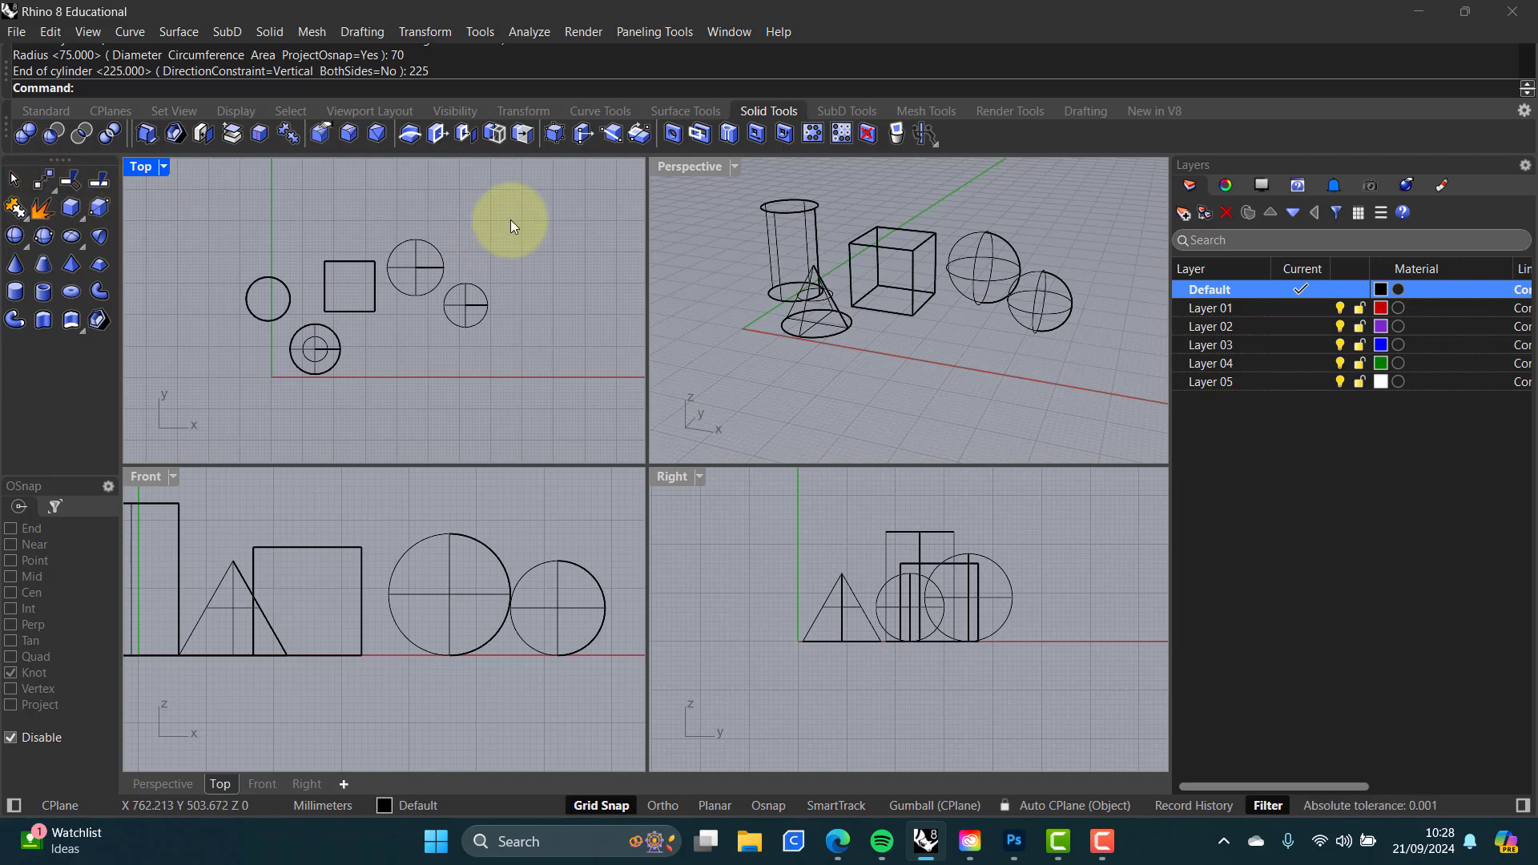
left_click_drag(517, 218, 186, 417)
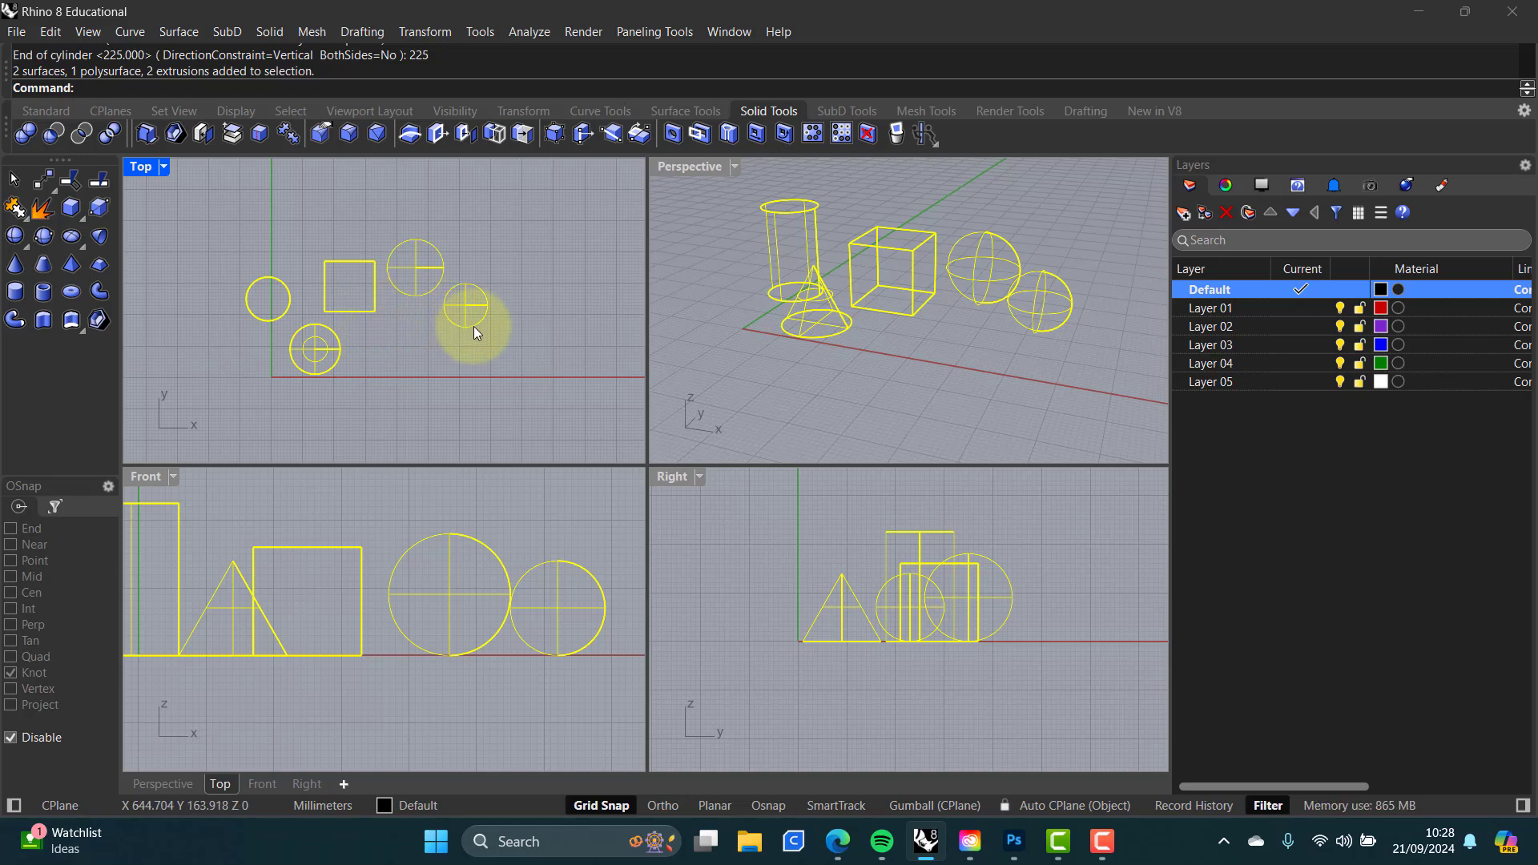
left_click_drag(473, 325, 519, 312)
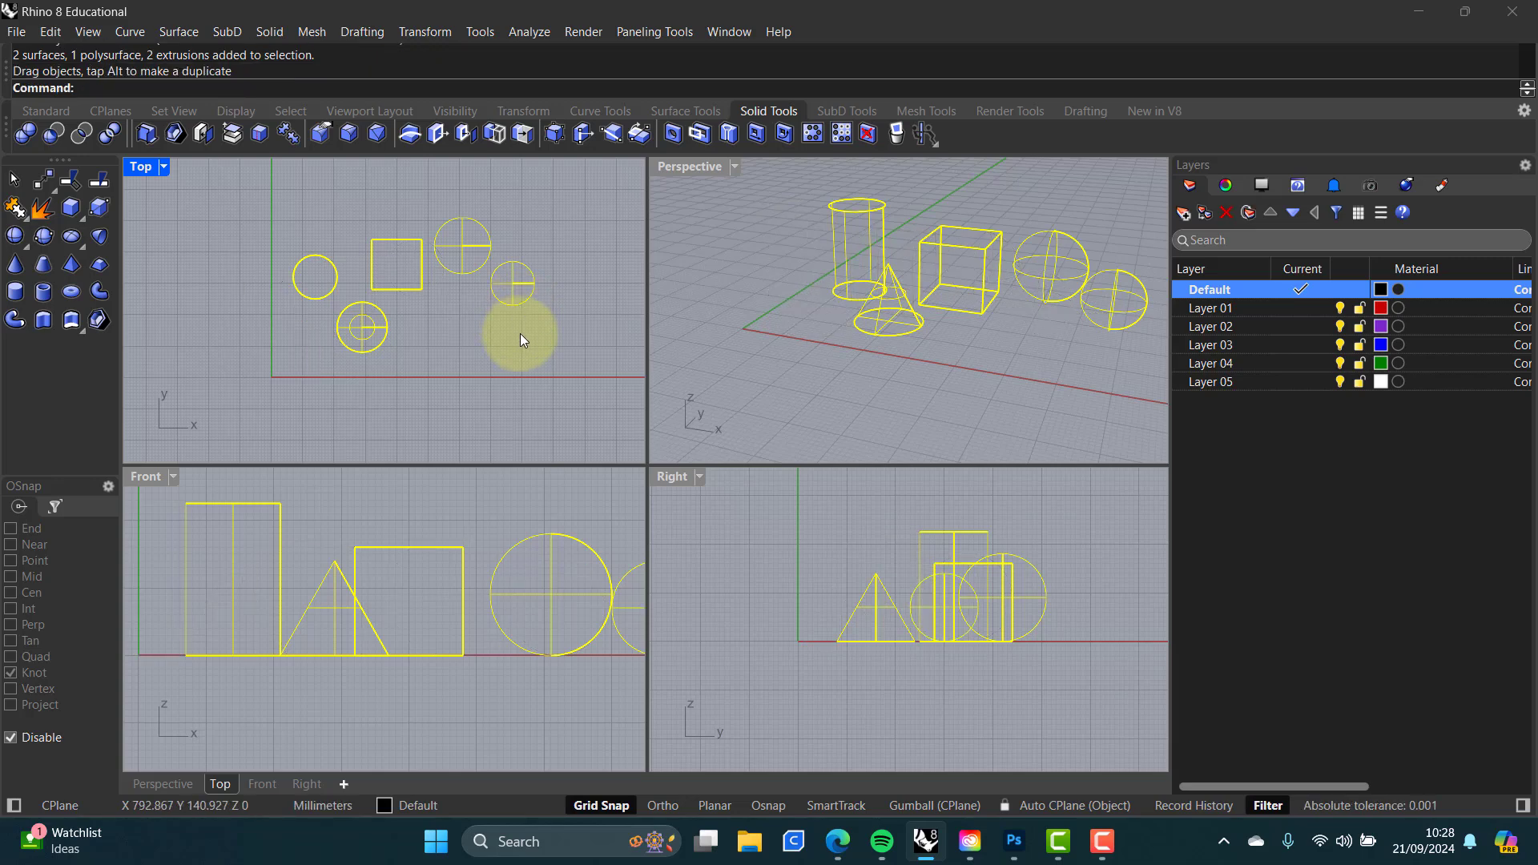
left_click(521, 333)
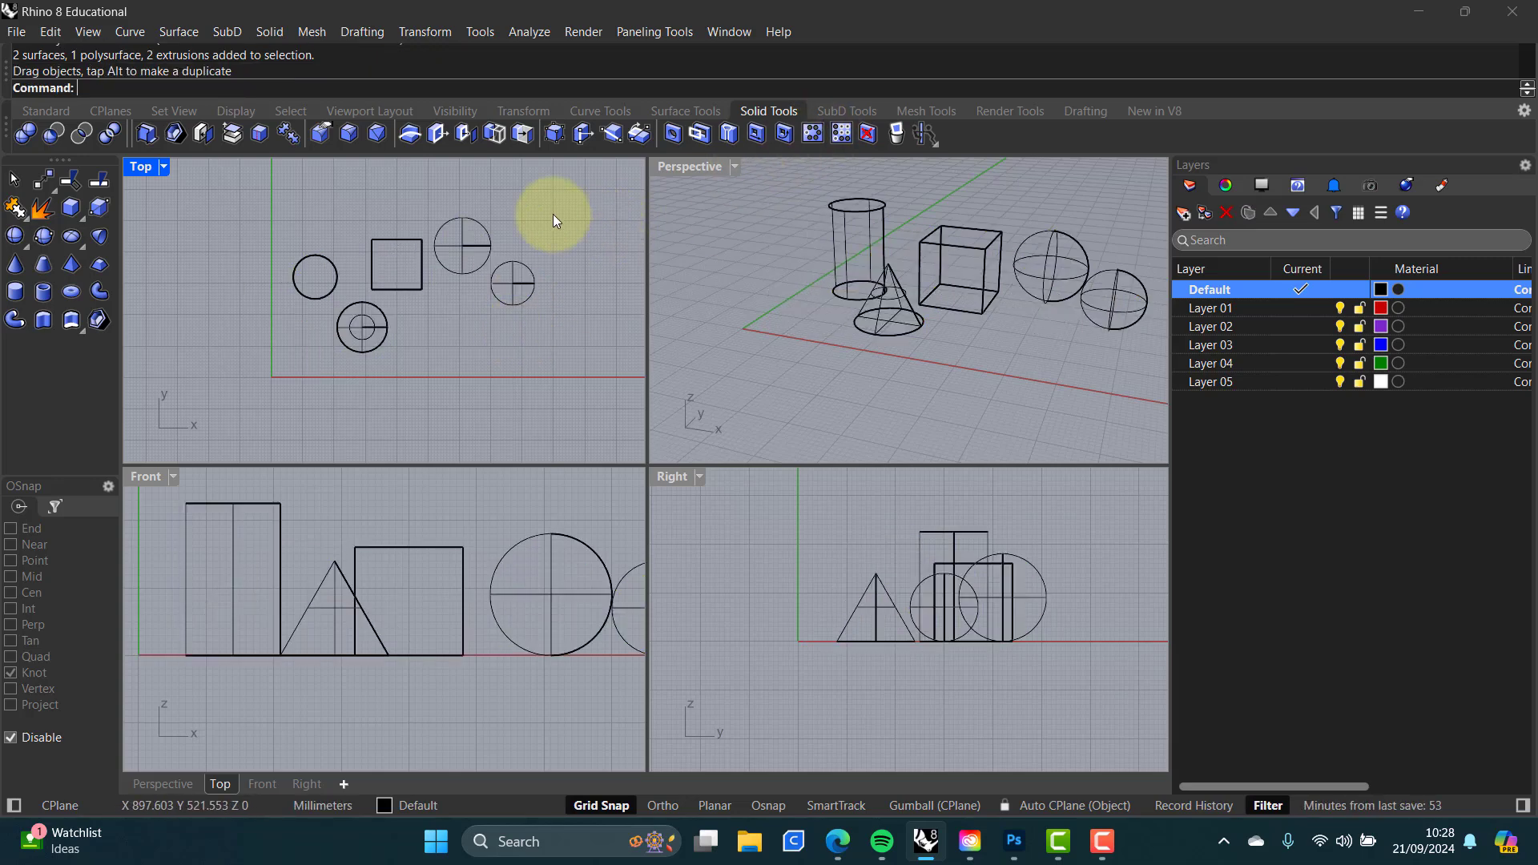
Step: Maximize the Perspective view and rename the Default layer as BOX
double_click(684, 165)
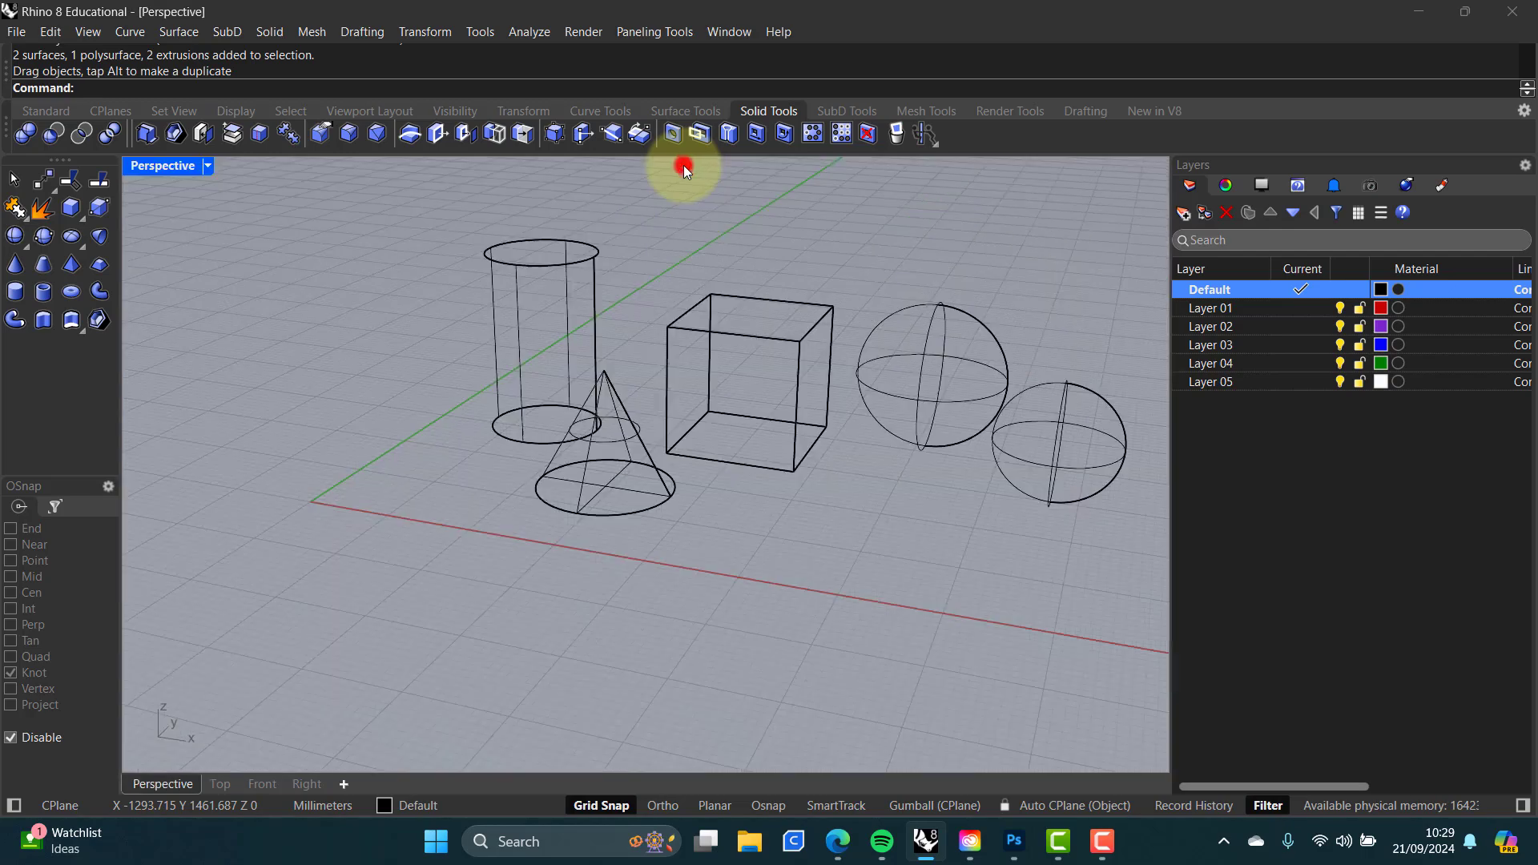
right_click_drag(670, 440, 537, 403)
scroll(497, 430, "up", 5)
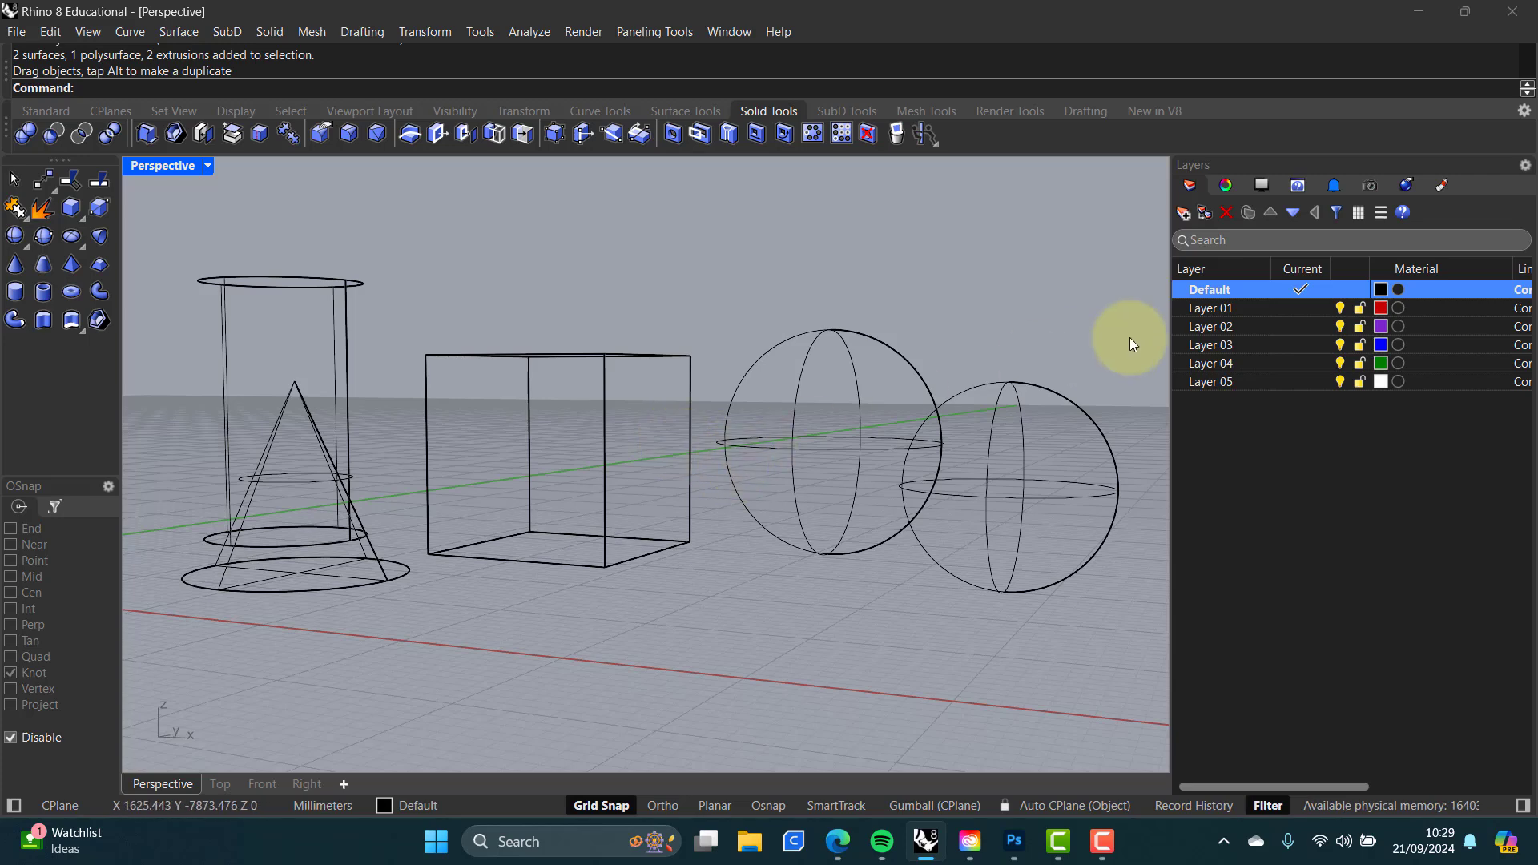
left_click(1224, 291)
left_click(1224, 291)
left_click_drag(1243, 290, 1155, 290)
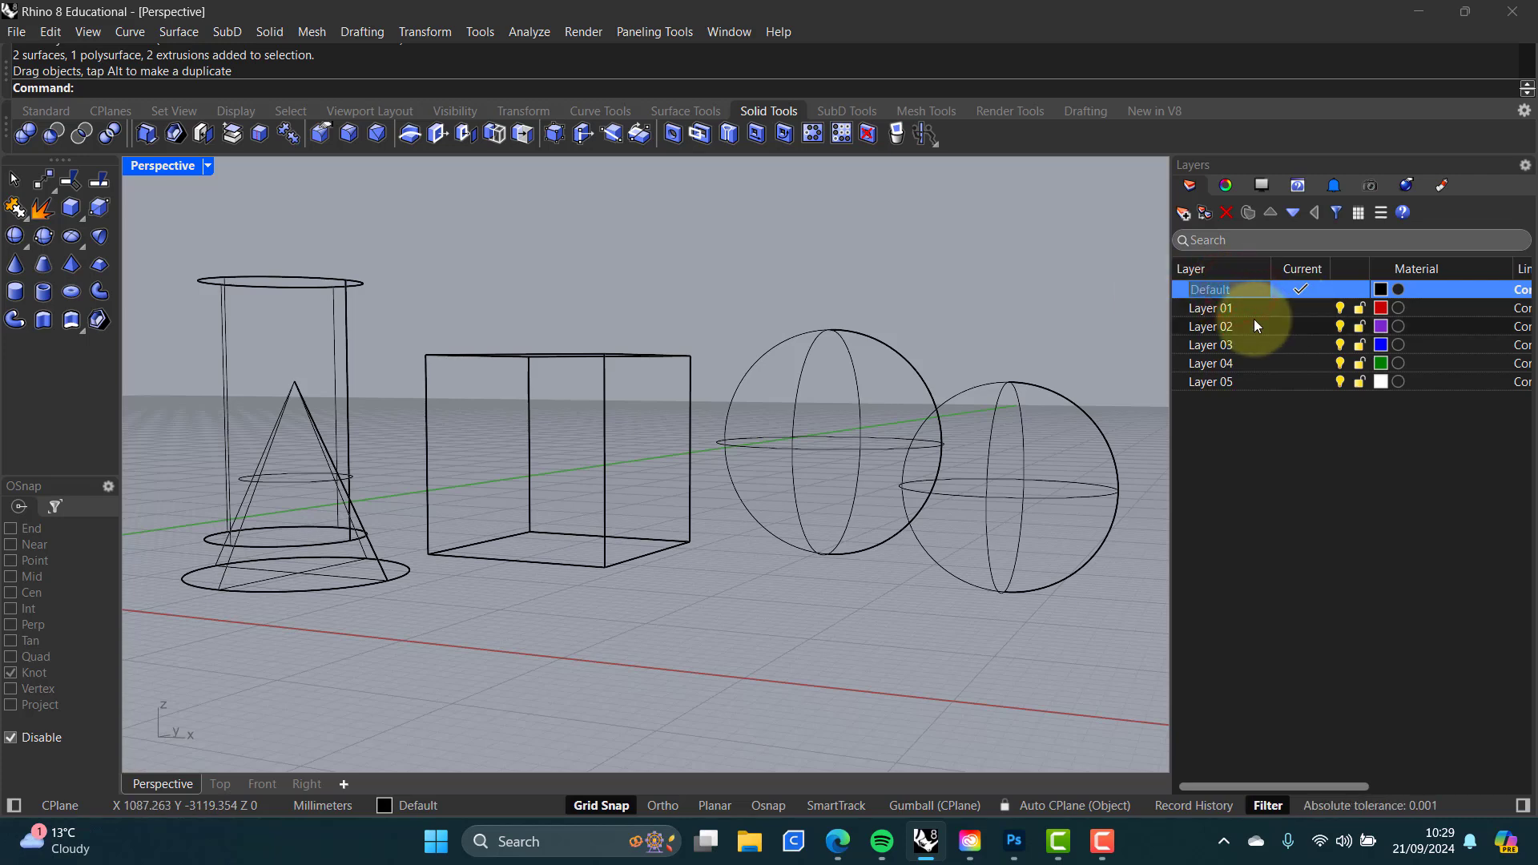
type("bo")
key("BackSpace")
key("BackSpace")
key("Caps_Lock")
type("BOX")
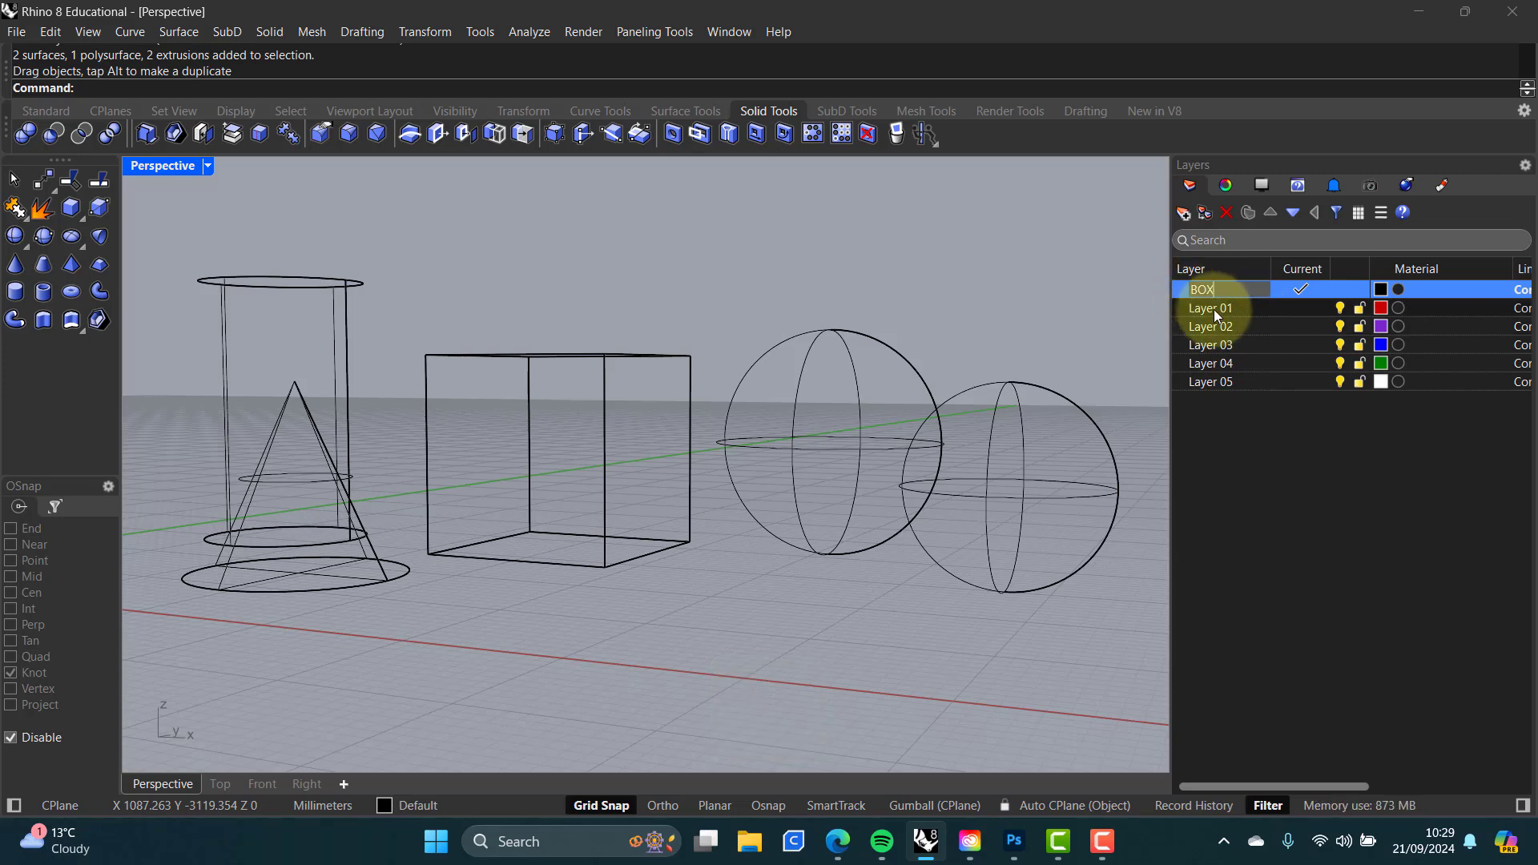
Step: Rename Layer 01 as SPHERE 1 and Layer 02 as SPHERE 2
left_click(1214, 310)
double_click(1227, 310)
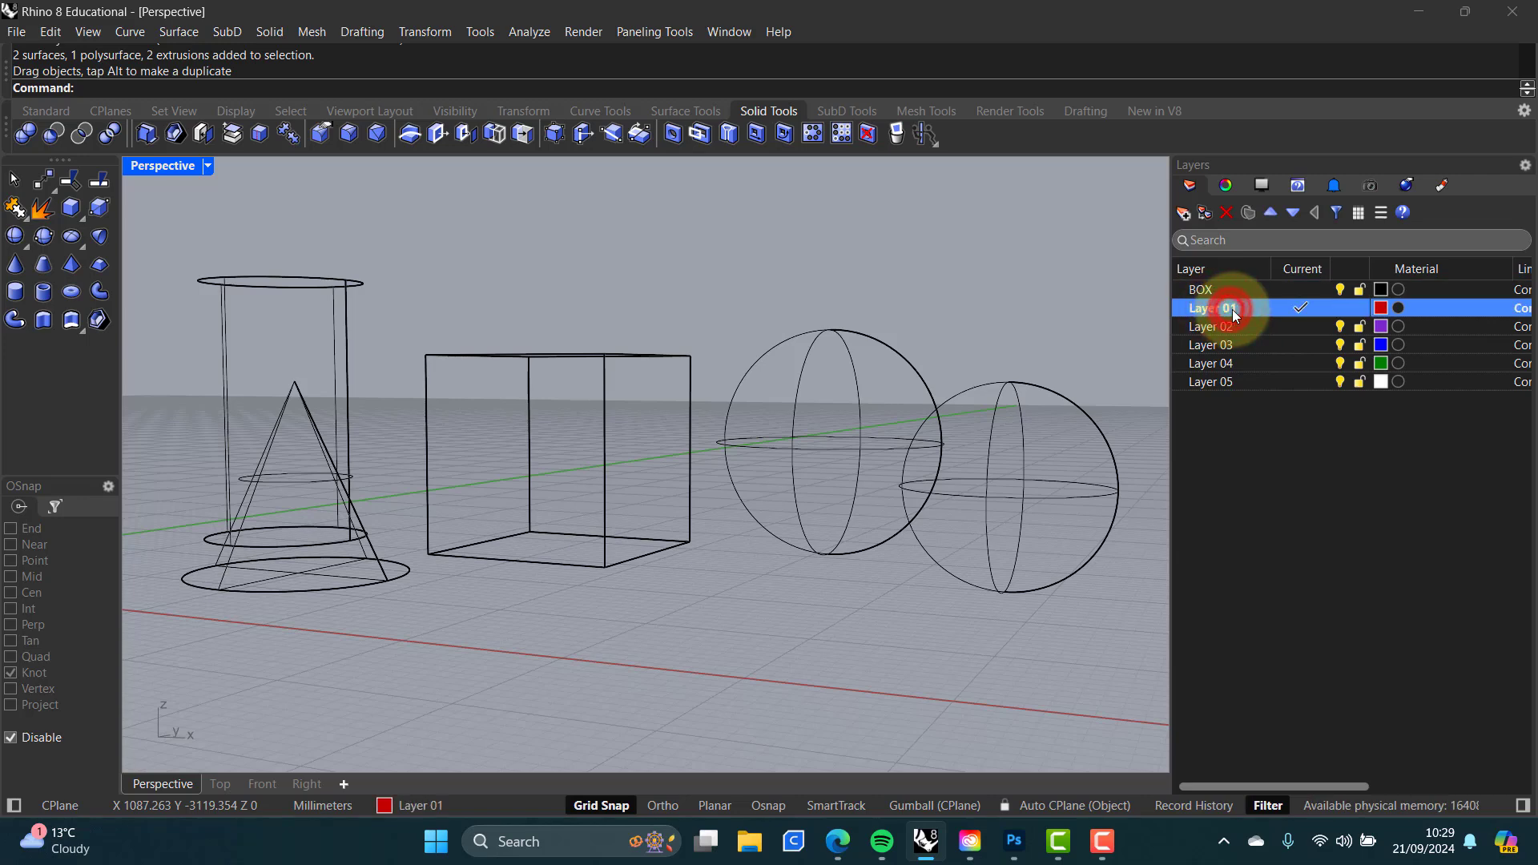
type("SPH")
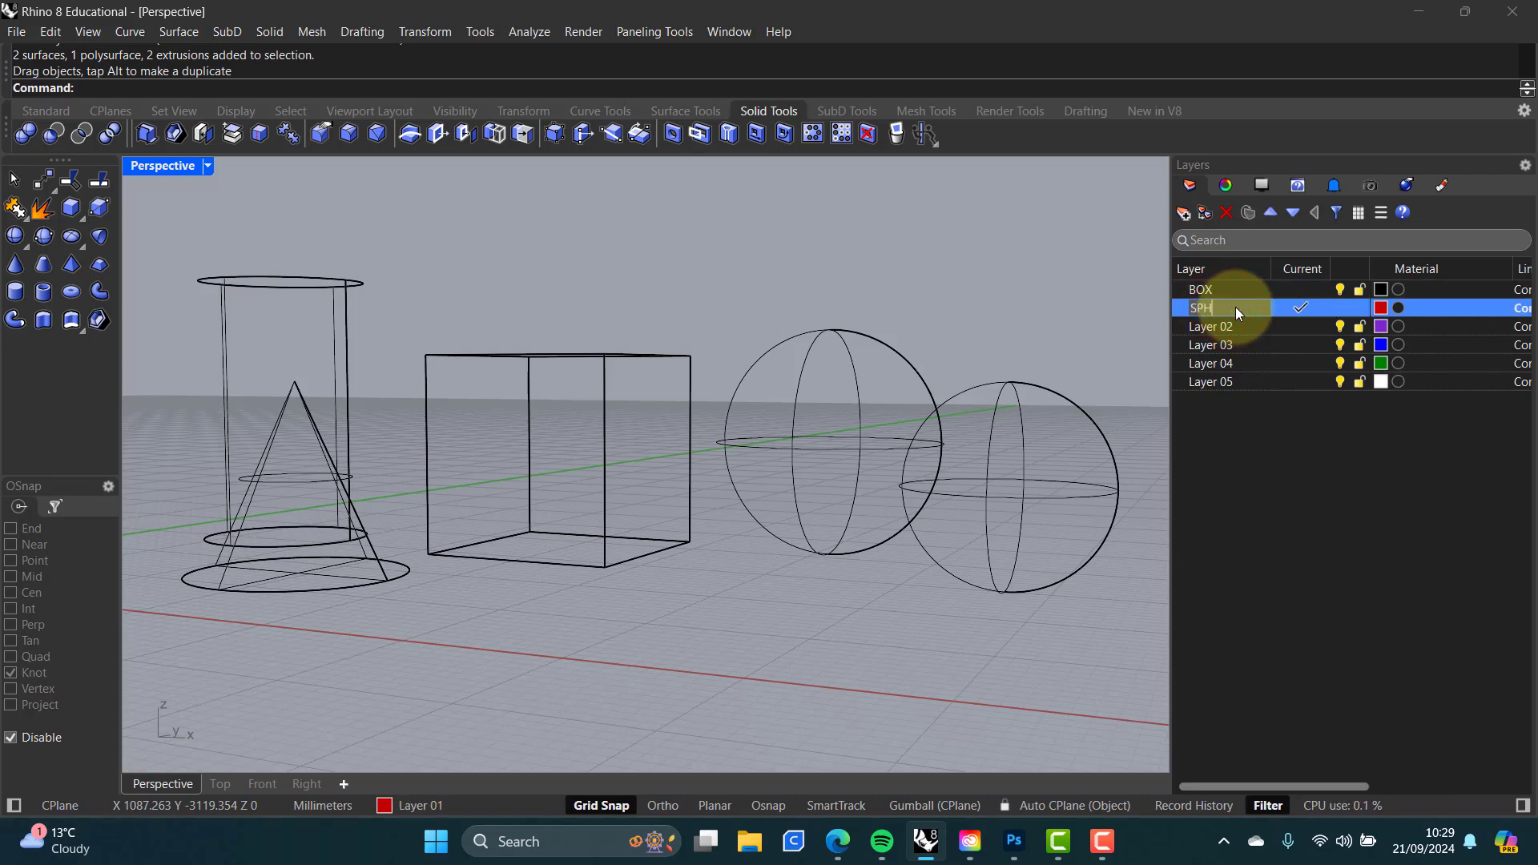
type("ERE 1")
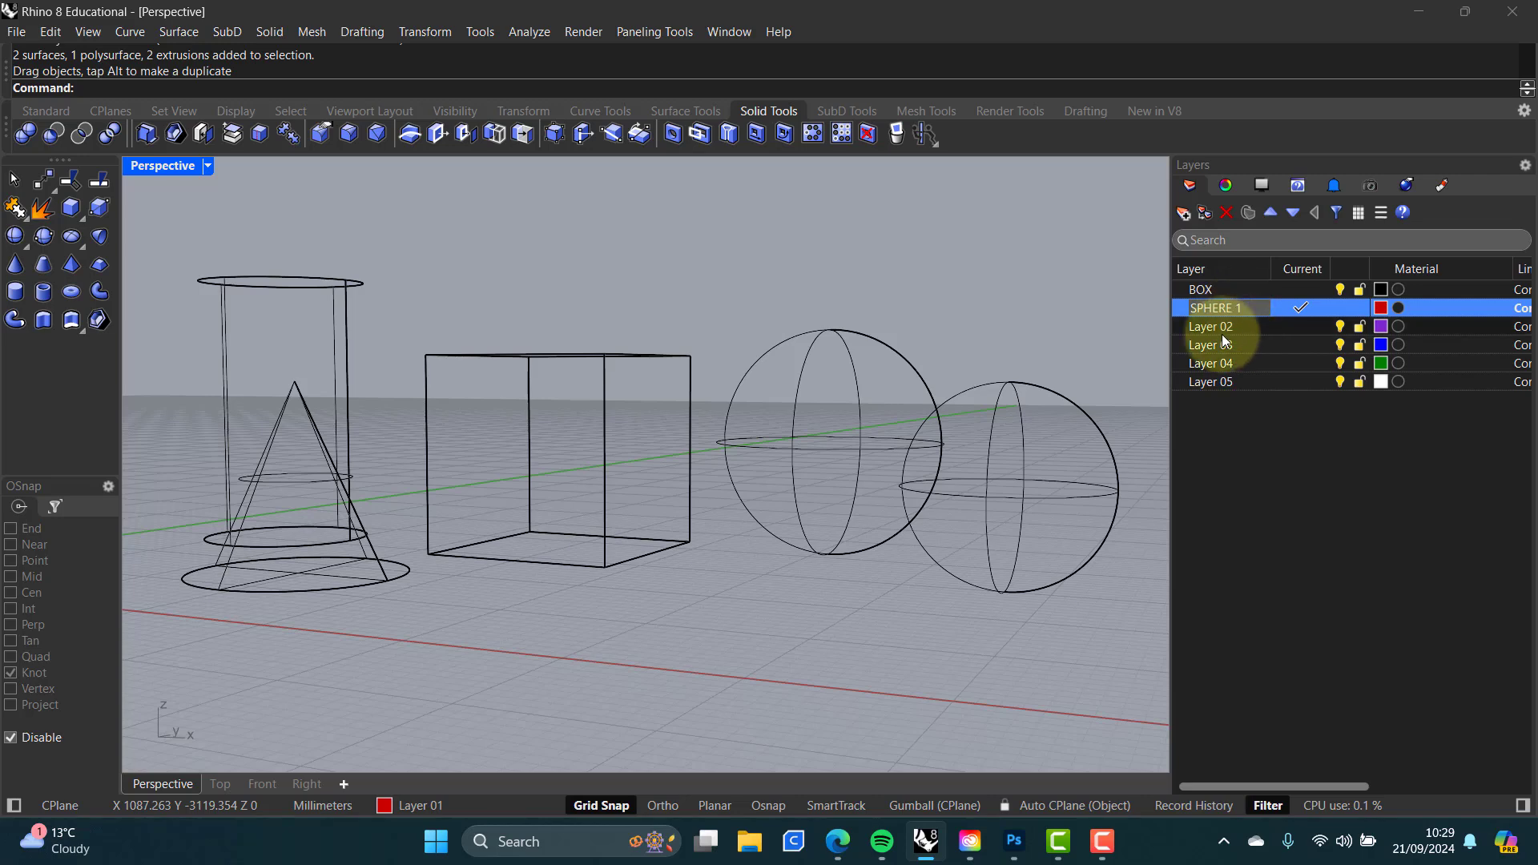
left_click(1214, 332)
double_click(1228, 329)
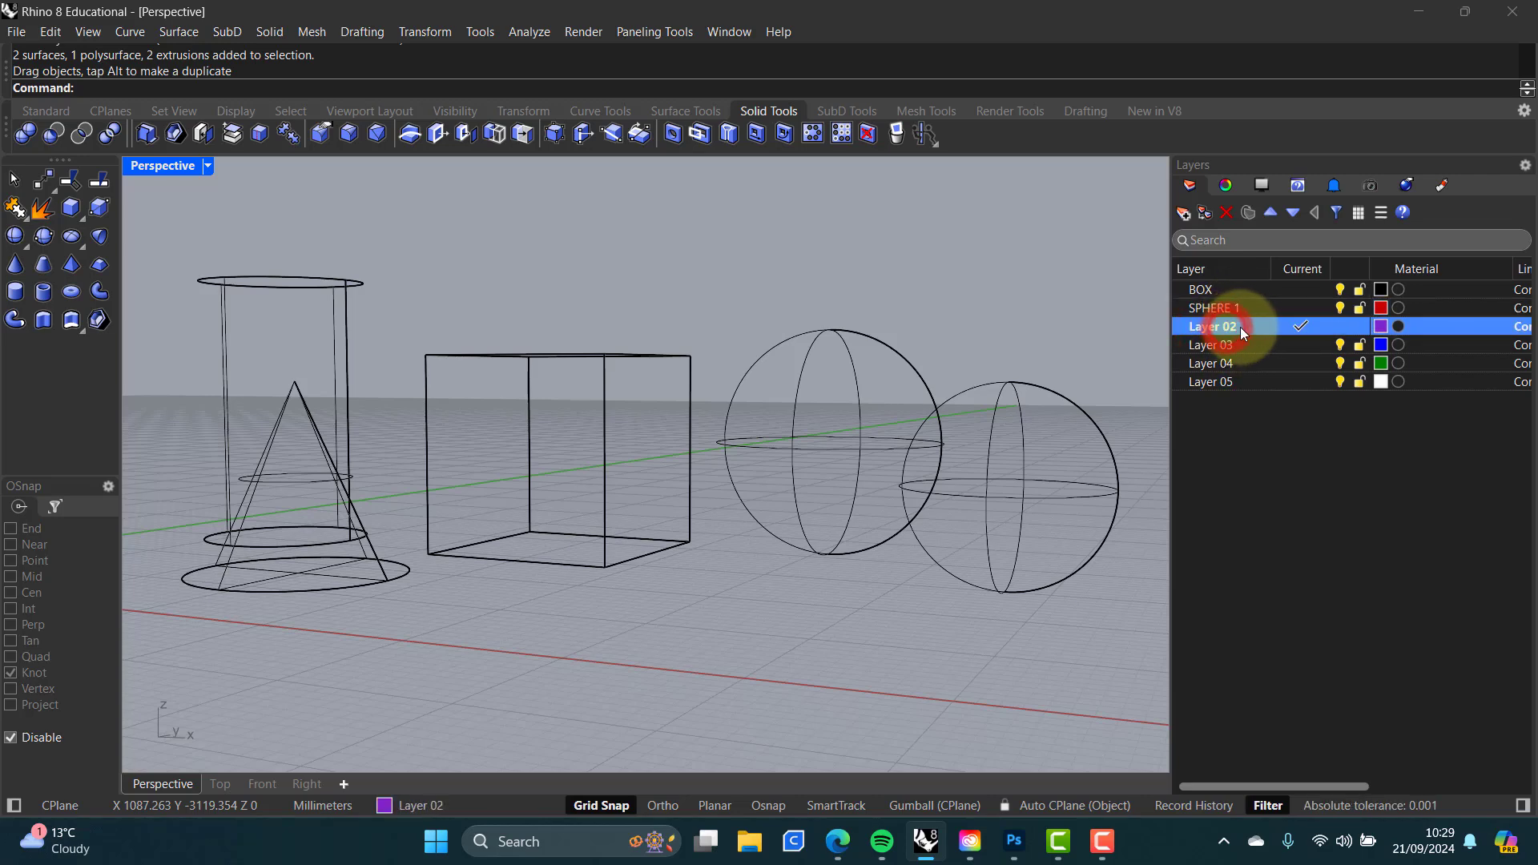
left_click(1242, 325)
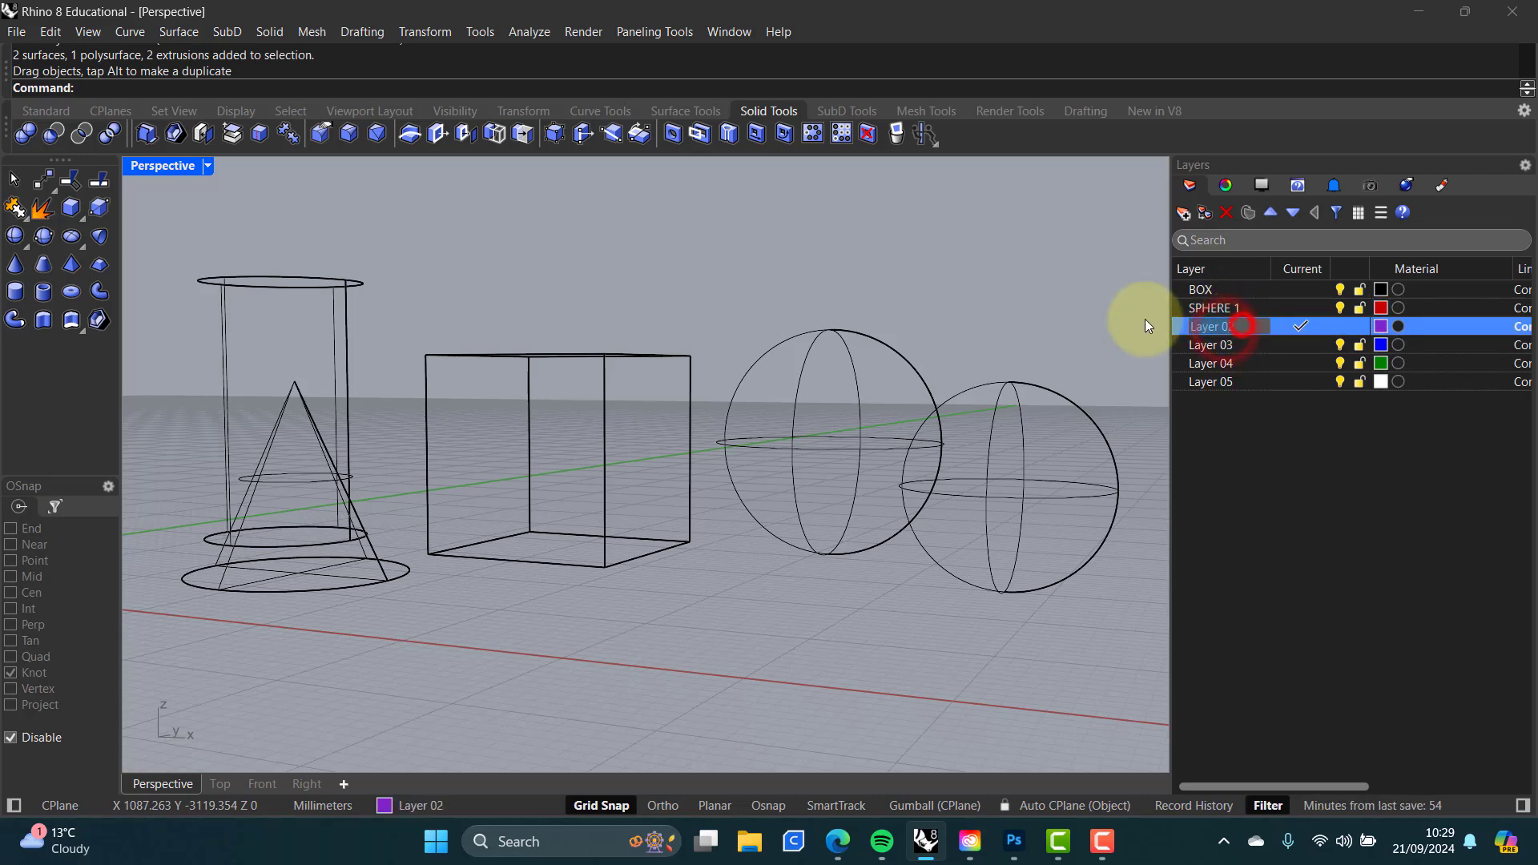
type("SPHERE")
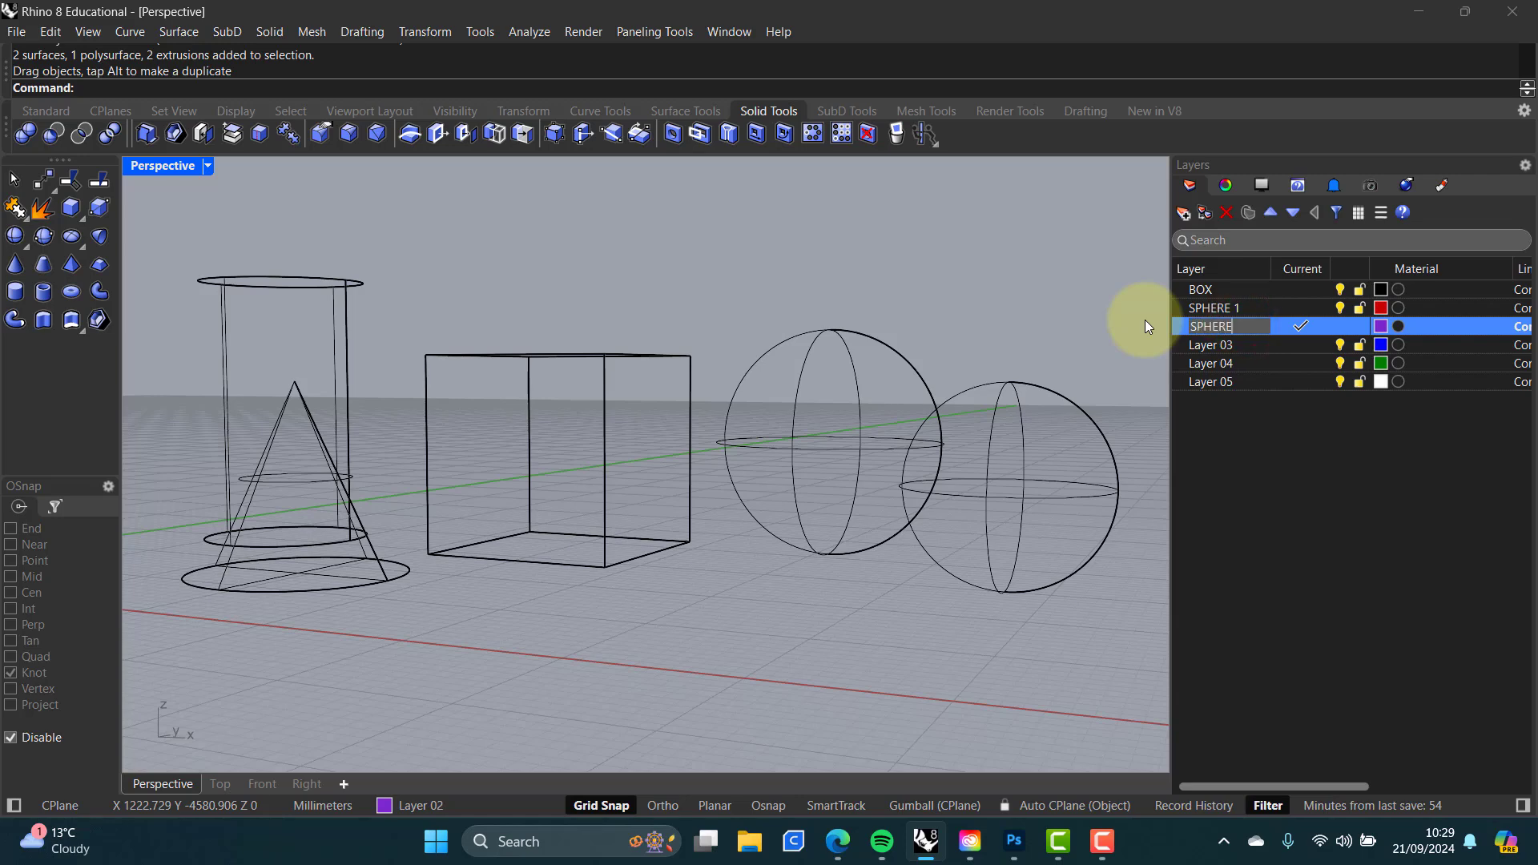
type(" 2")
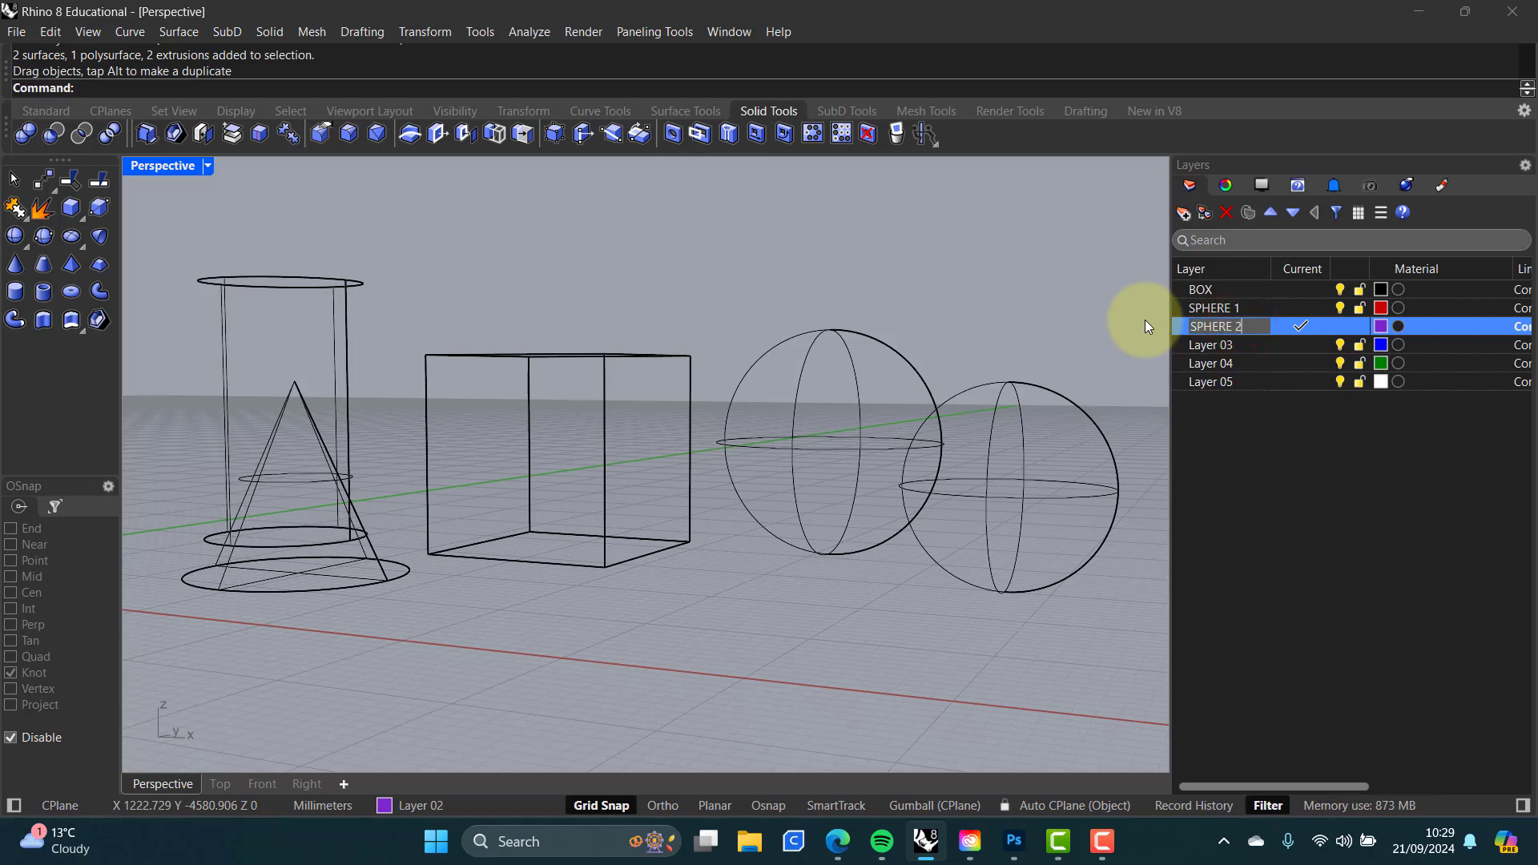
Step: Rename Layer 03 as CONE and Layer 04 as CYLINDER
left_click(1228, 345)
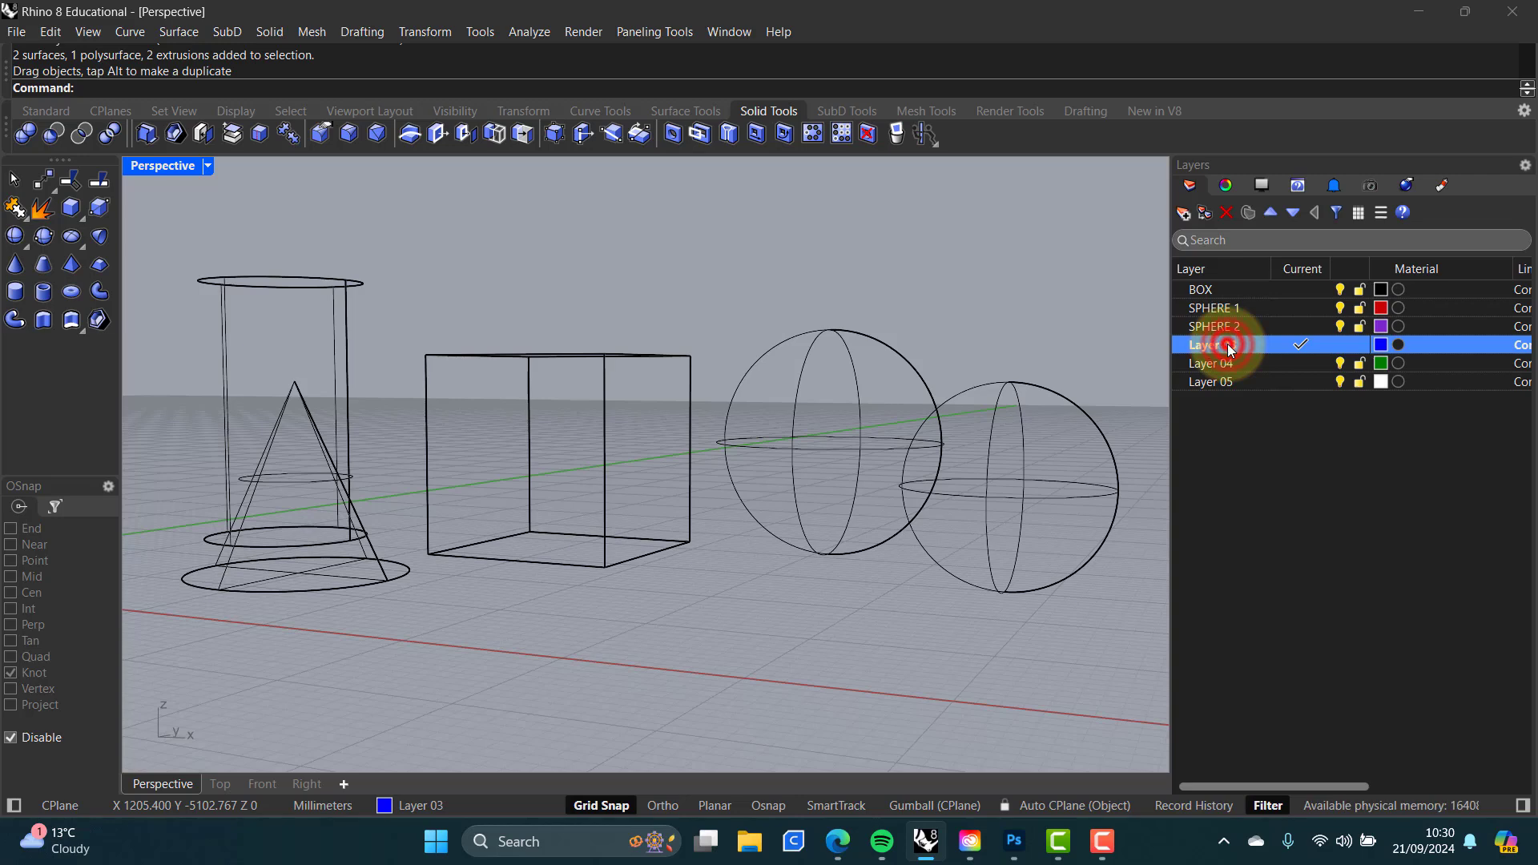
left_click(1227, 345)
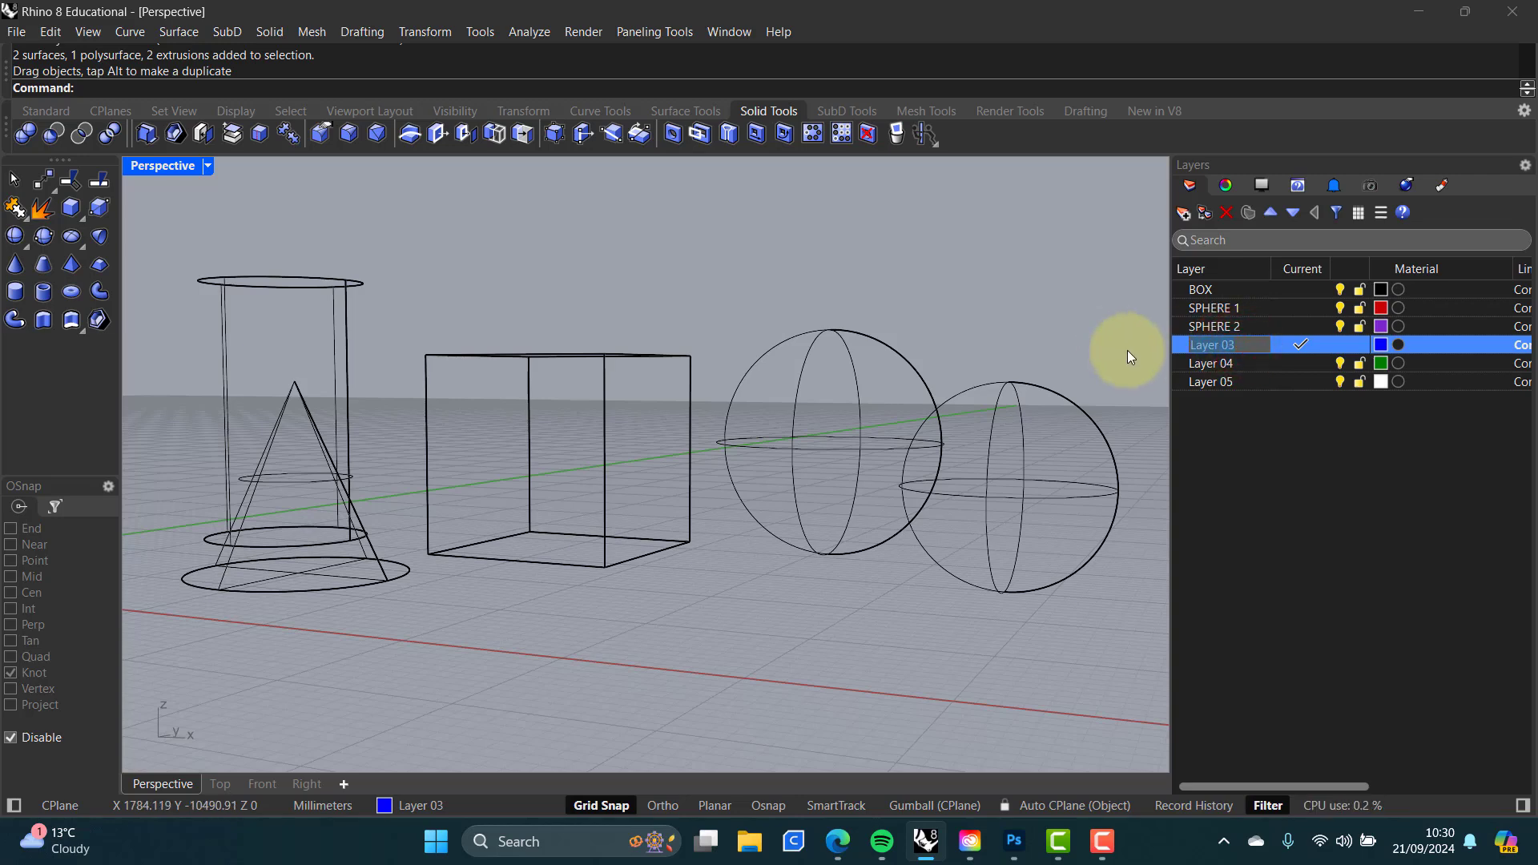
type("CONE")
left_click(1228, 368)
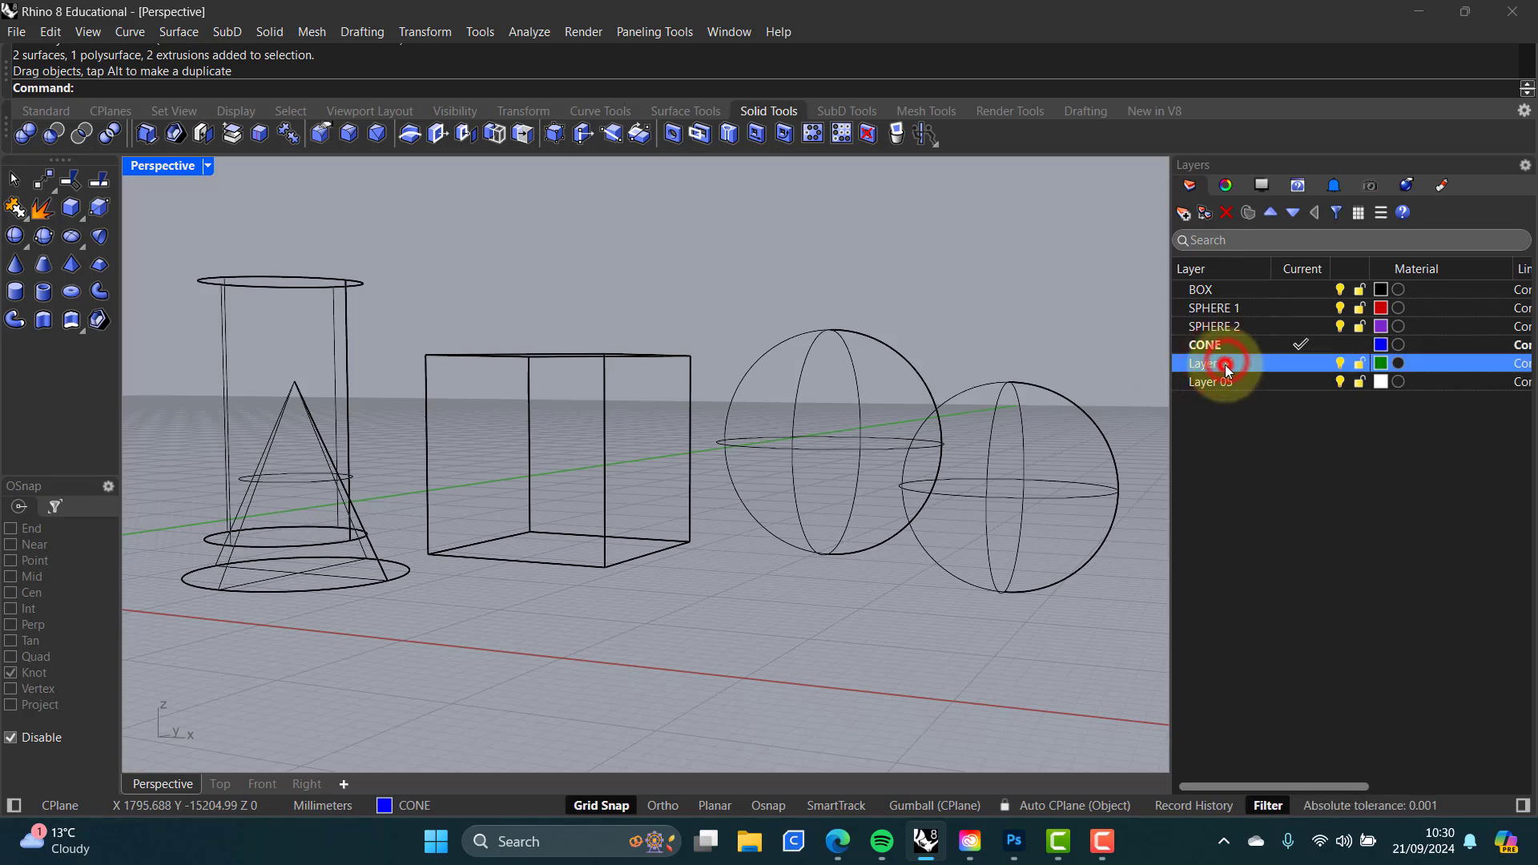
left_click(1248, 365)
type("CYL")
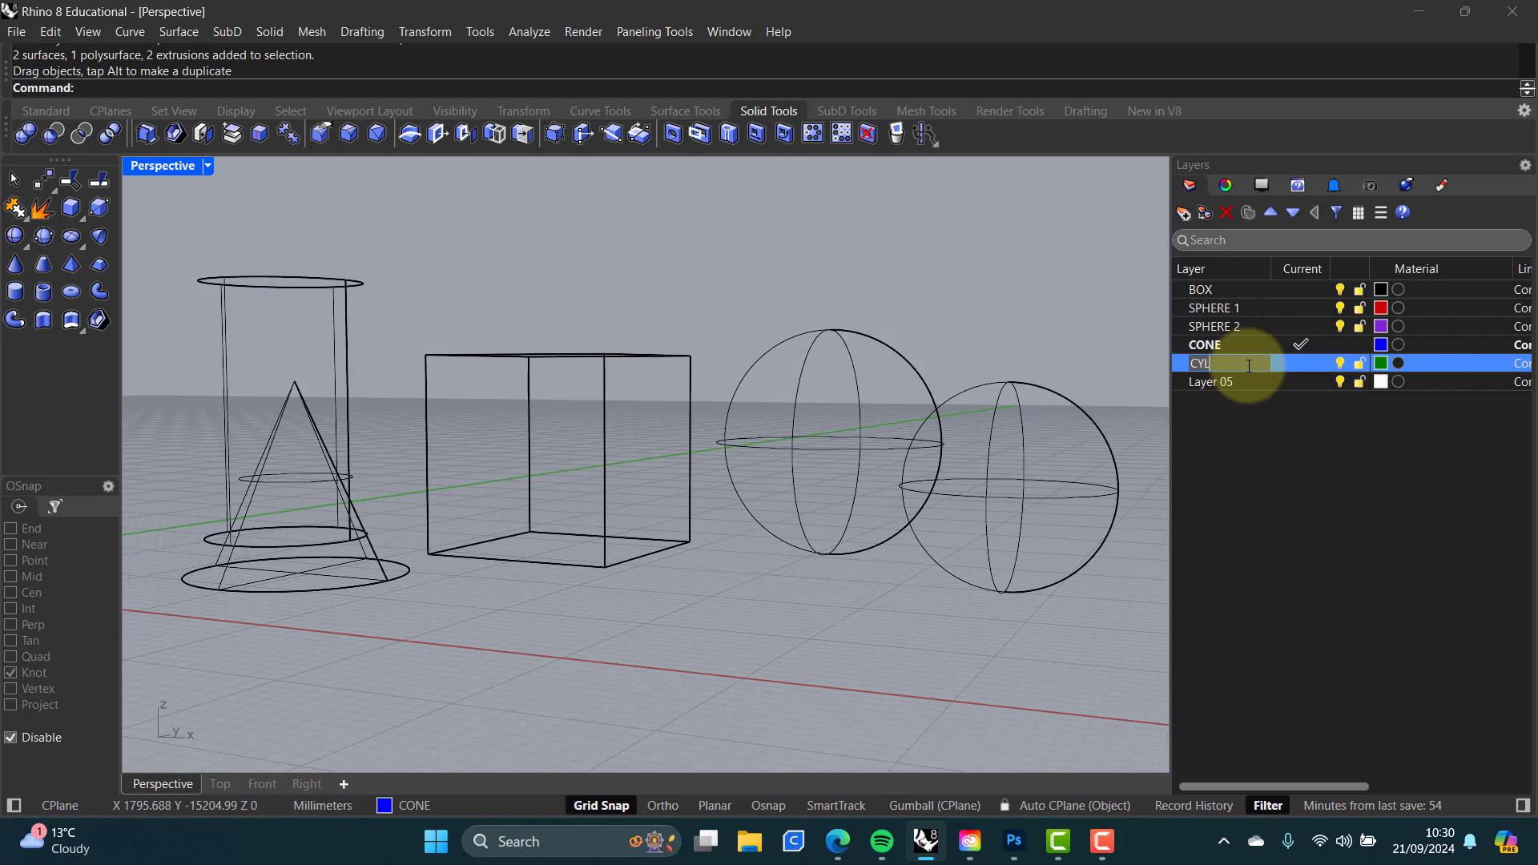
type("INDER")
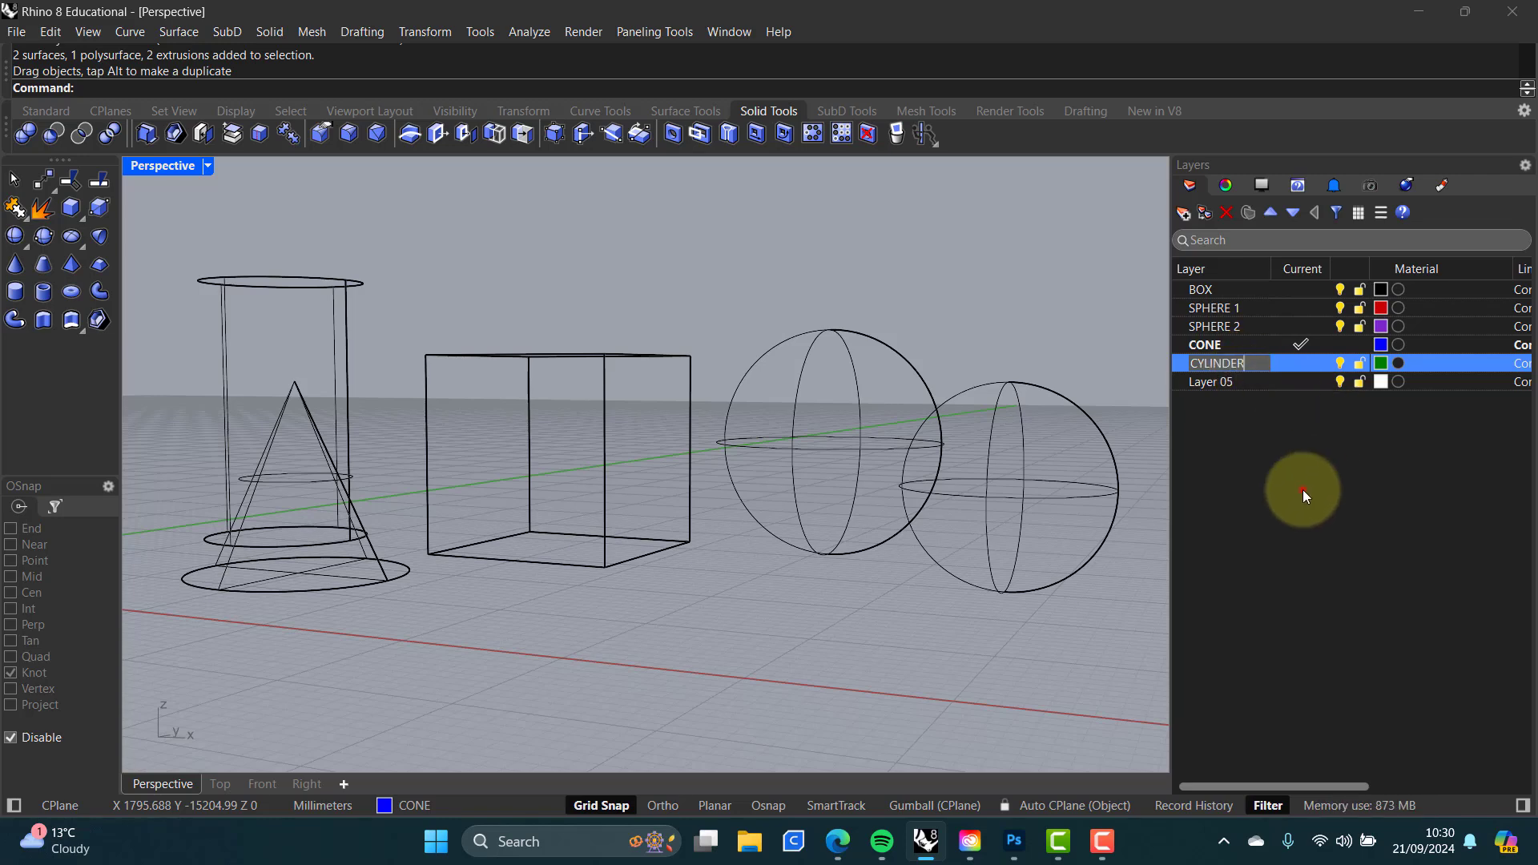
left_click(1303, 489)
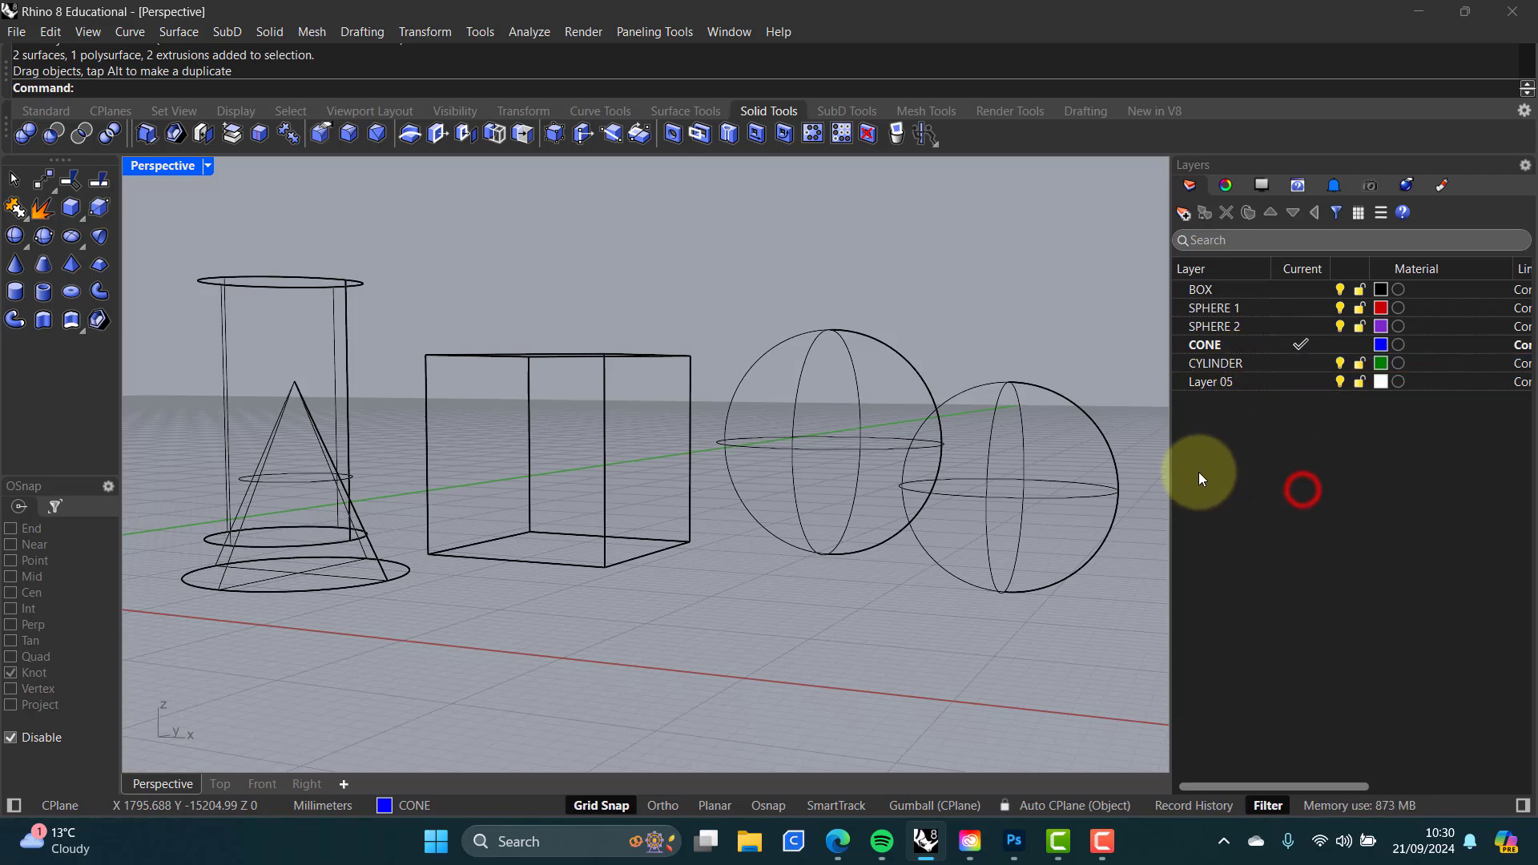
Step: Make BOX the current layer and change the larger sphere's object layer to SPHERE 1
left_click(1292, 290)
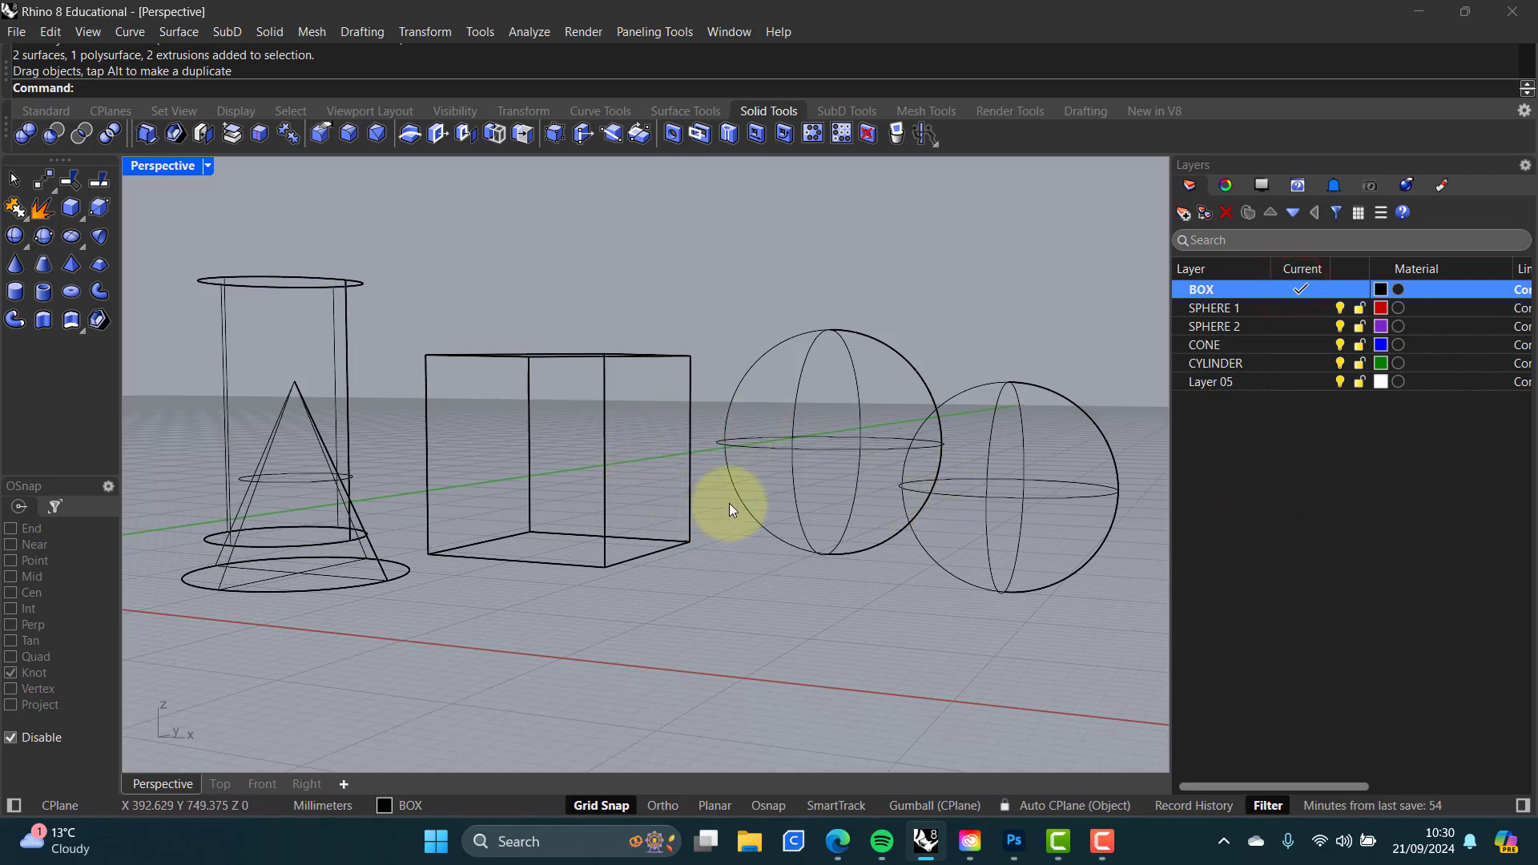
left_click(809, 449)
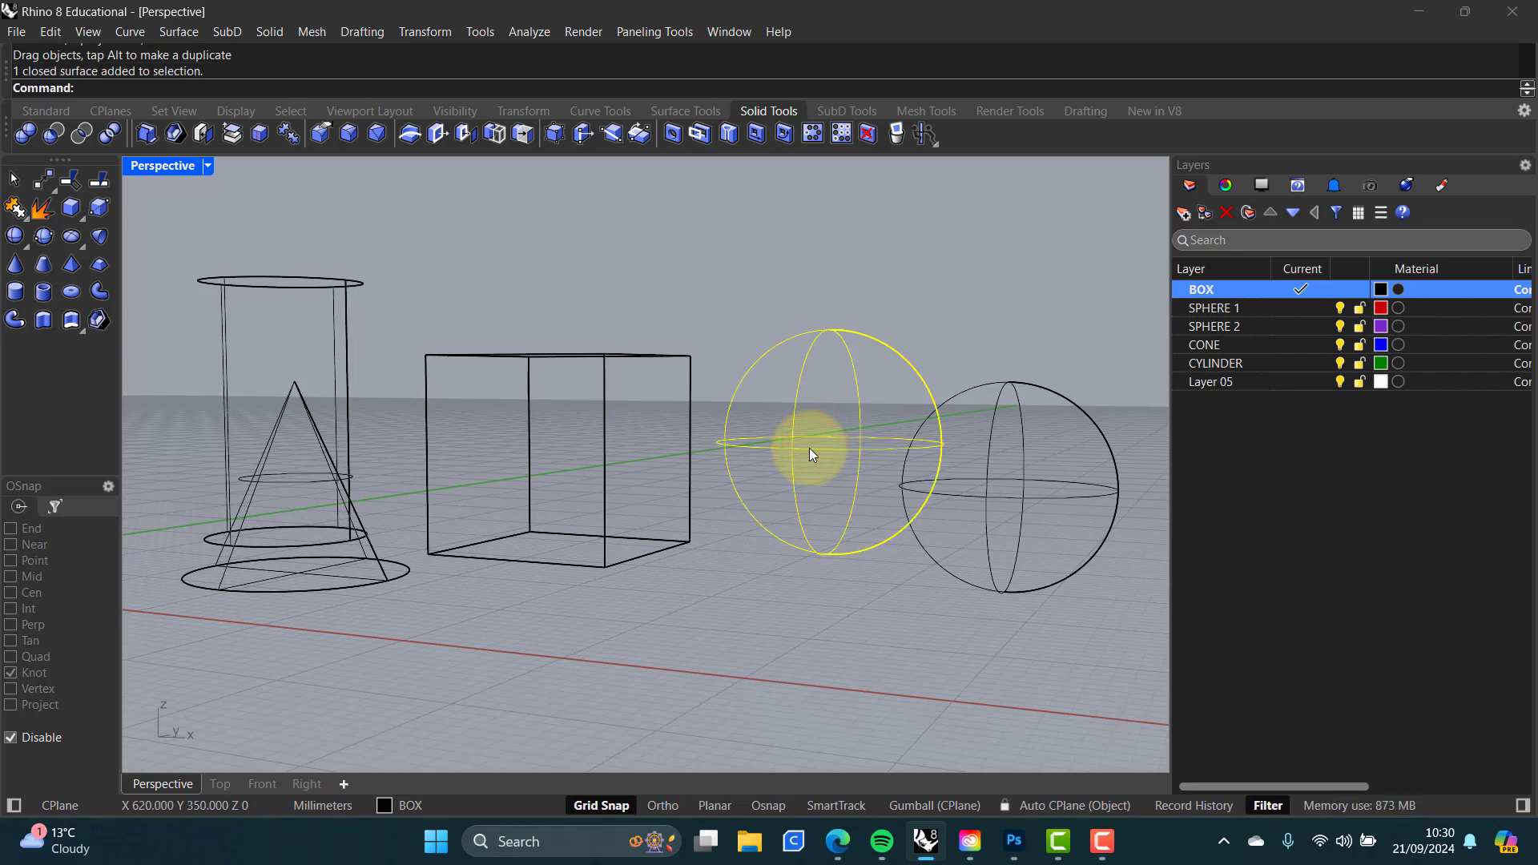
right_click(1229, 307)
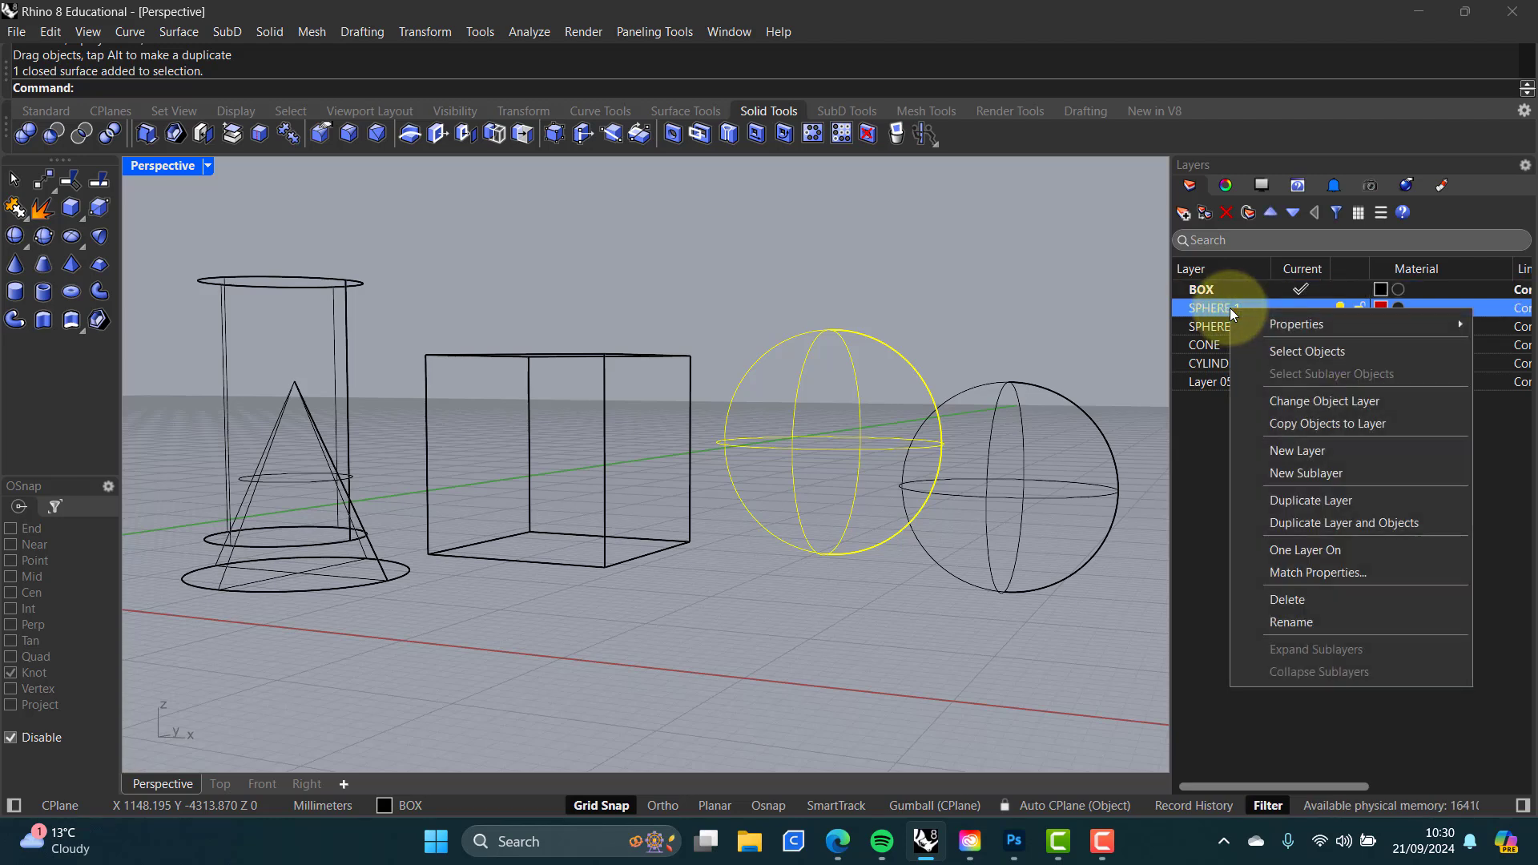
left_click(1324, 403)
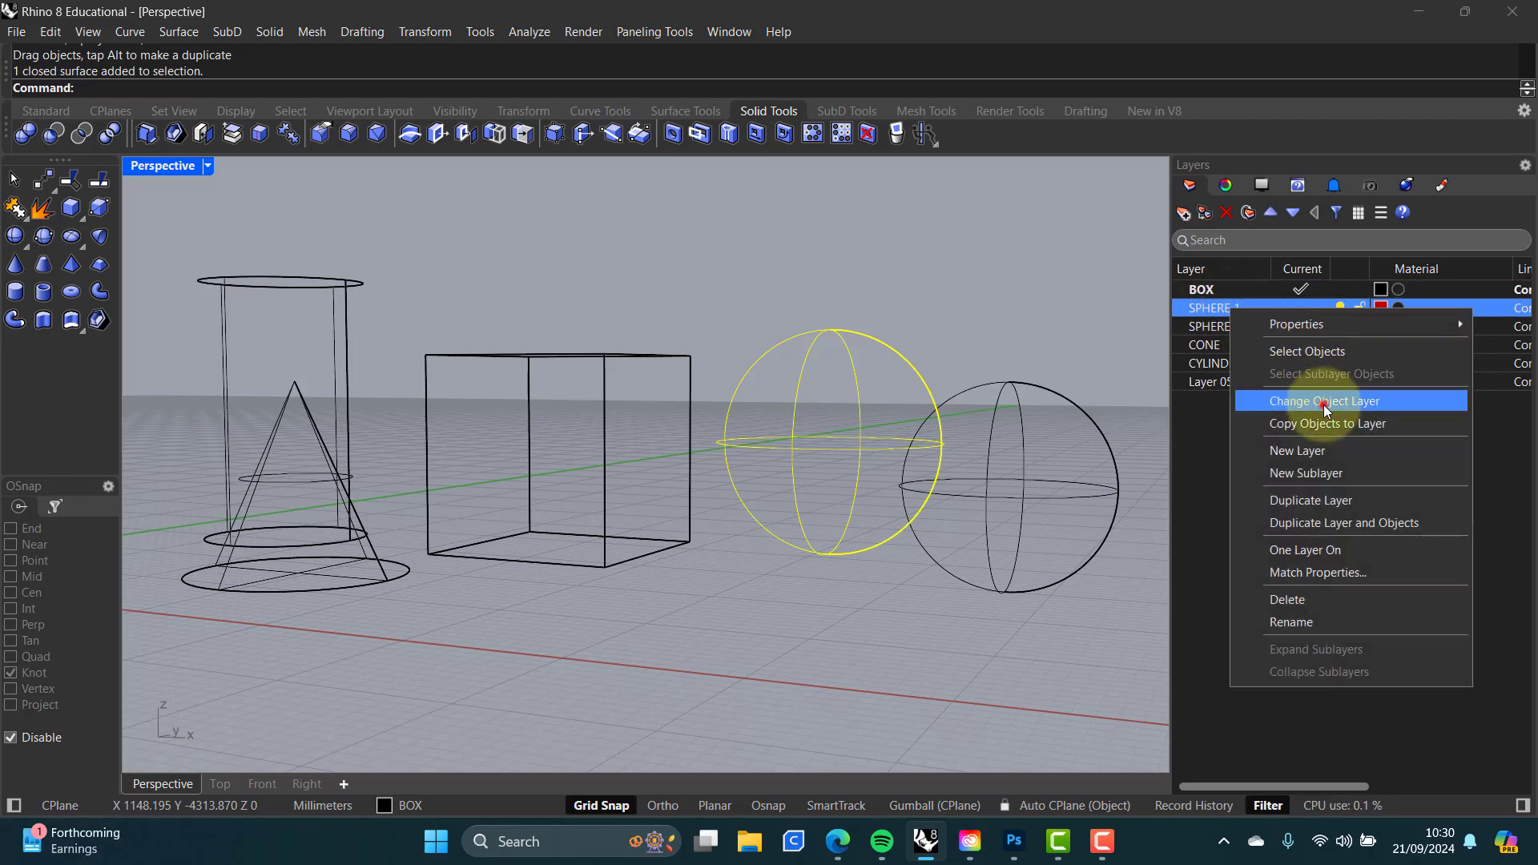
left_click(1242, 459)
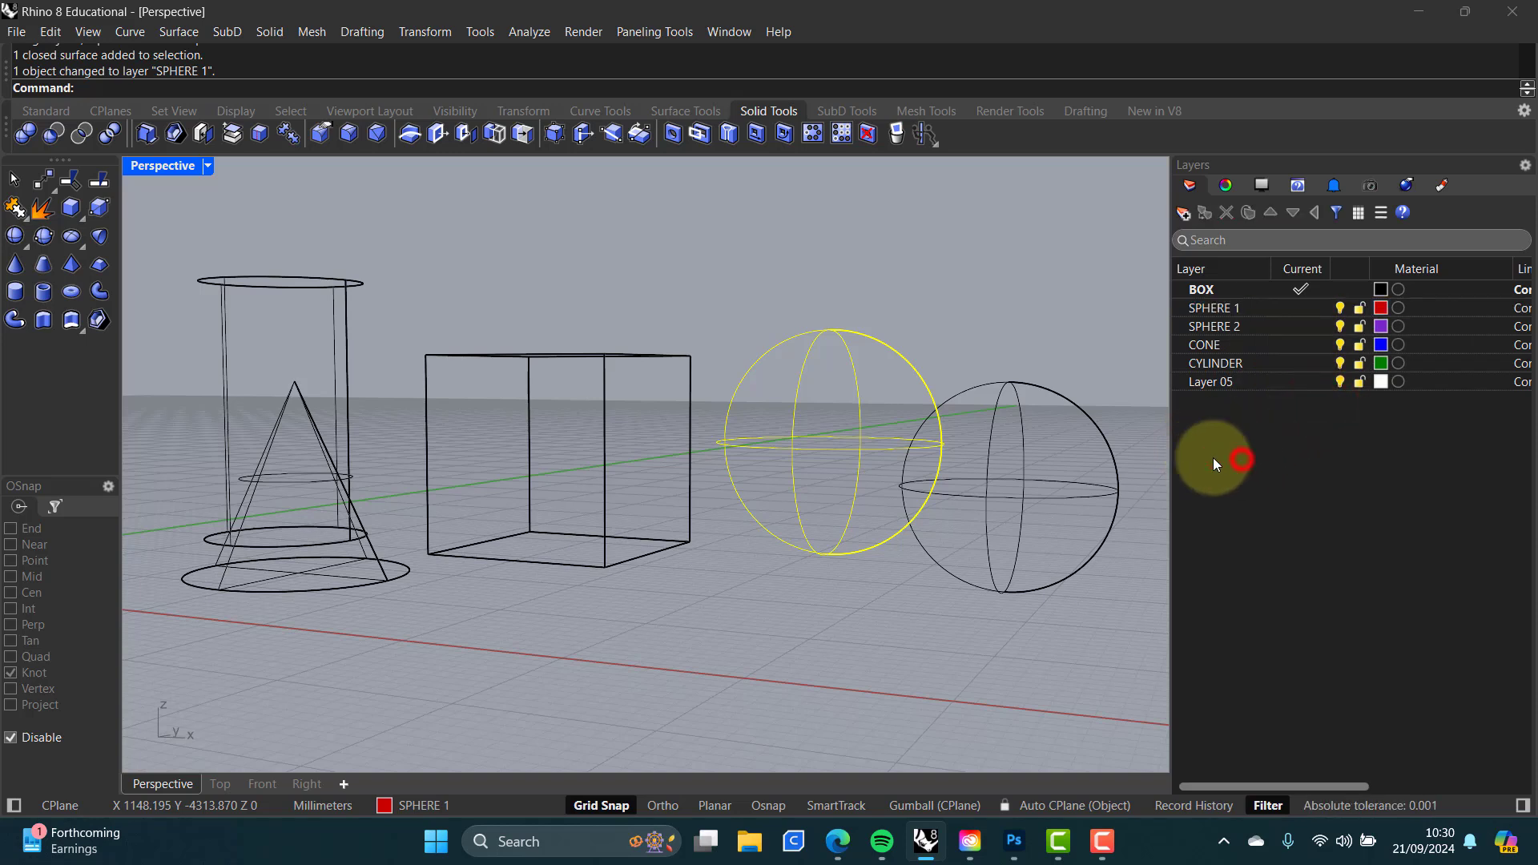
left_click(790, 588)
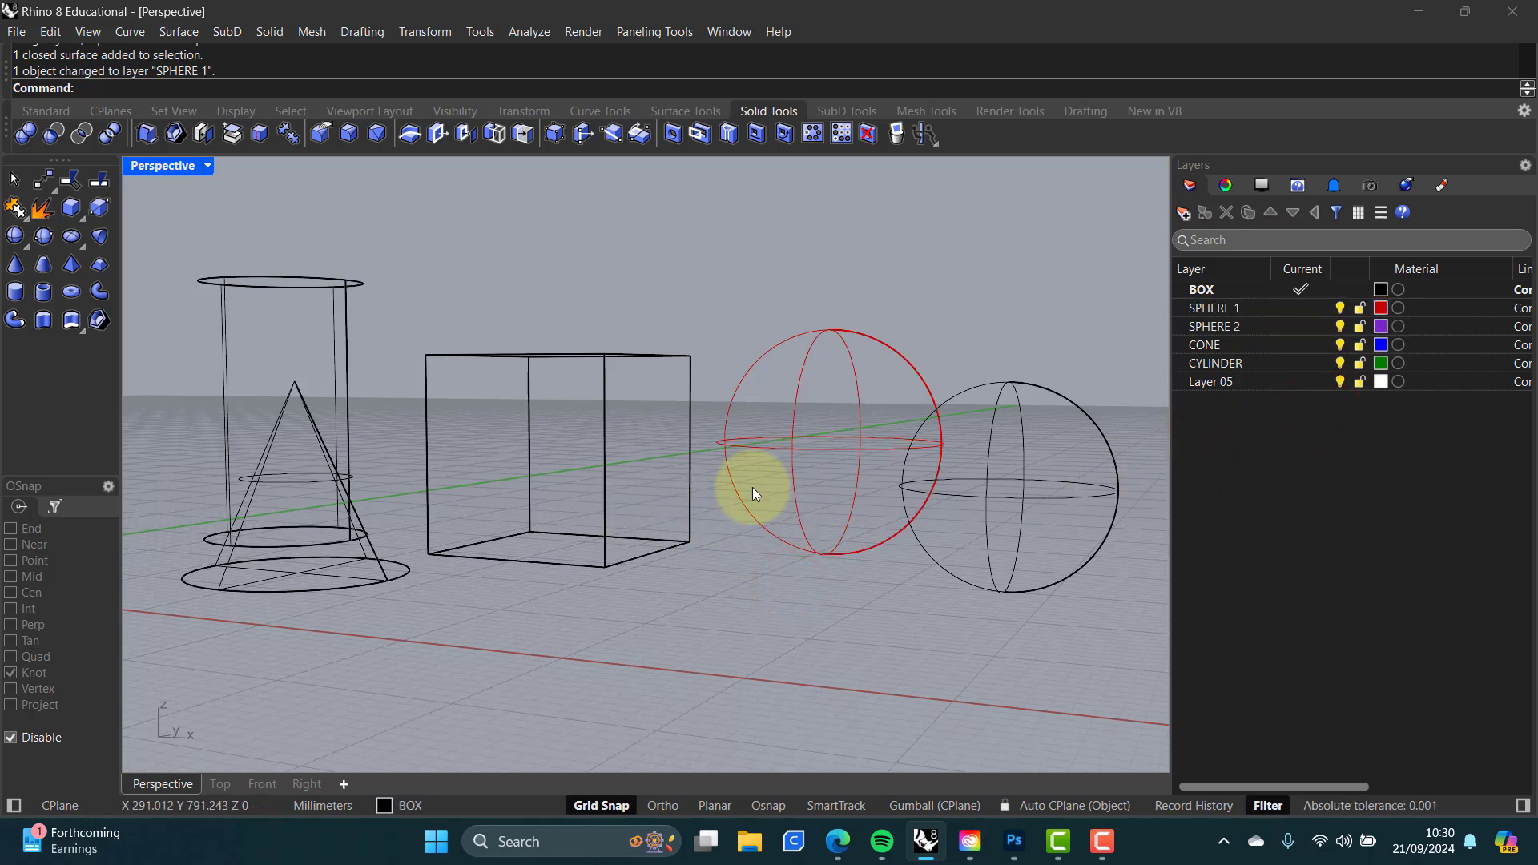
Step: Assign the smaller sphere to the SPHERE 2 layer, leaving it deselected
left_click(988, 560)
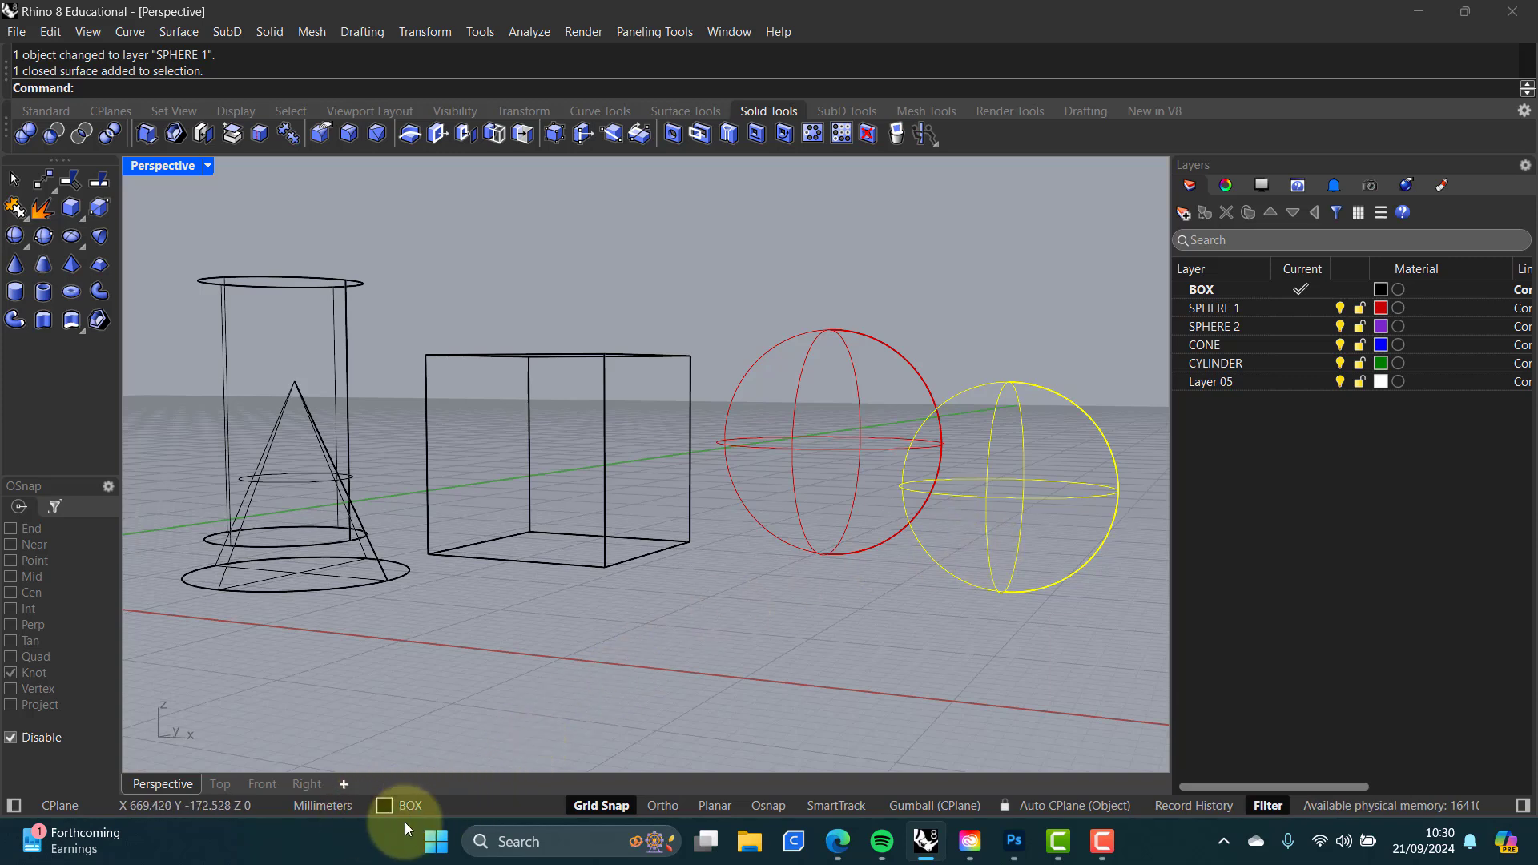
left_click(476, 806)
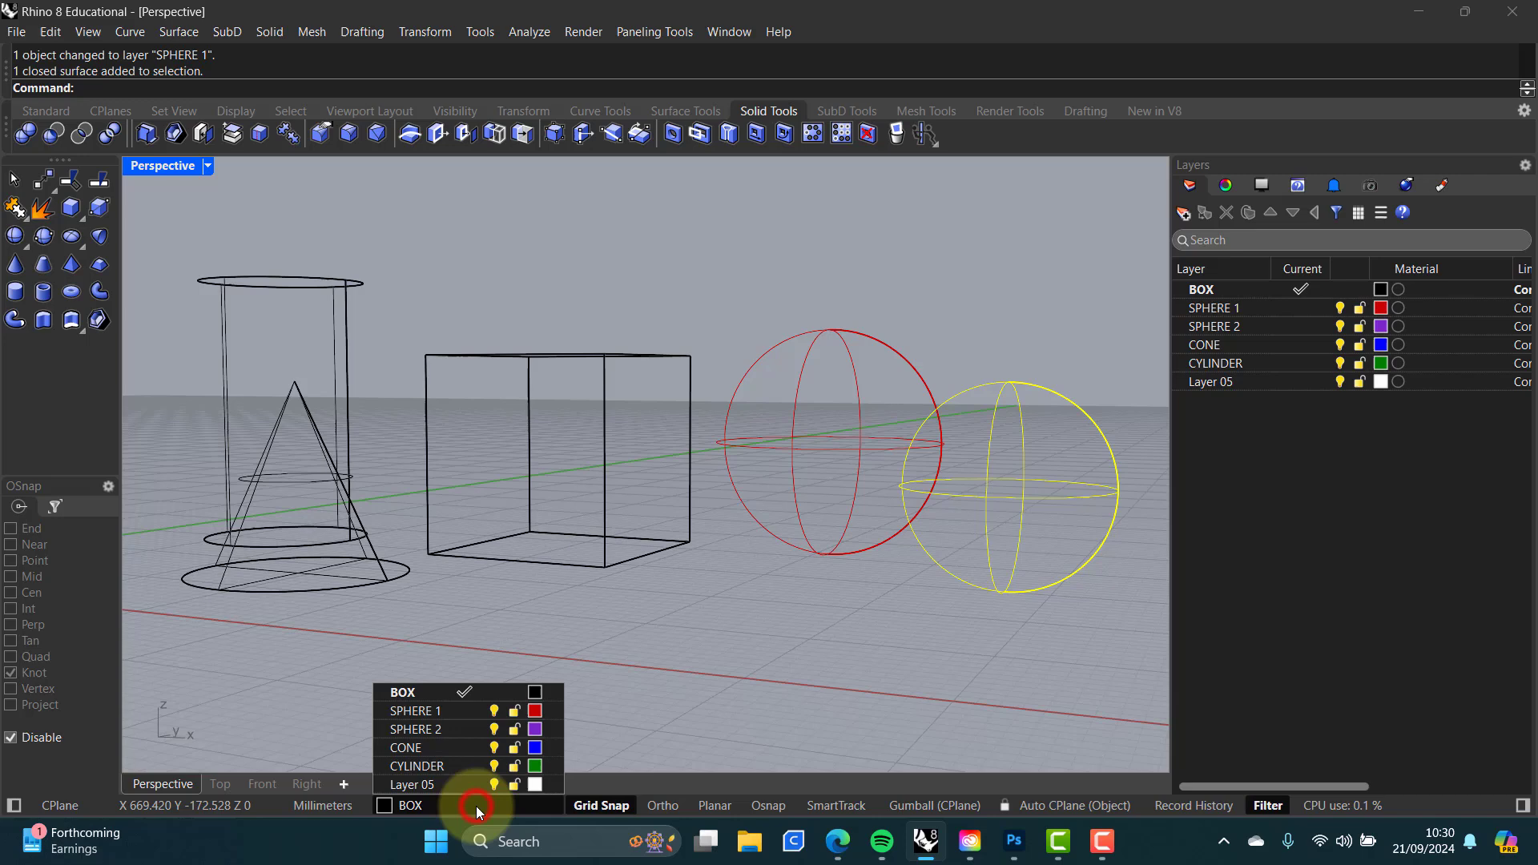
left_click(425, 728)
left_click(746, 646)
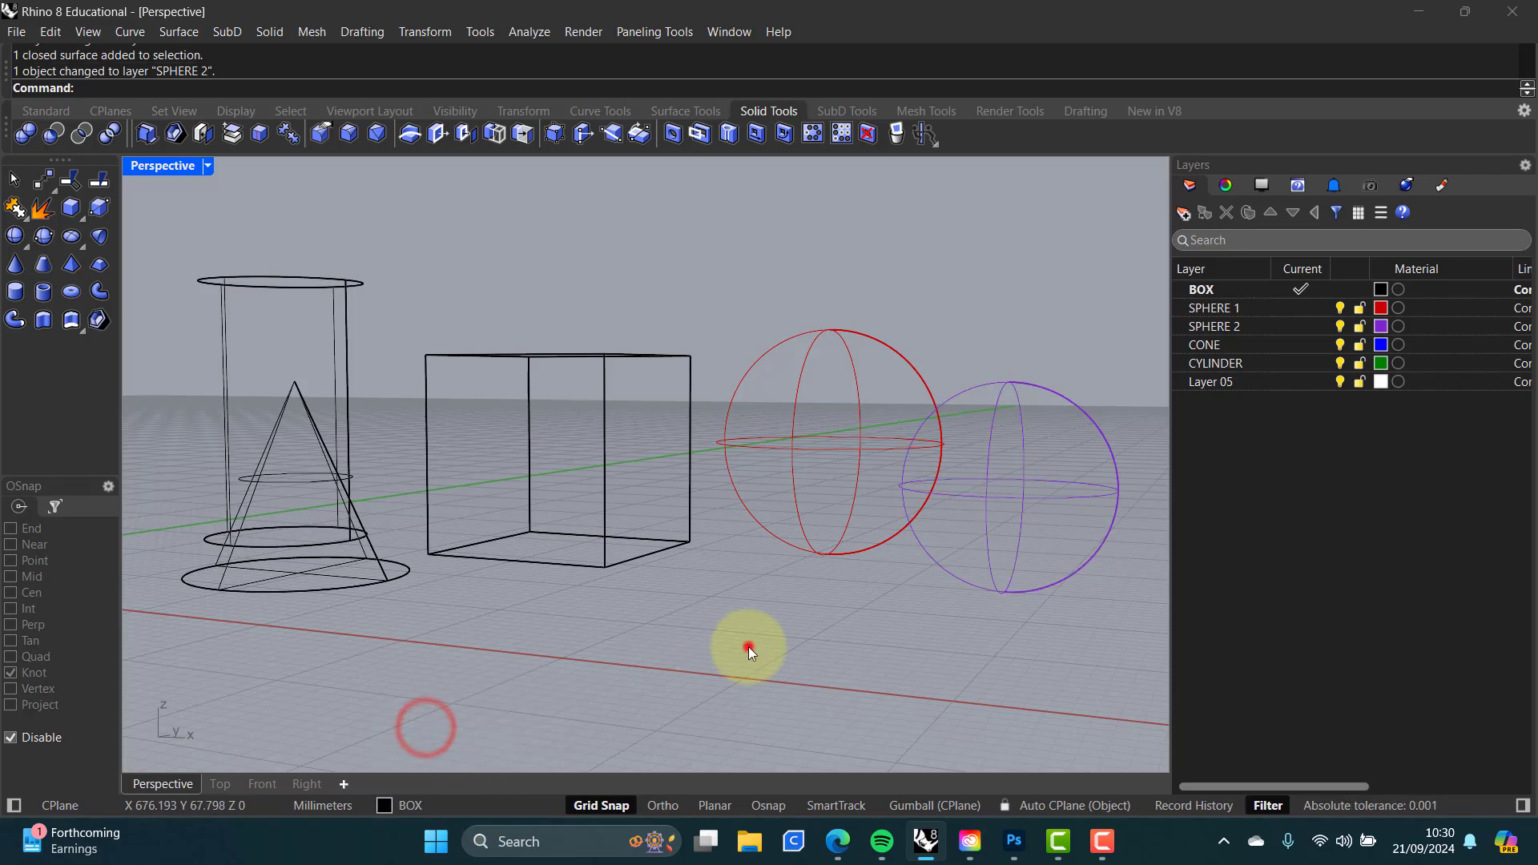
Step: Assign the cone to the CONE layer and leave it deselected
left_click(374, 582)
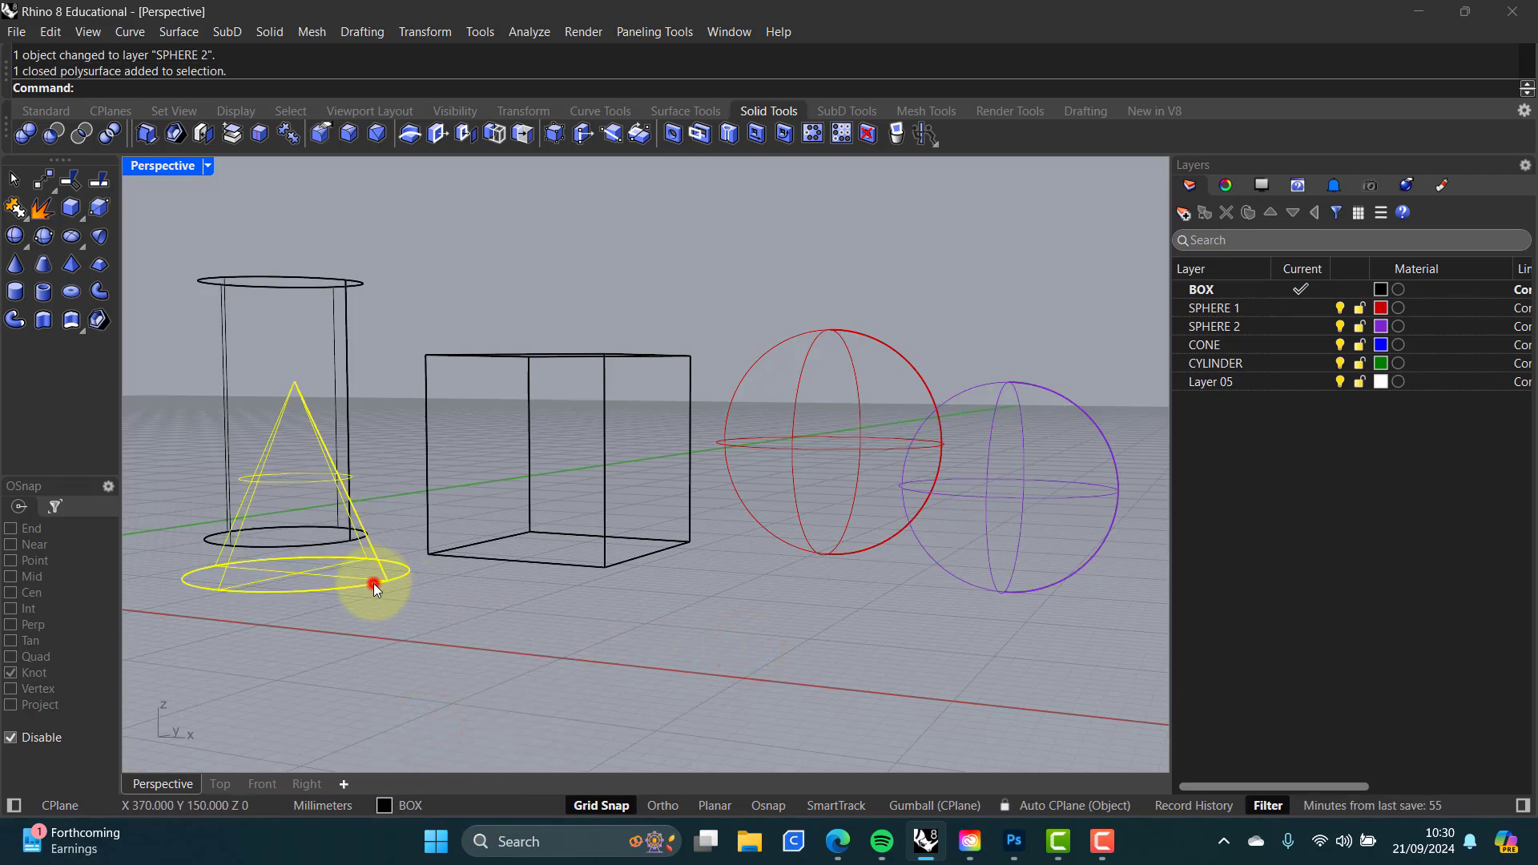
left_click(492, 803)
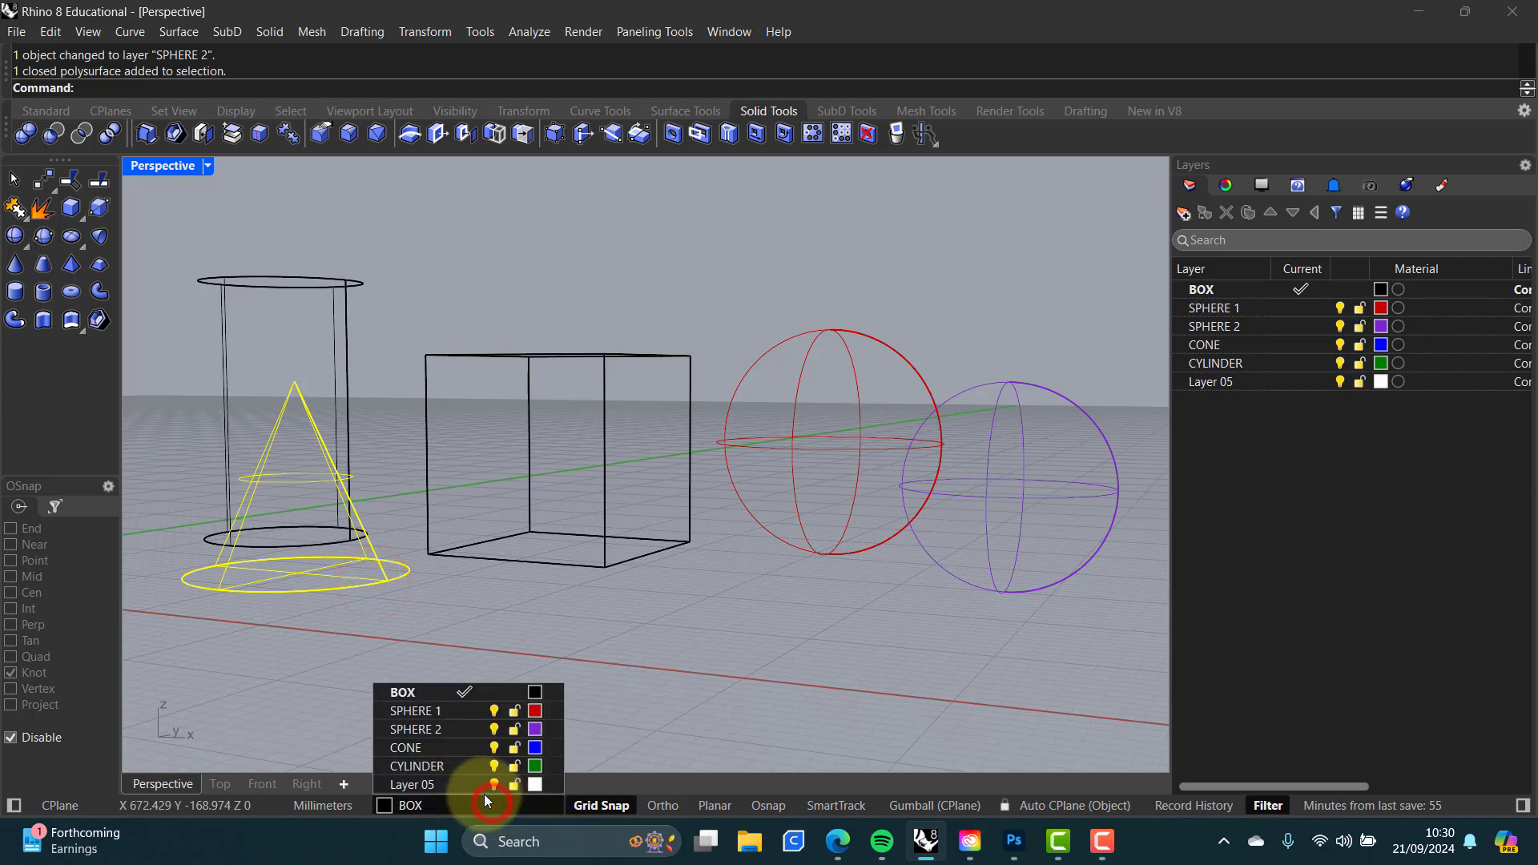
left_click(413, 748)
left_click(432, 631)
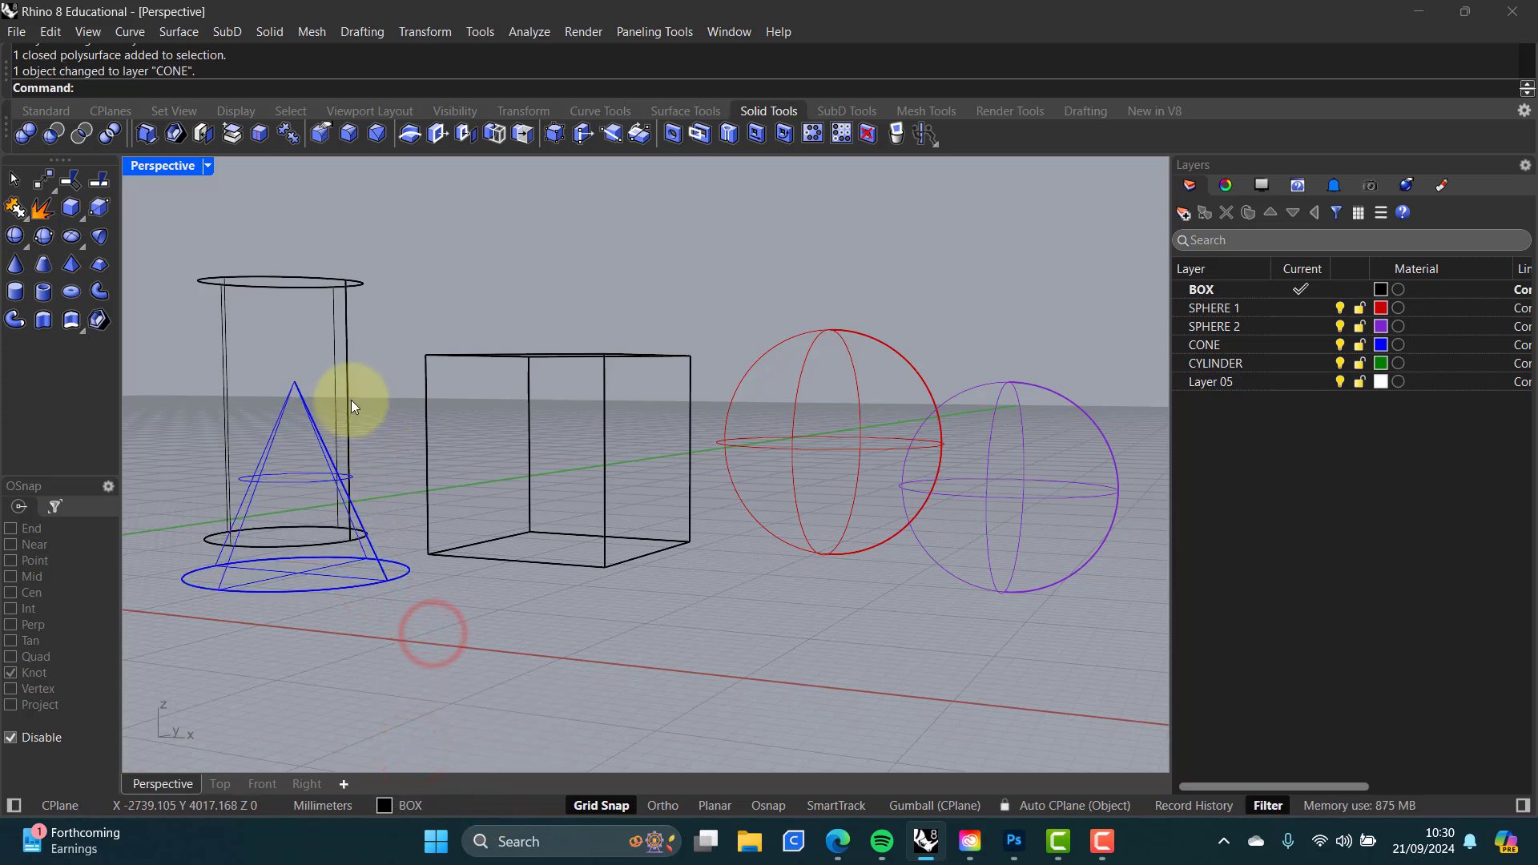
Step: Change the cylinder's object layer to CYLINDER and clear the selection
left_click(351, 399)
left_click(492, 805)
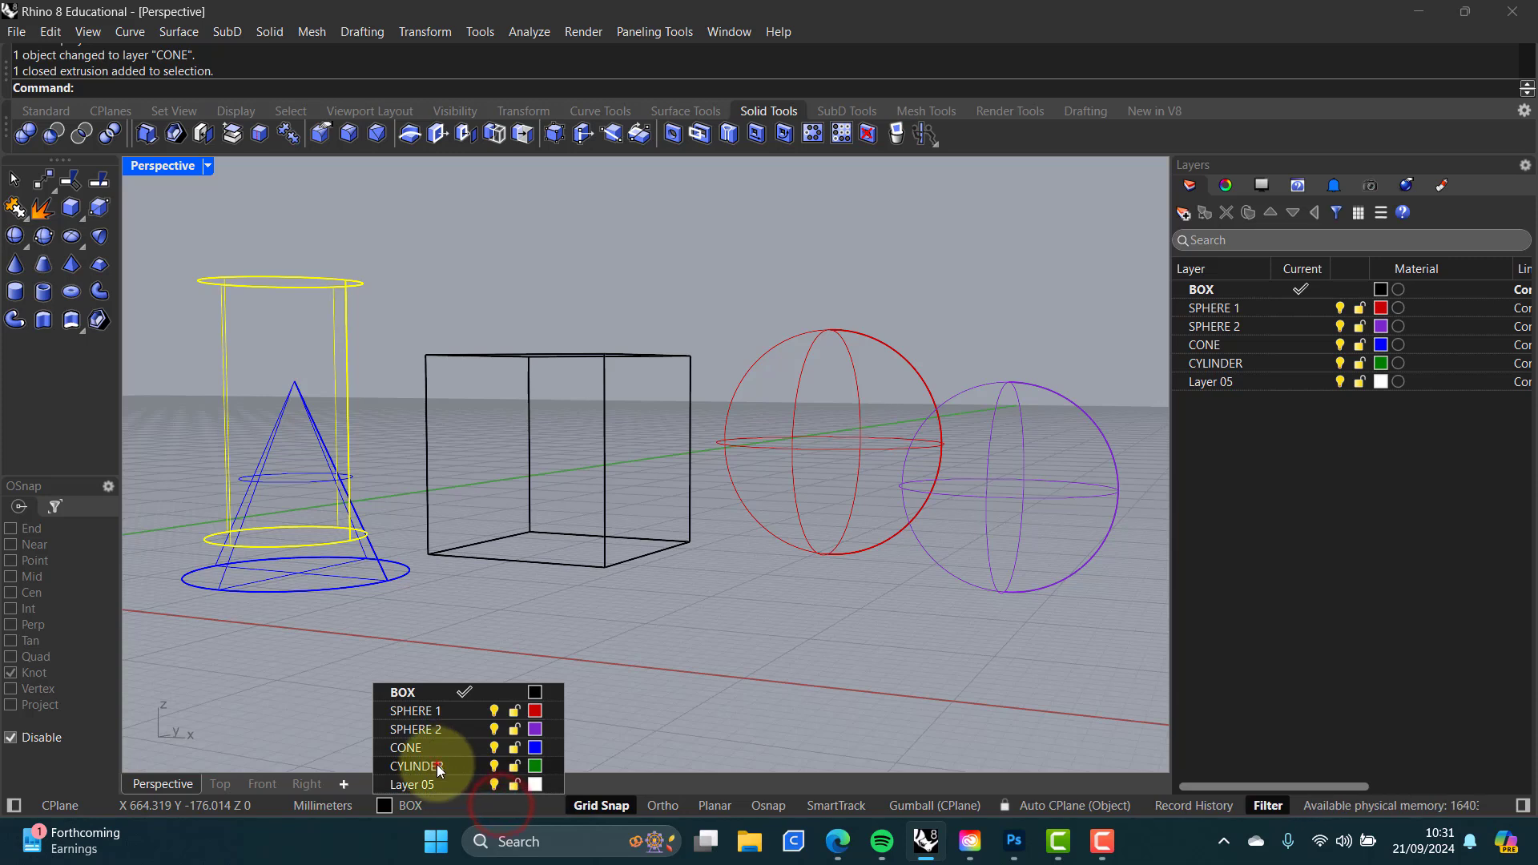
left_click(437, 767)
left_click(500, 656)
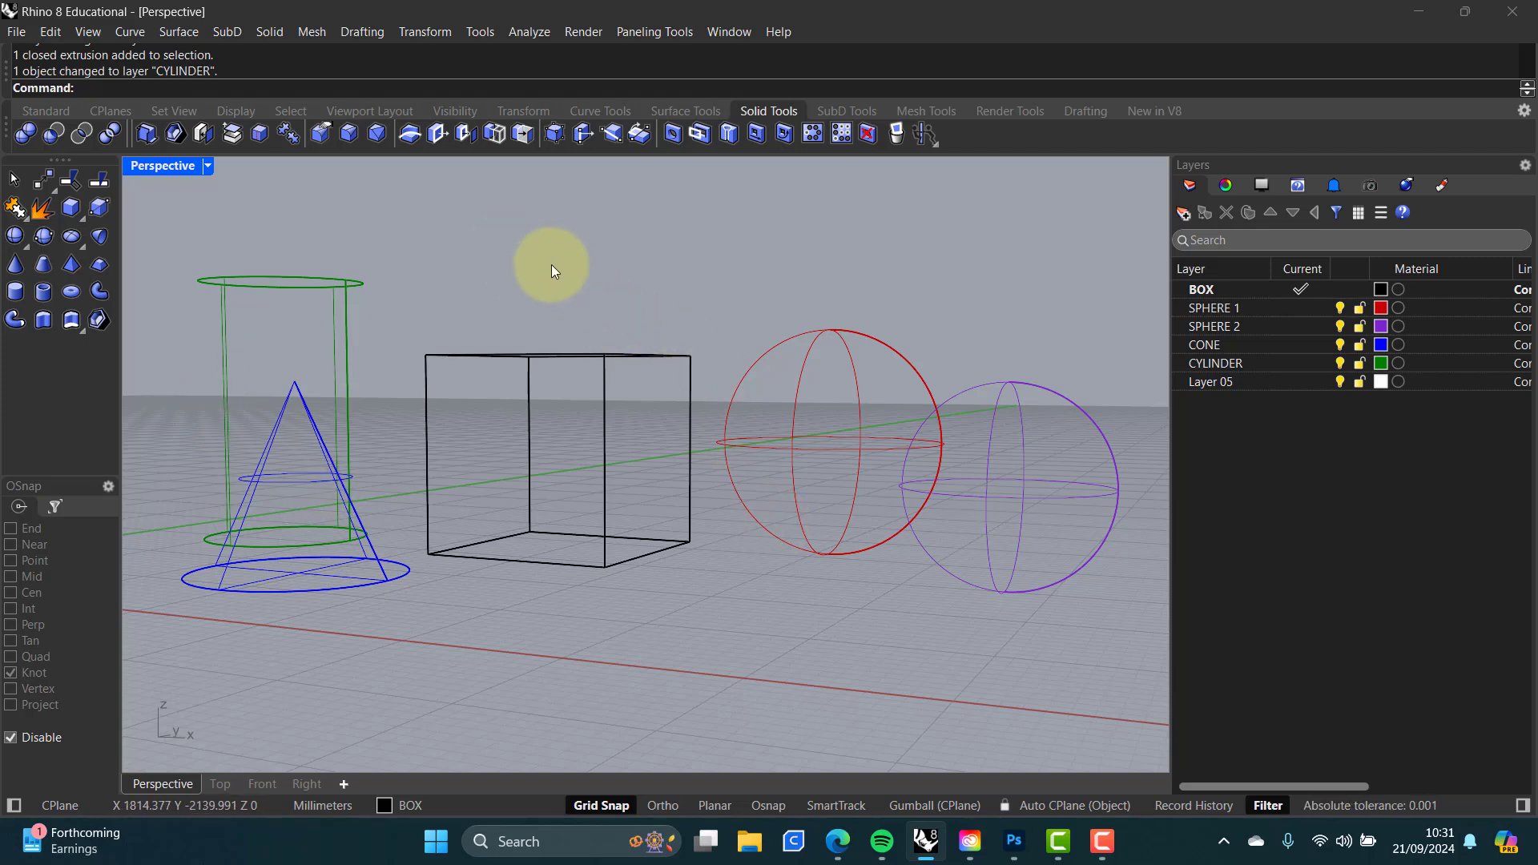
Step: Preview the Perspective viewport in Shaded display mode and return it to Wireframe
middle_click(524, 263)
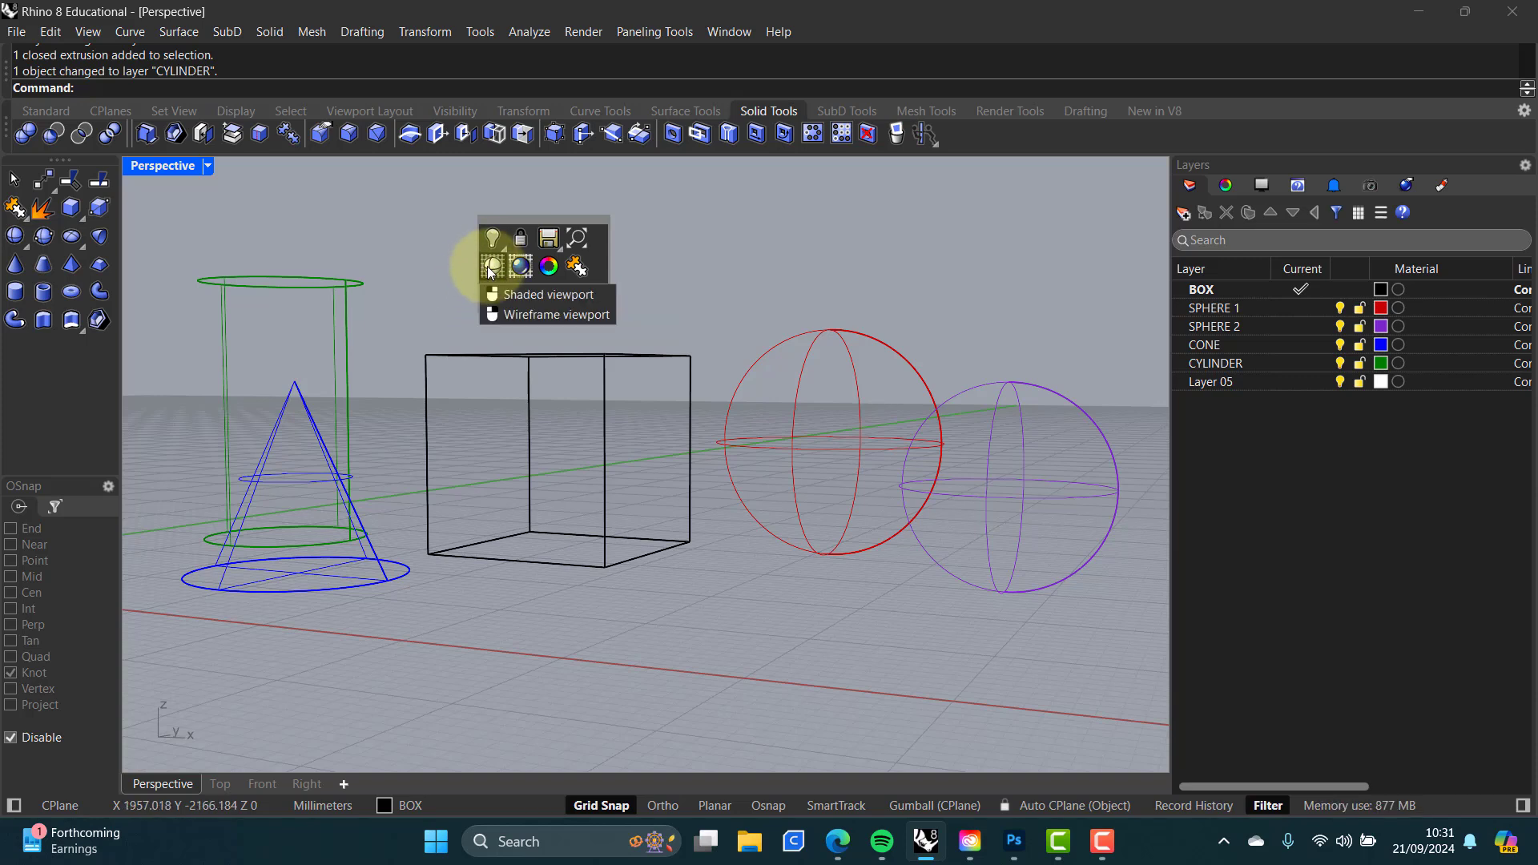
left_click(491, 270)
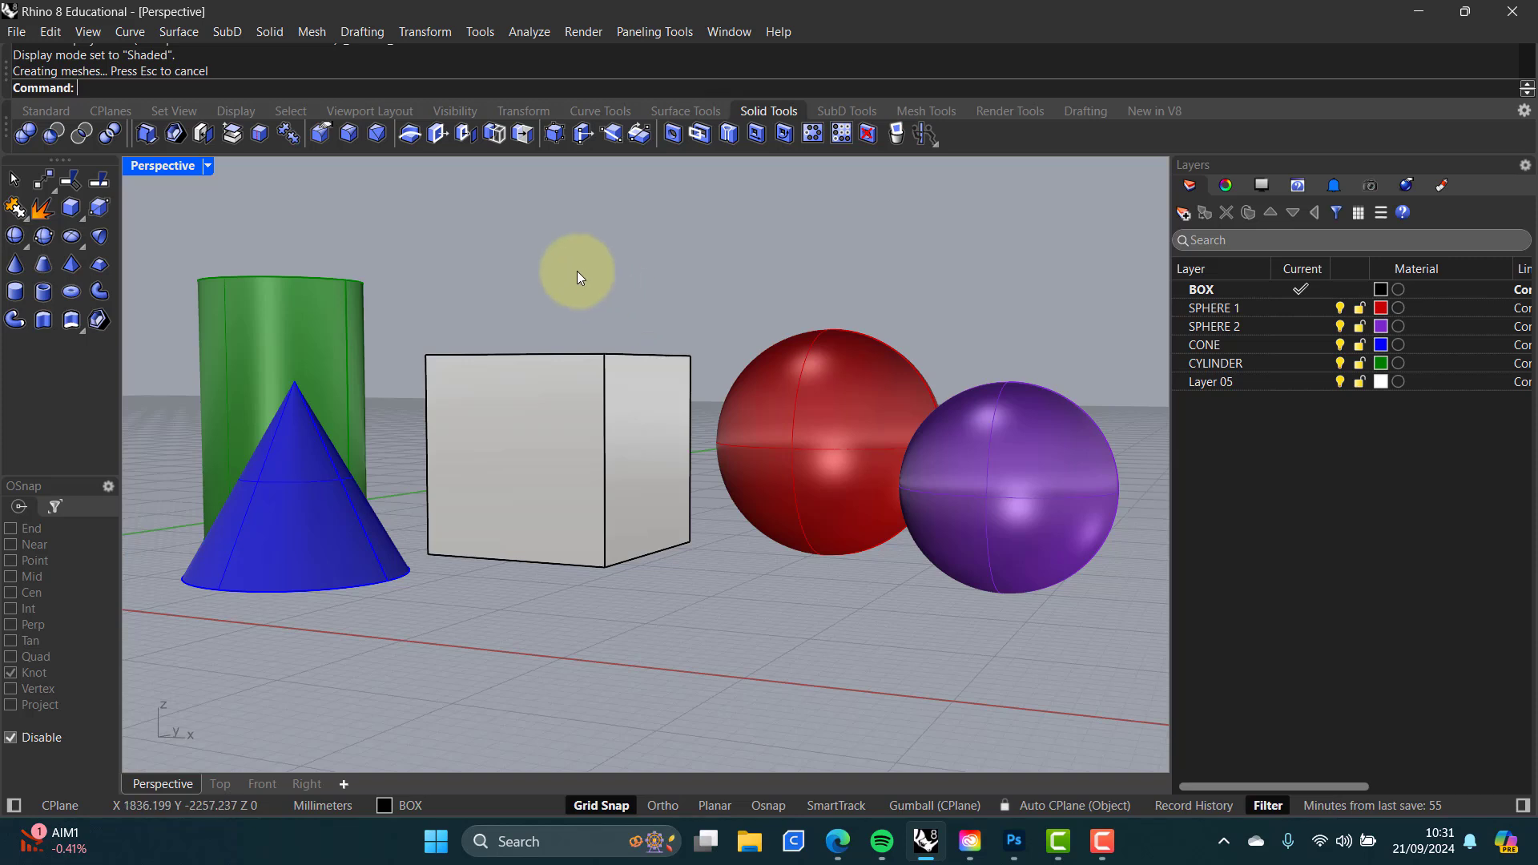
middle_click(520, 255)
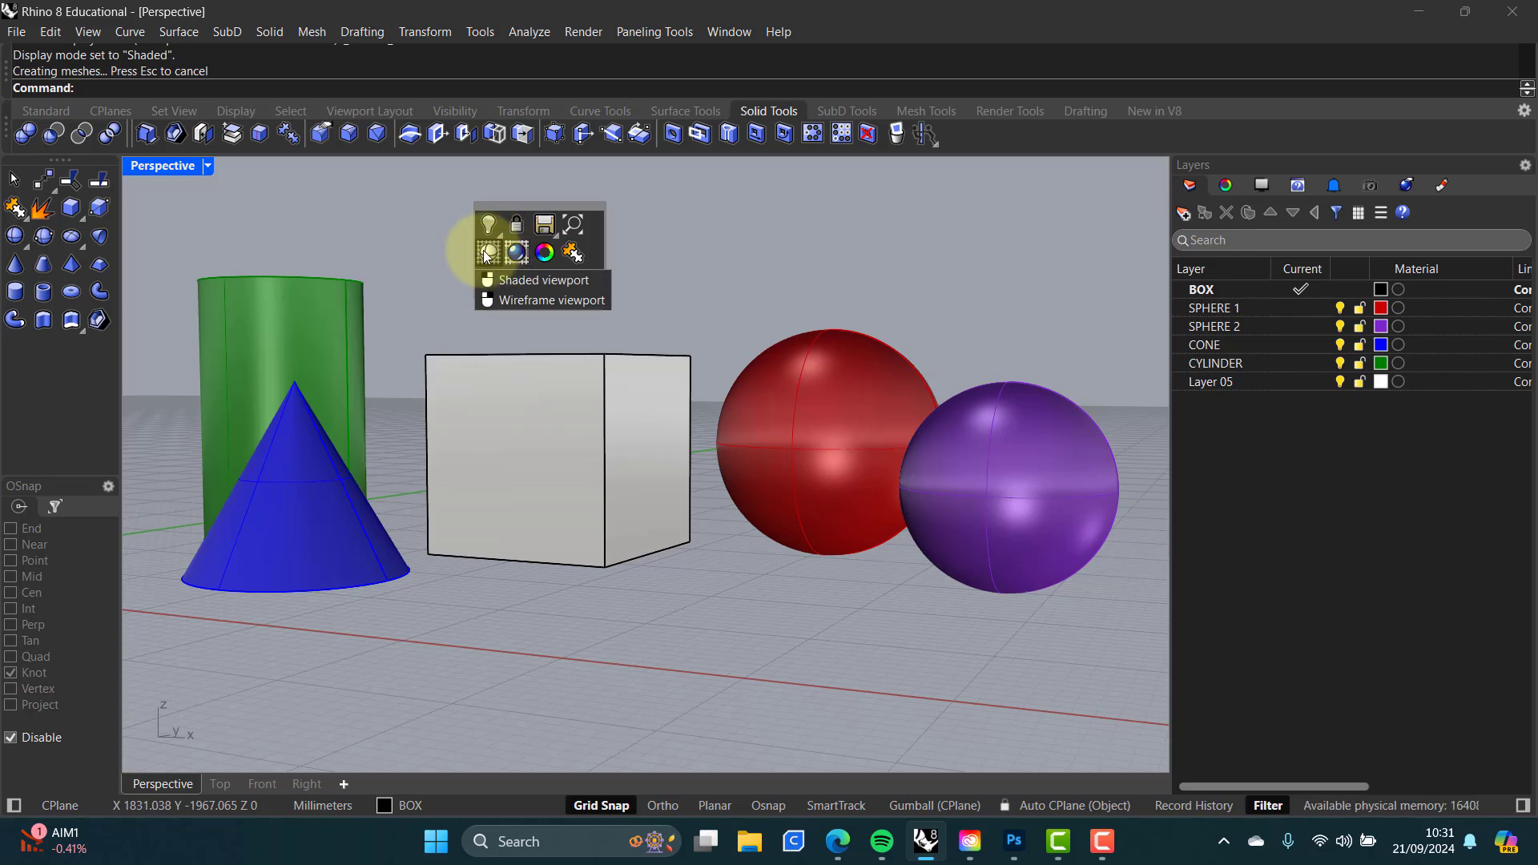
right_click(487, 252)
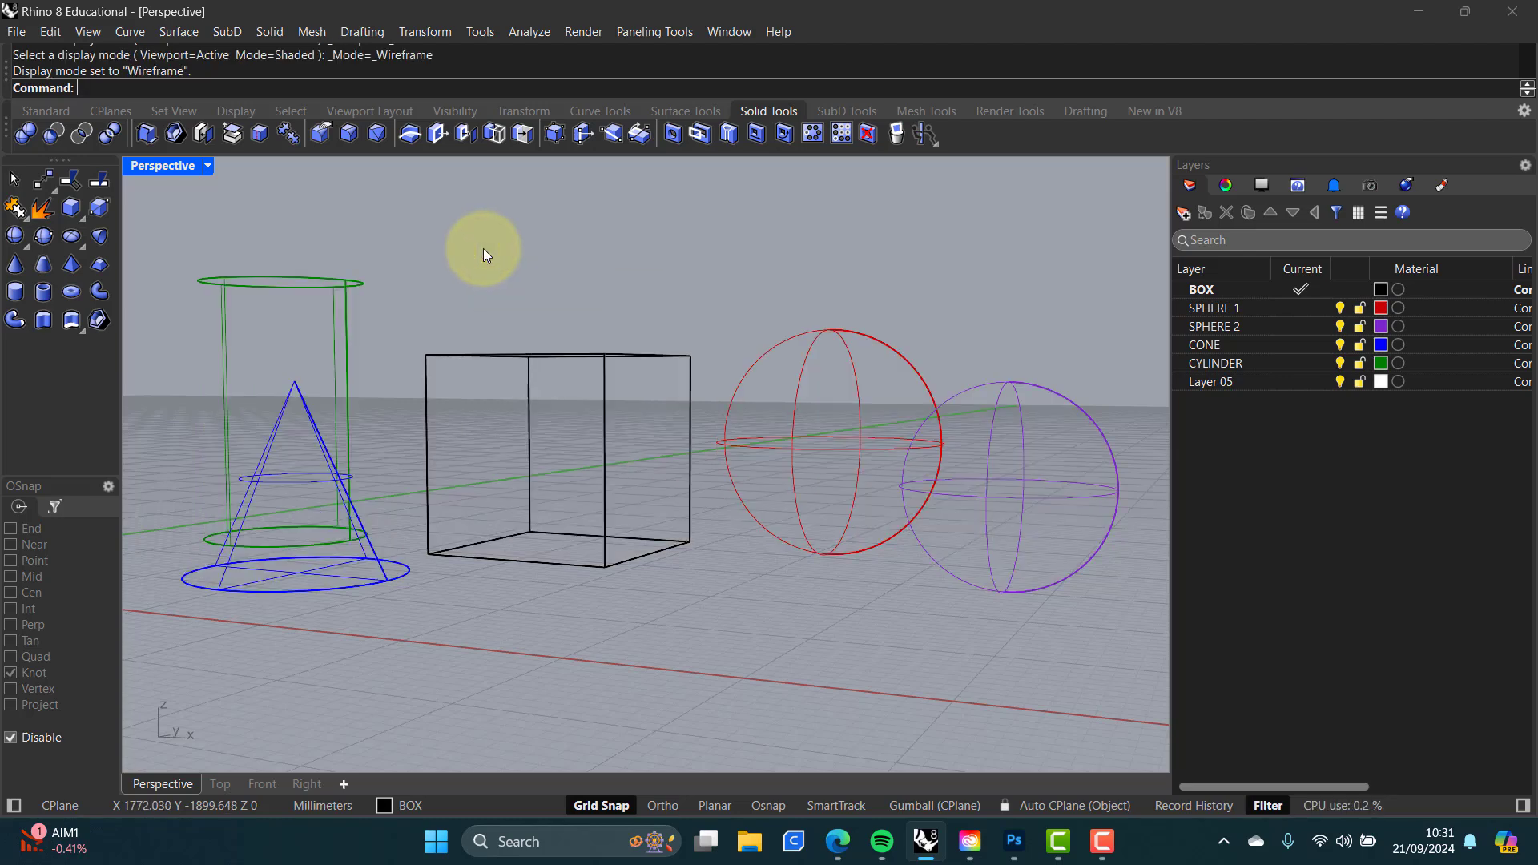
Step: Switch the Perspective viewport to the rendered preview display mode
middle_click(565, 274)
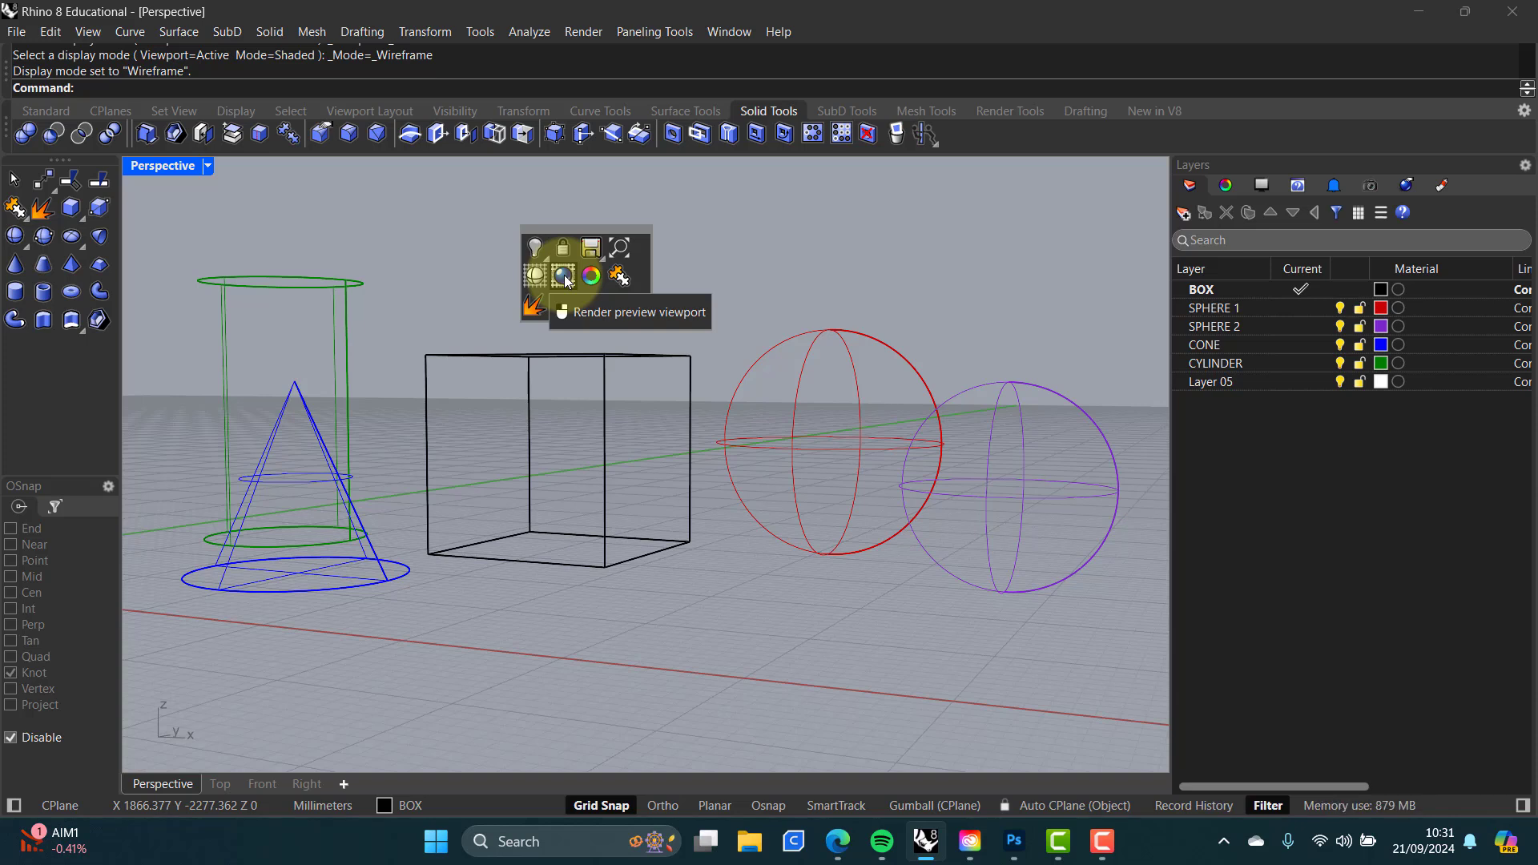
left_click(565, 277)
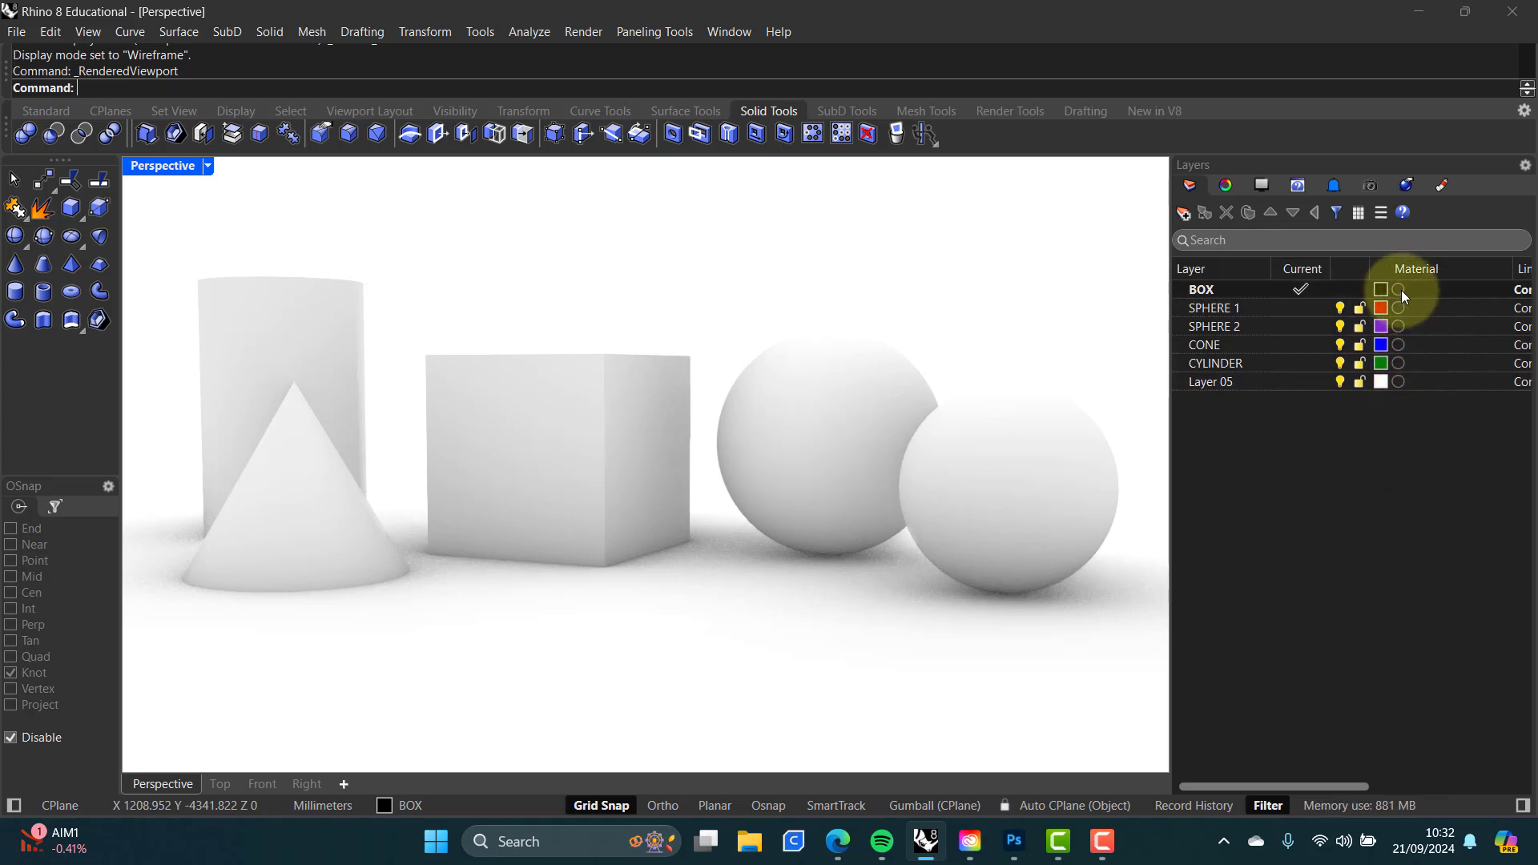
Step: Try a vertical layout for the docked container holding the layer list and restore its horizontal layout
right_click(1463, 186)
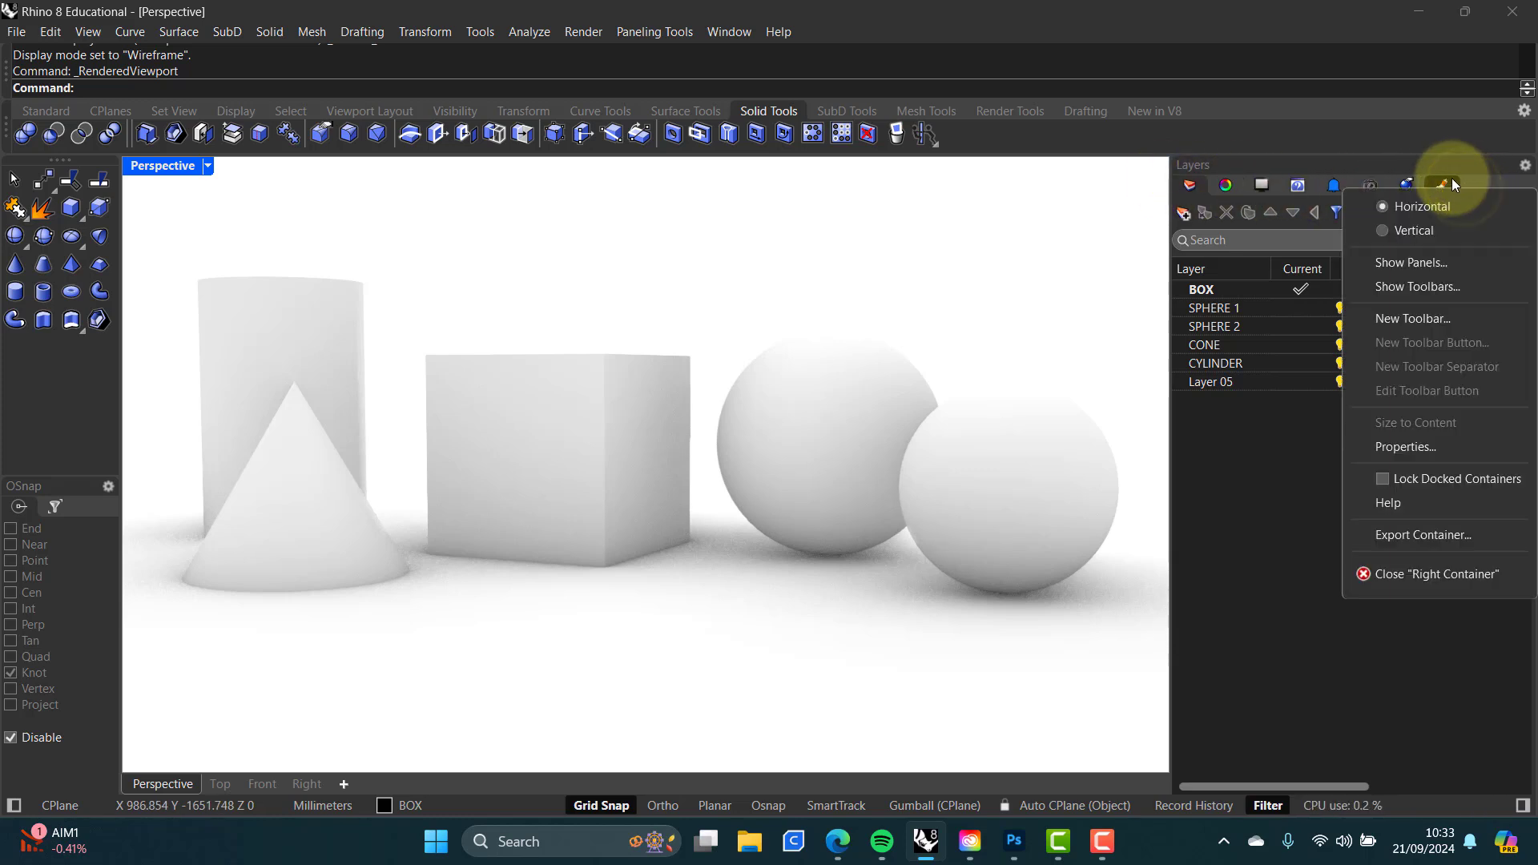
left_click(1384, 232)
left_click(1449, 666)
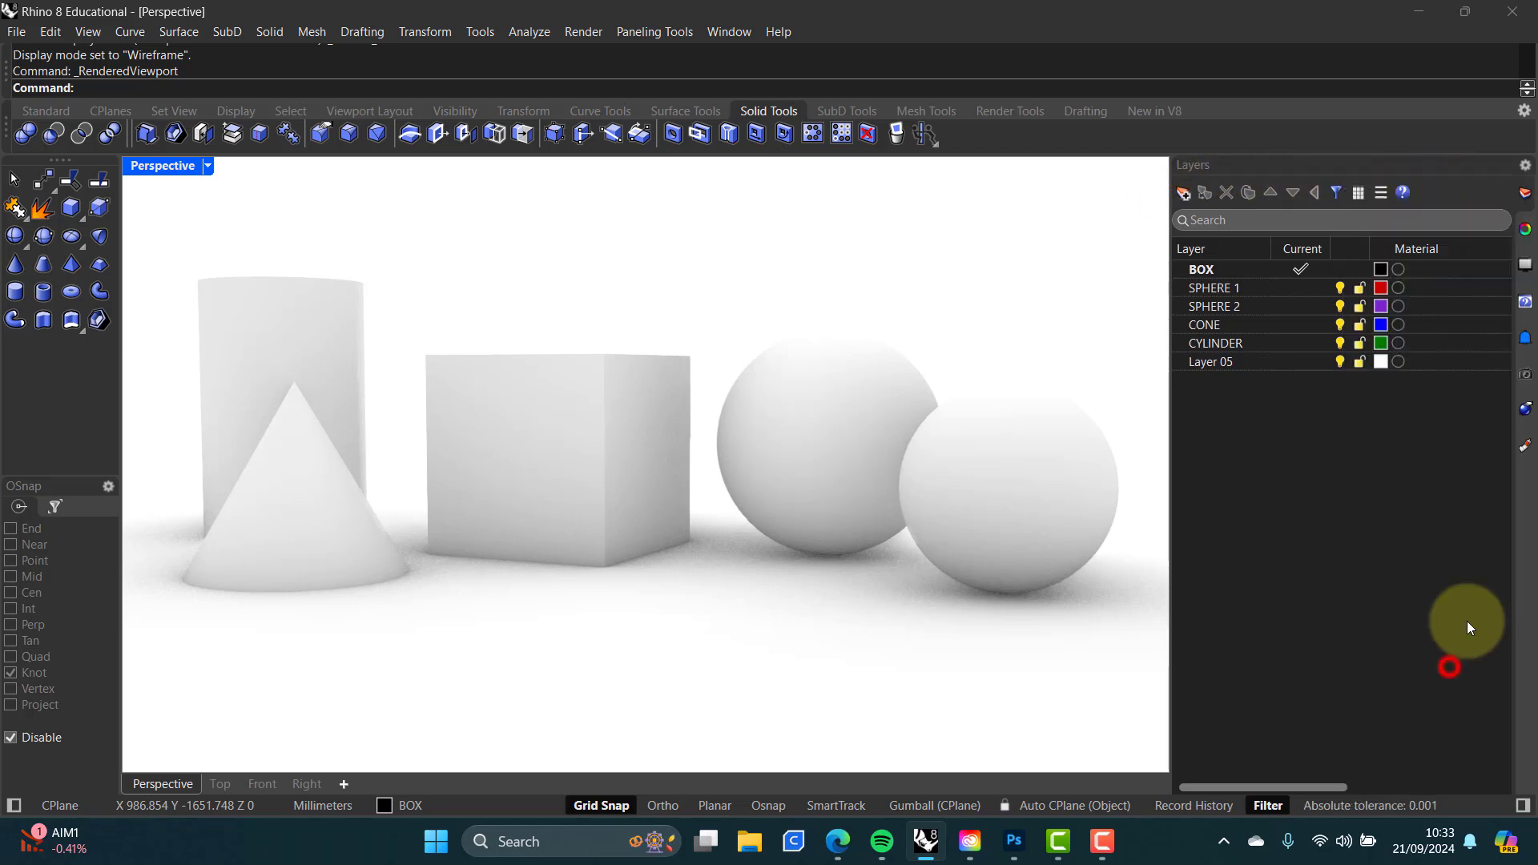
right_click(1530, 506)
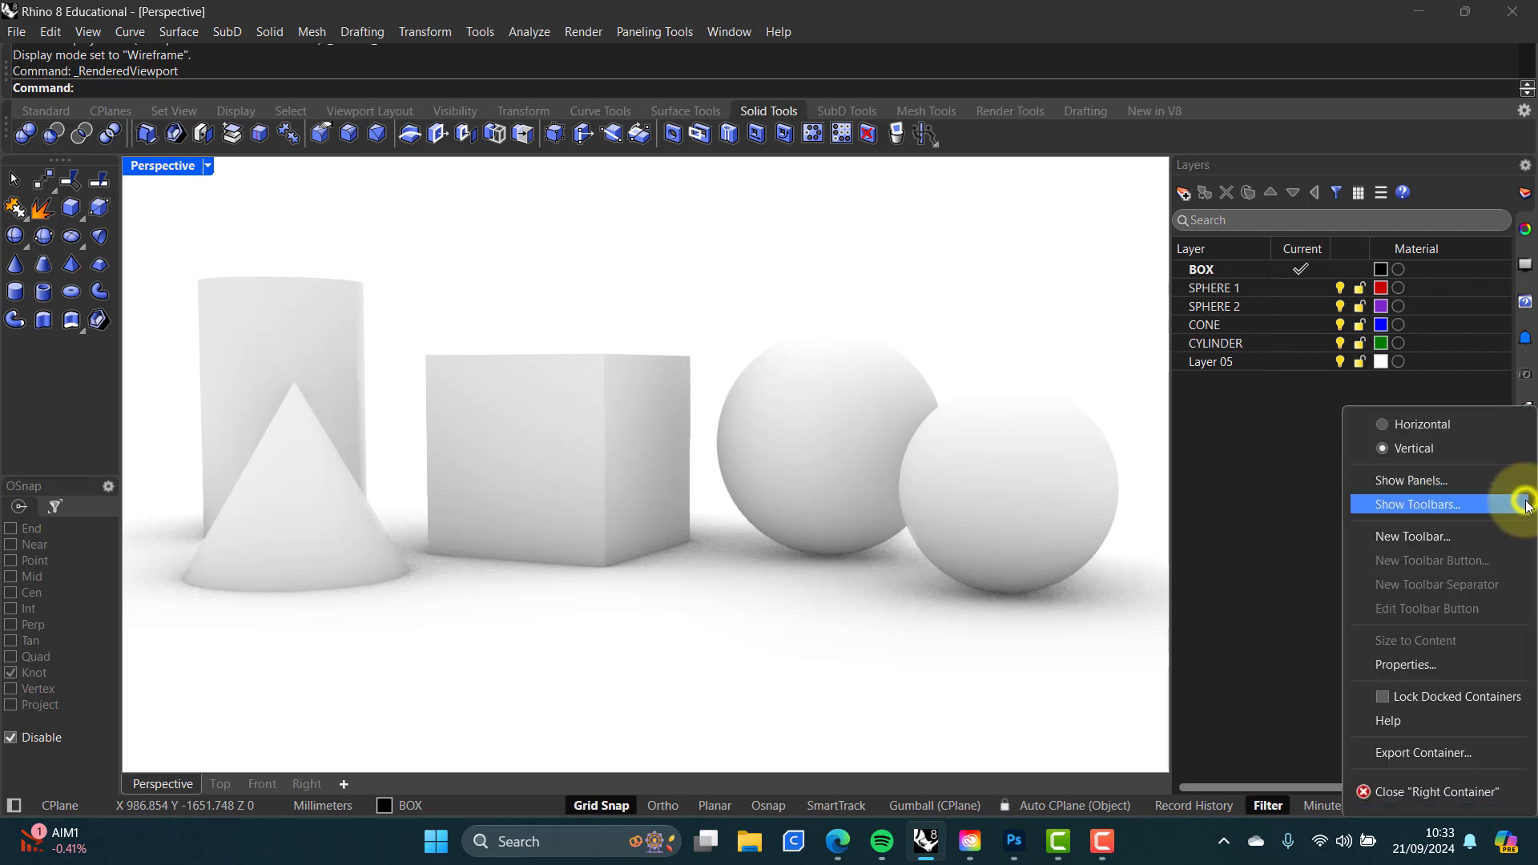
left_click(1381, 426)
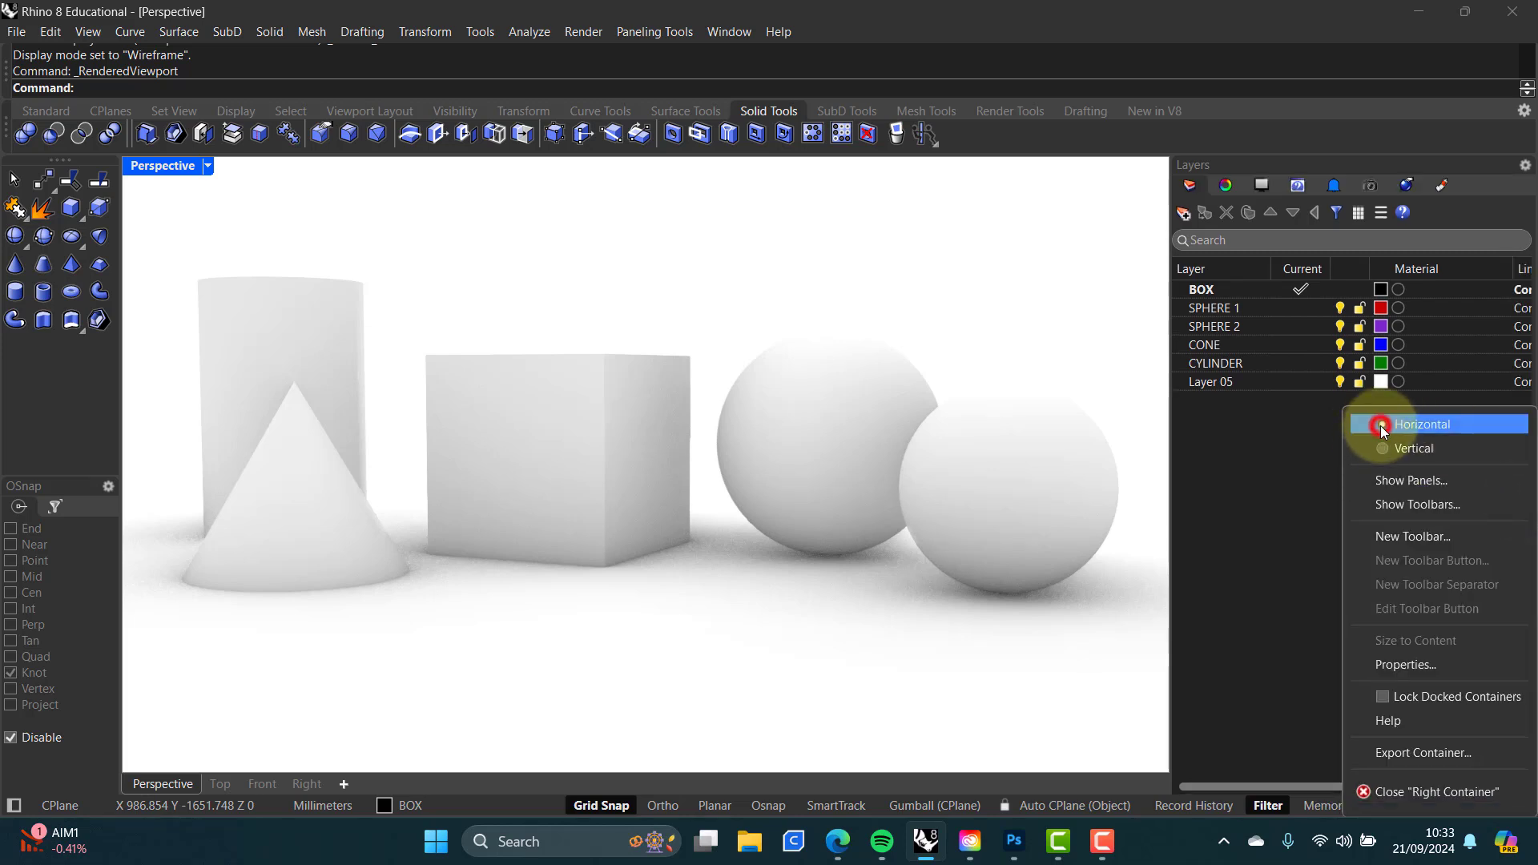
left_click(1228, 186)
left_click(1263, 187)
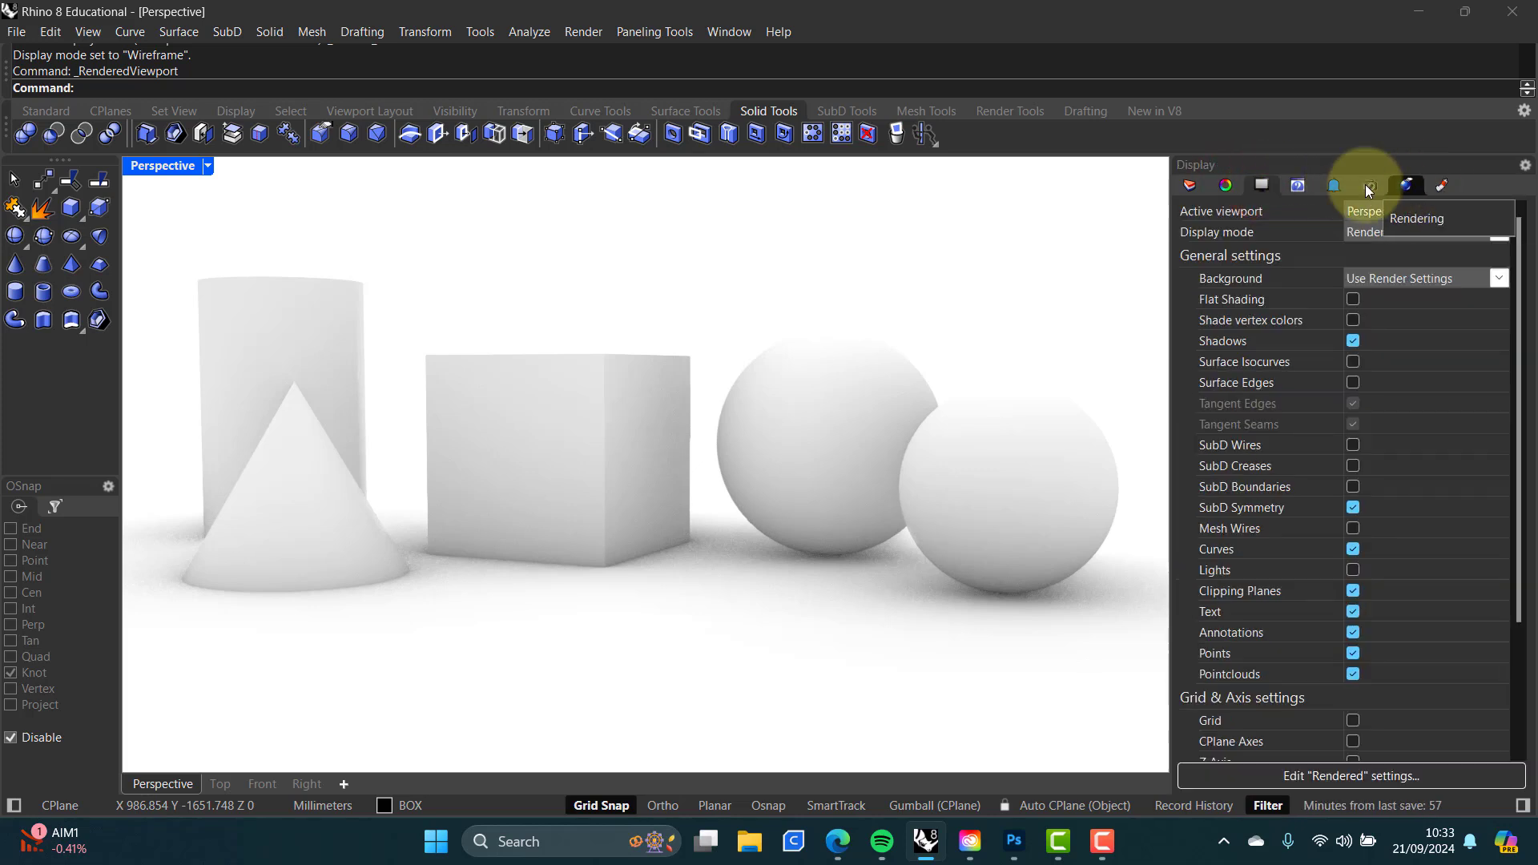
left_click(1188, 186)
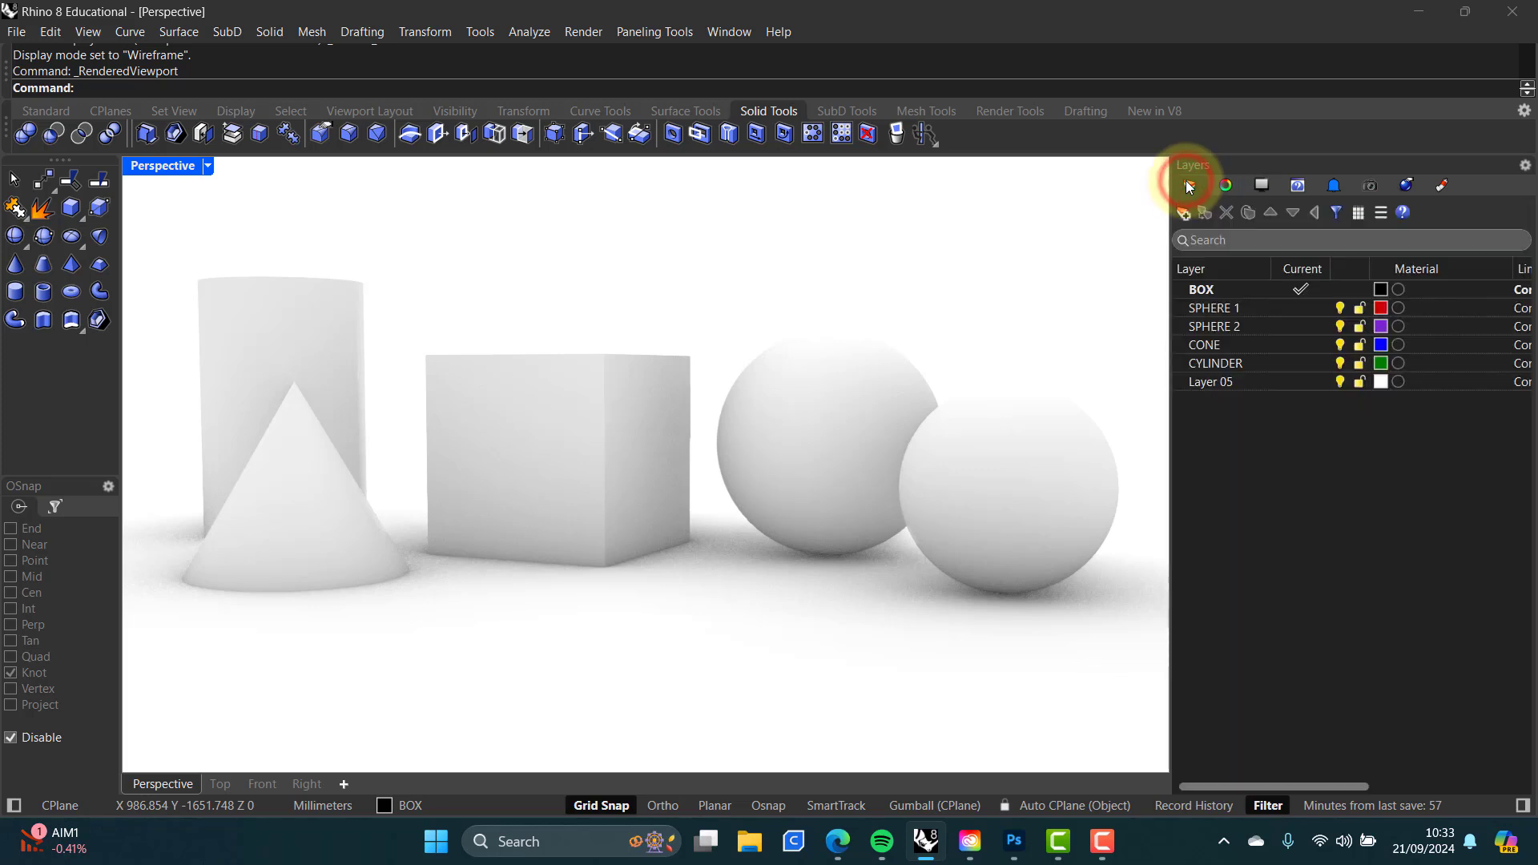
Step: Create a new Plastic material for the BOX layer in place of the default material
left_click(1397, 288)
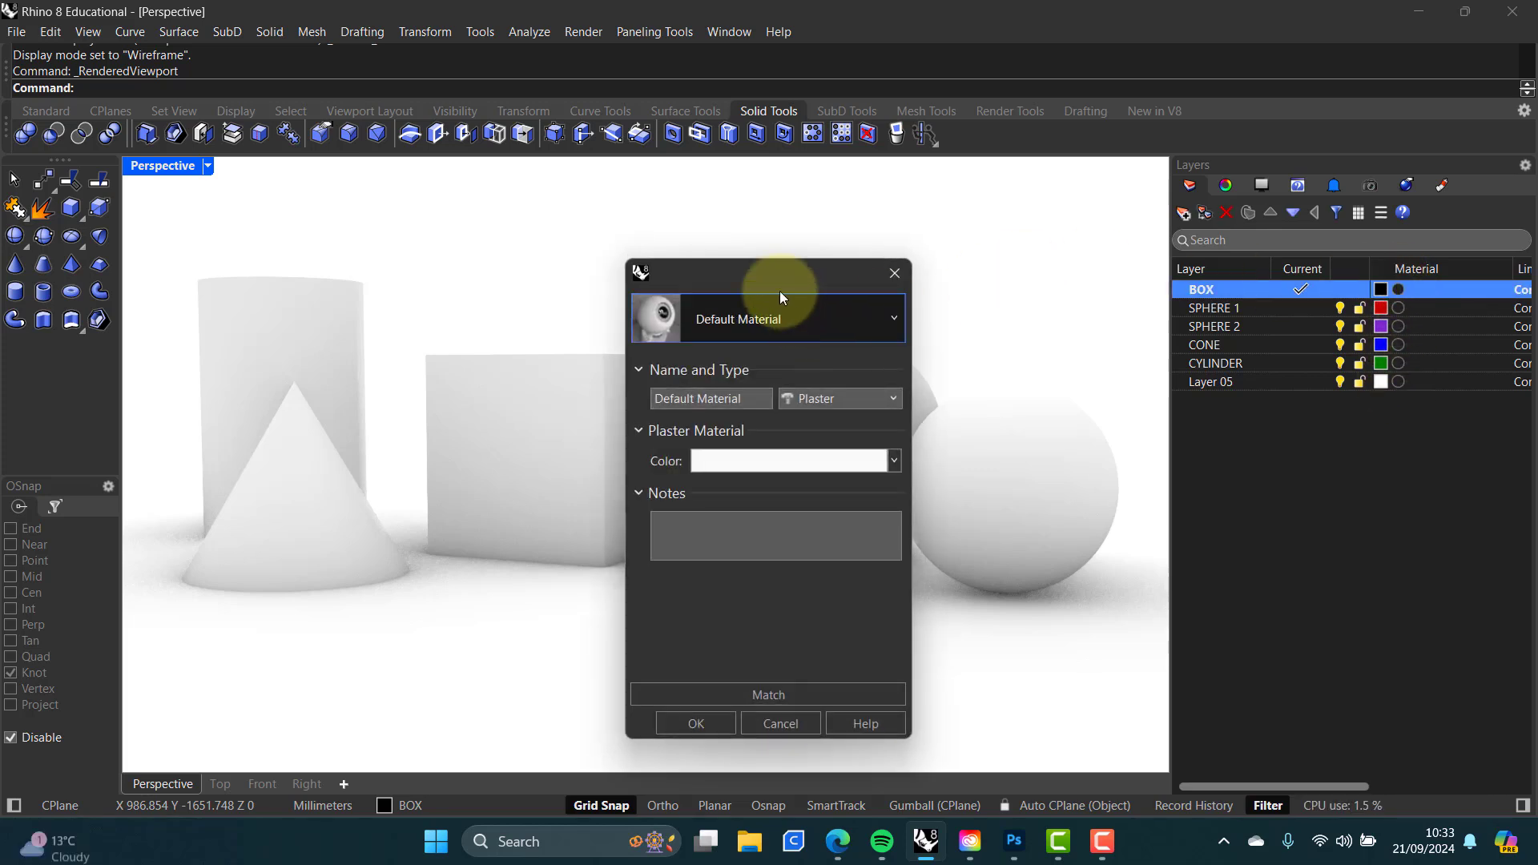
left_click_drag(764, 278, 726, 251)
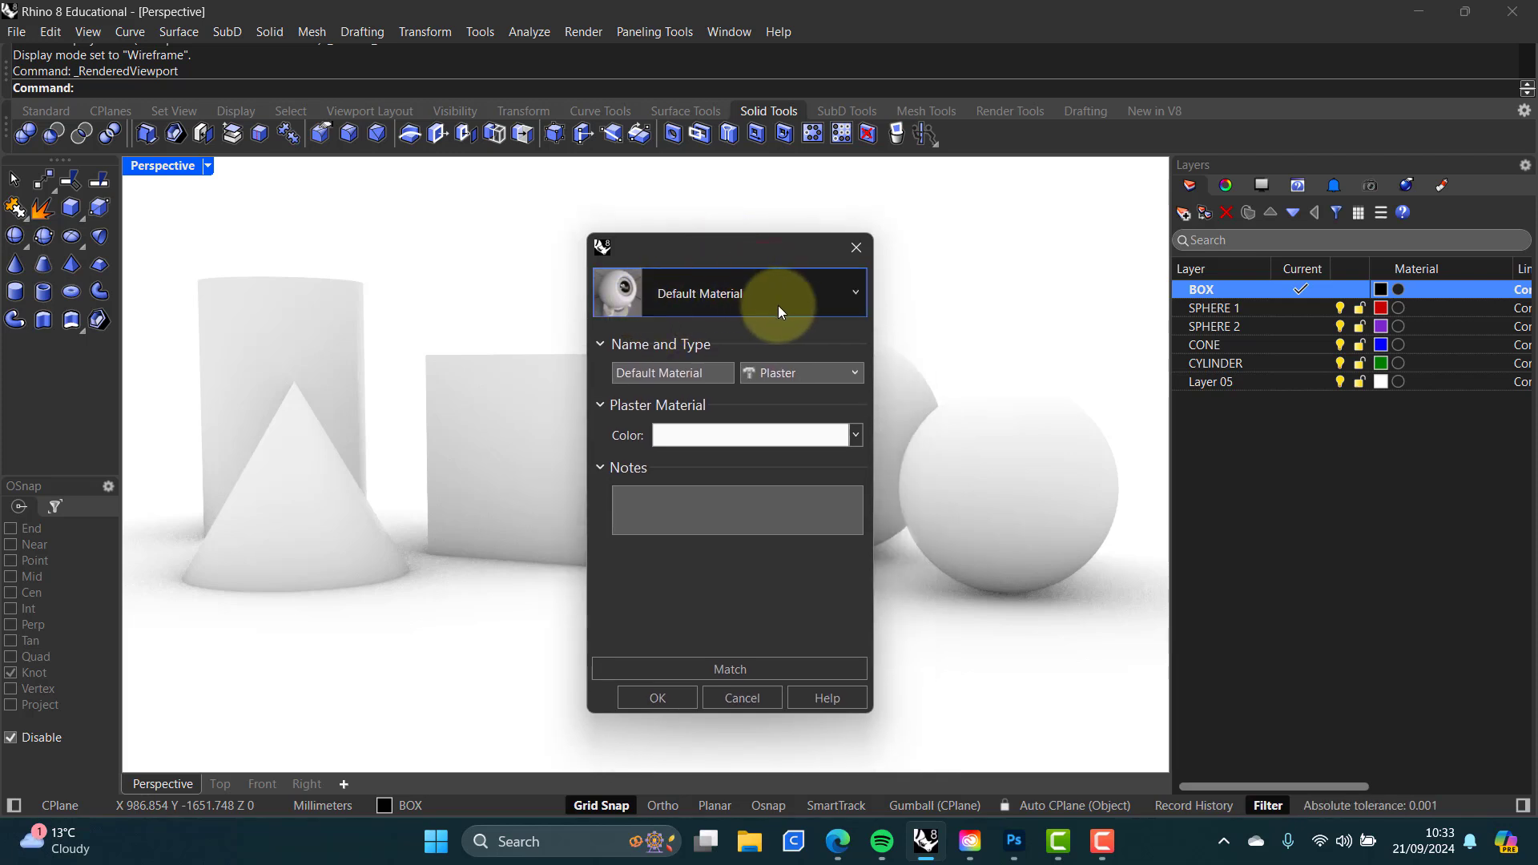
left_click(856, 294)
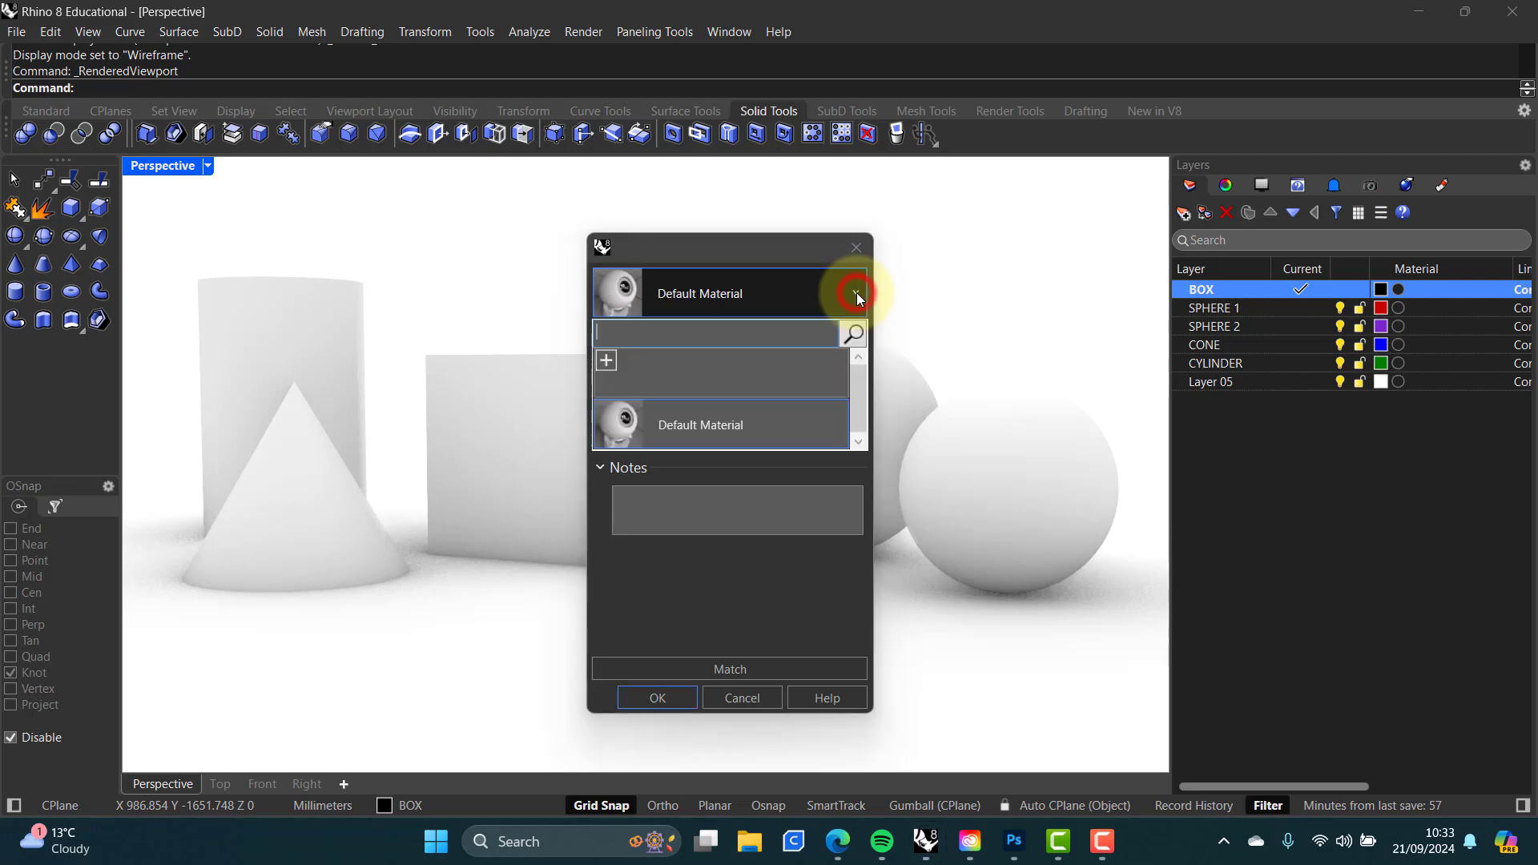
left_click(606, 362)
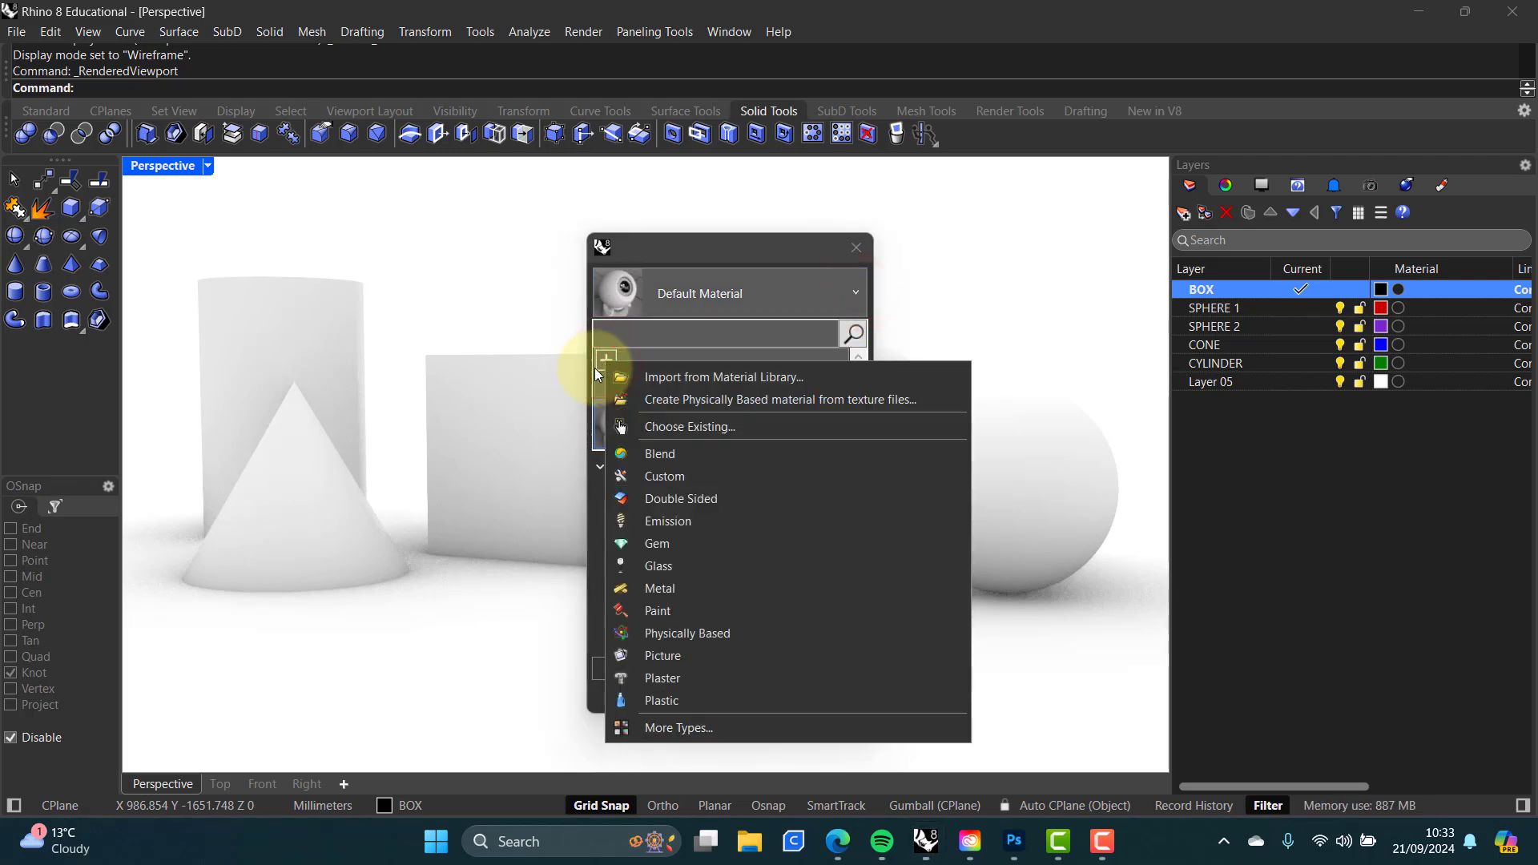
left_click(671, 701)
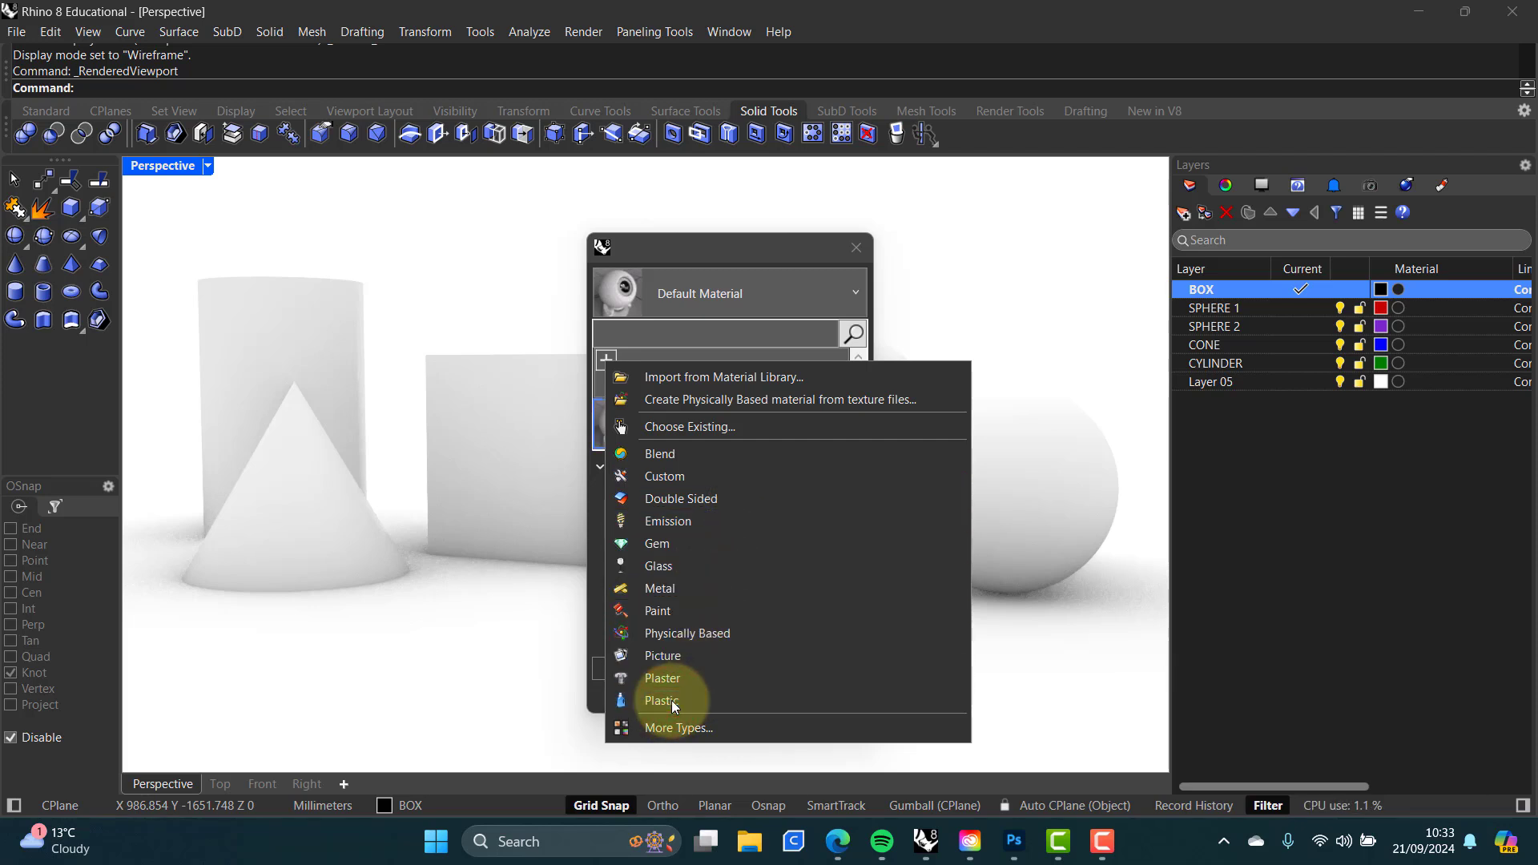
left_click(622, 272)
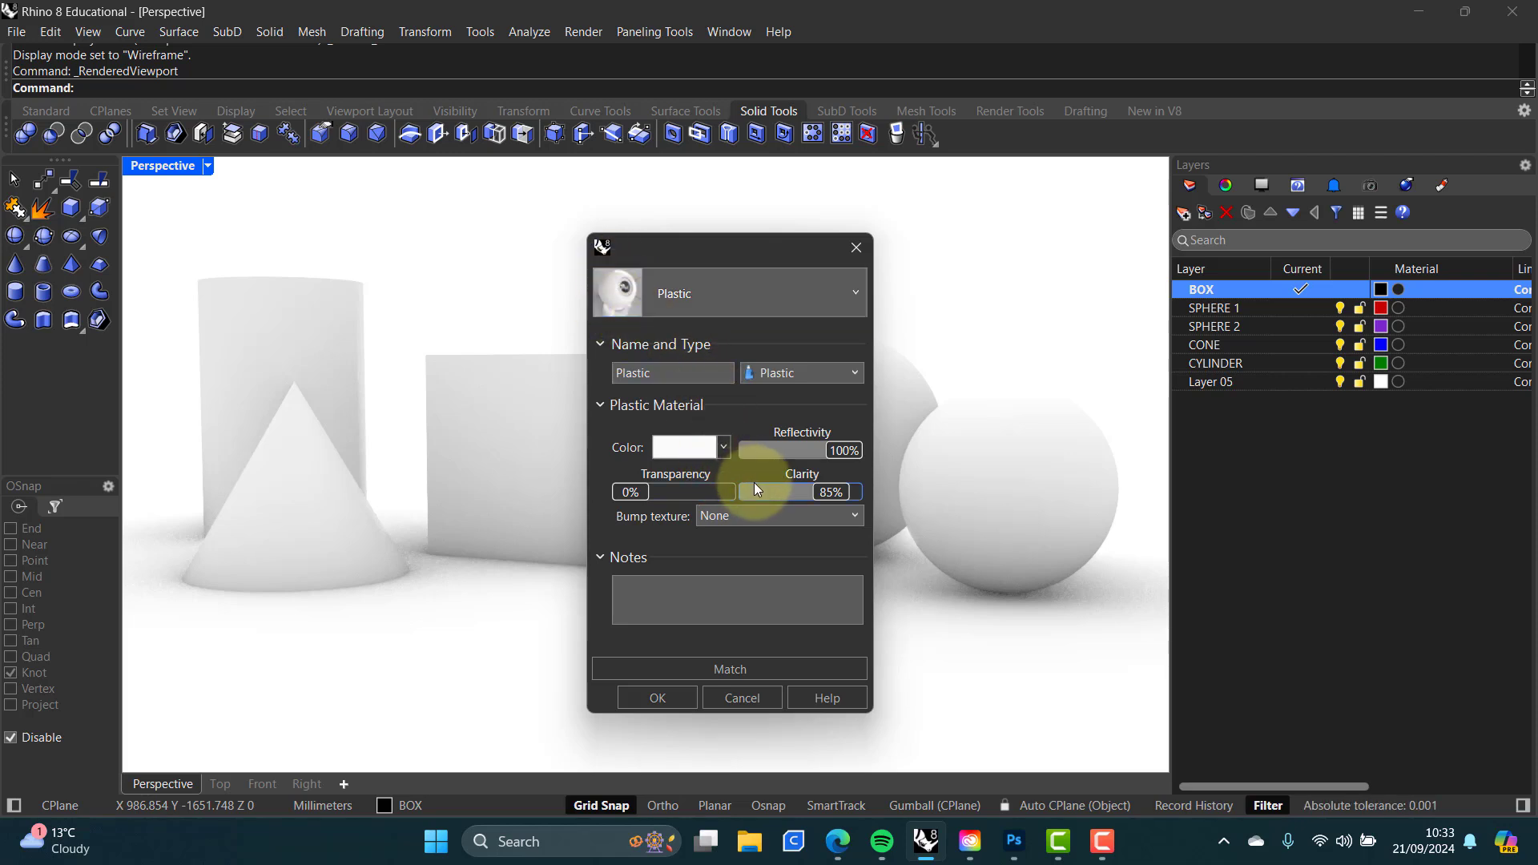
Step: Set the plastic's colour to a medium blue, hex #4B84D5, and apply the material to the BOX layer
left_click(687, 449)
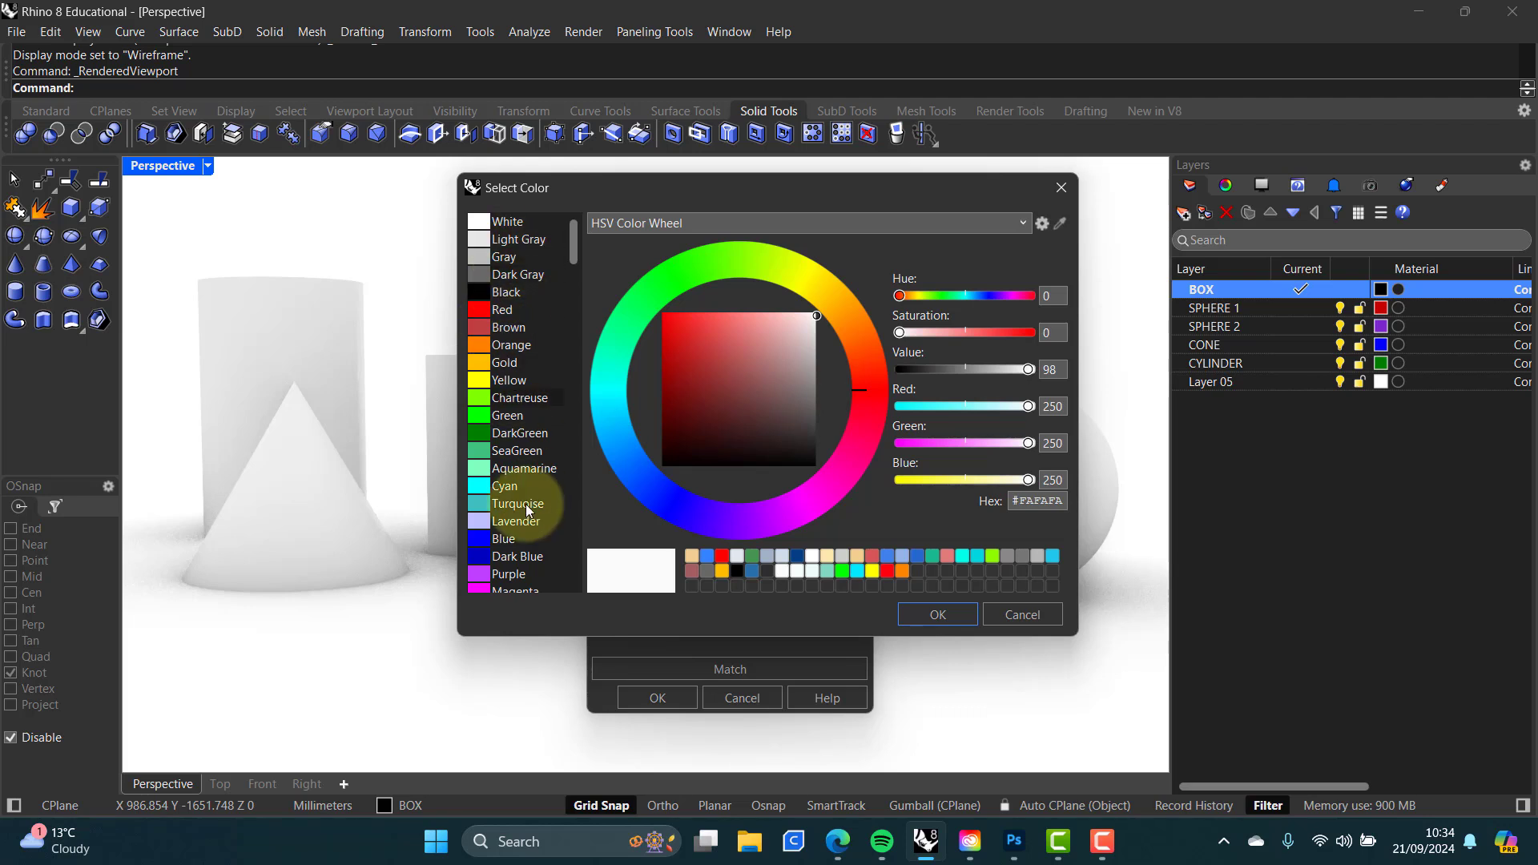
left_click(641, 477)
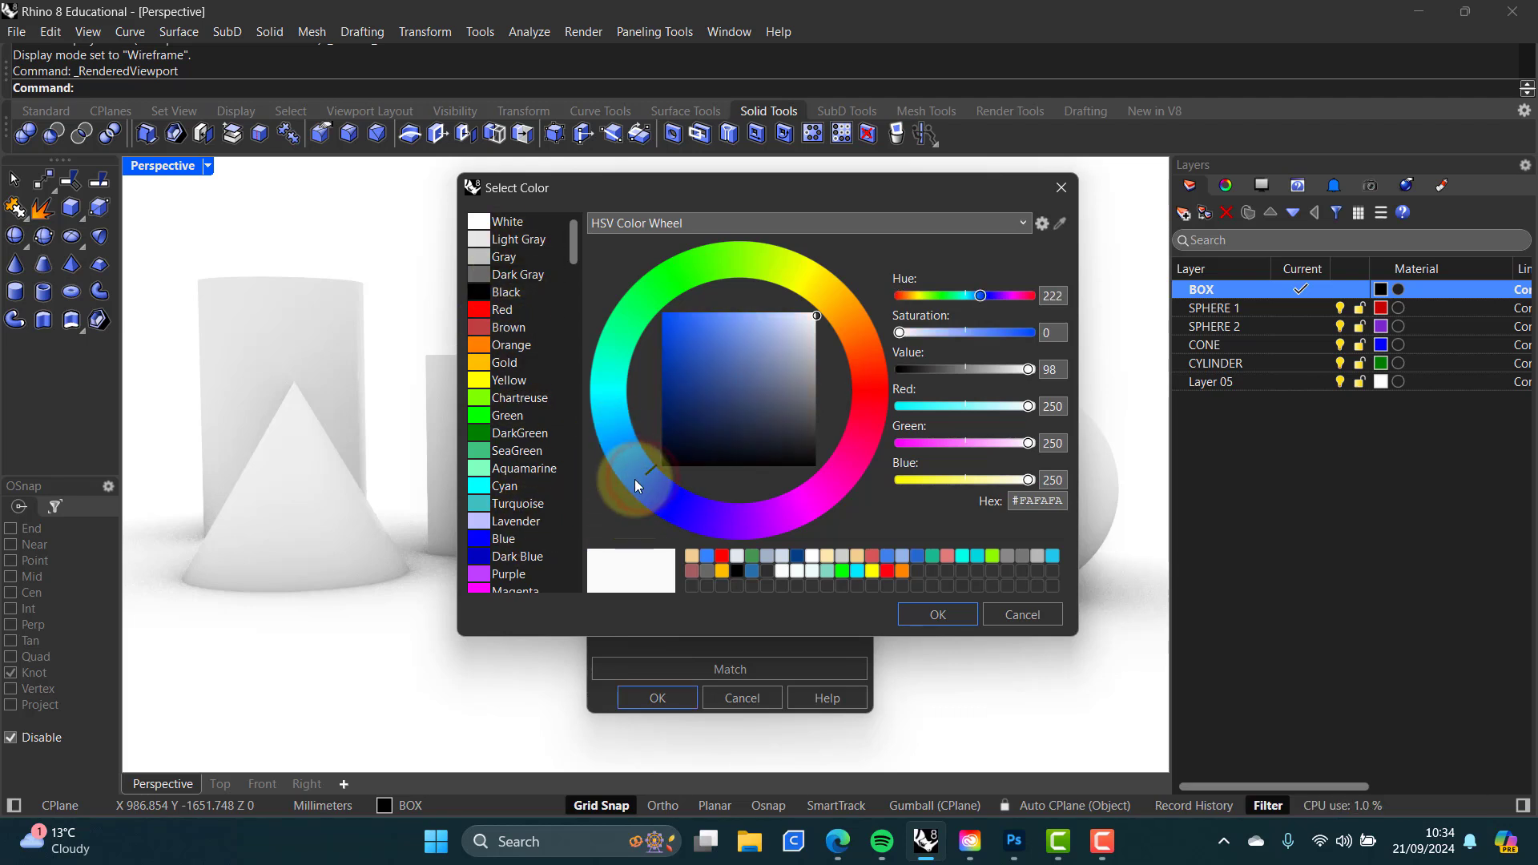
left_click_drag(641, 474, 633, 464)
left_click(715, 328)
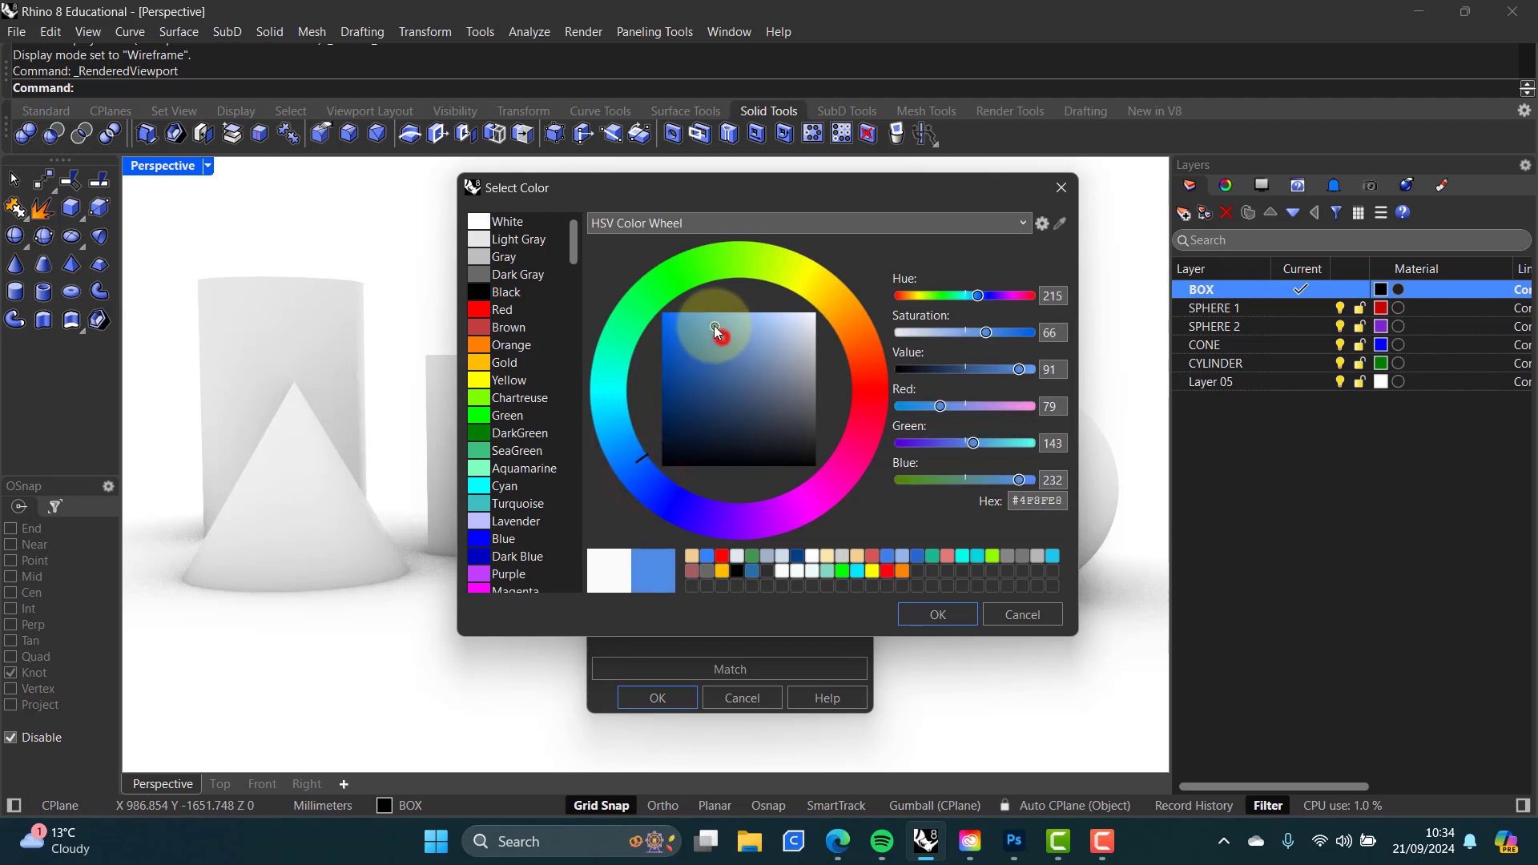
left_click_drag(713, 327, 717, 338)
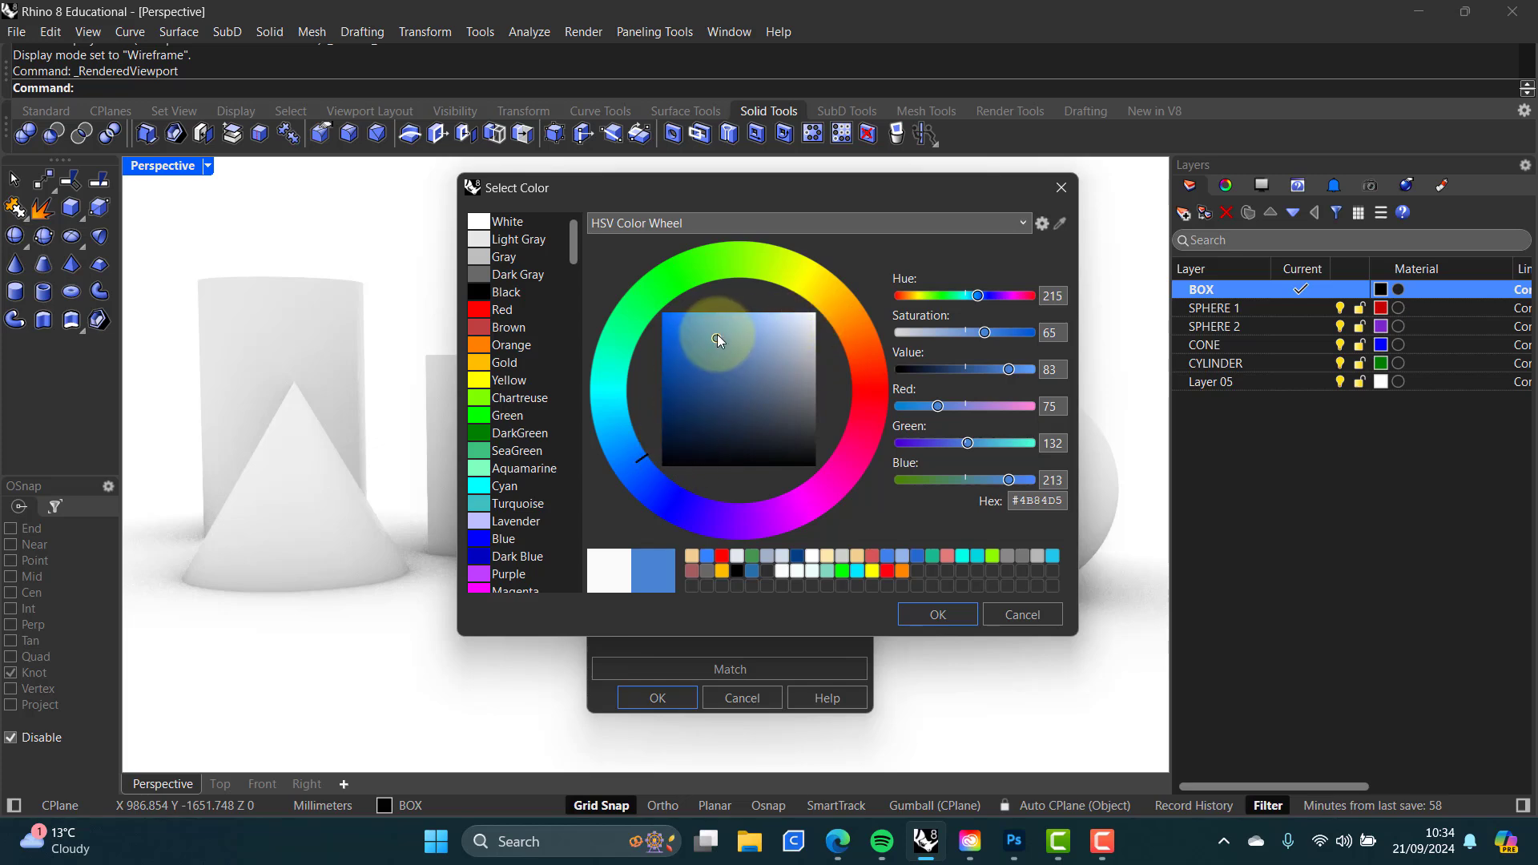
left_click(938, 615)
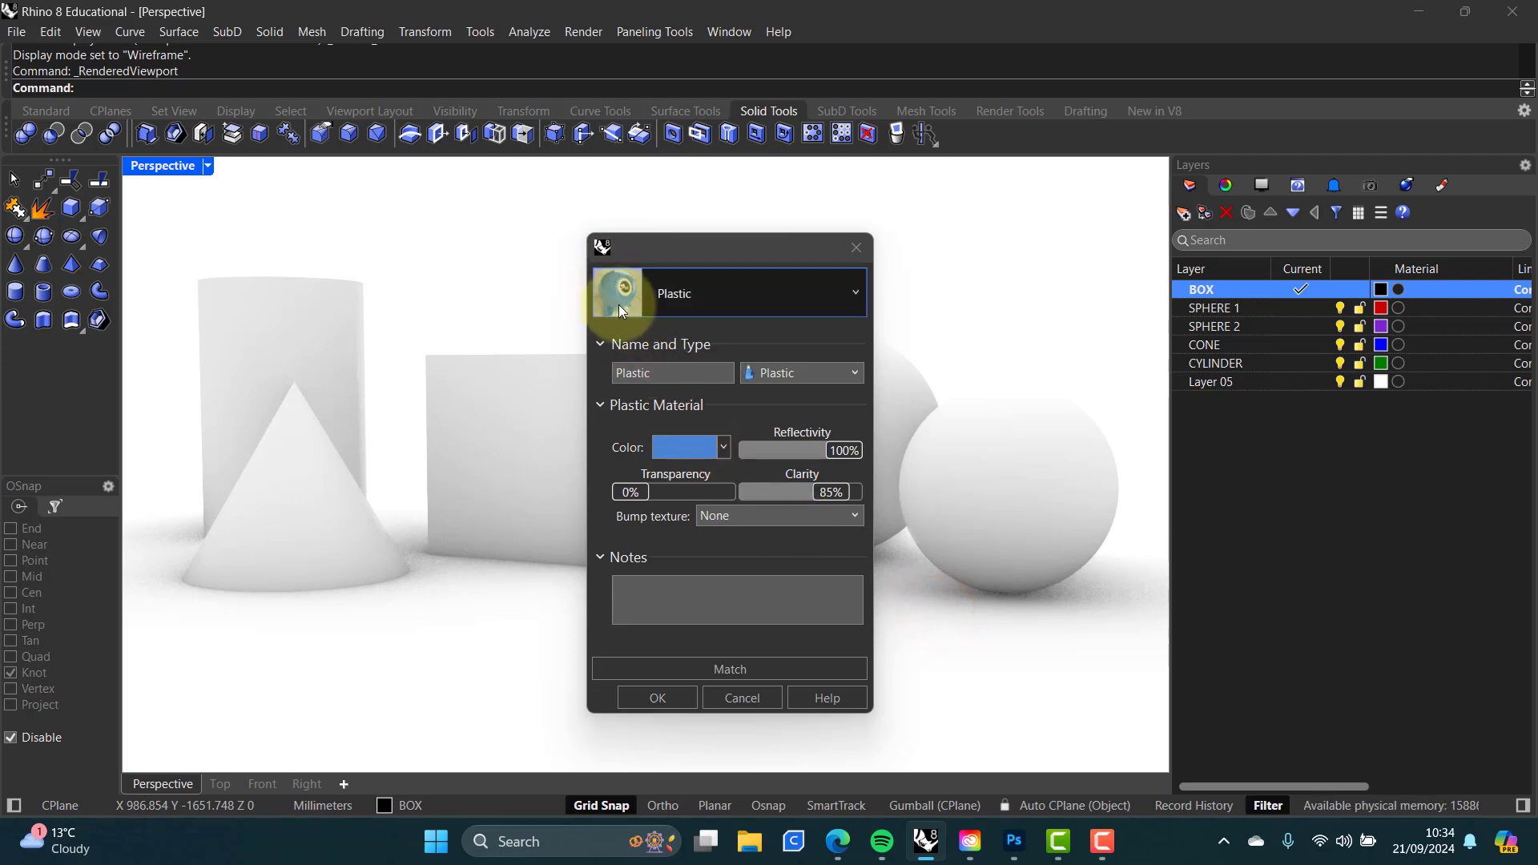
left_click(655, 697)
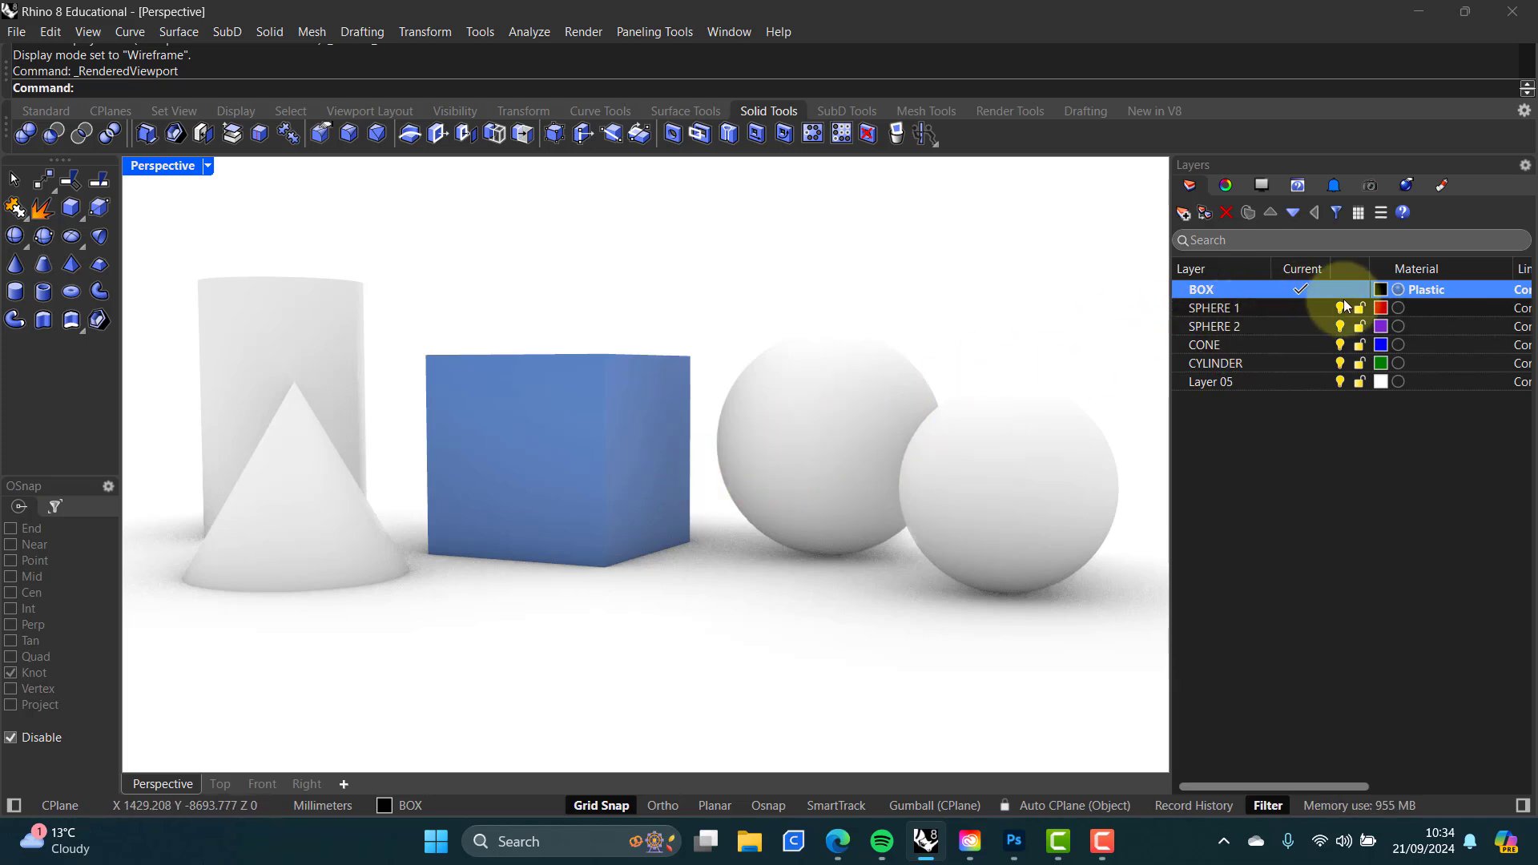
Step: Create a new Metal material for the SPHERE 1 layer in place of the default material
left_click(1398, 308)
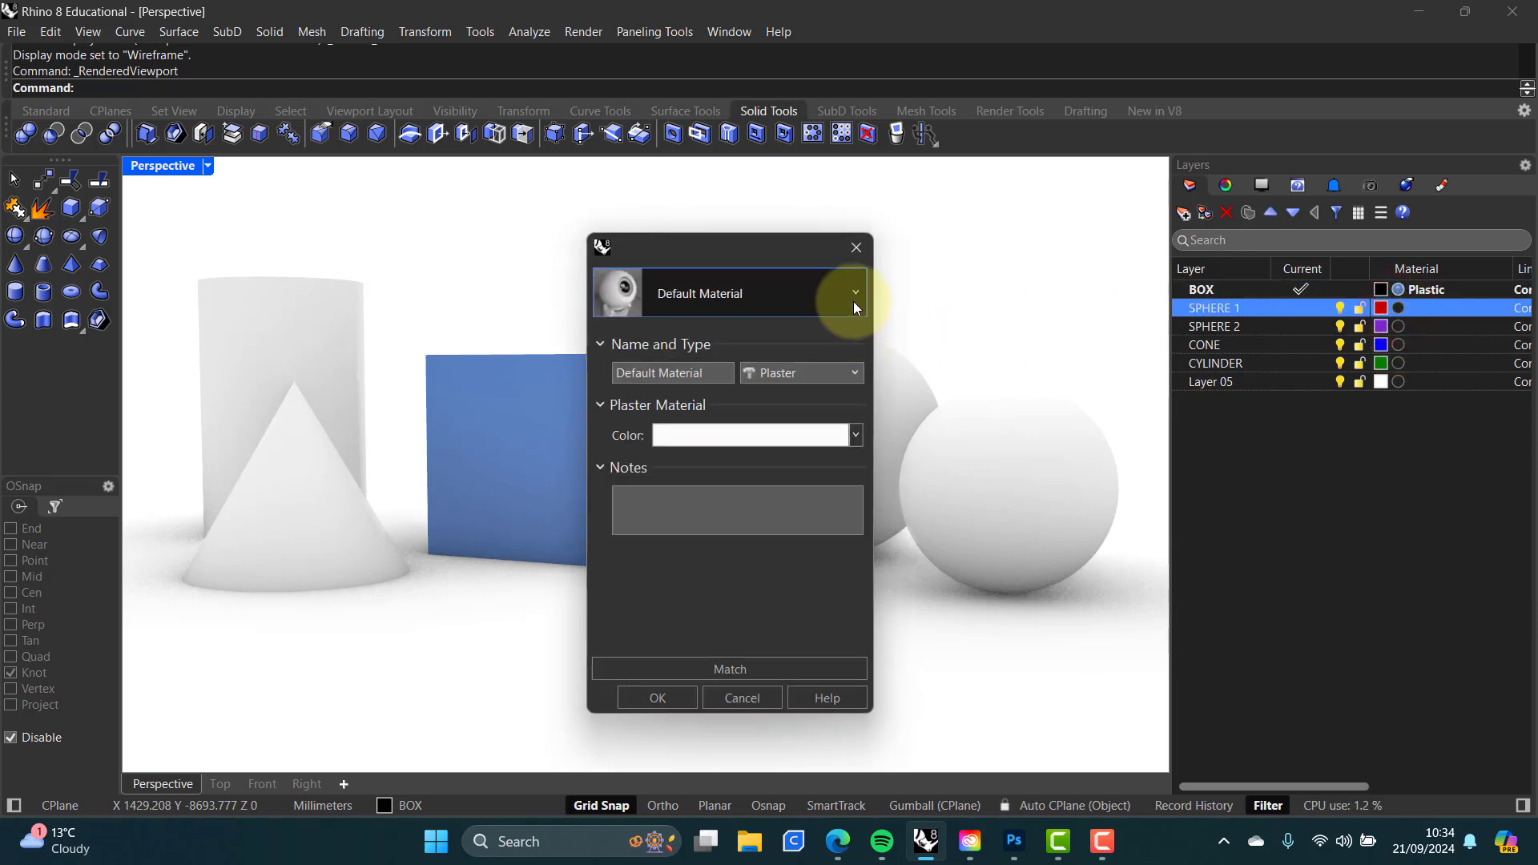
left_click(853, 300)
left_click(602, 364)
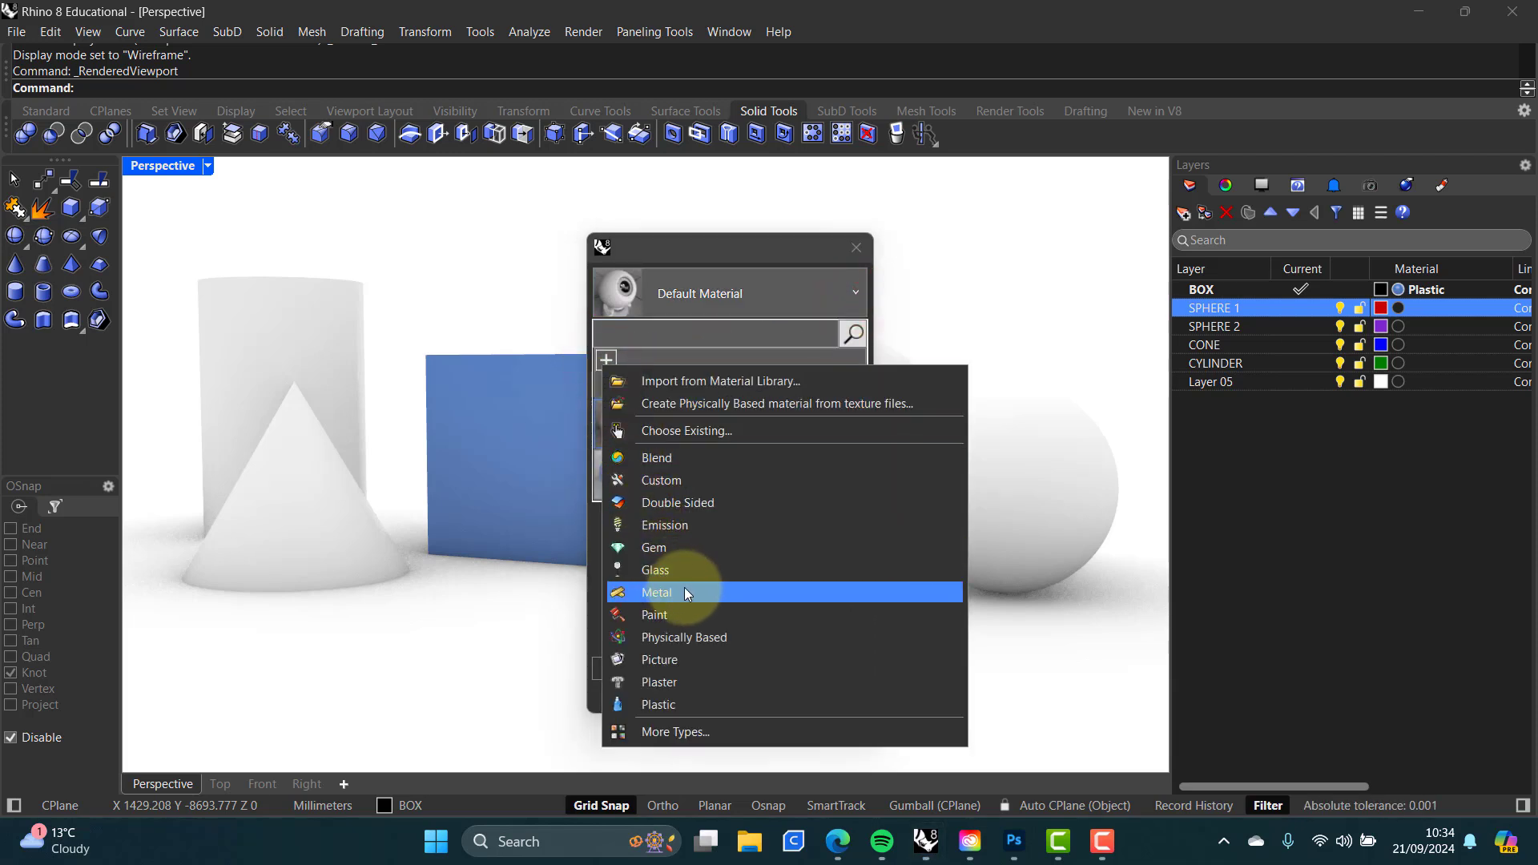
left_click(690, 591)
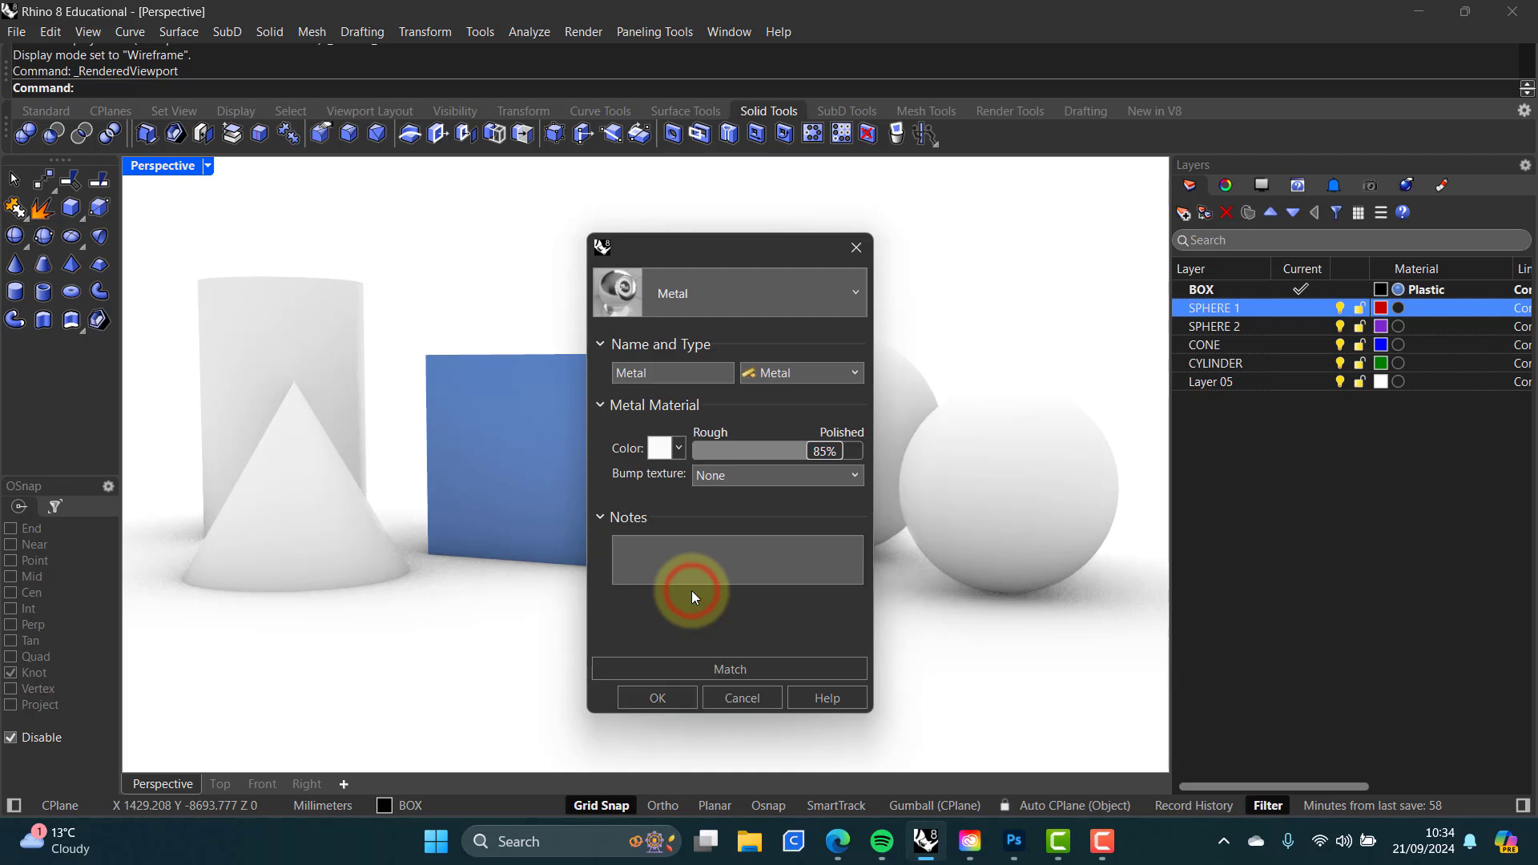
Step: Set the SPHERE 1 metal's colour to the Gold preset
left_click(660, 449)
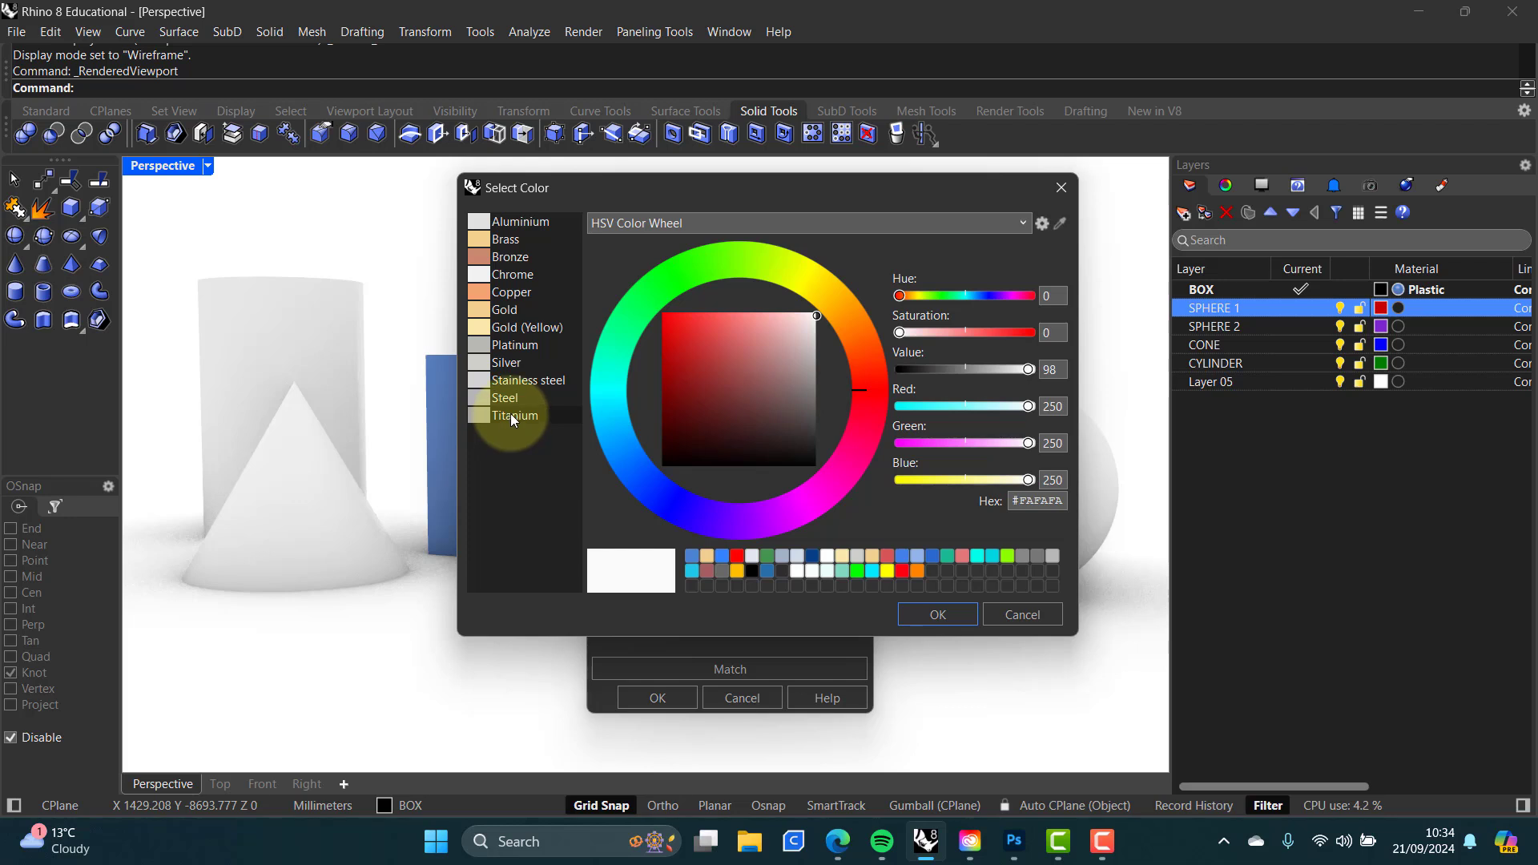
left_click(480, 308)
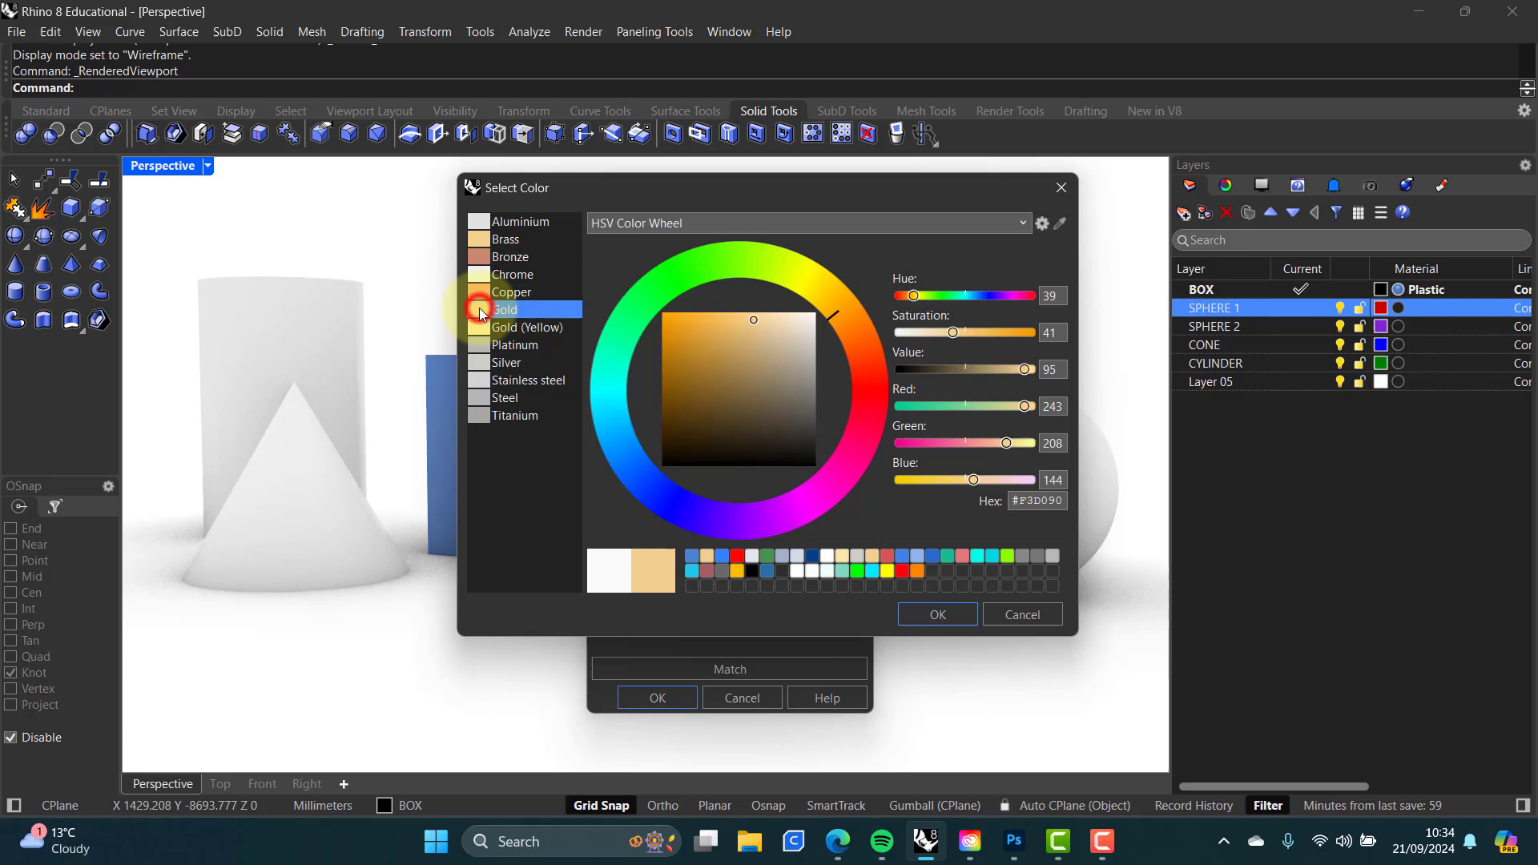
left_click(955, 612)
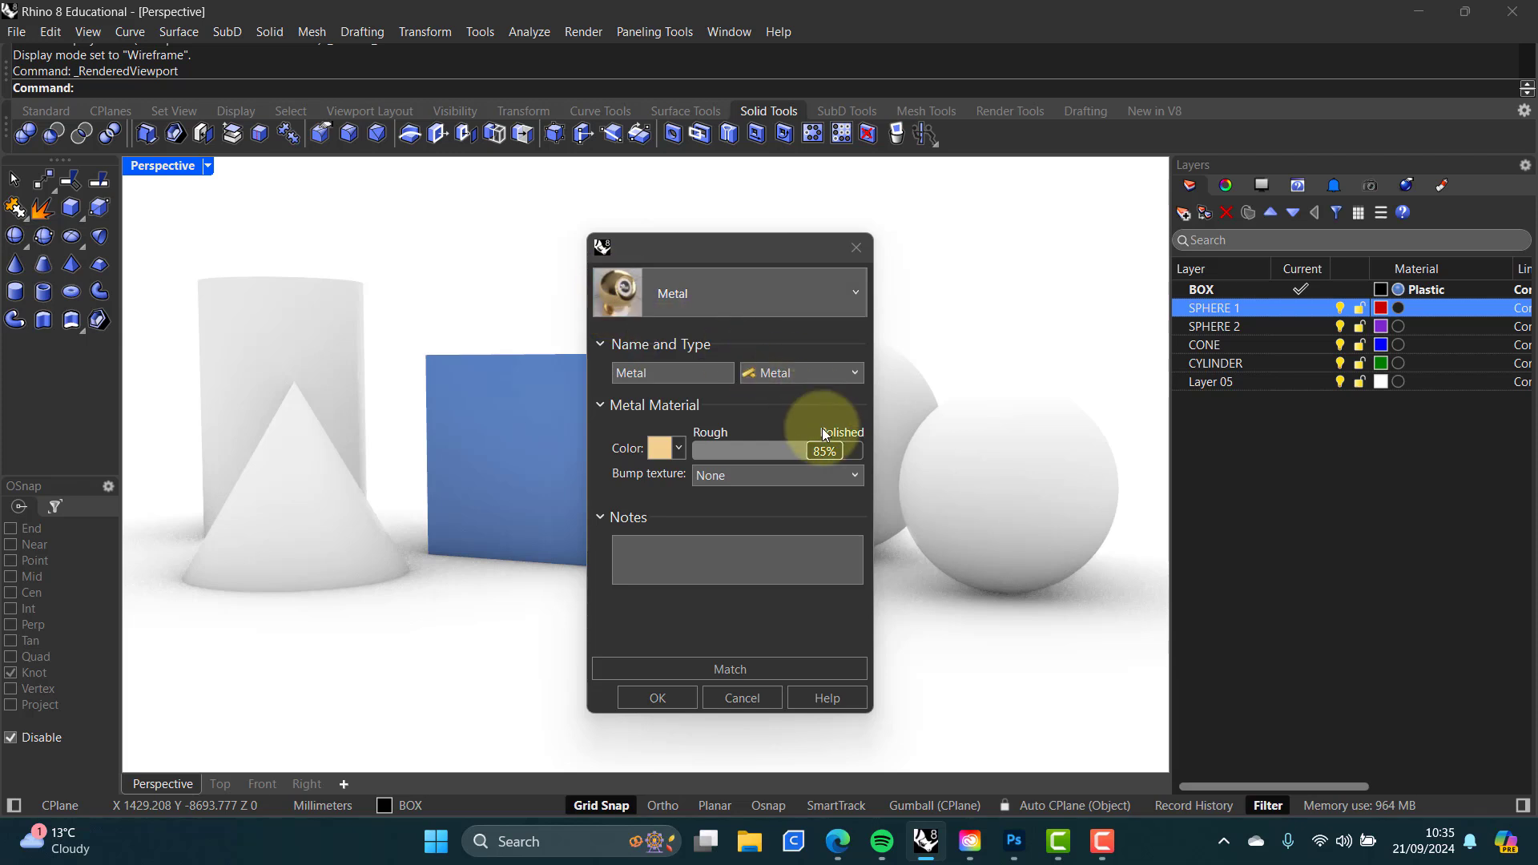
Step: Raise the SPHERE 1 metal's polish to 100% and apply the material to the layer
left_click(825, 450)
left_click_drag(851, 455, 886, 446)
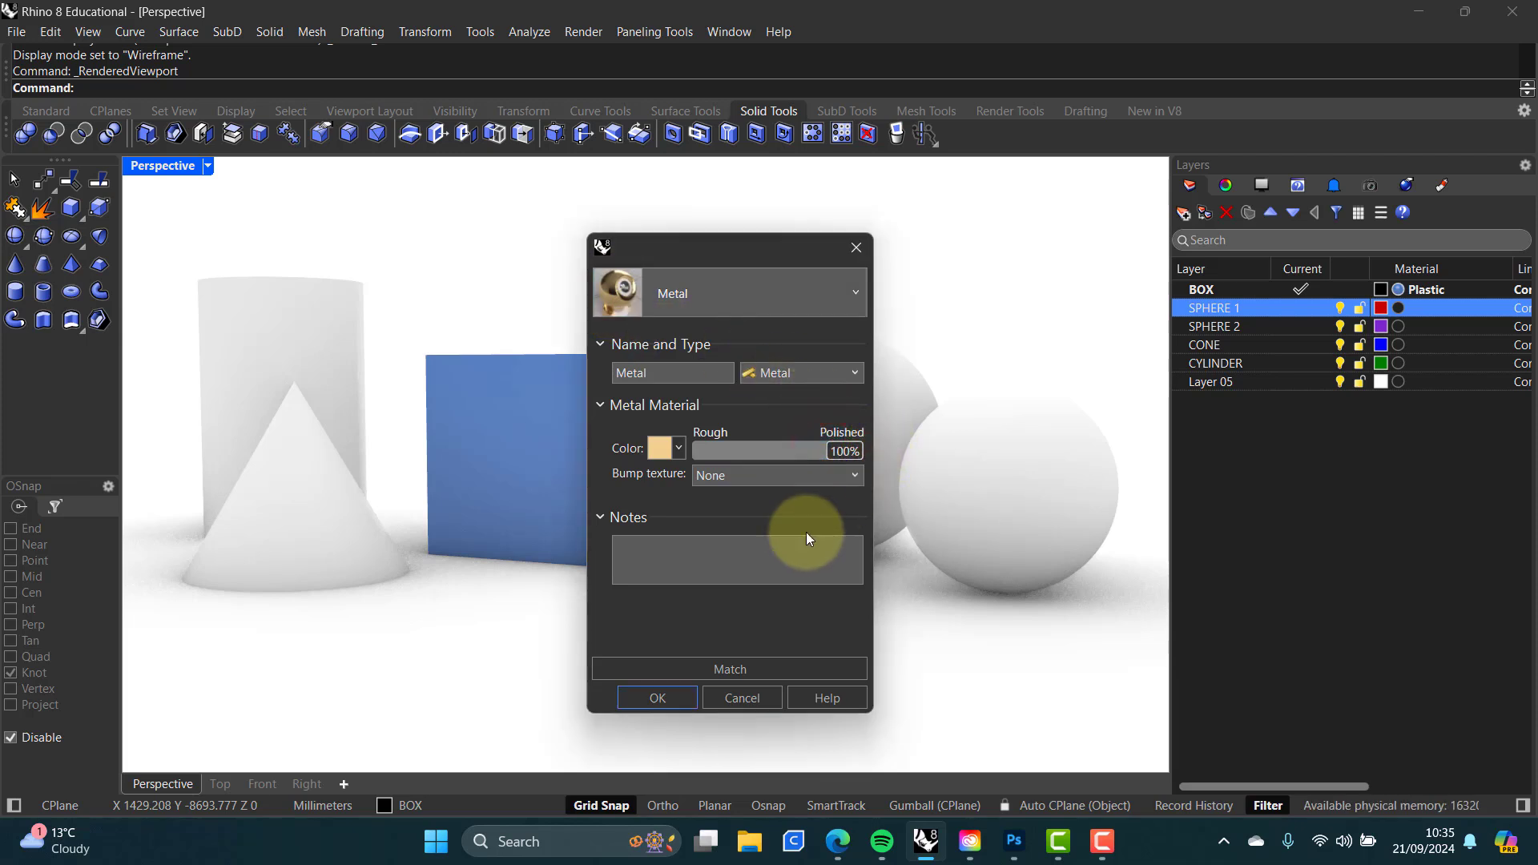
left_click(657, 697)
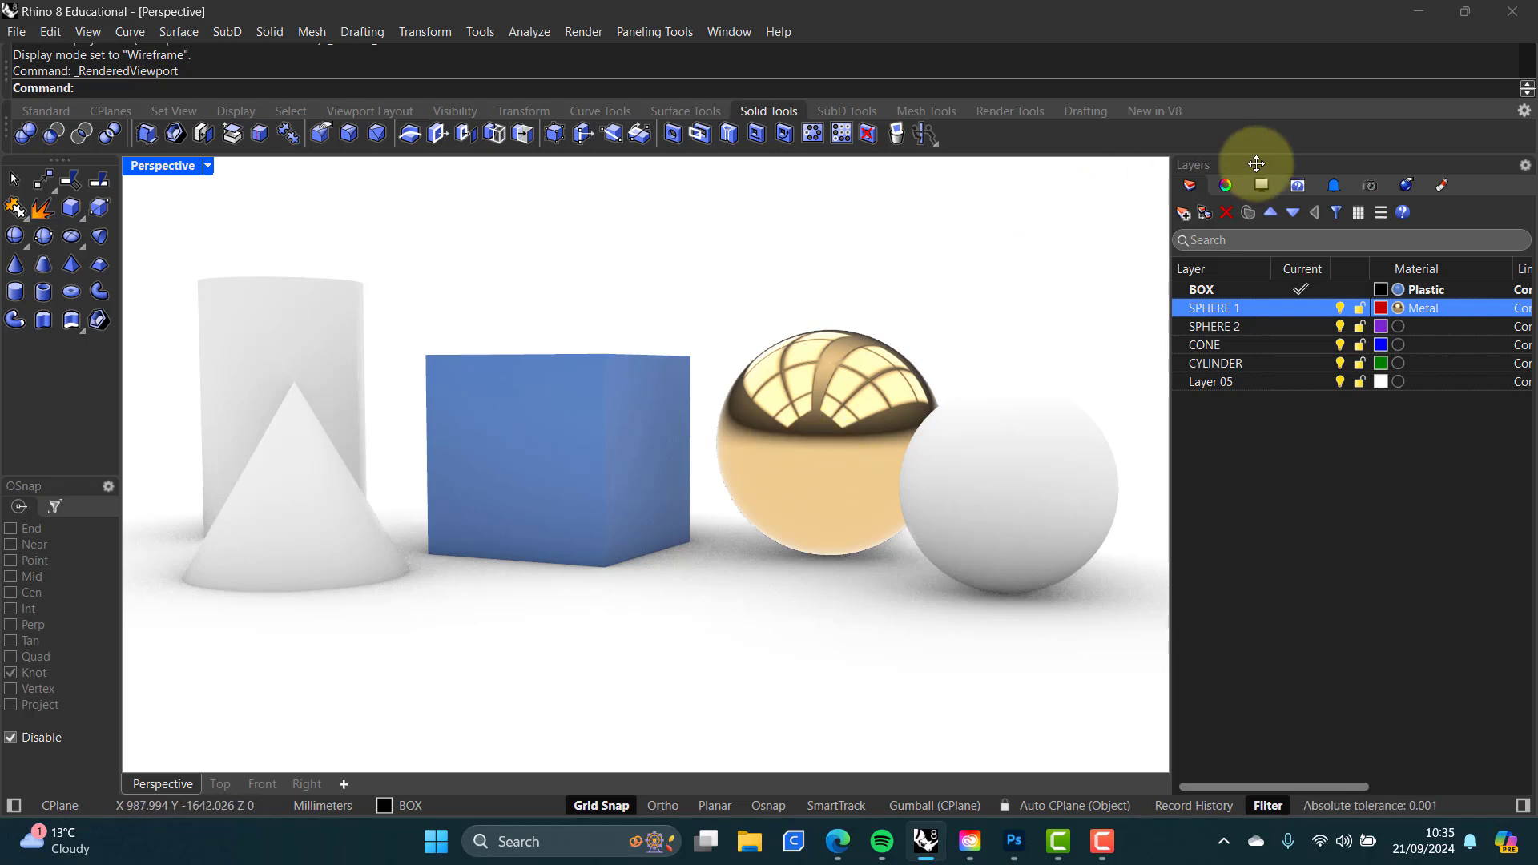
Step: Render the current perspective viewport with Rhino Render at draft quality
left_click(1409, 187)
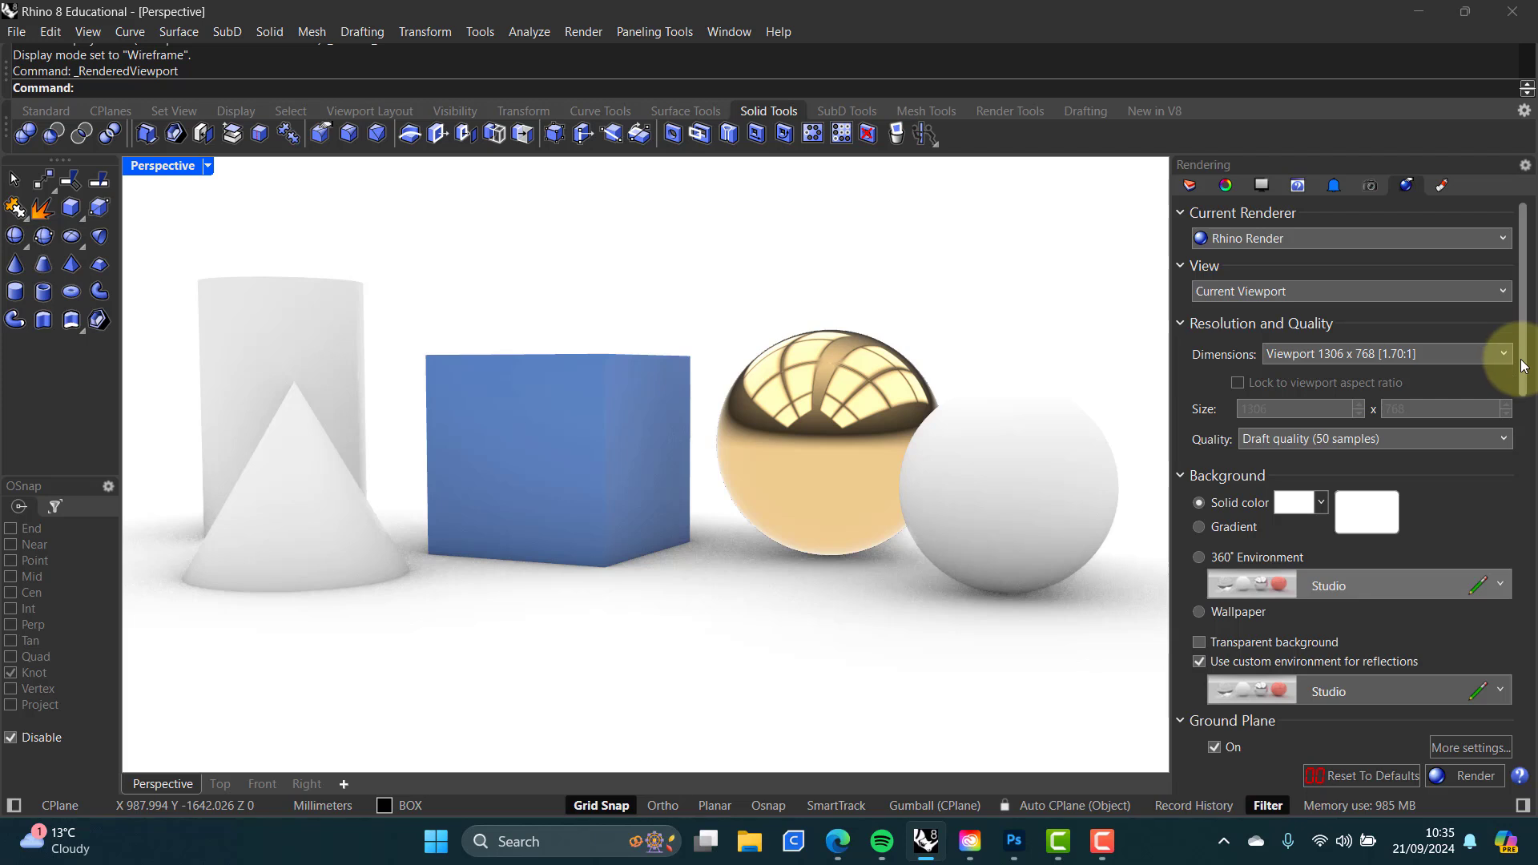
mouse_move(1522, 360)
left_mouse_down()
mouse_move(1528, 449)
mouse_move(1527, 365)
left_mouse_up()
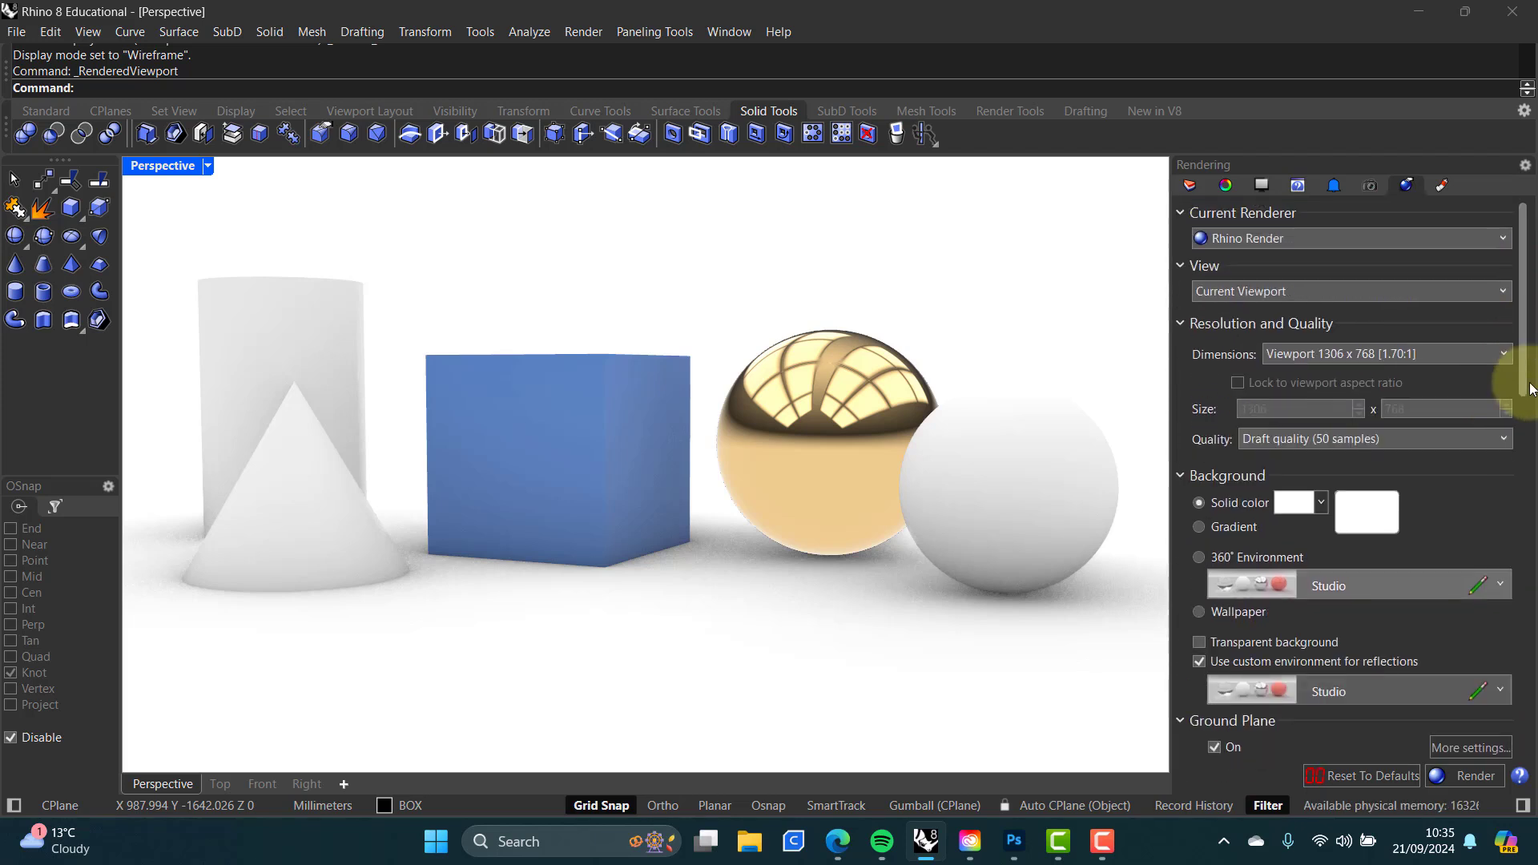
left_click(1471, 776)
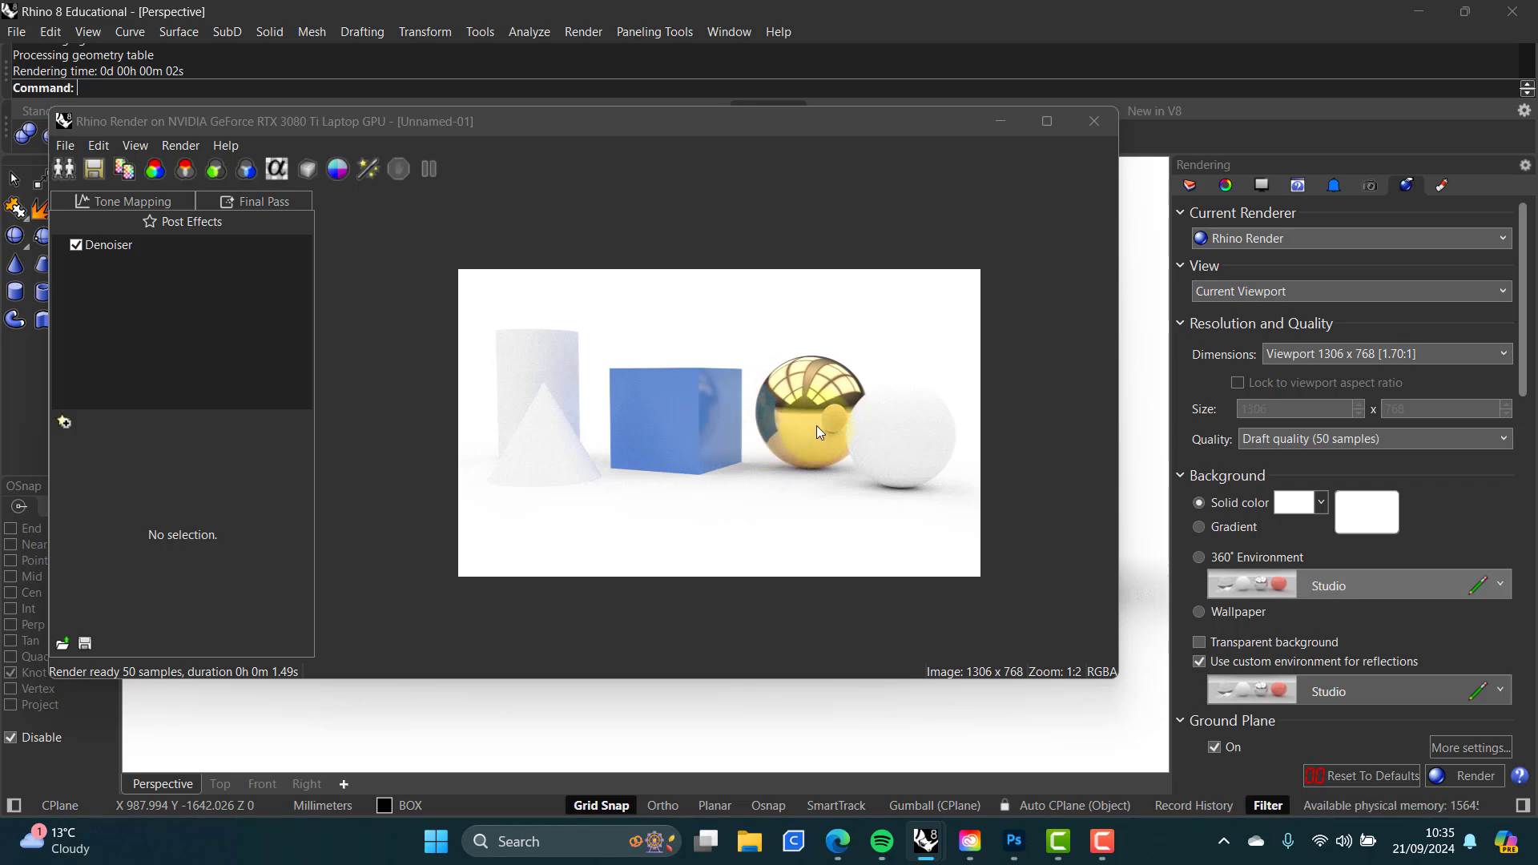
Step: Examine the reflections on the gold sphere and the blue box in the rendered image, and close the render window
scroll(753, 452, "up", 3)
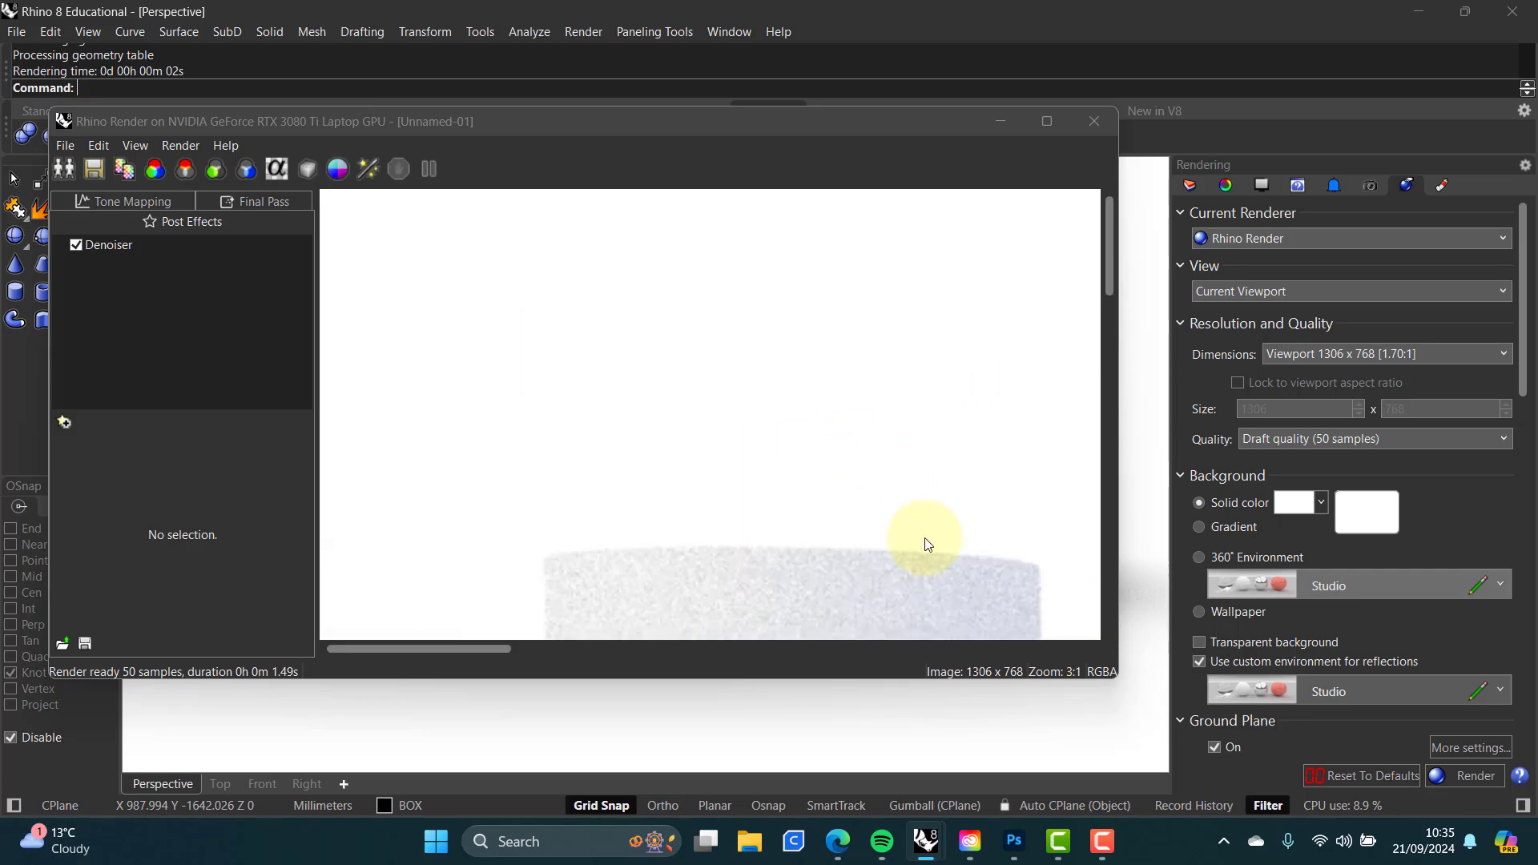
left_click_drag(1108, 255, 1122, 434)
left_click_drag(444, 645, 778, 637)
scroll(905, 375, "down", 1)
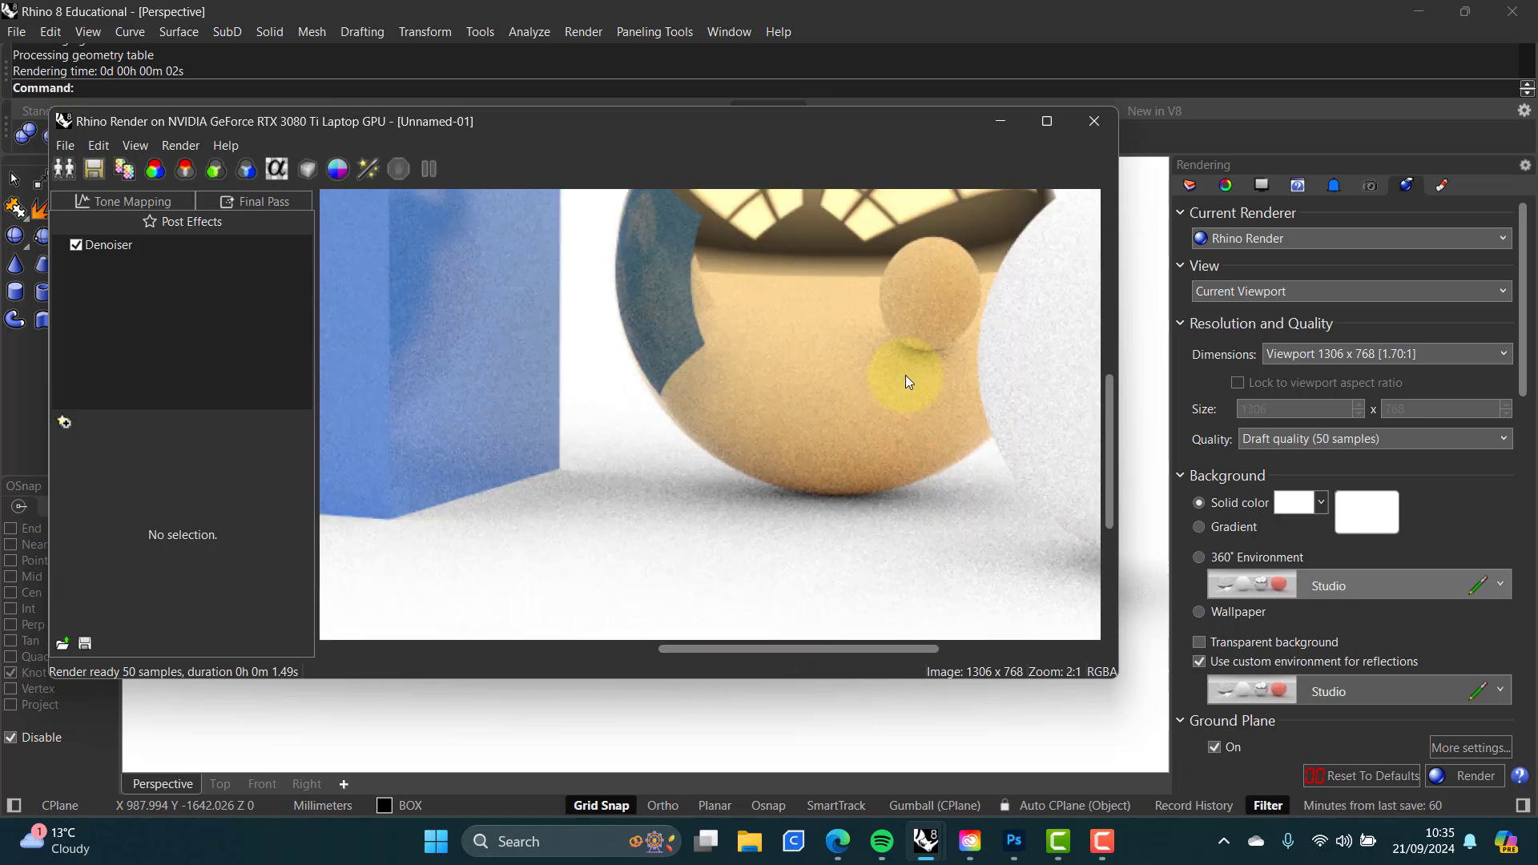
left_click_drag(1112, 405, 1104, 363)
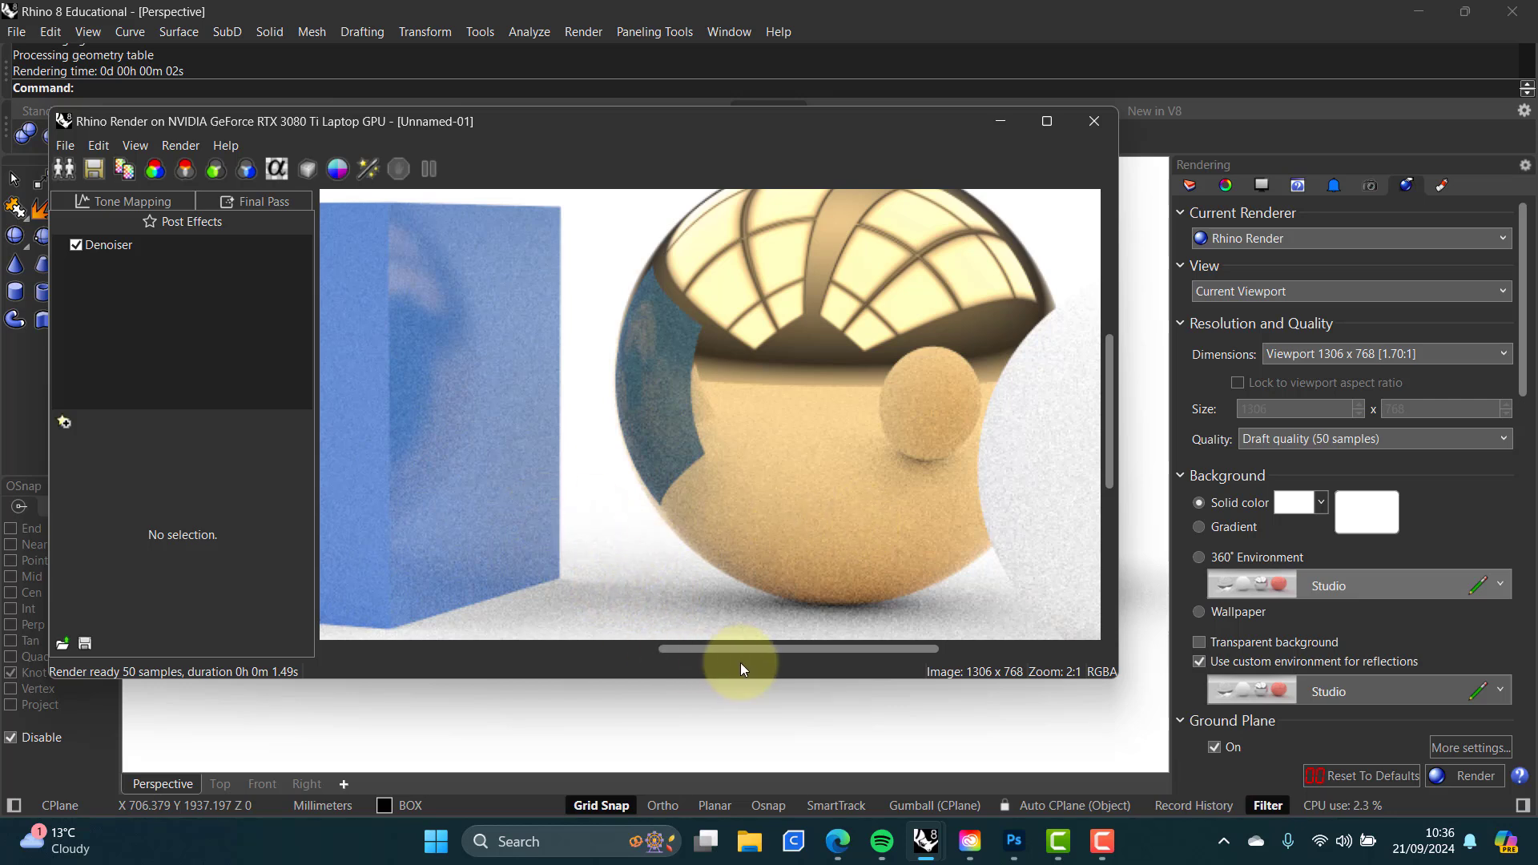
left_click_drag(741, 646, 510, 641)
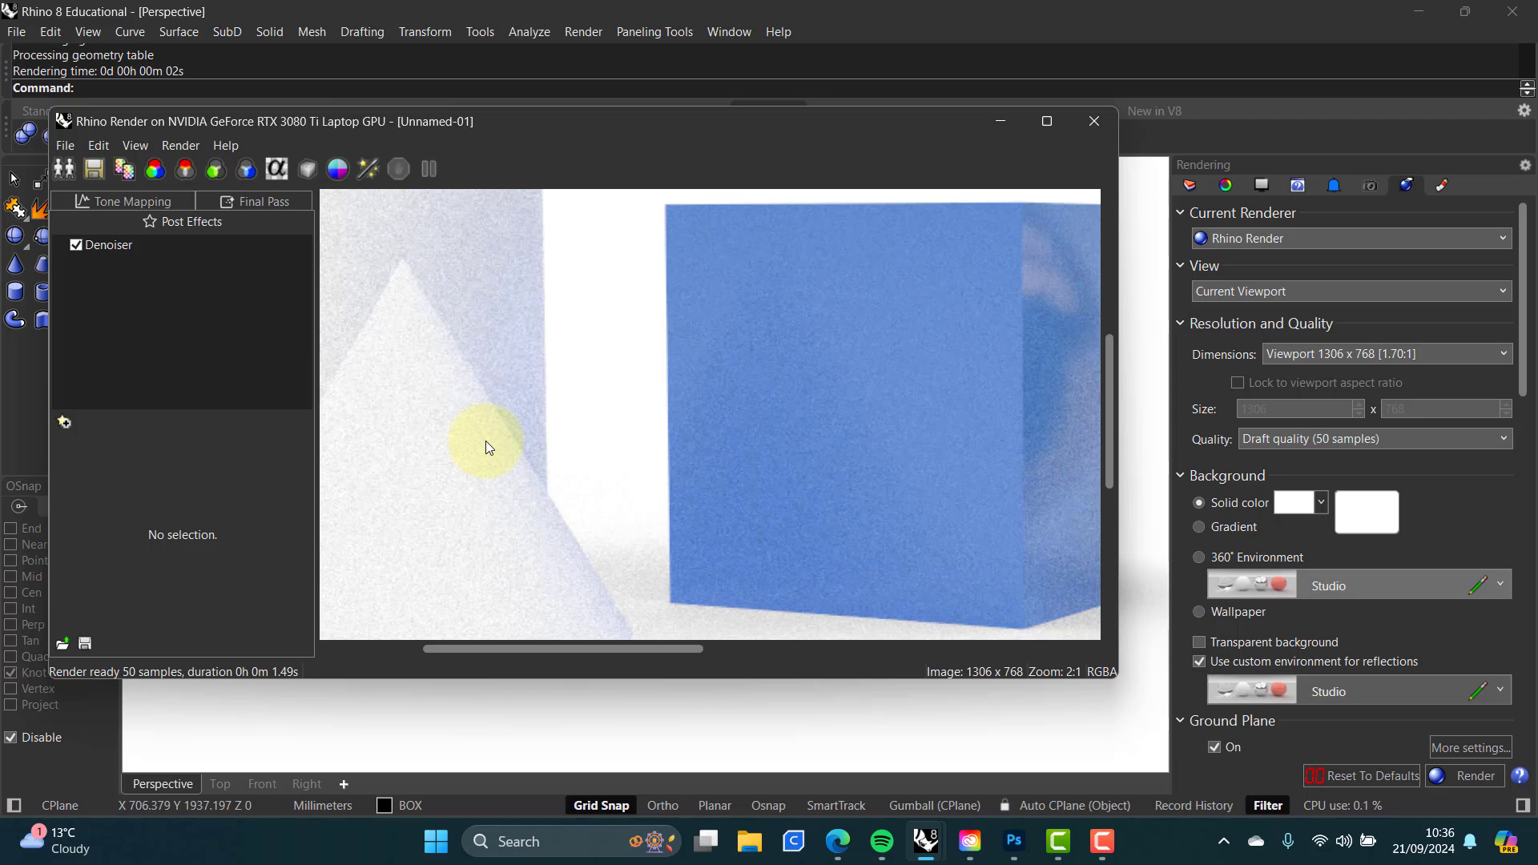
scroll(811, 362, "down", 2)
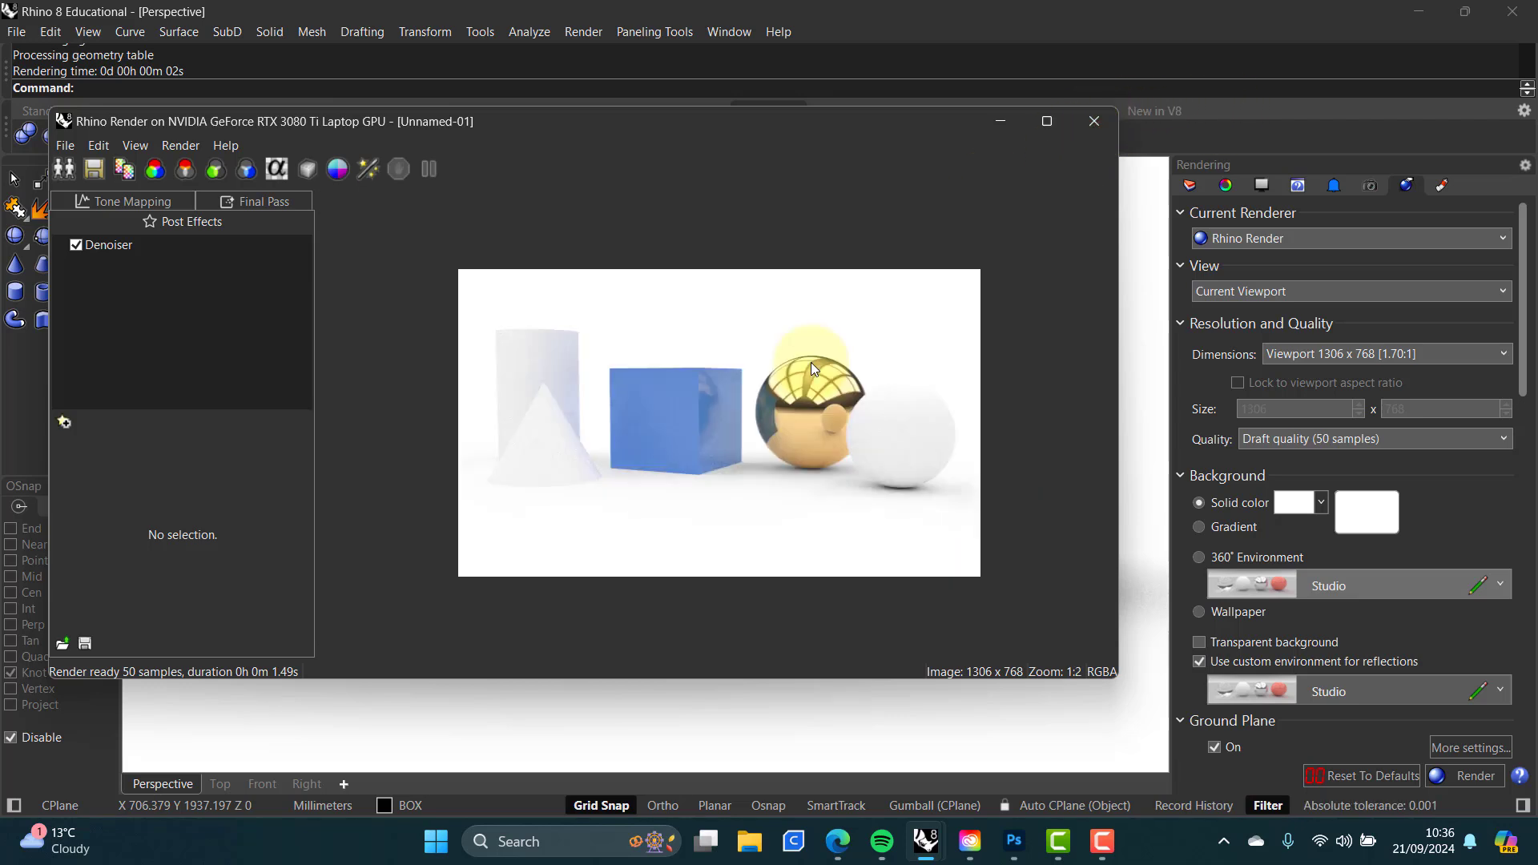
scroll(812, 359, "up", 1)
left_click(730, 649)
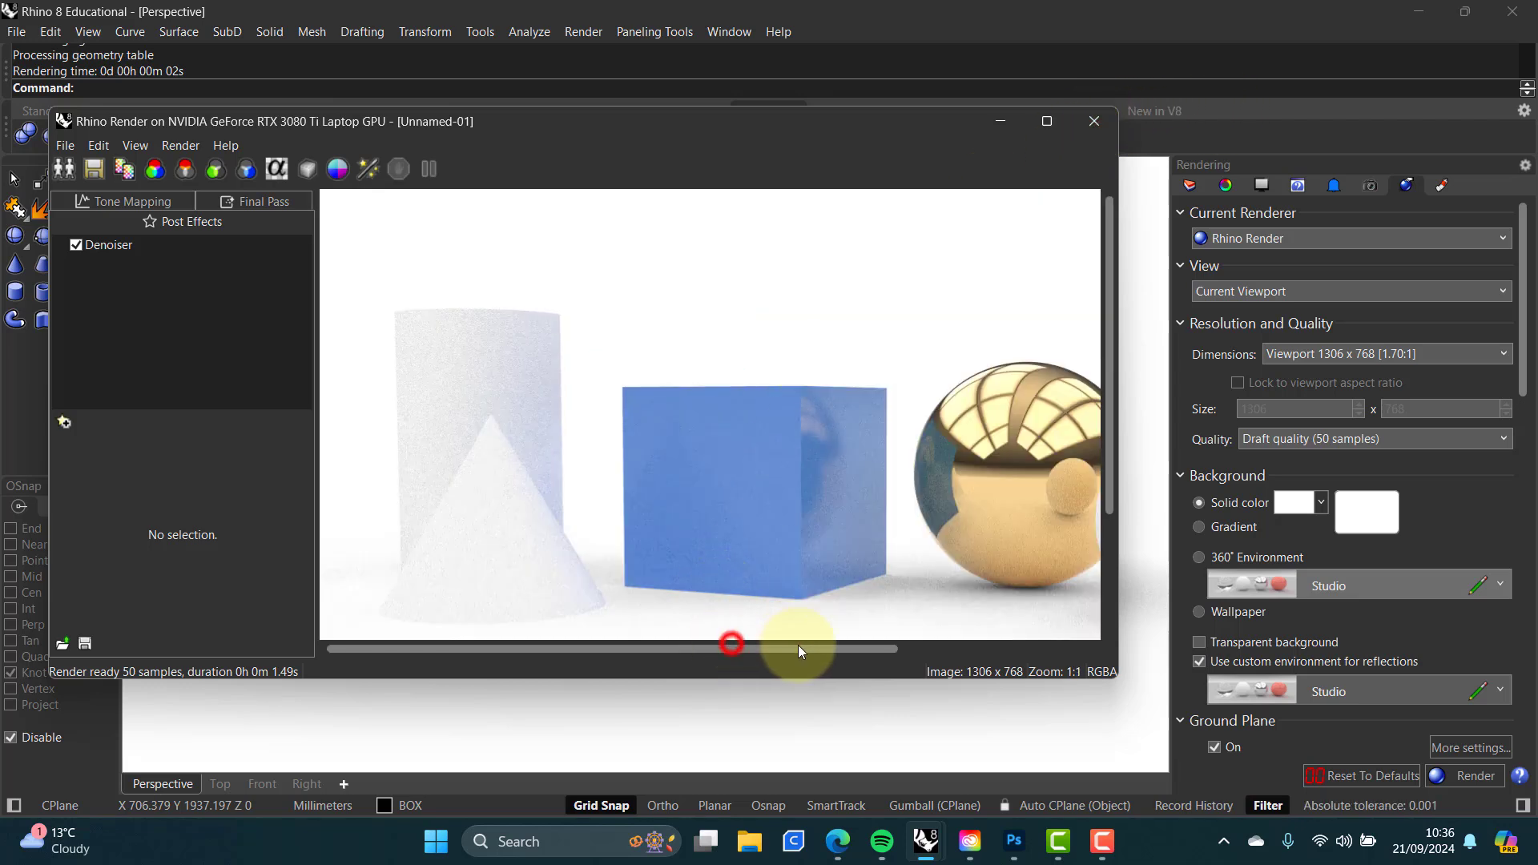
left_click_drag(800, 649, 891, 649)
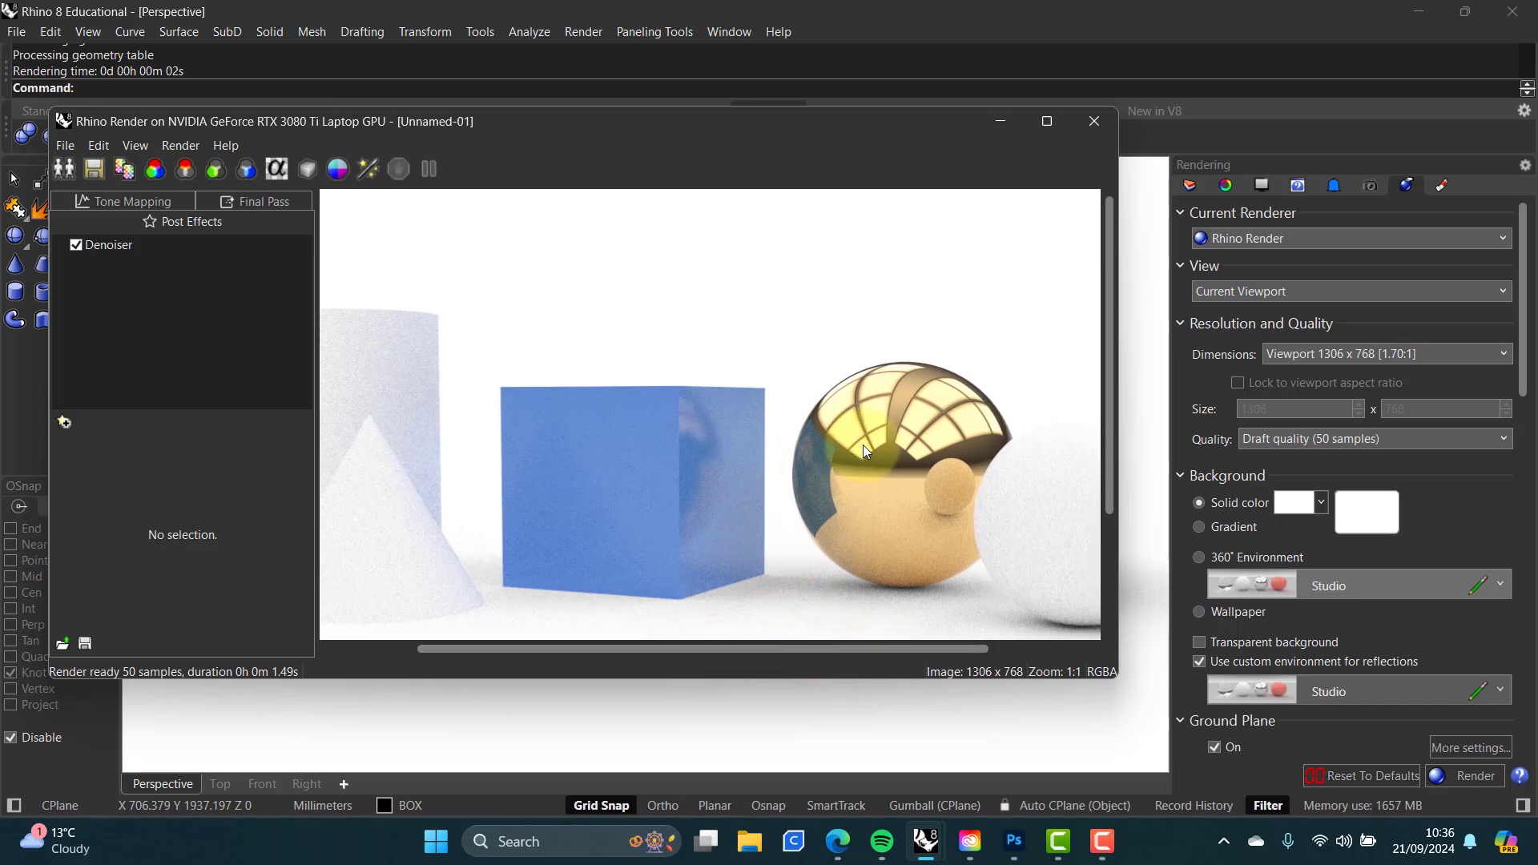
left_click(1094, 121)
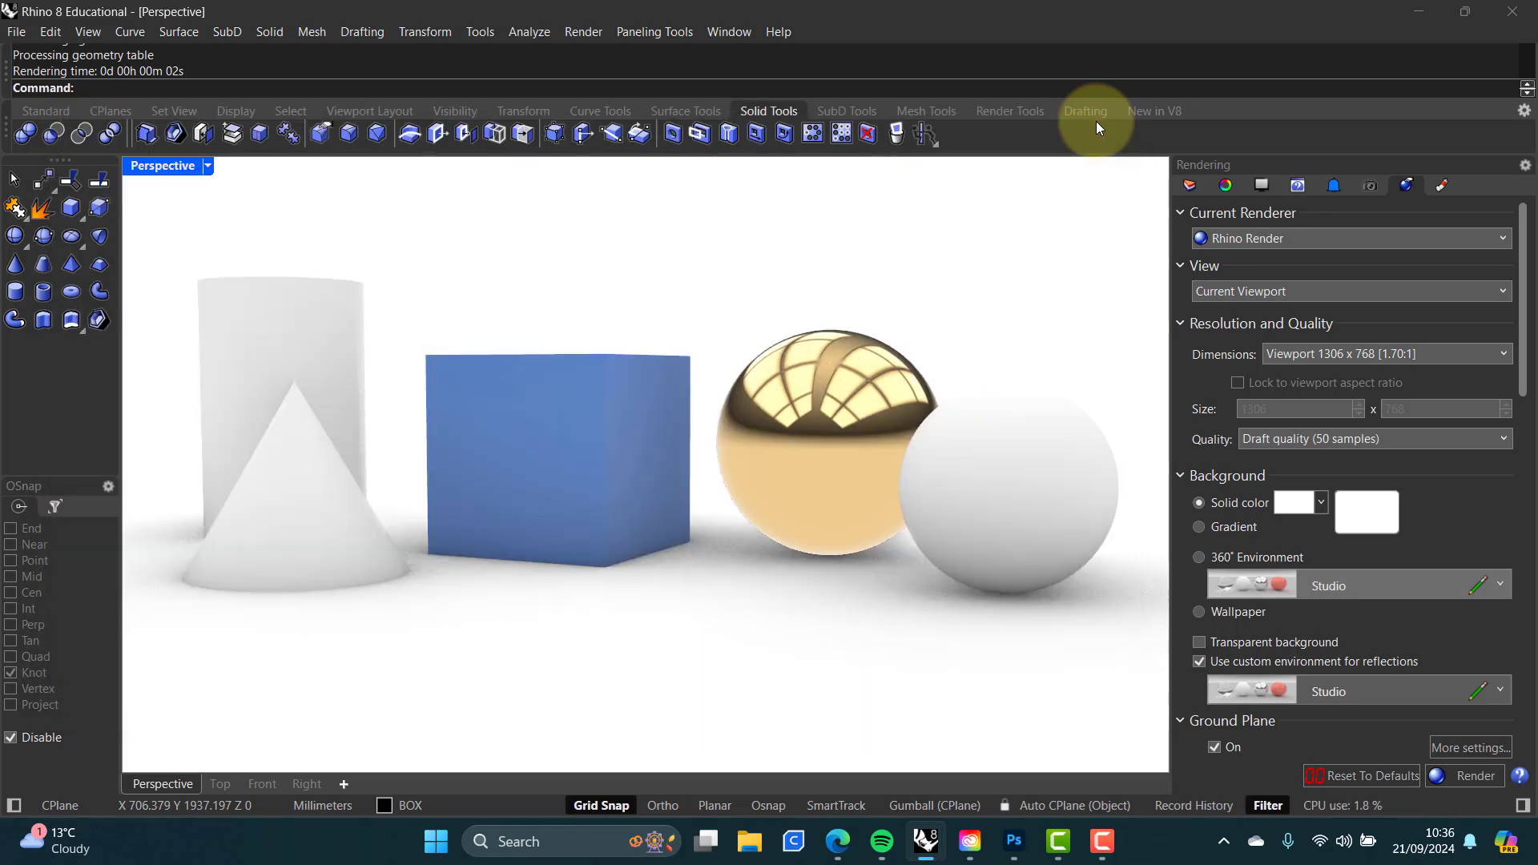
Step: Create a new Metal material for the SPHERE 2 layer in place of the default material
left_click(1190, 187)
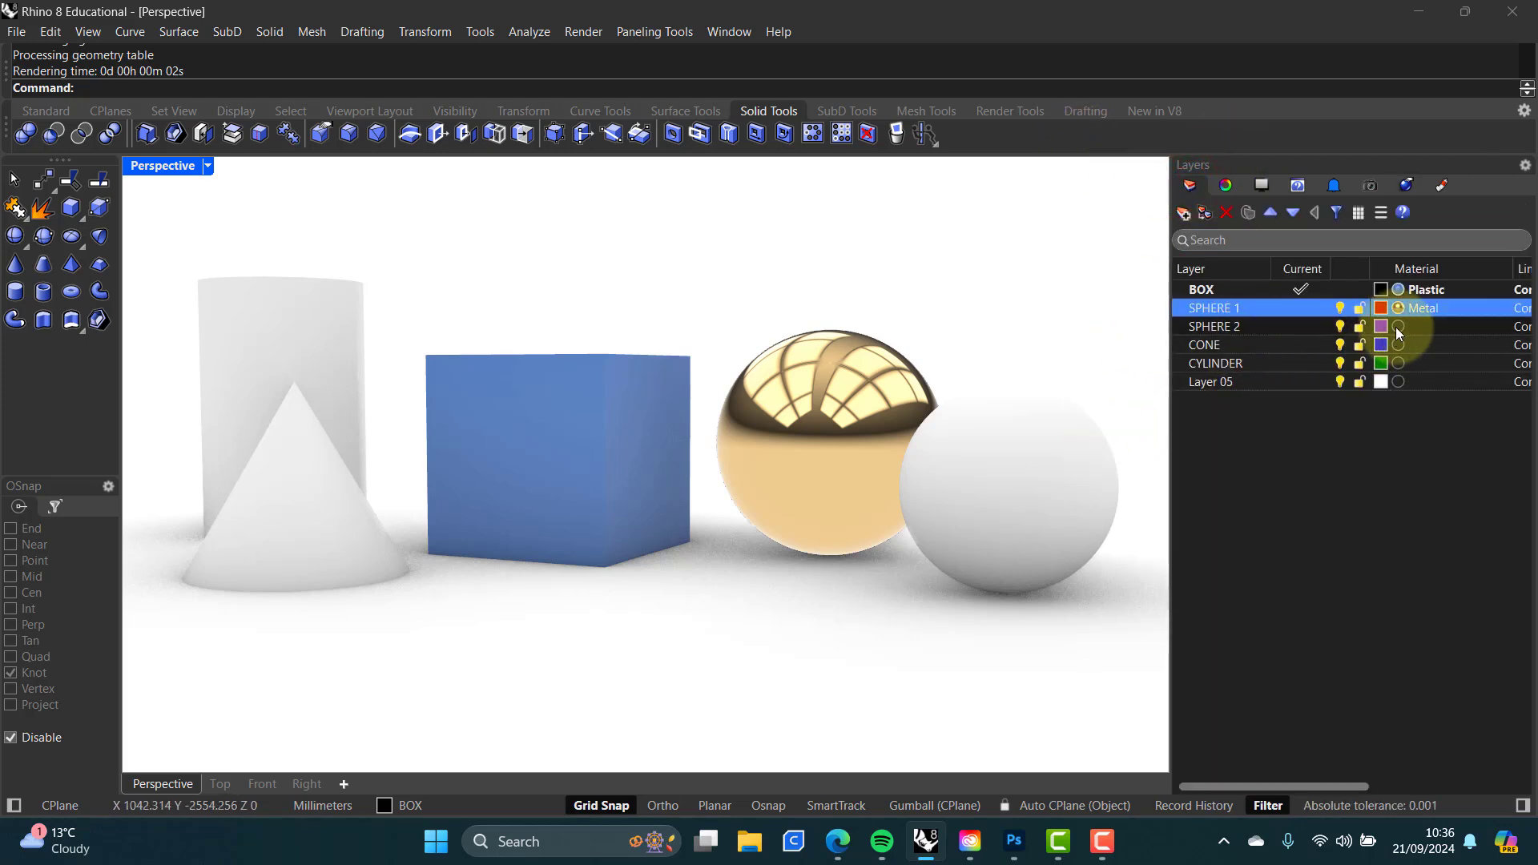
left_click(1396, 327)
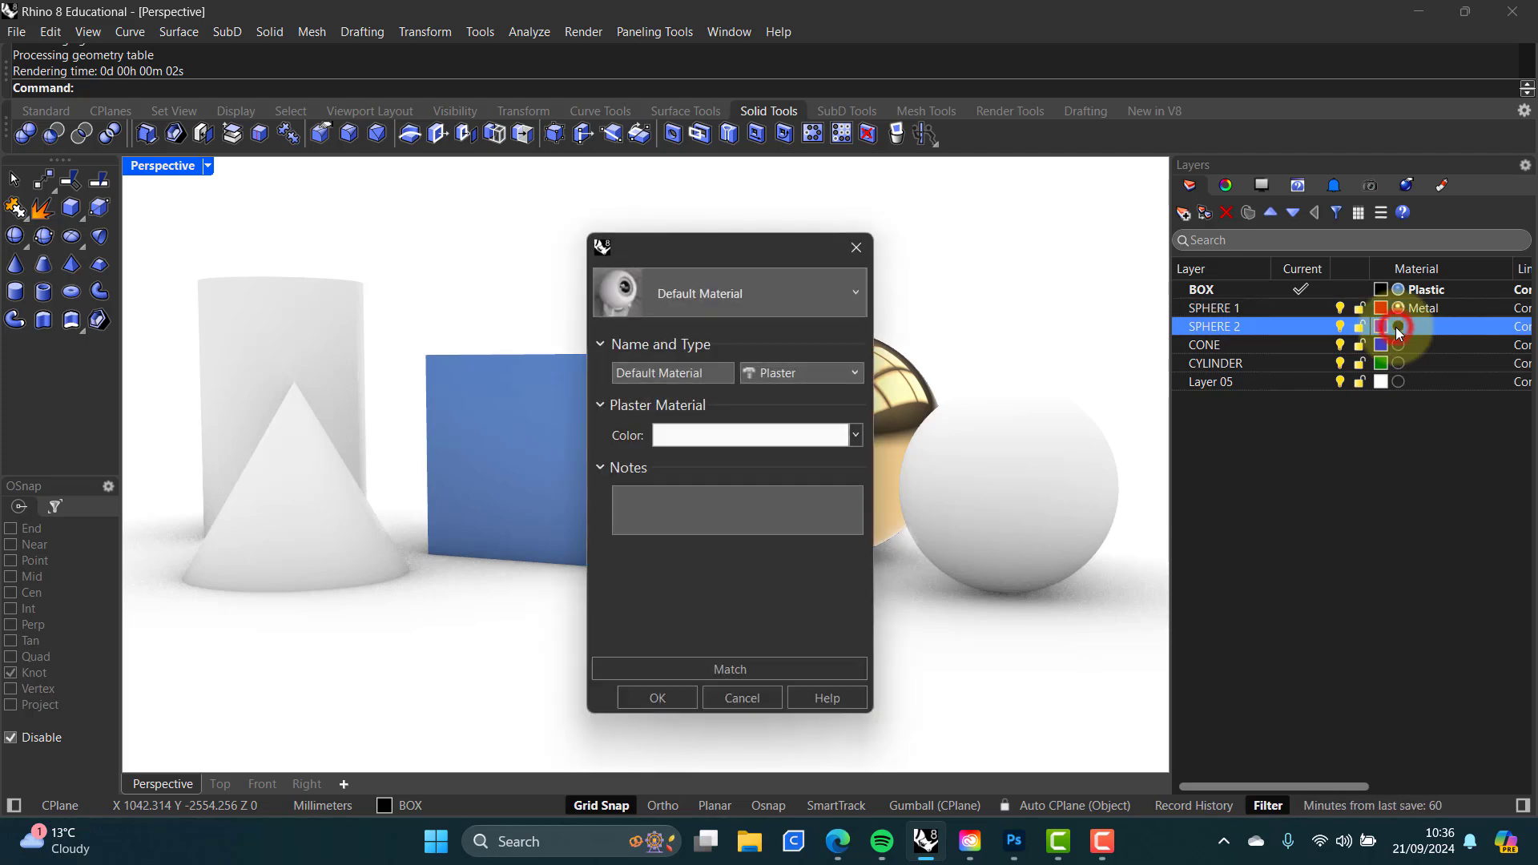
left_click(854, 293)
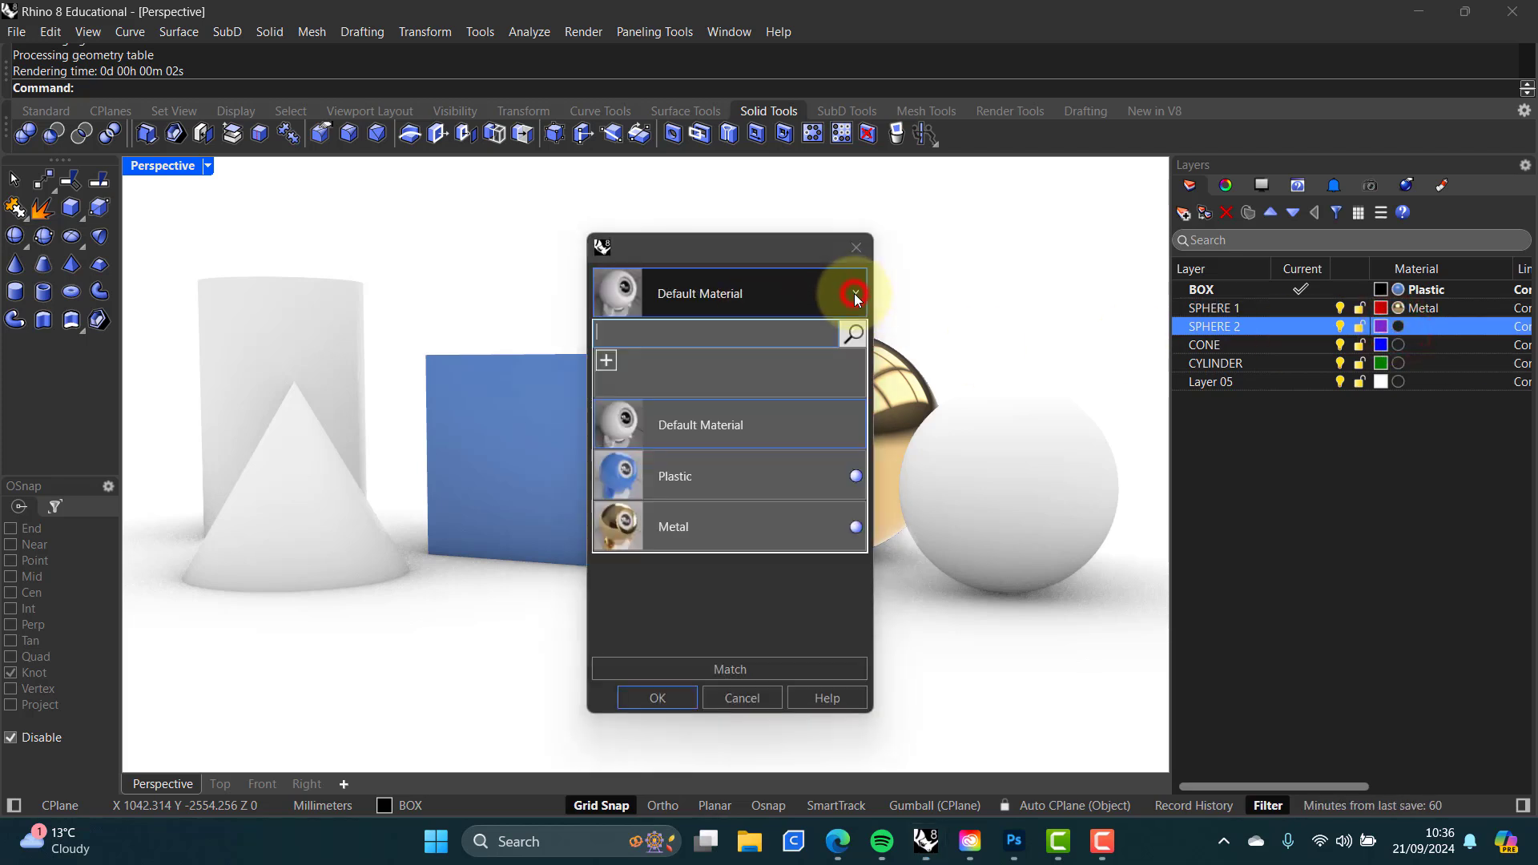
left_click(605, 362)
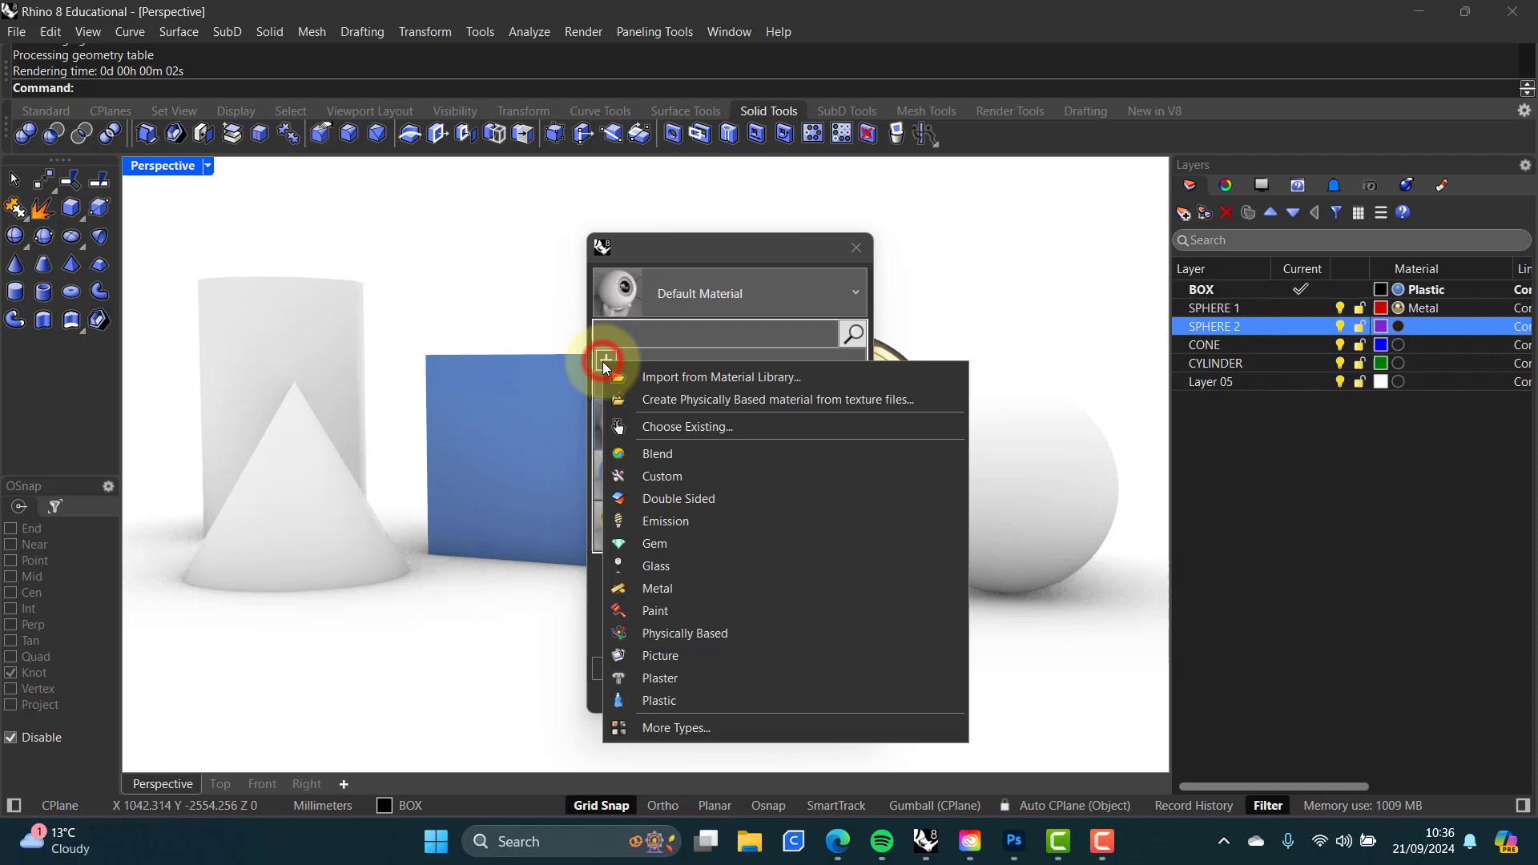
left_click(667, 588)
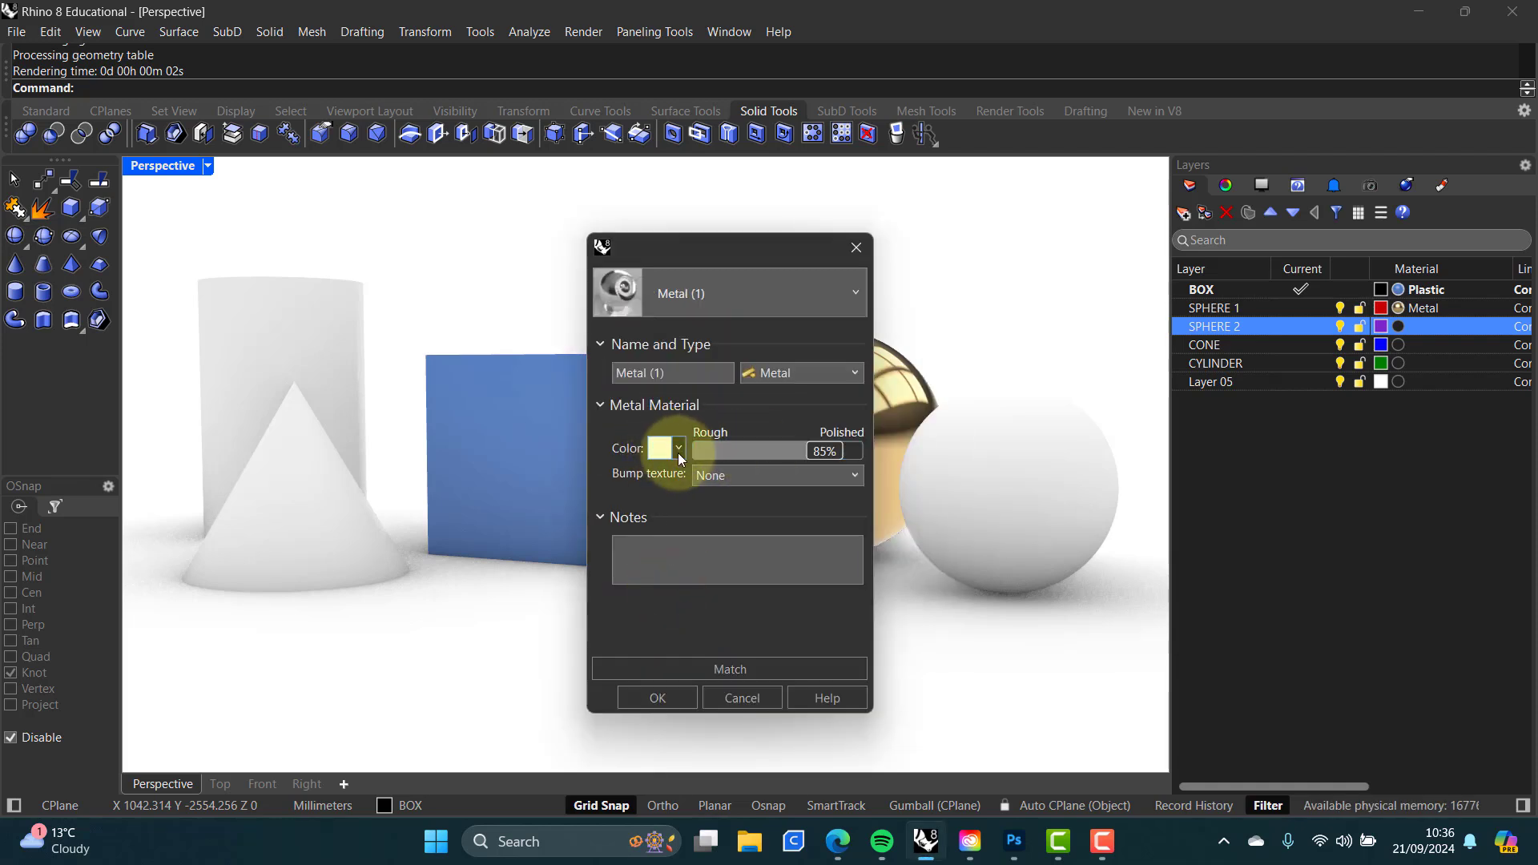
Step: Set the SPHERE 2 metal's polish to 64% and its colour to the Silver preset, and apply it to the layer
left_click_drag(834, 450, 798, 463)
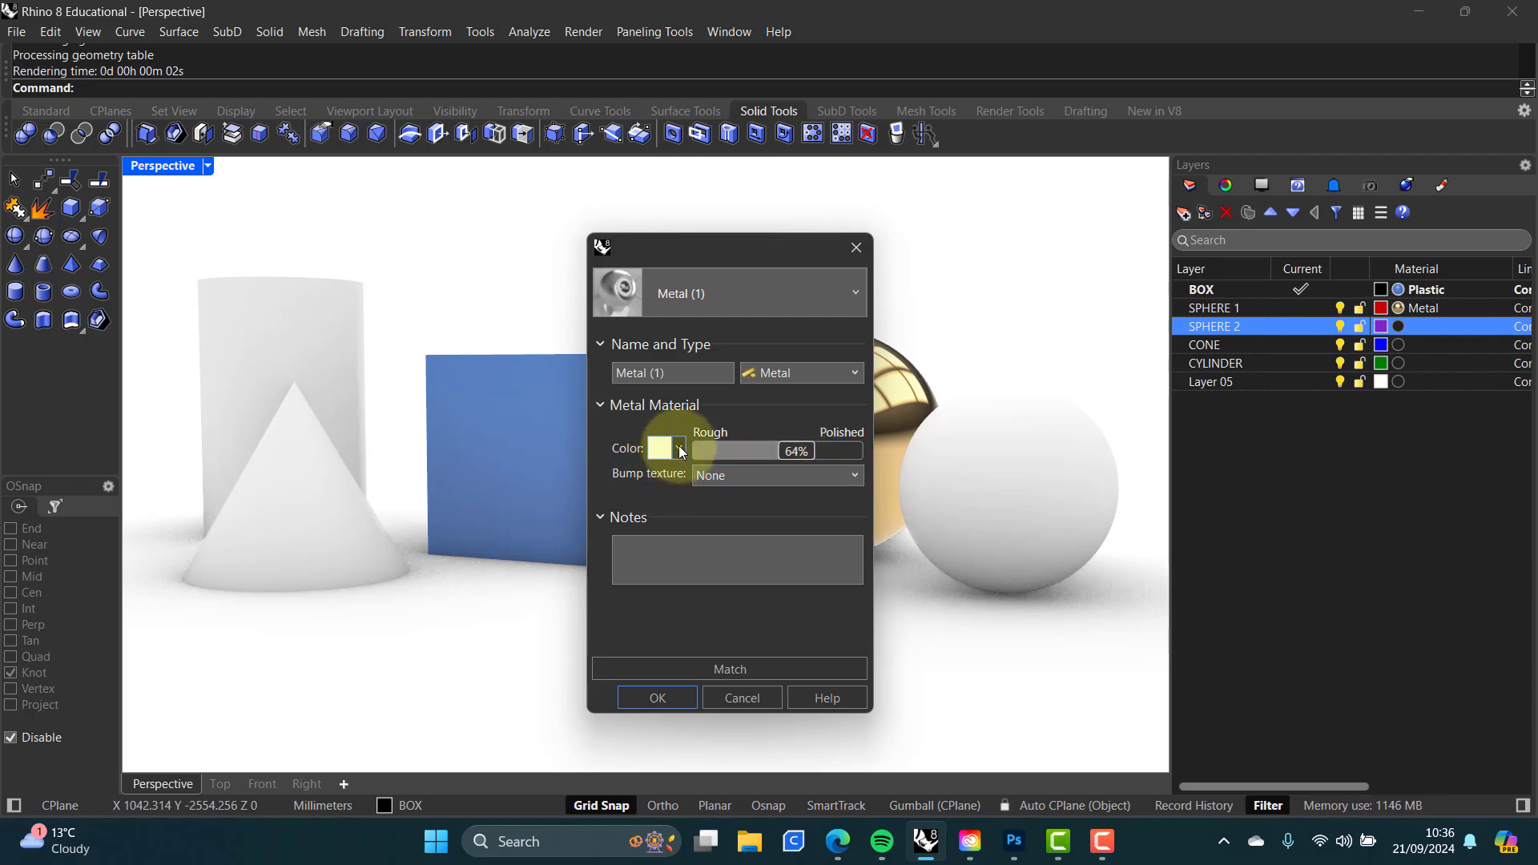
left_click(679, 448)
left_click(662, 447)
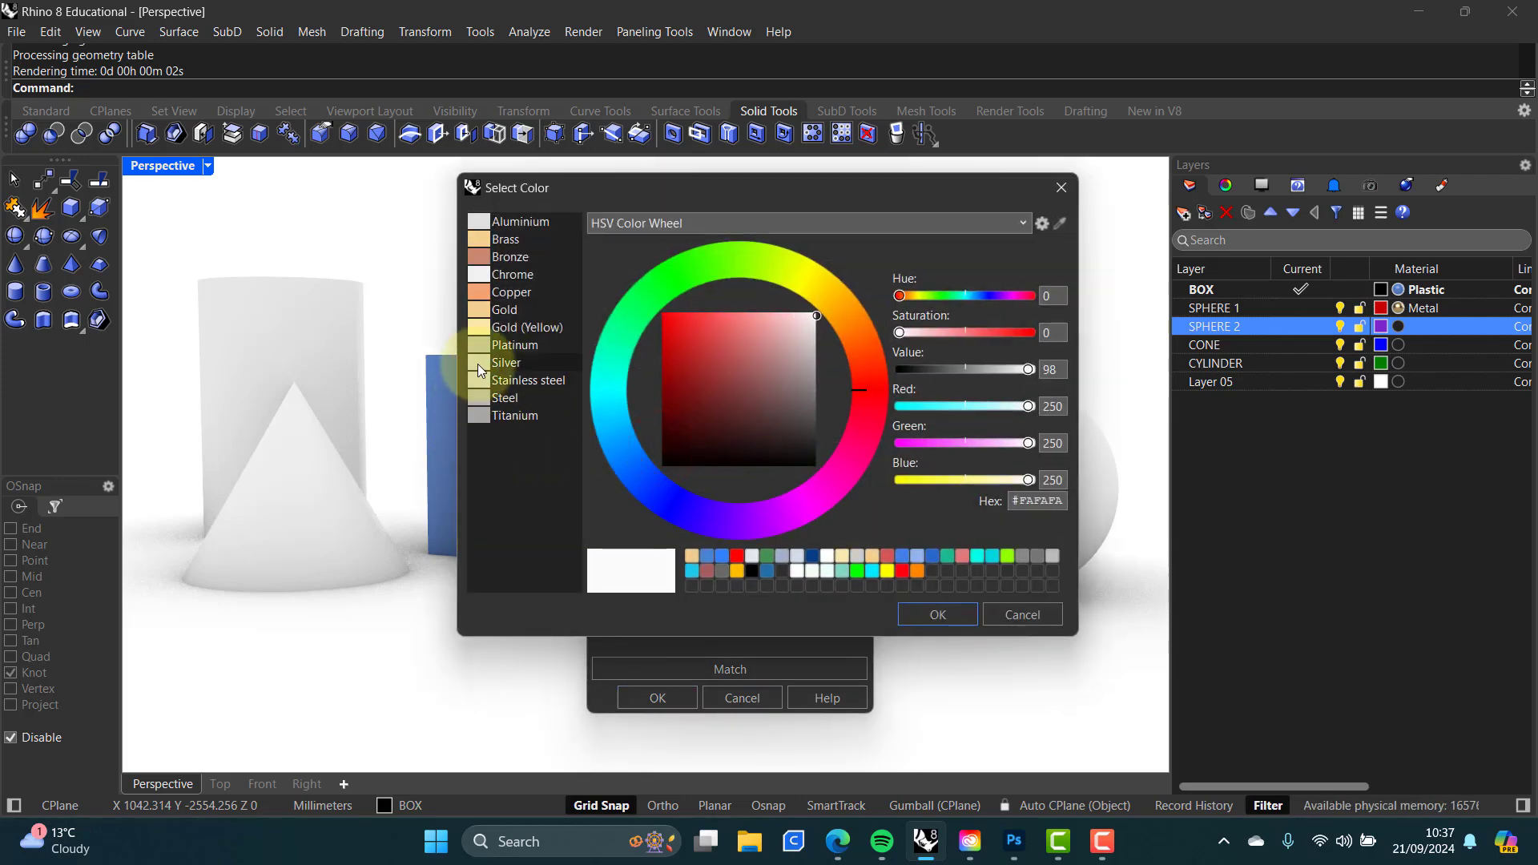
left_click(481, 369)
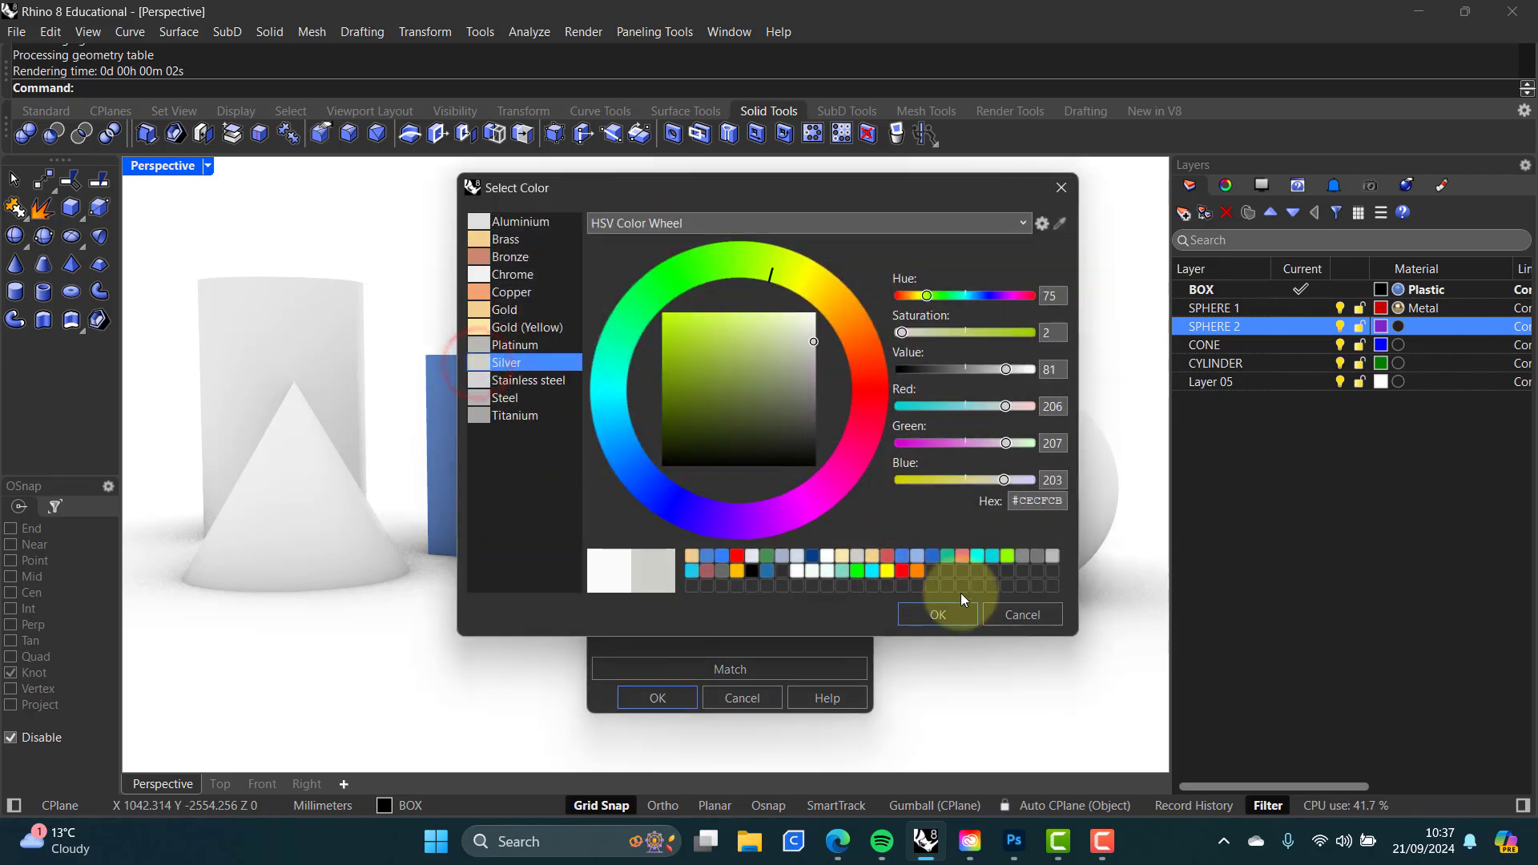
left_click(934, 614)
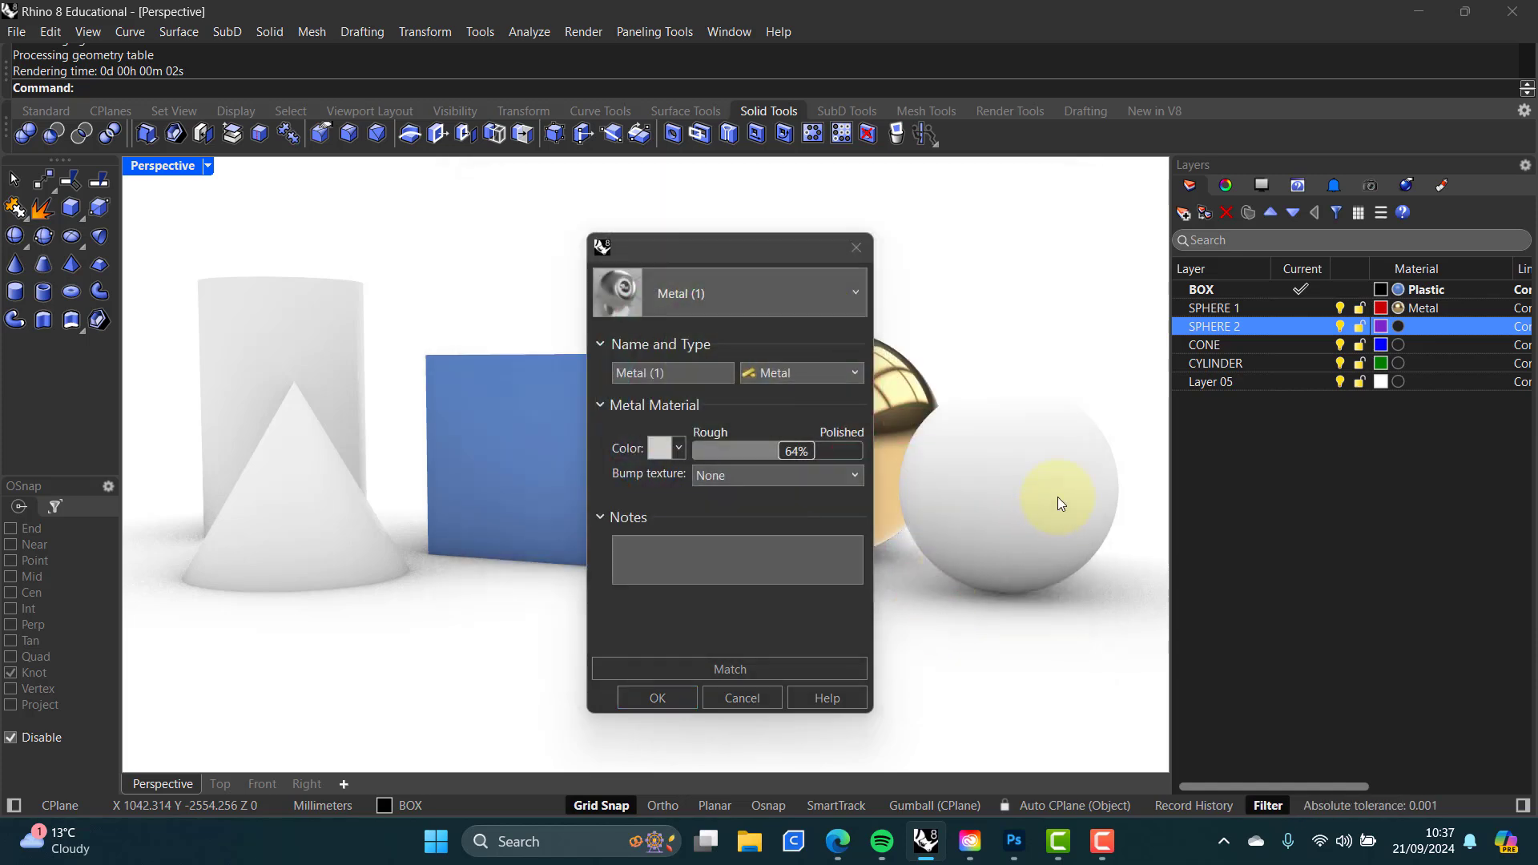
left_click(659, 699)
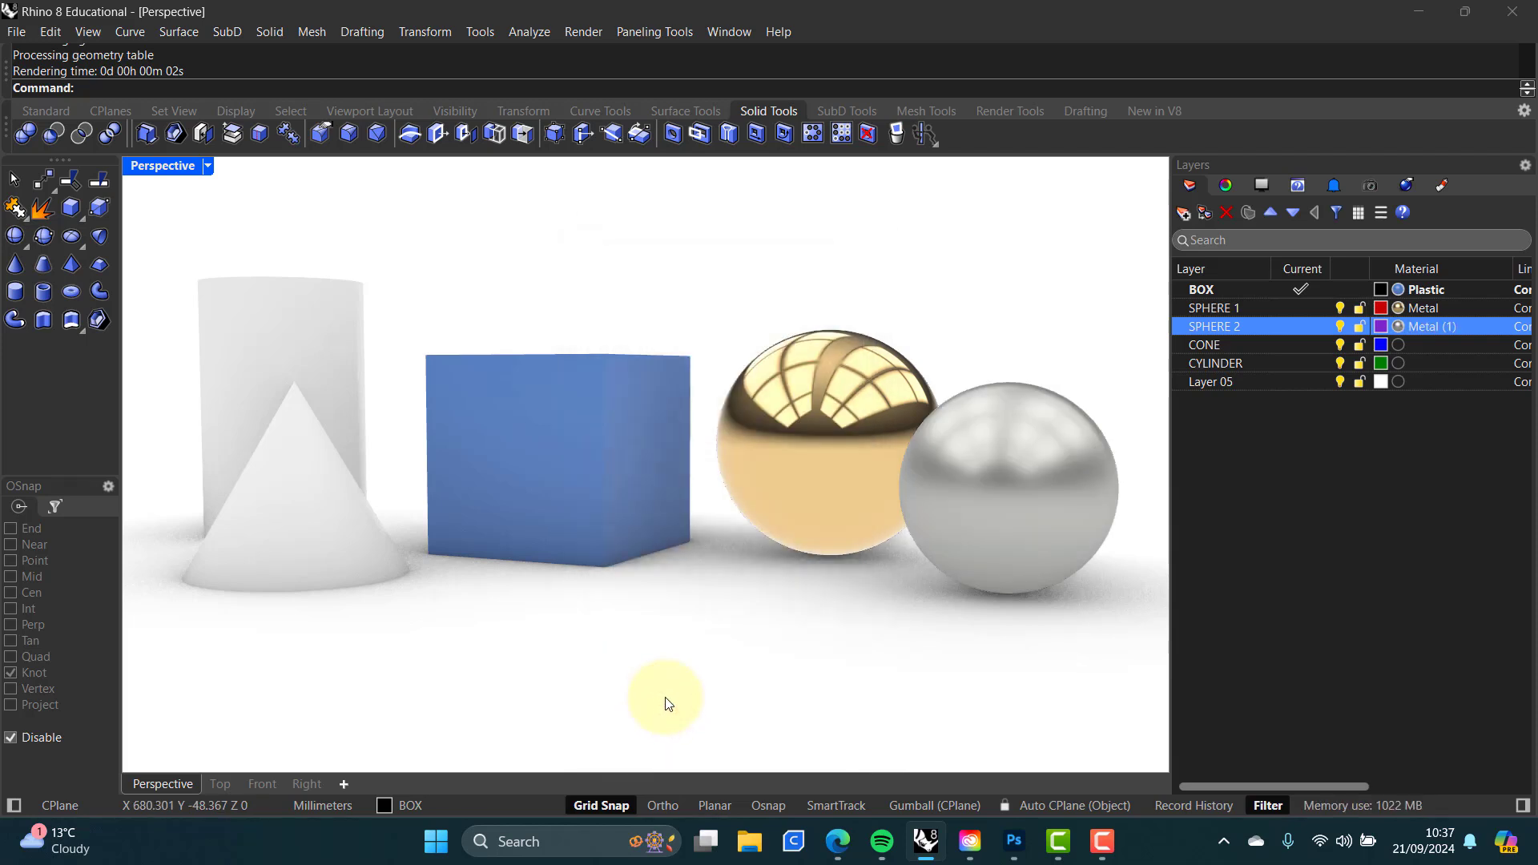
Step: Assign the gold Metal material to only the box's side face nearest the spheres
mouse_move(735, 642)
right_mouse_down()
mouse_move(731, 614)
mouse_move(734, 652)
right_mouse_up()
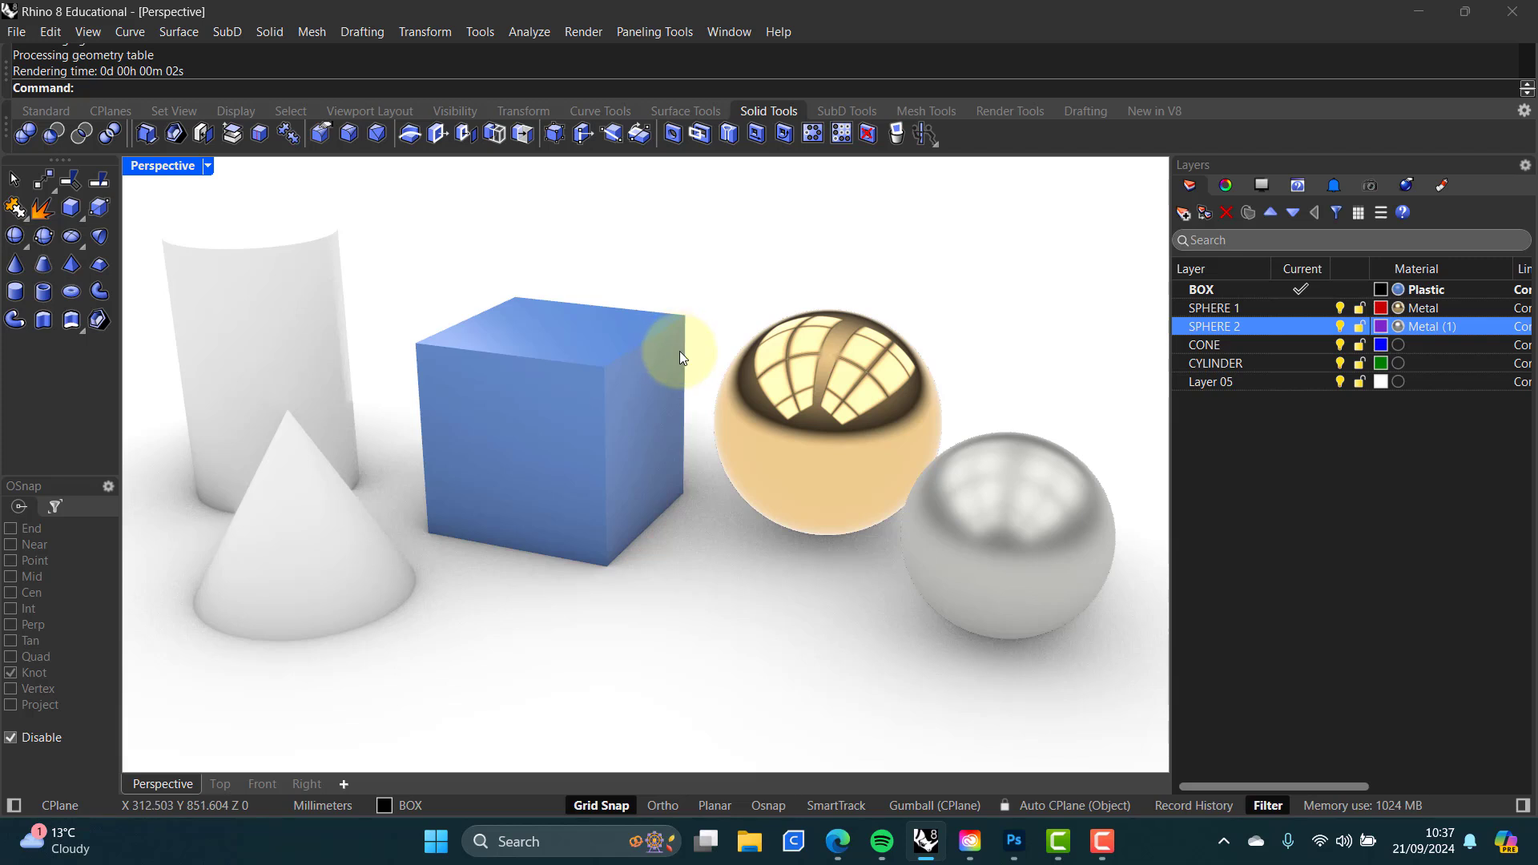
left_click(647, 424, "ctrl+shift")
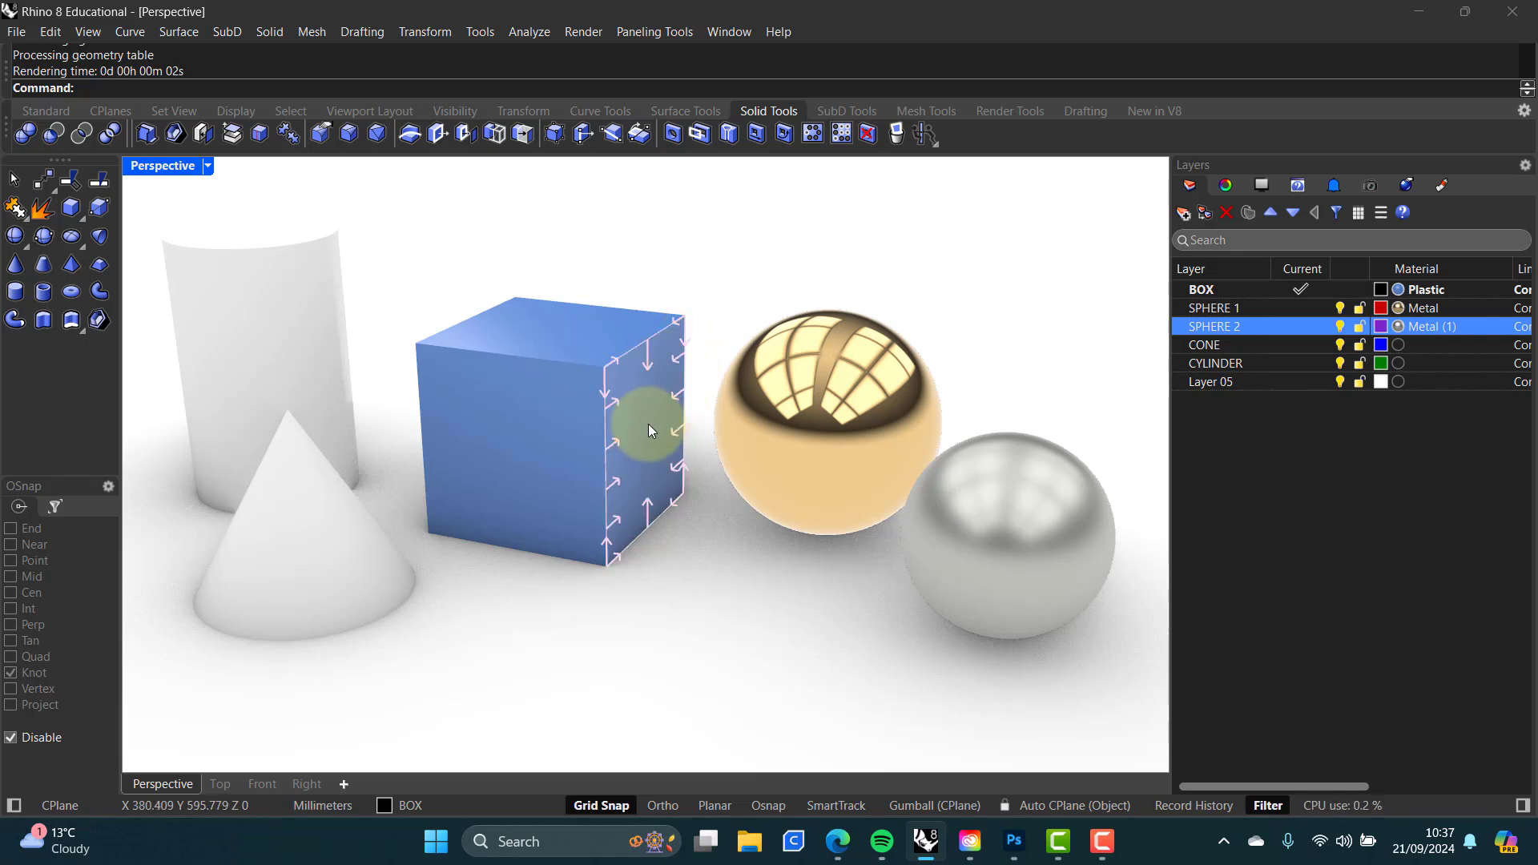
left_click(648, 424, "ctrl+shift")
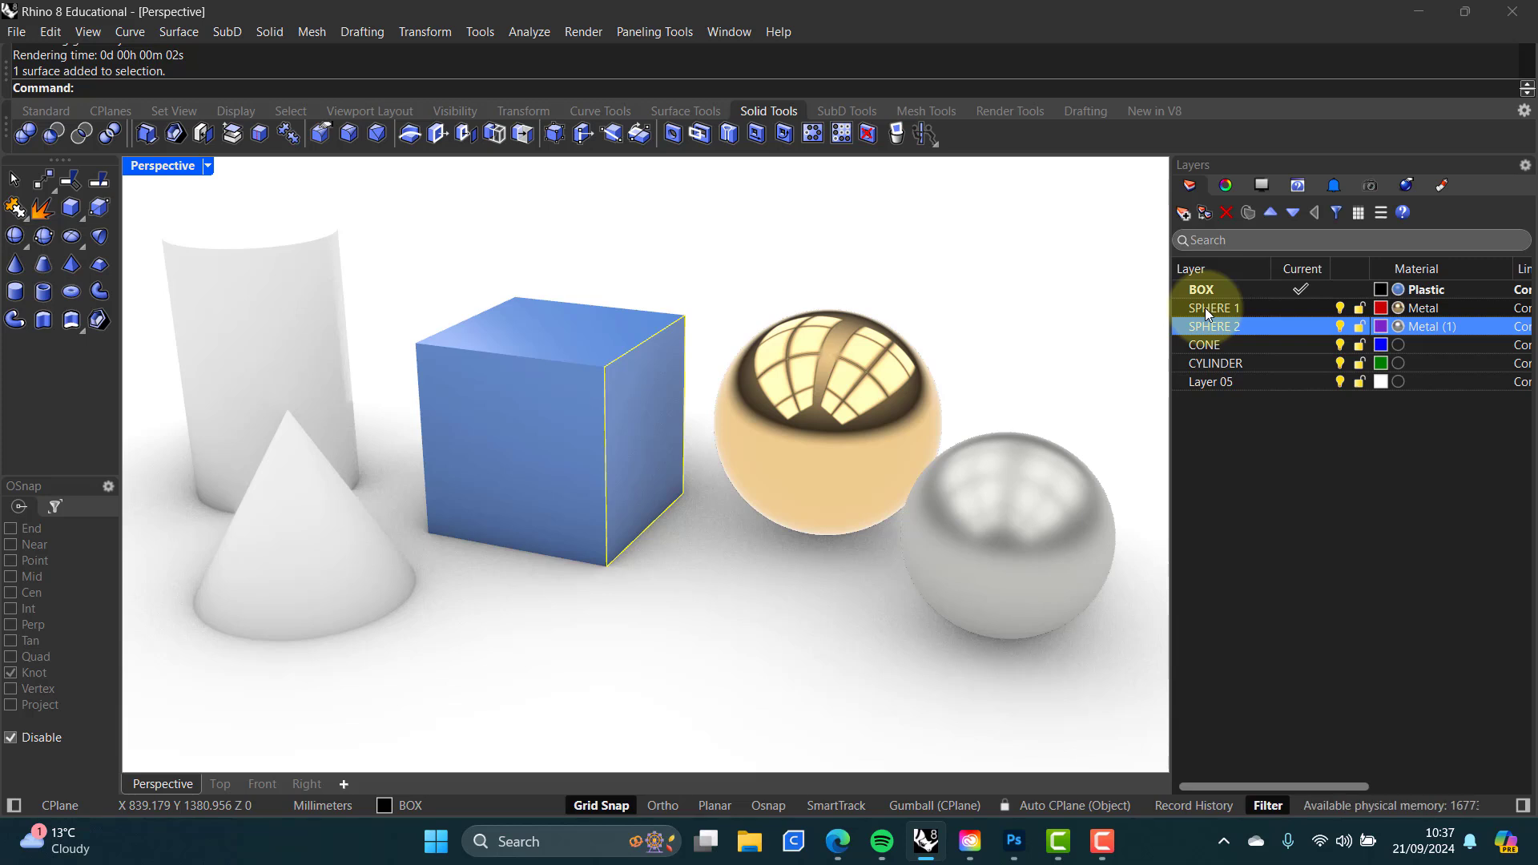
left_click(1442, 186)
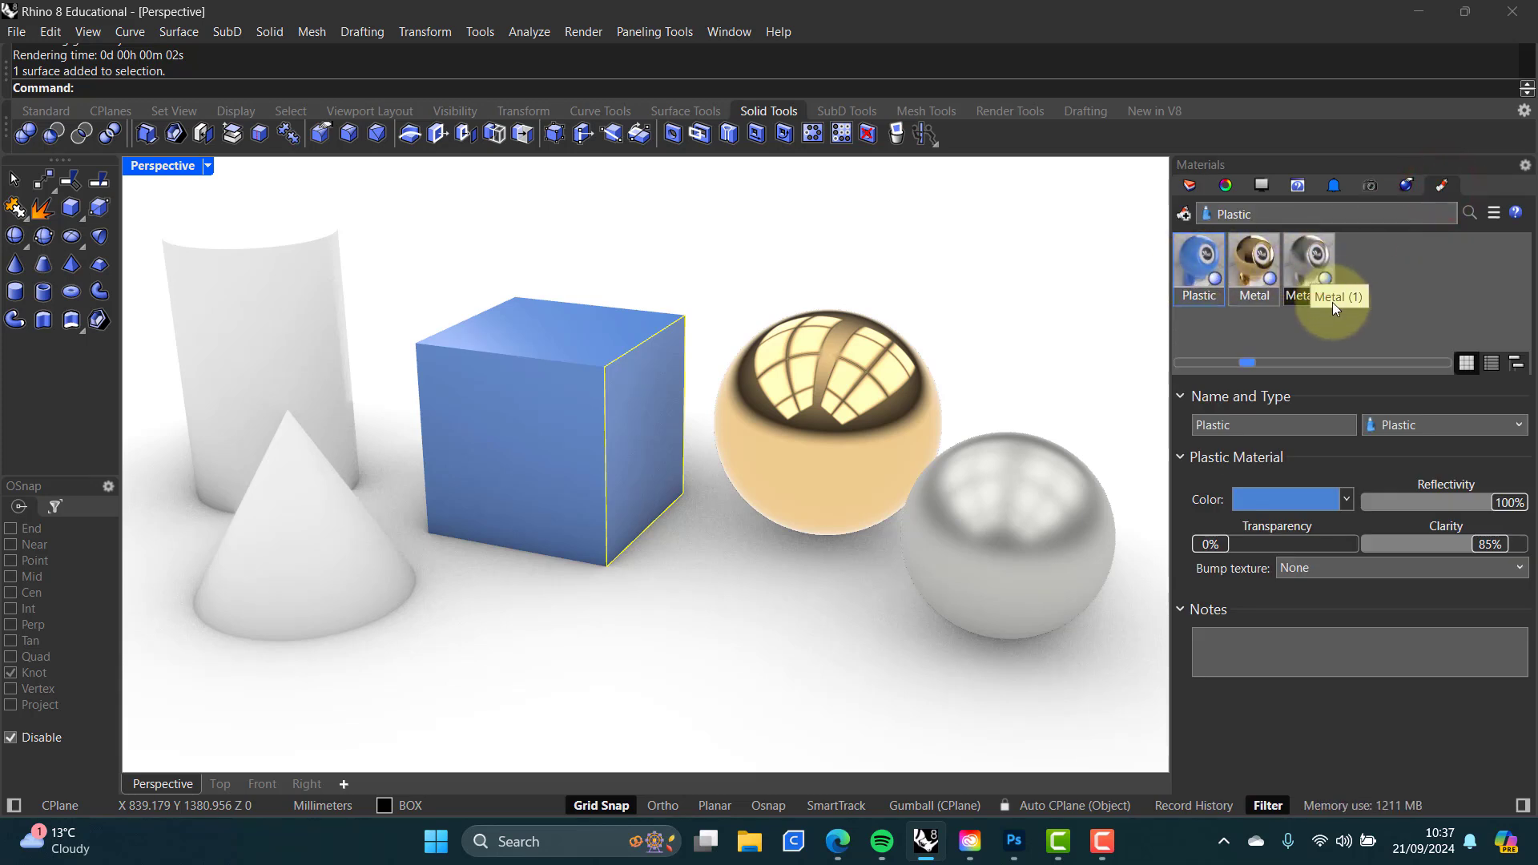
left_click(1253, 256)
right_click(1253, 256)
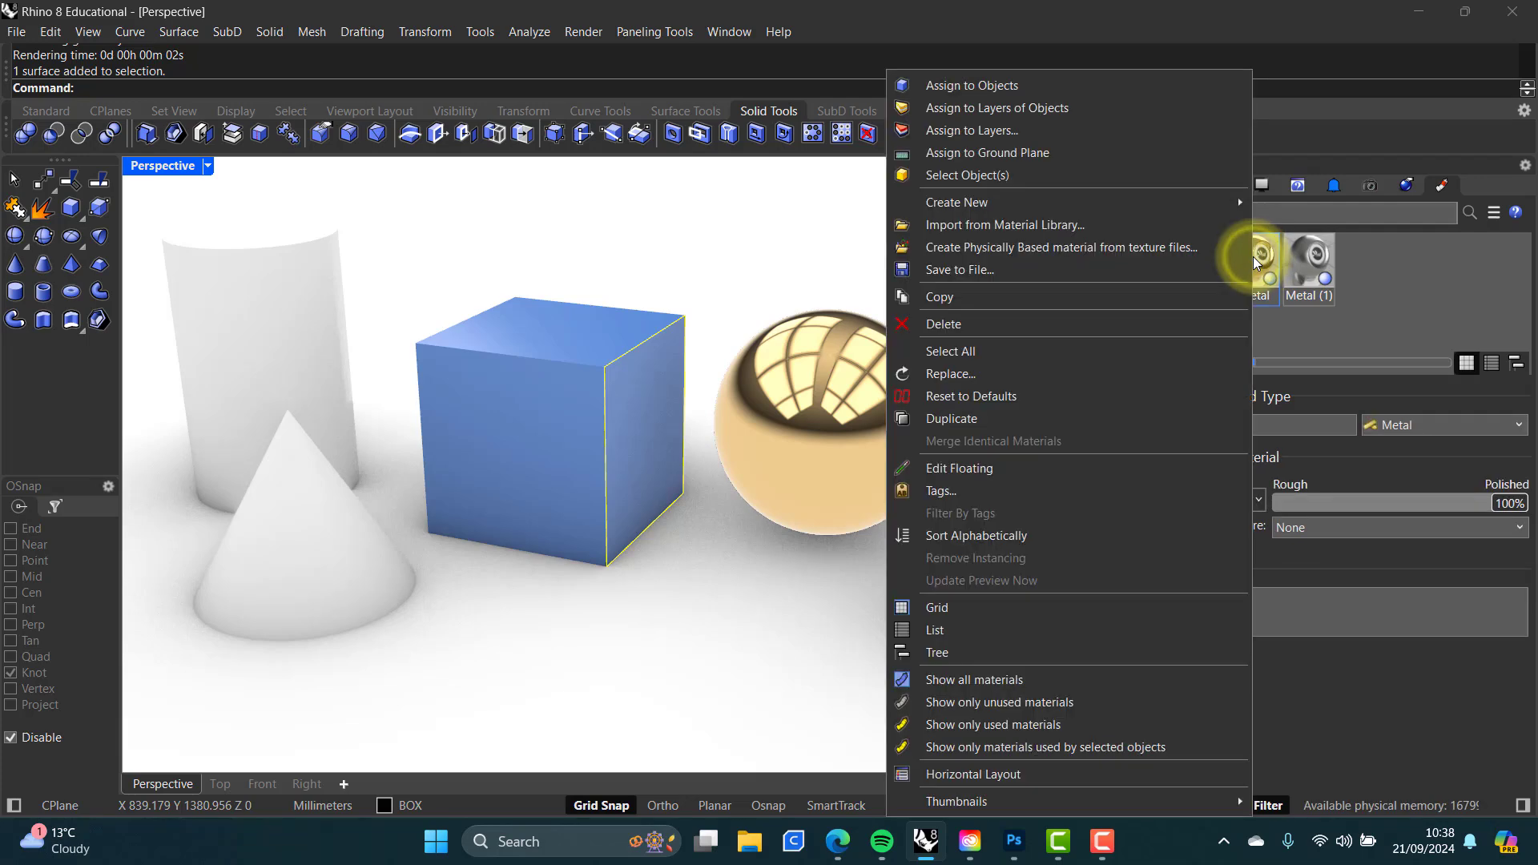
left_click(972, 85)
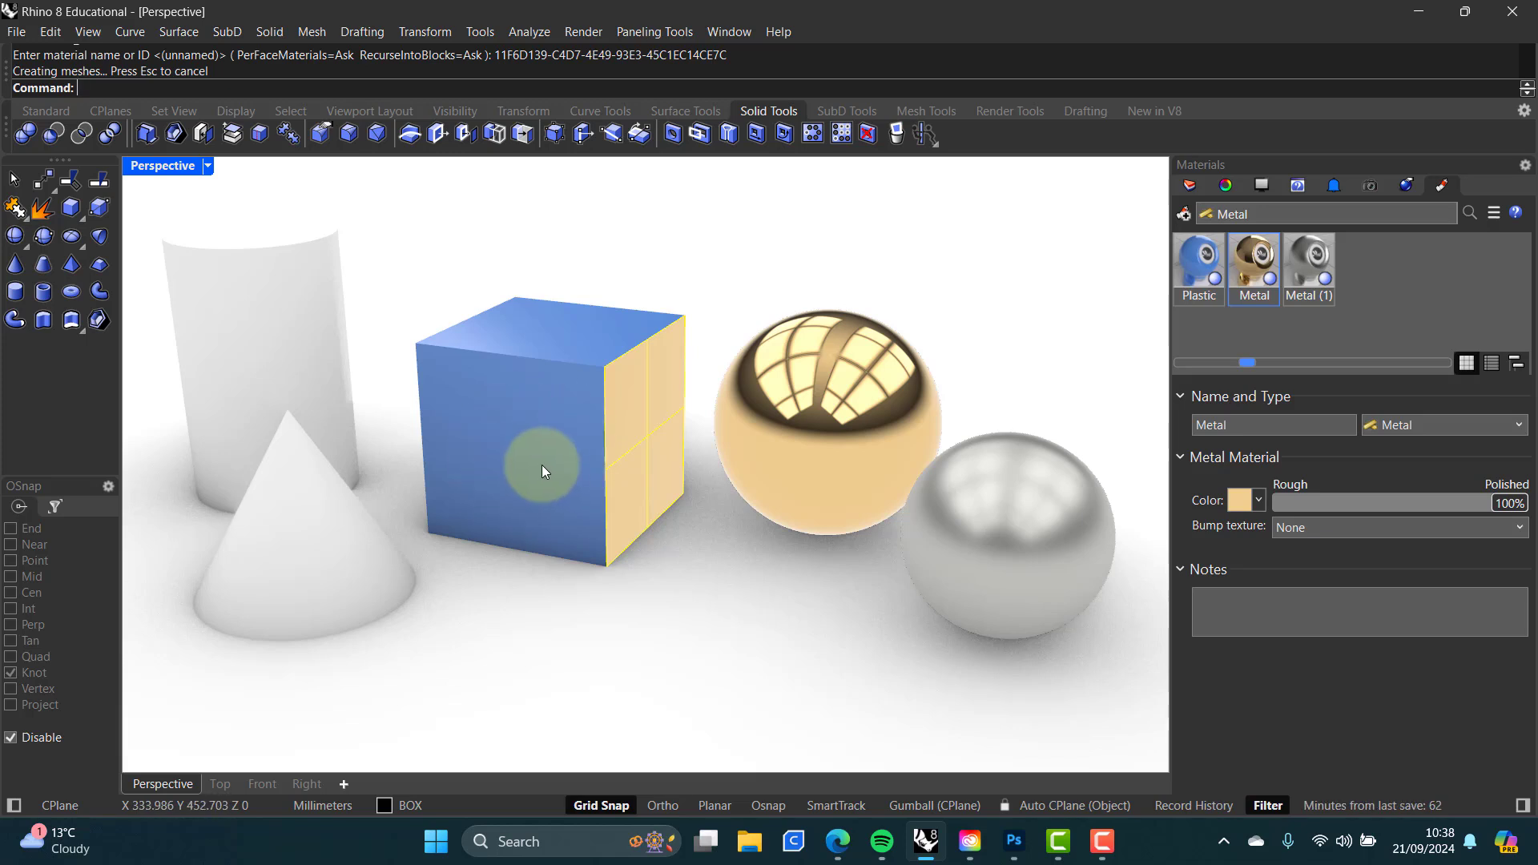
left_click(594, 238)
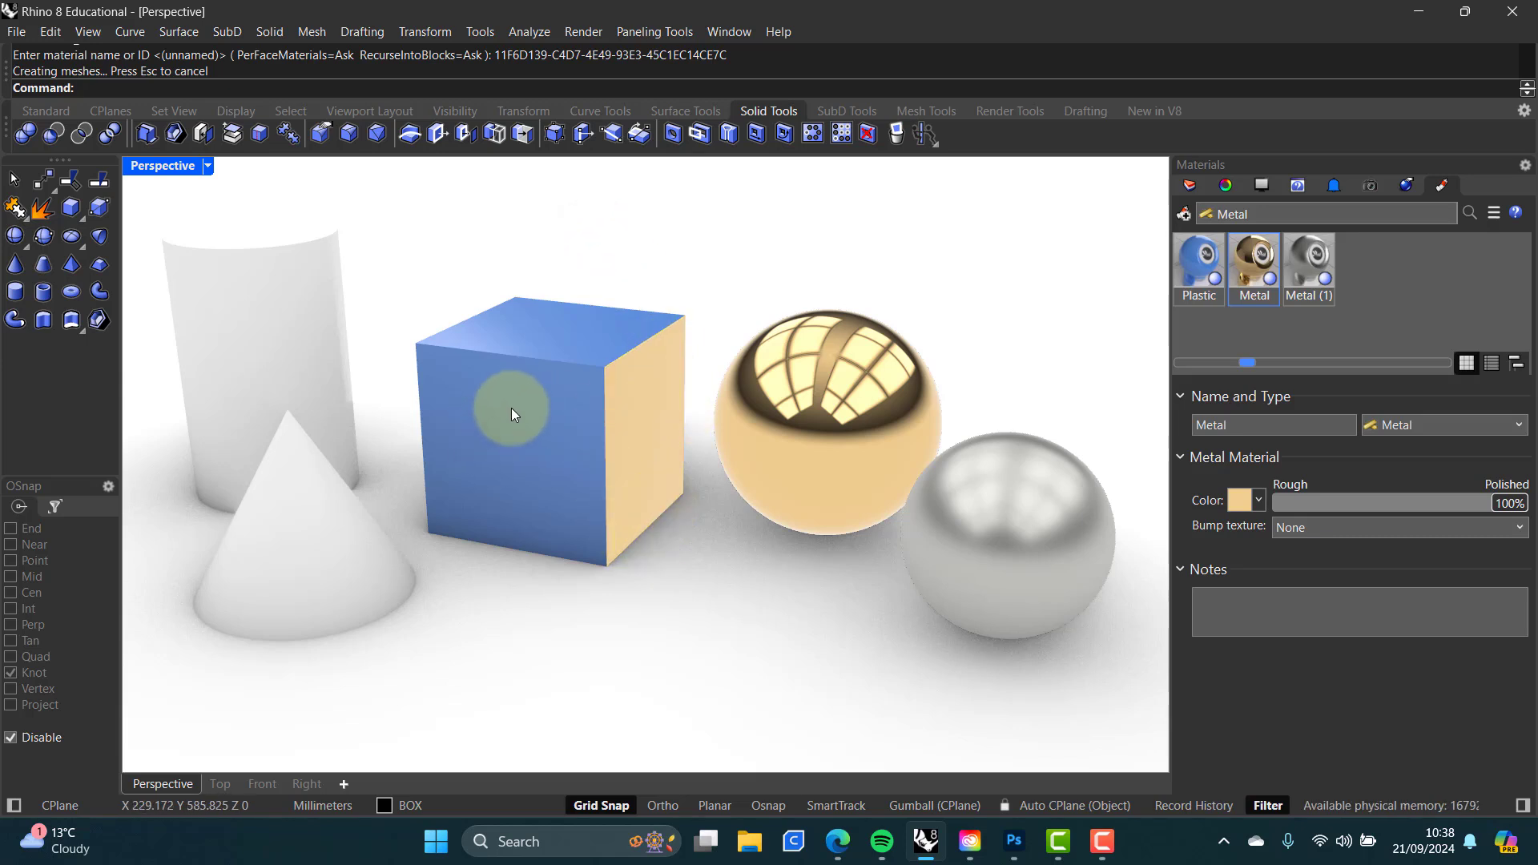
Step: Assign the silver Metal (1) material to only the box's front face
left_click(498, 441, "ctrl+shift")
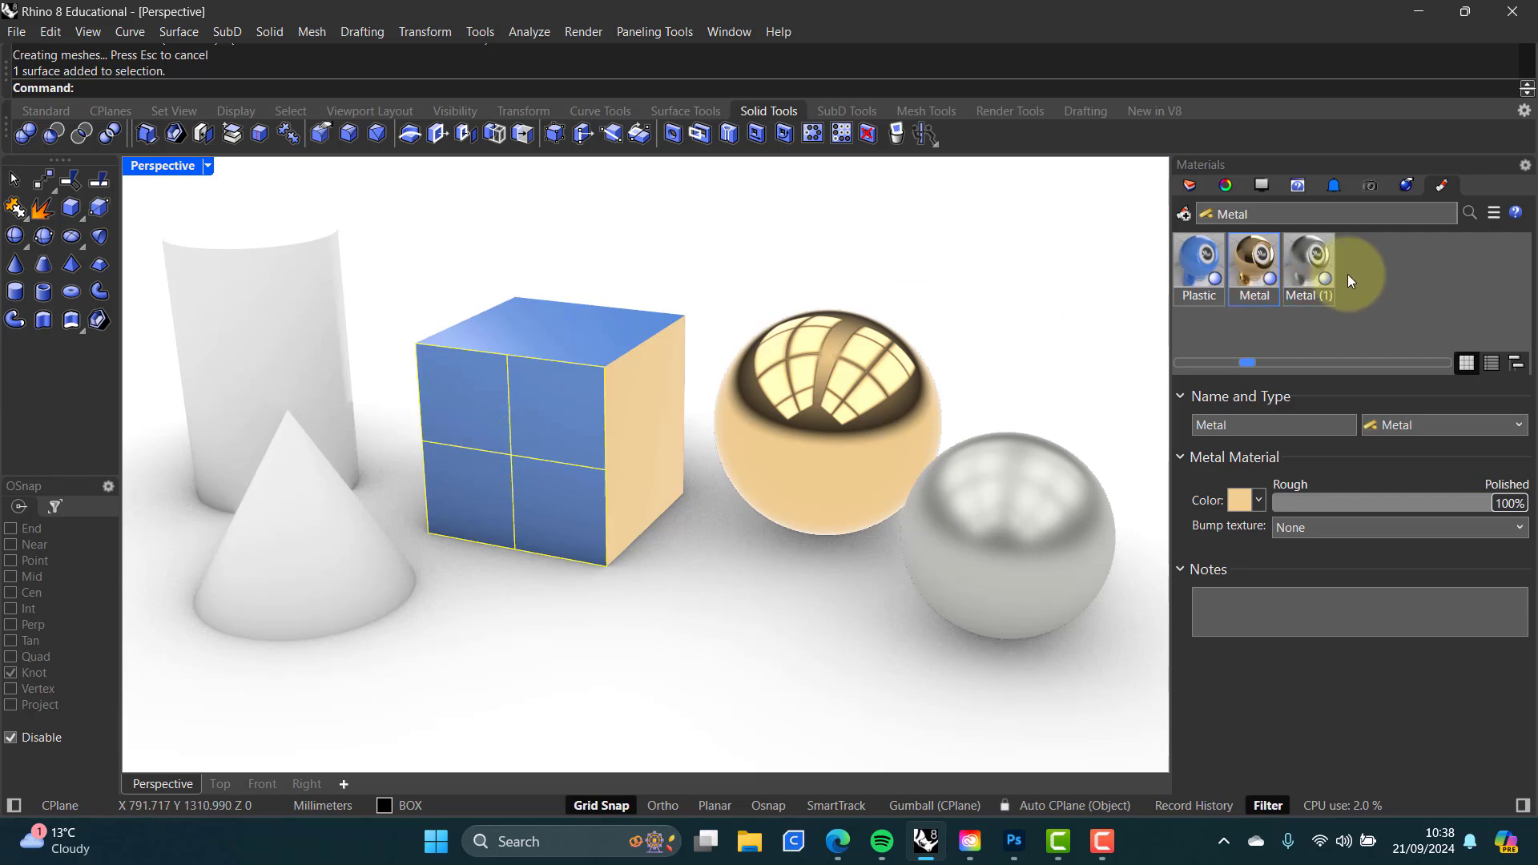
right_click(1314, 255)
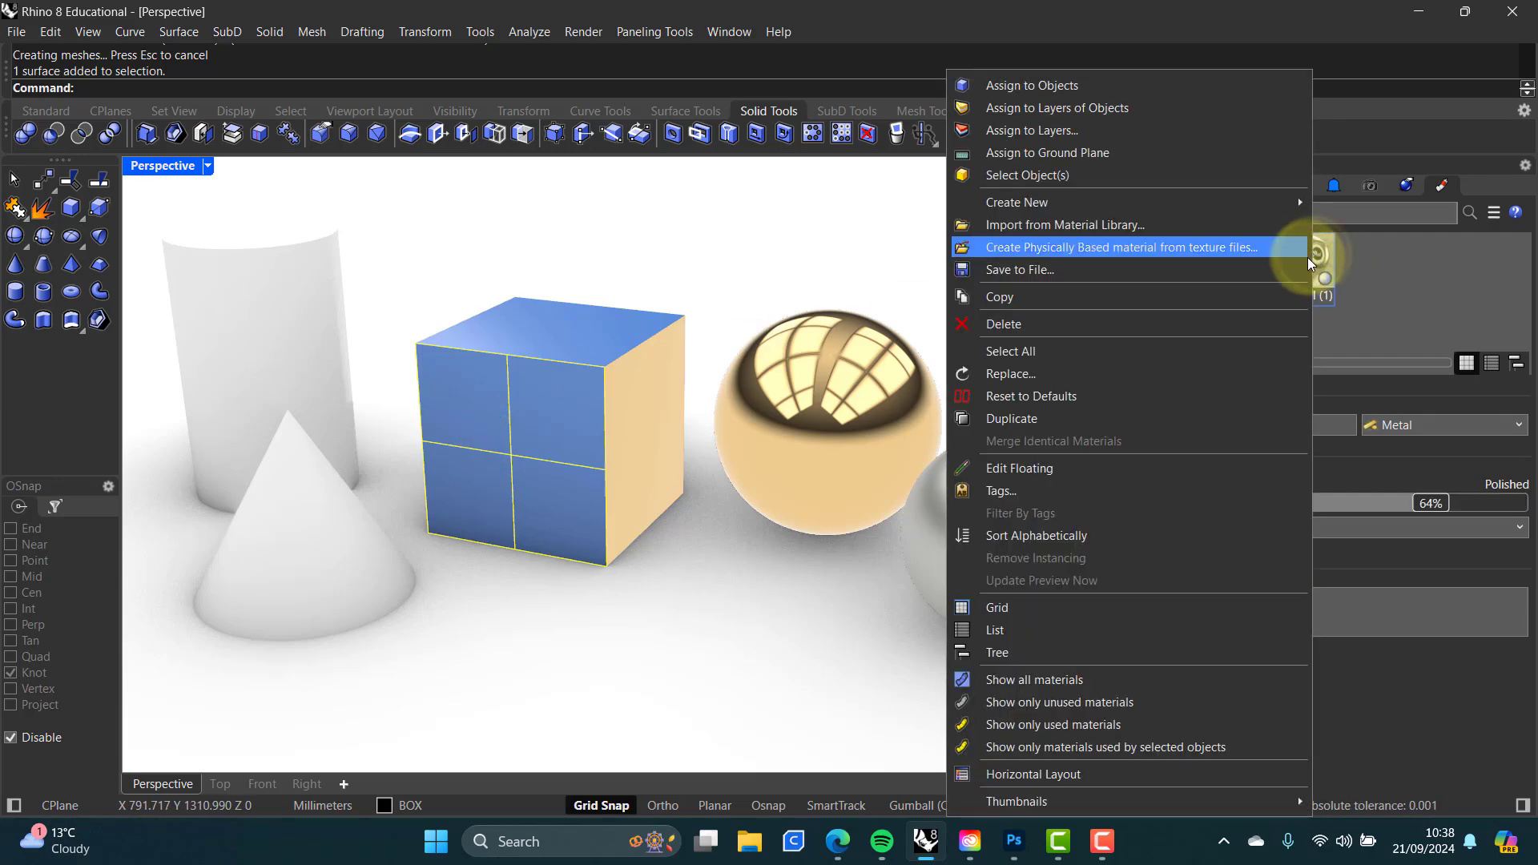
left_click(1040, 86)
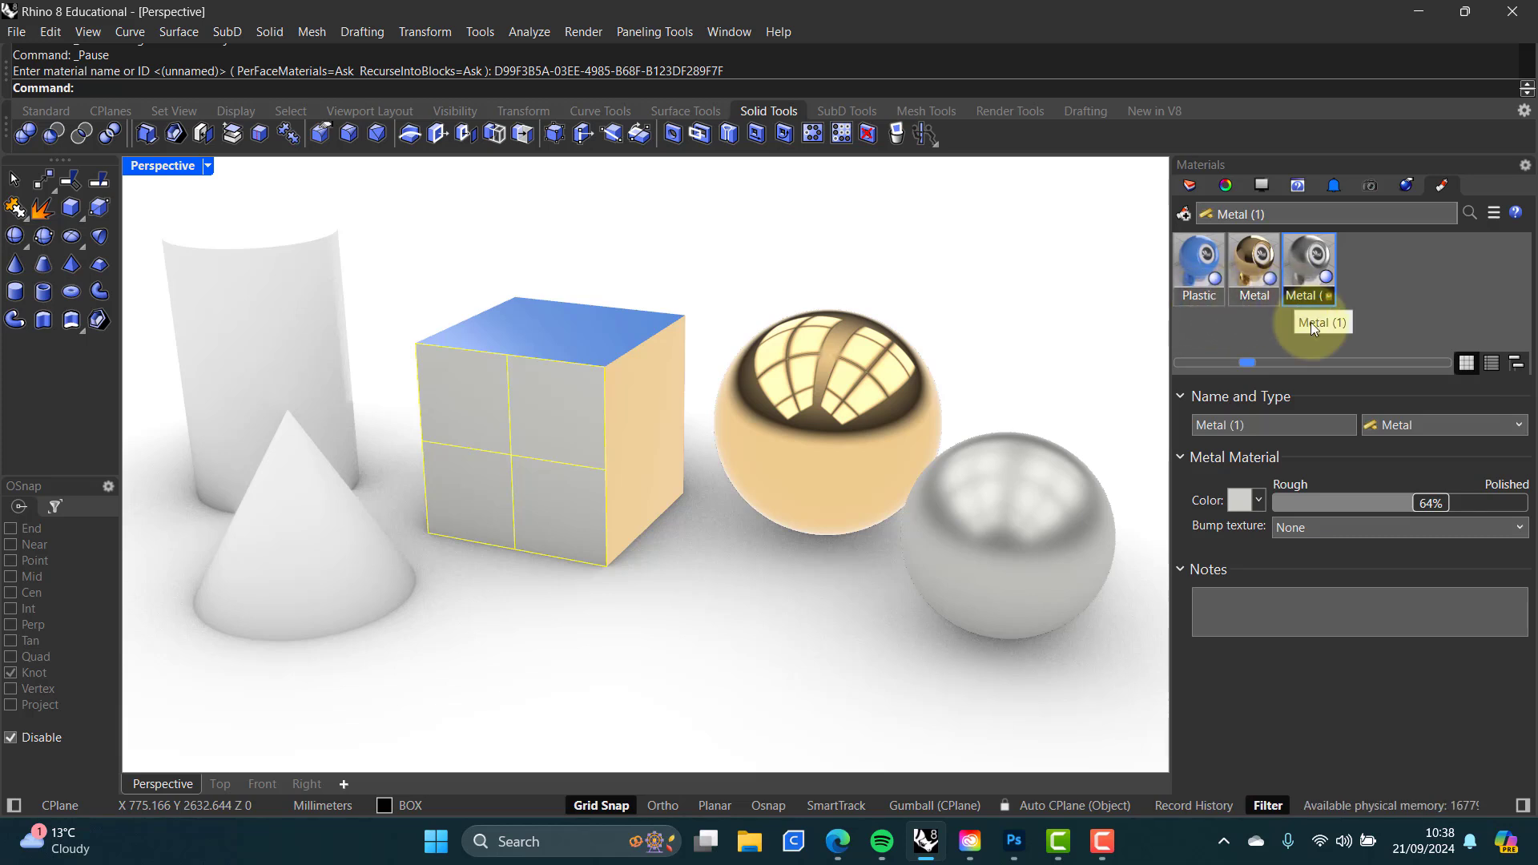
Step: Rename the Metal (1) material as HAZY SILVER and the gold Metal material as GOLD
left_click(1243, 426)
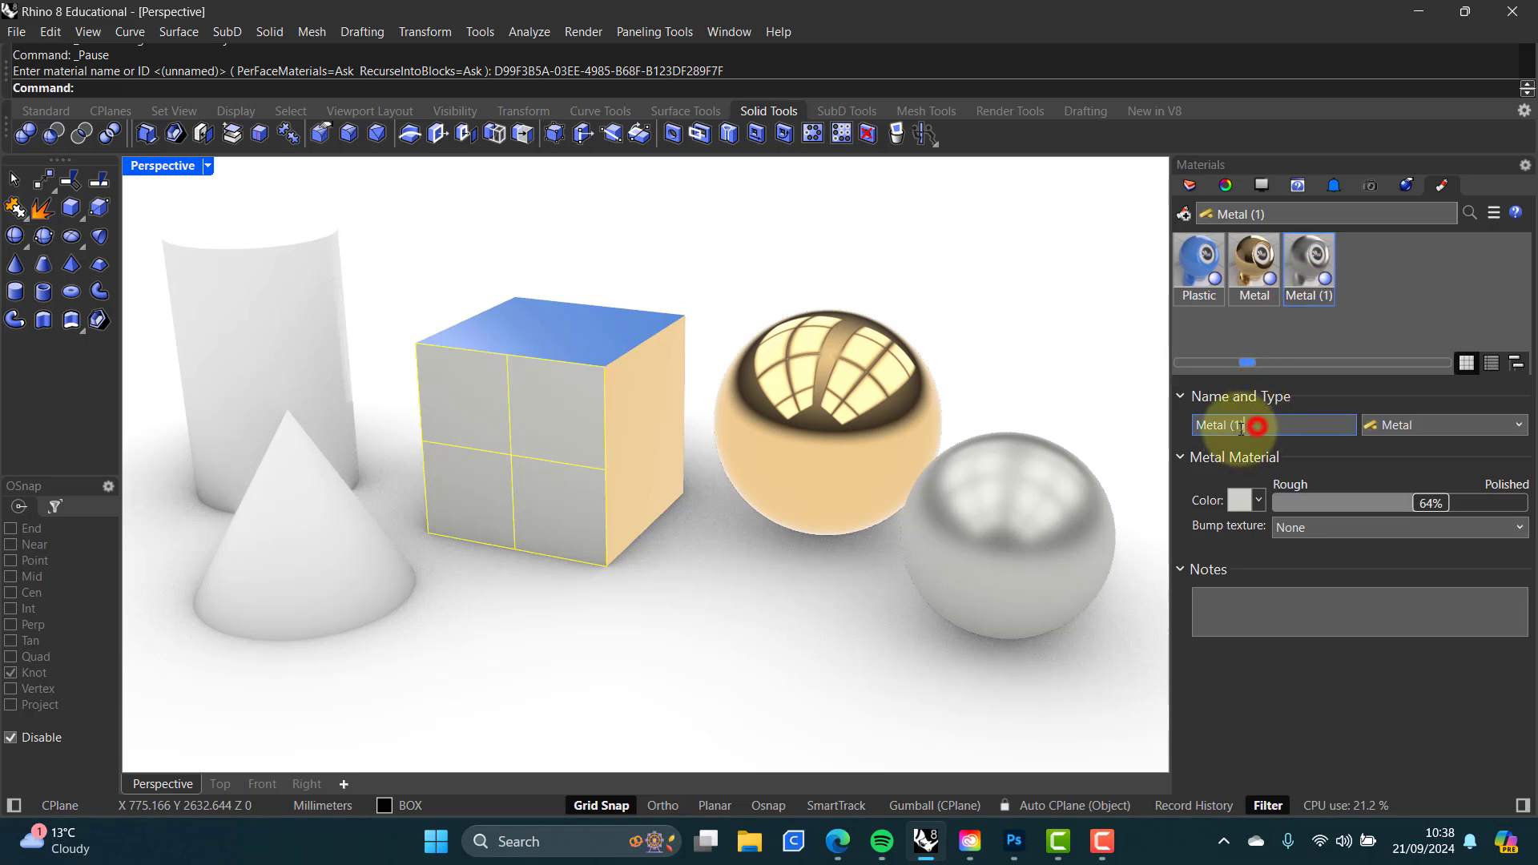
double_click(1246, 426)
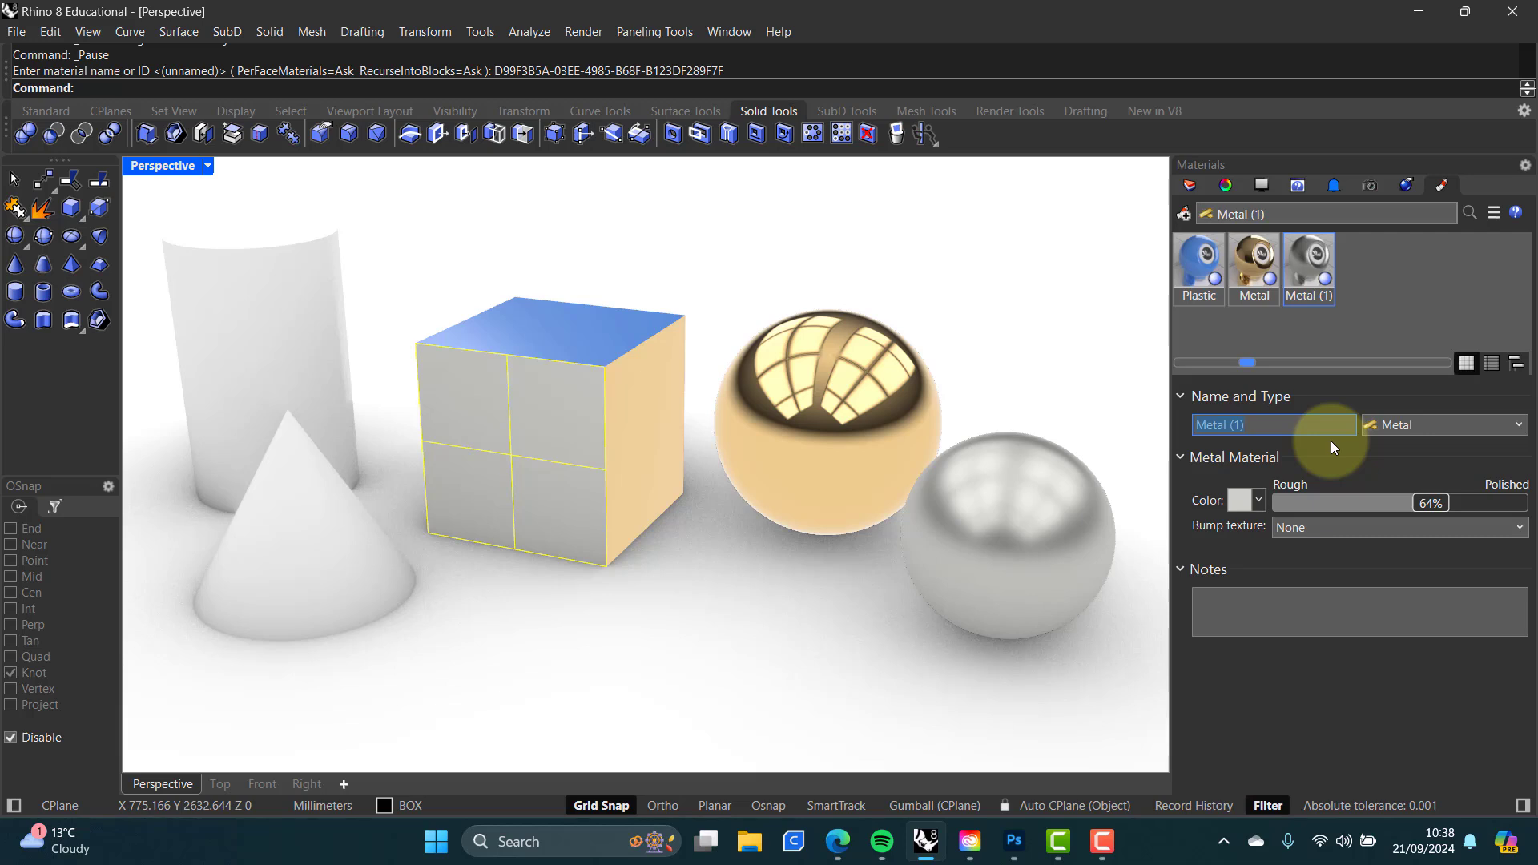
type("HAZY SILVER")
left_click(1256, 259)
double_click(1244, 423)
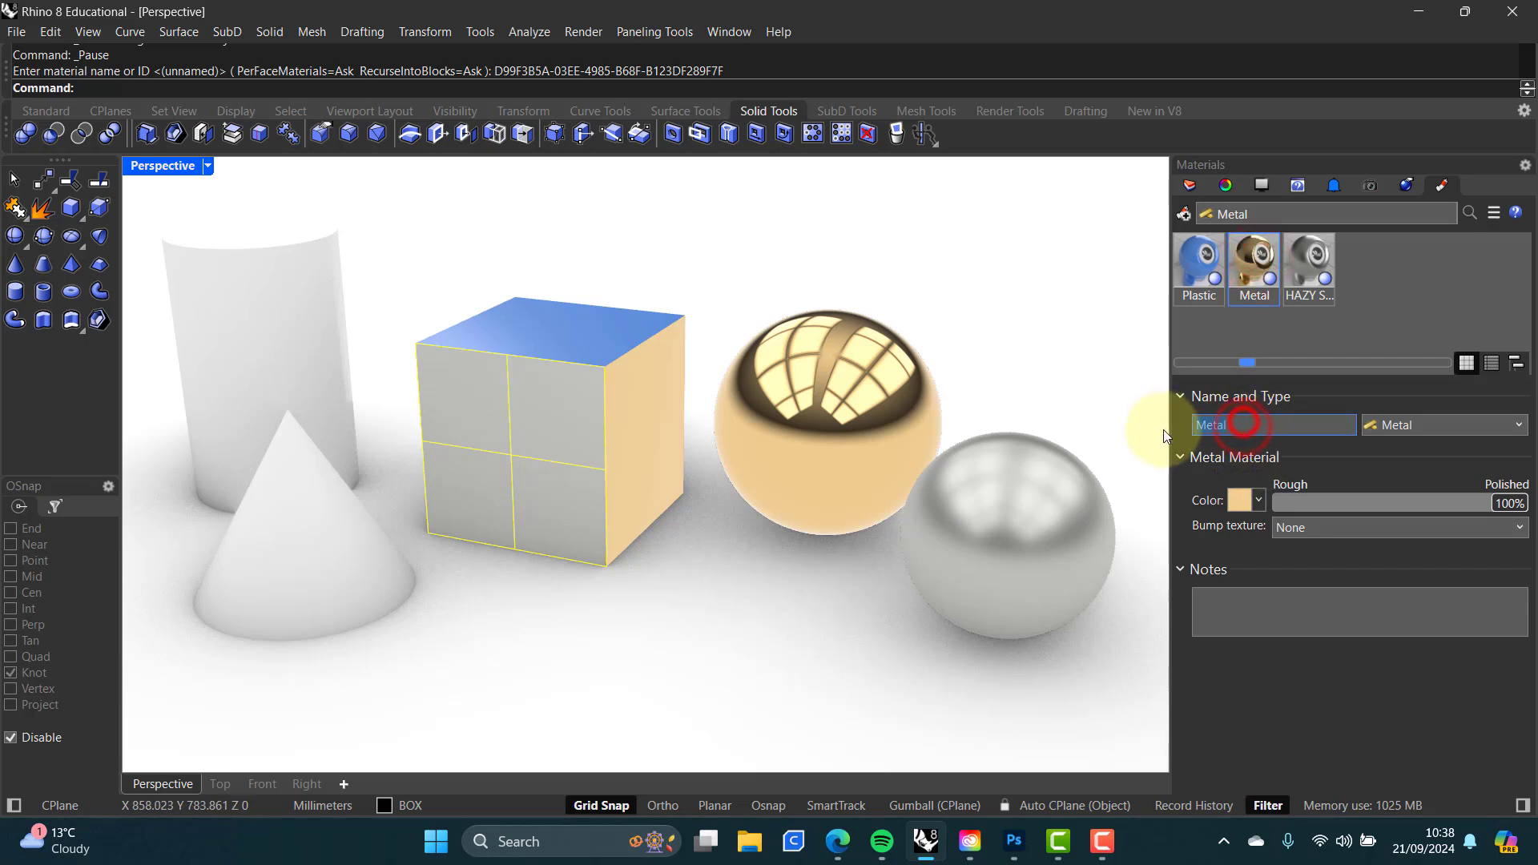
type("GOLD")
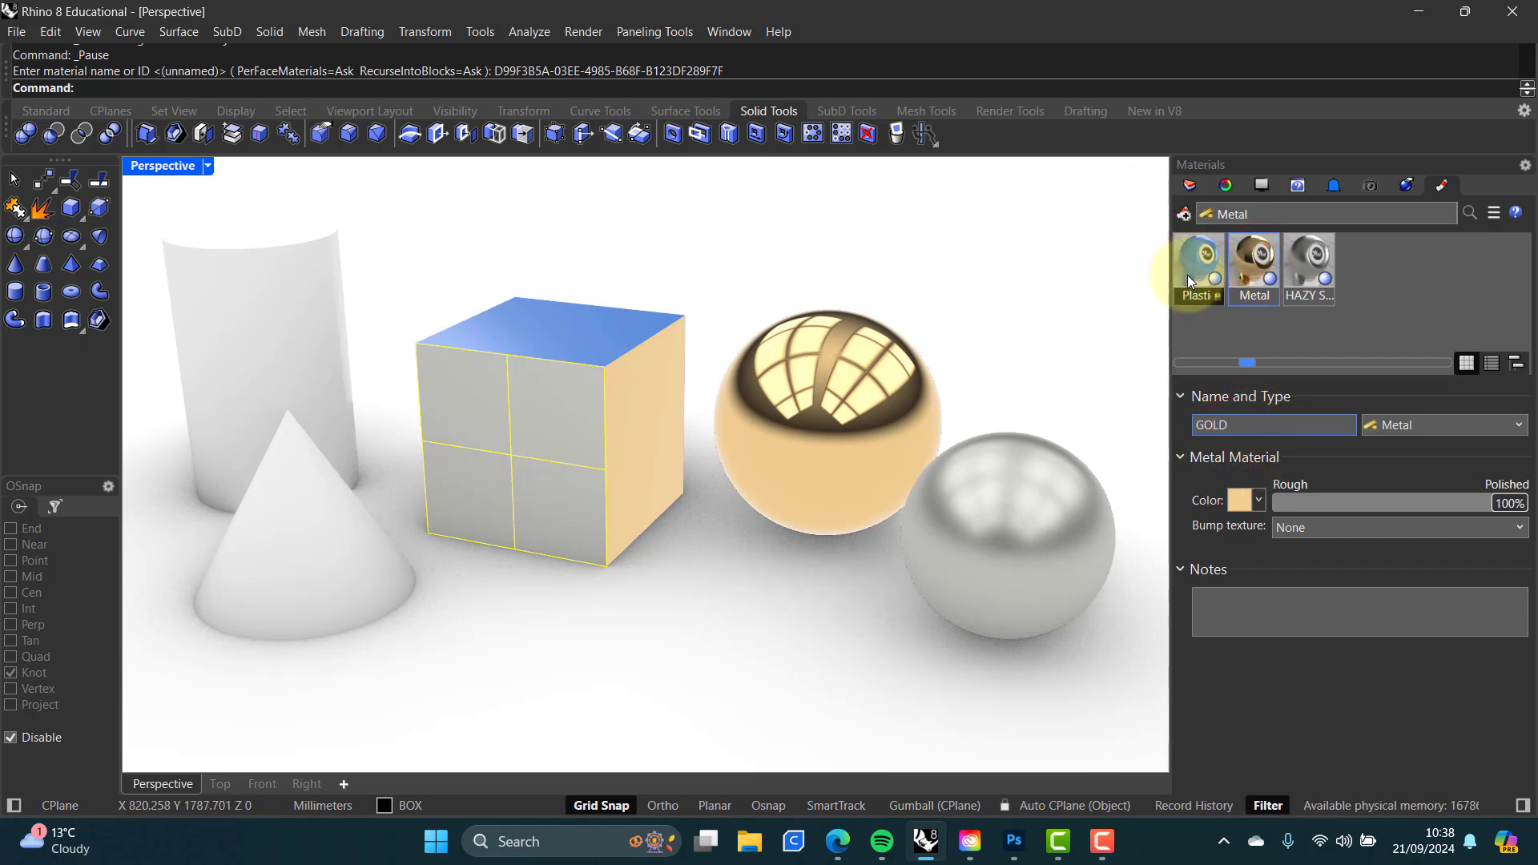
Step: Rename the Plastic material as BLUE PLASTIC
left_click(1200, 268)
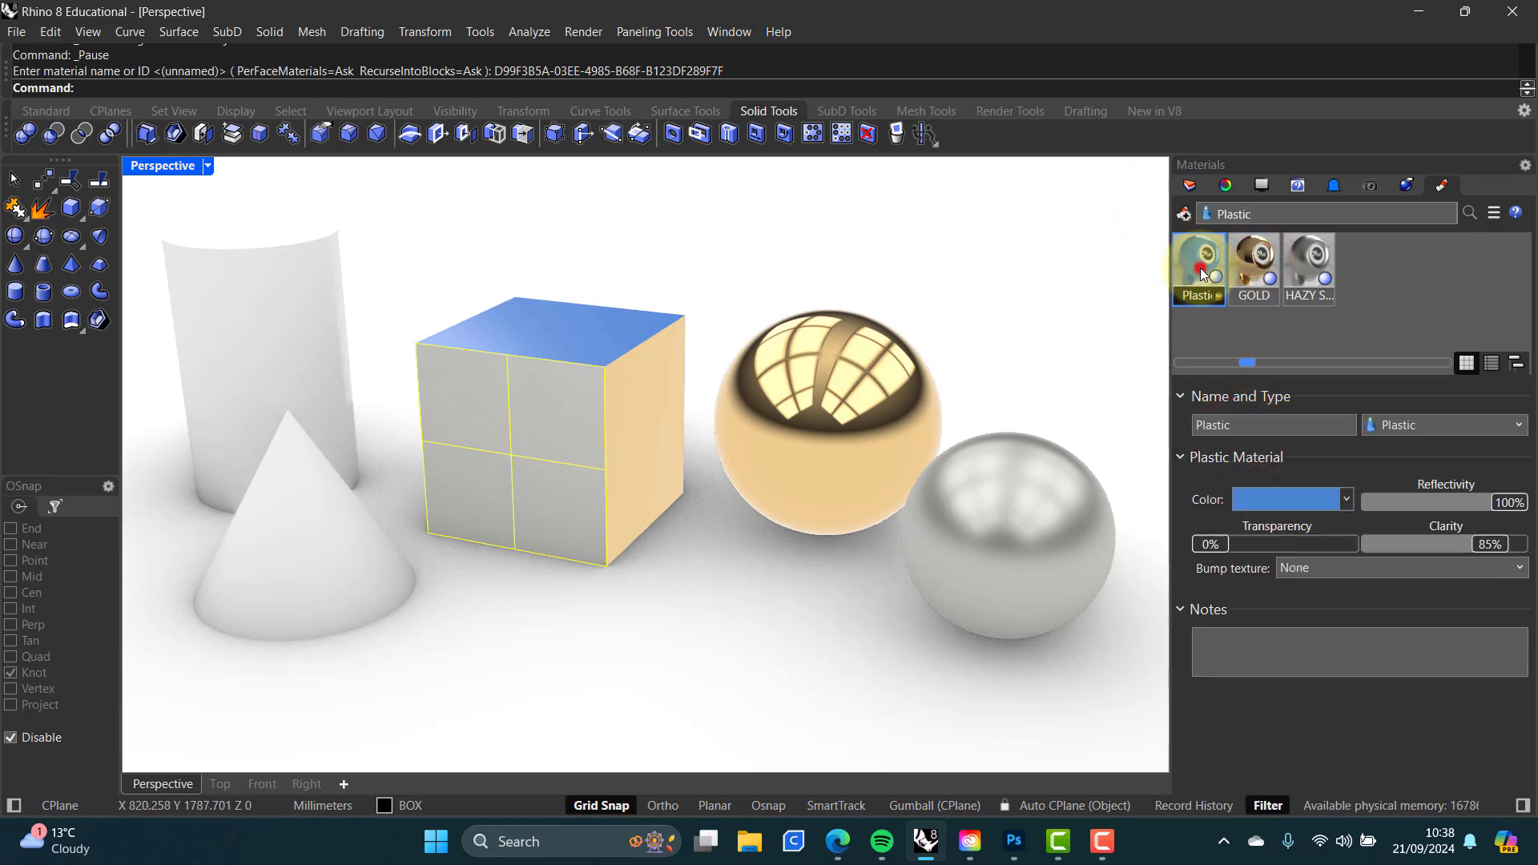
double_click(1239, 429)
type("BLUE")
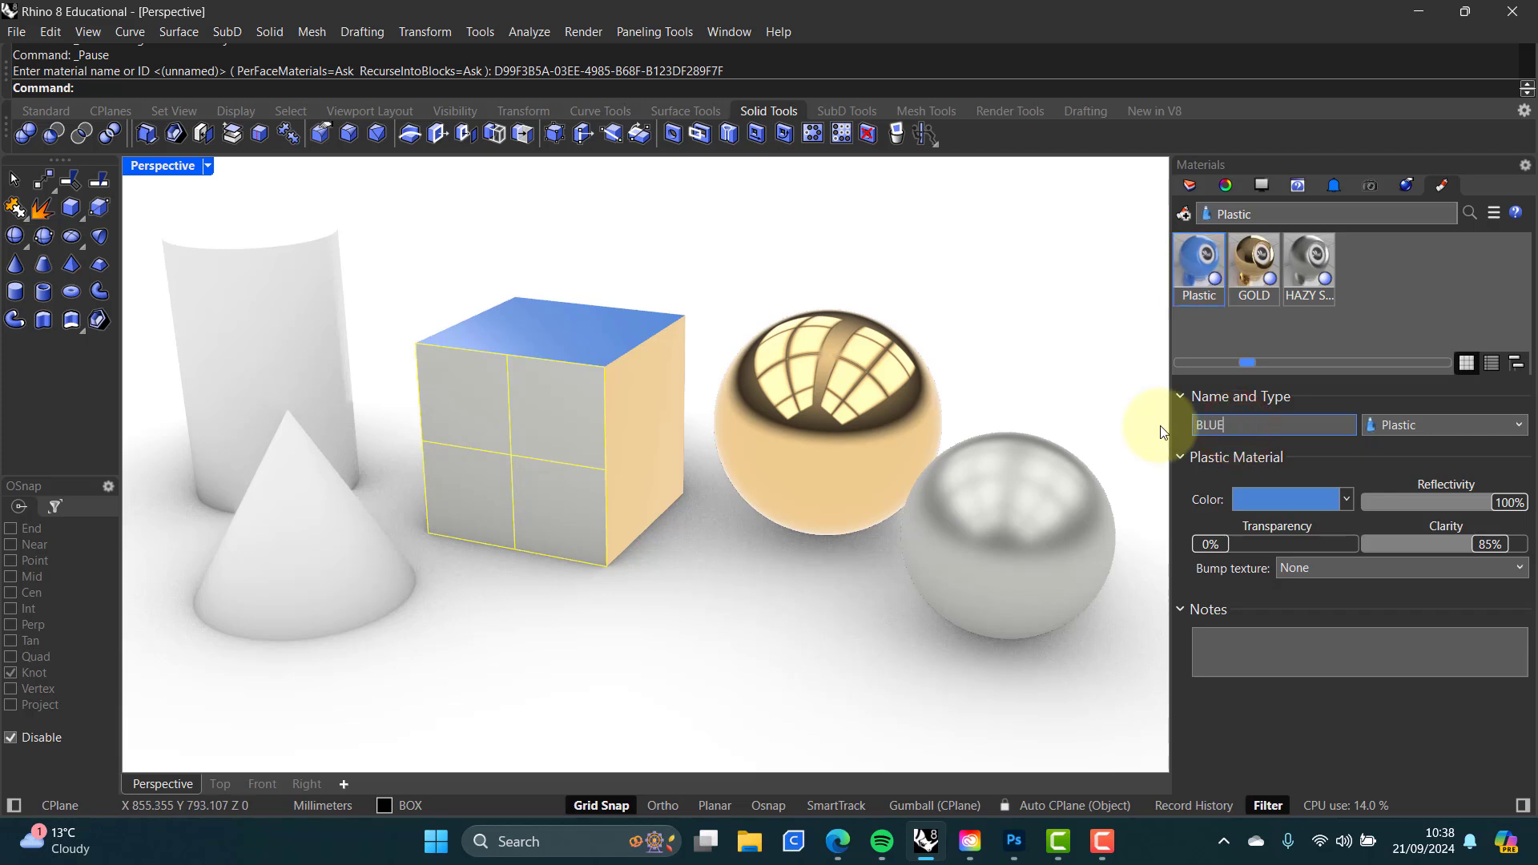
type(" PLAX")
type("TIC")
key("Return")
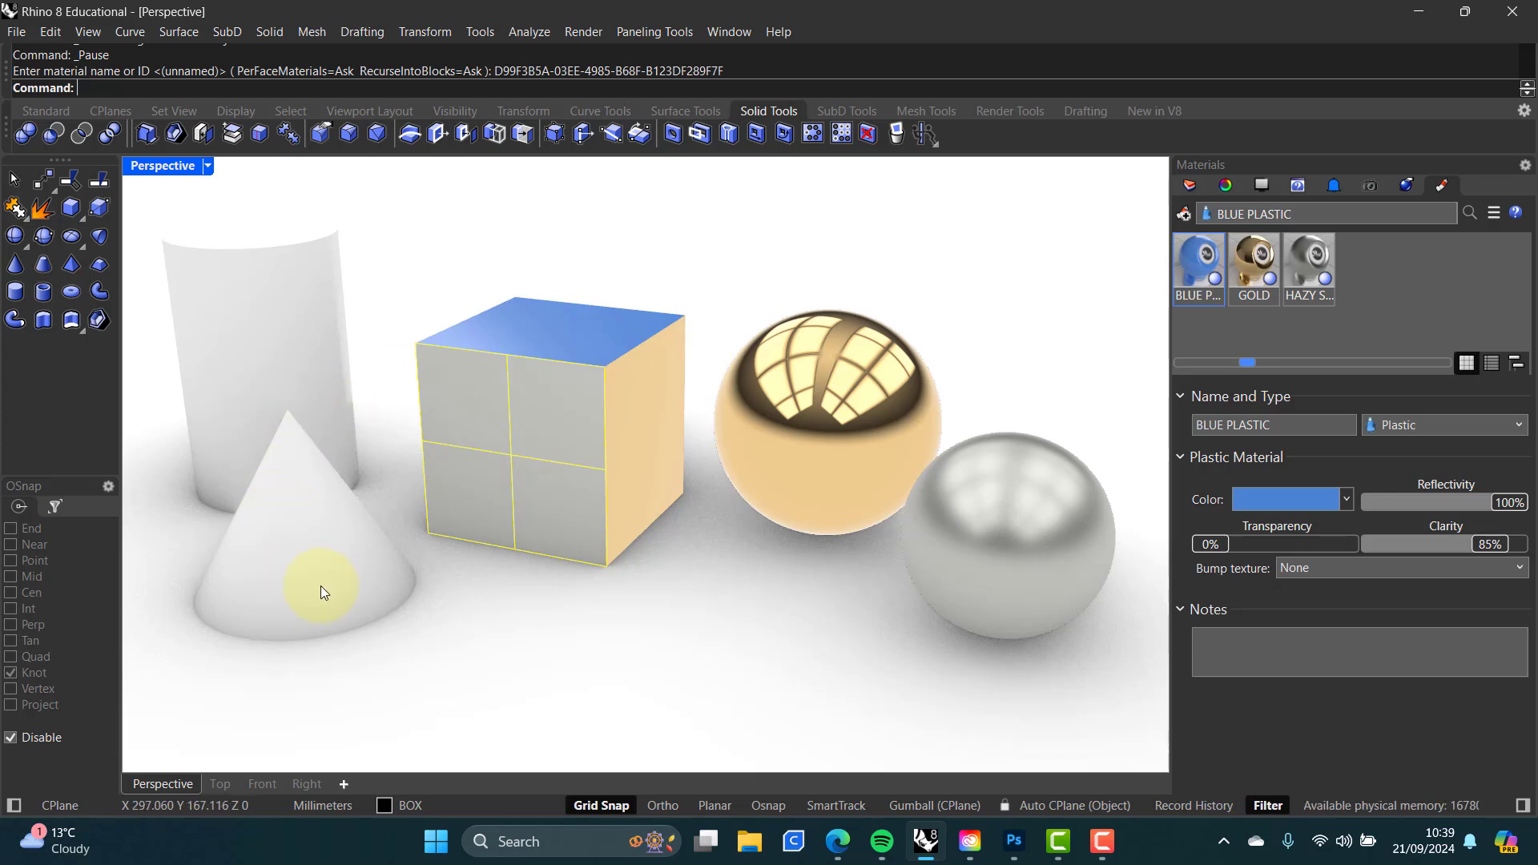
Step: Start a material library import for the CONE layer in place of its default material
left_click(348, 598)
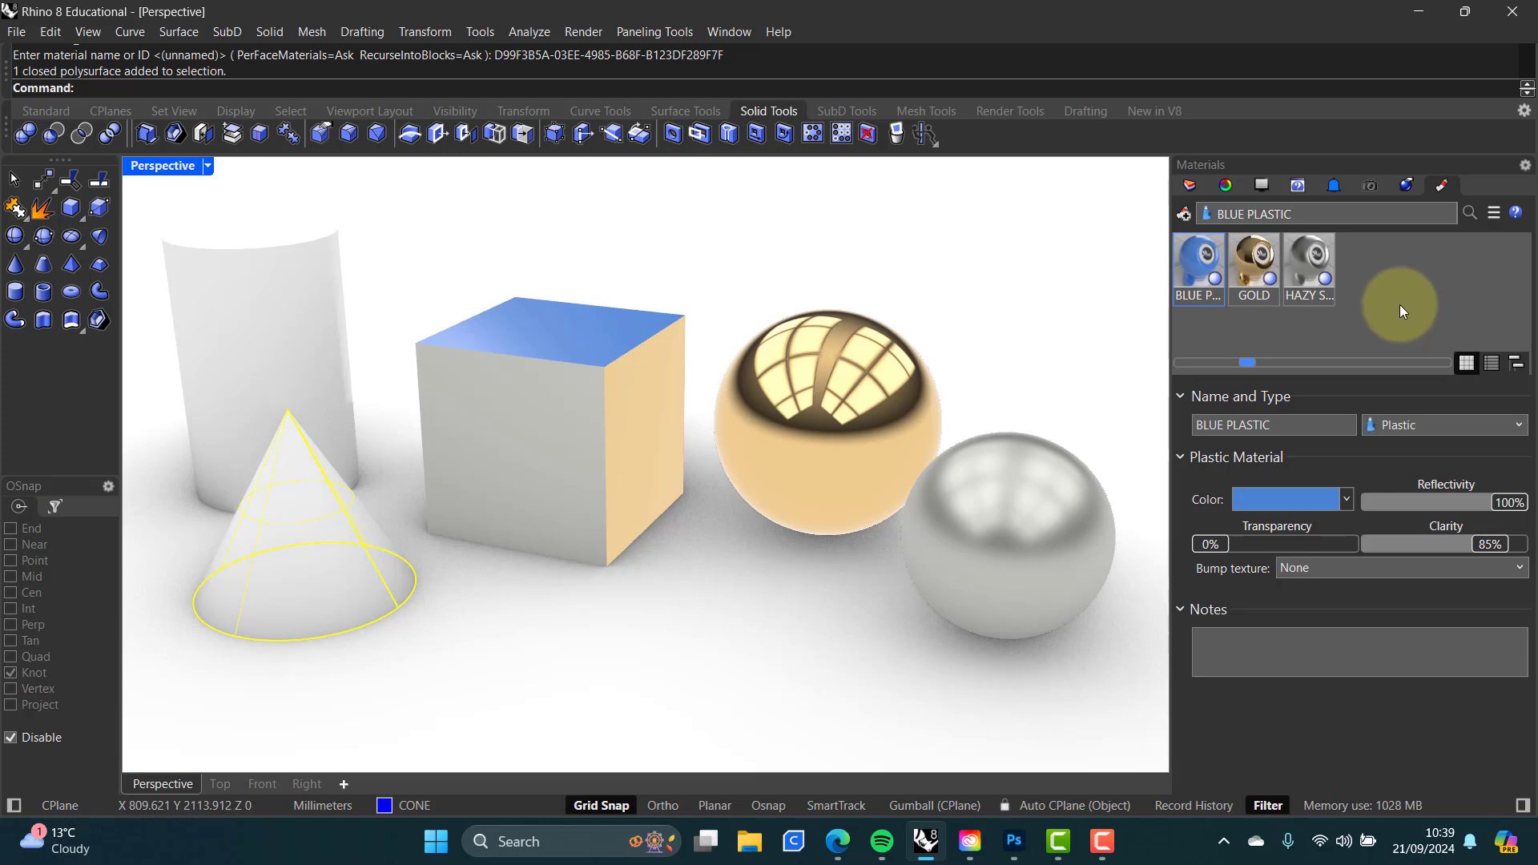
left_click(1191, 187)
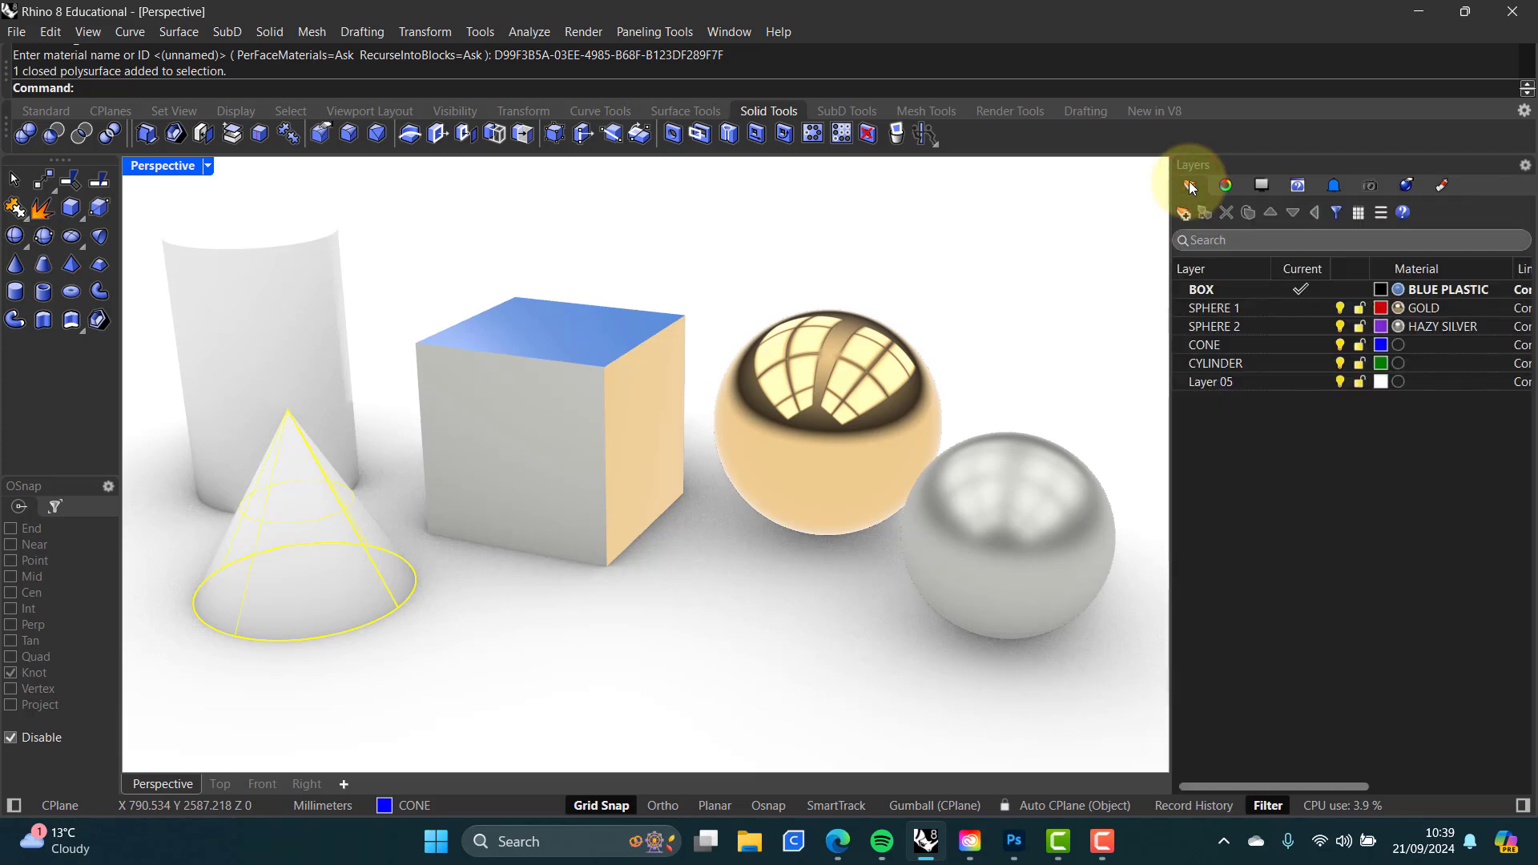
left_click(1397, 345)
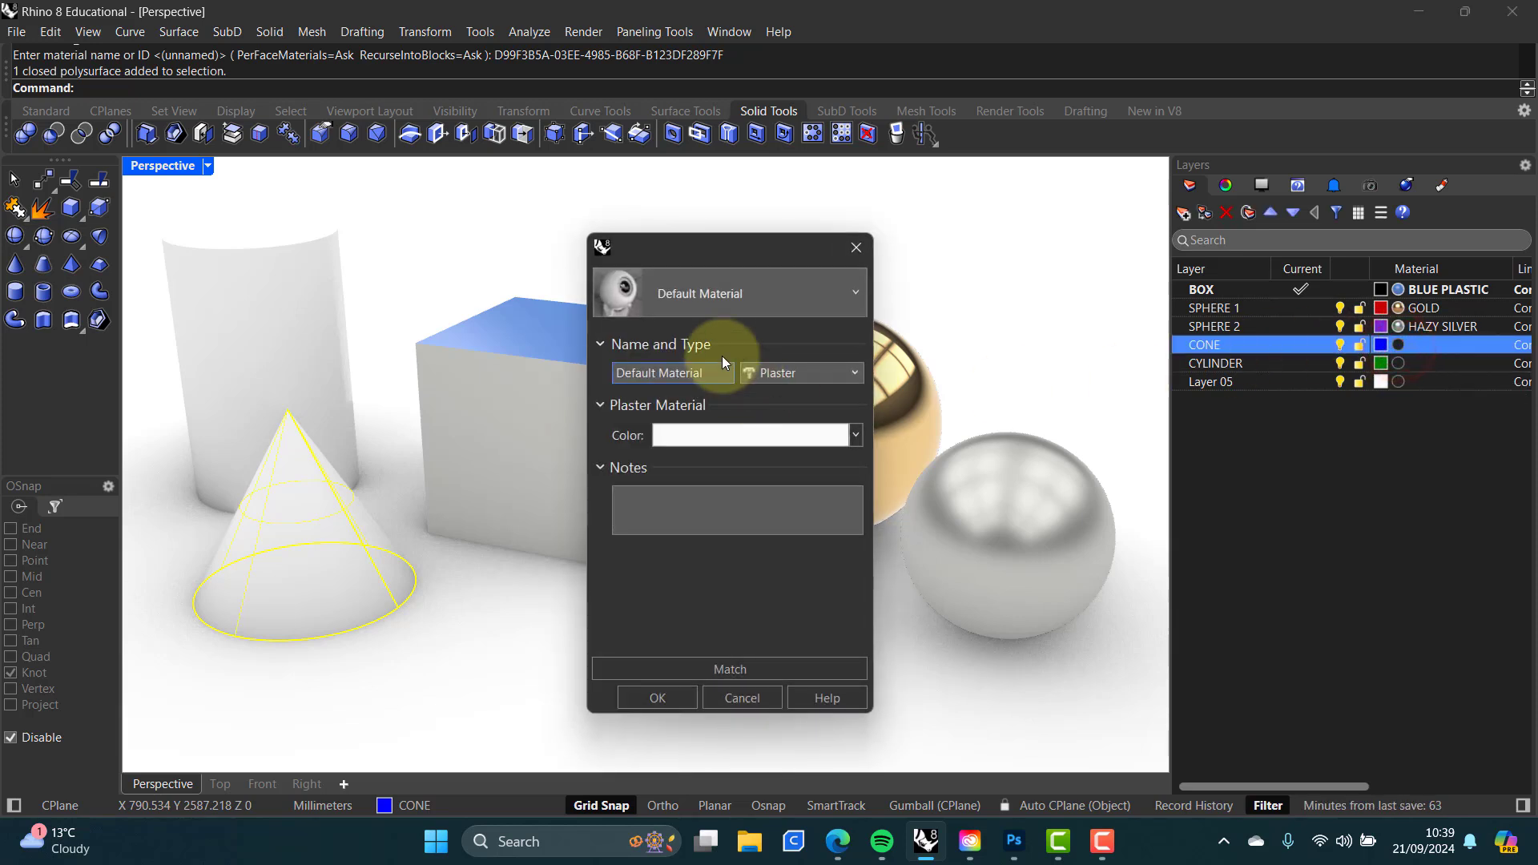
left_click(856, 296)
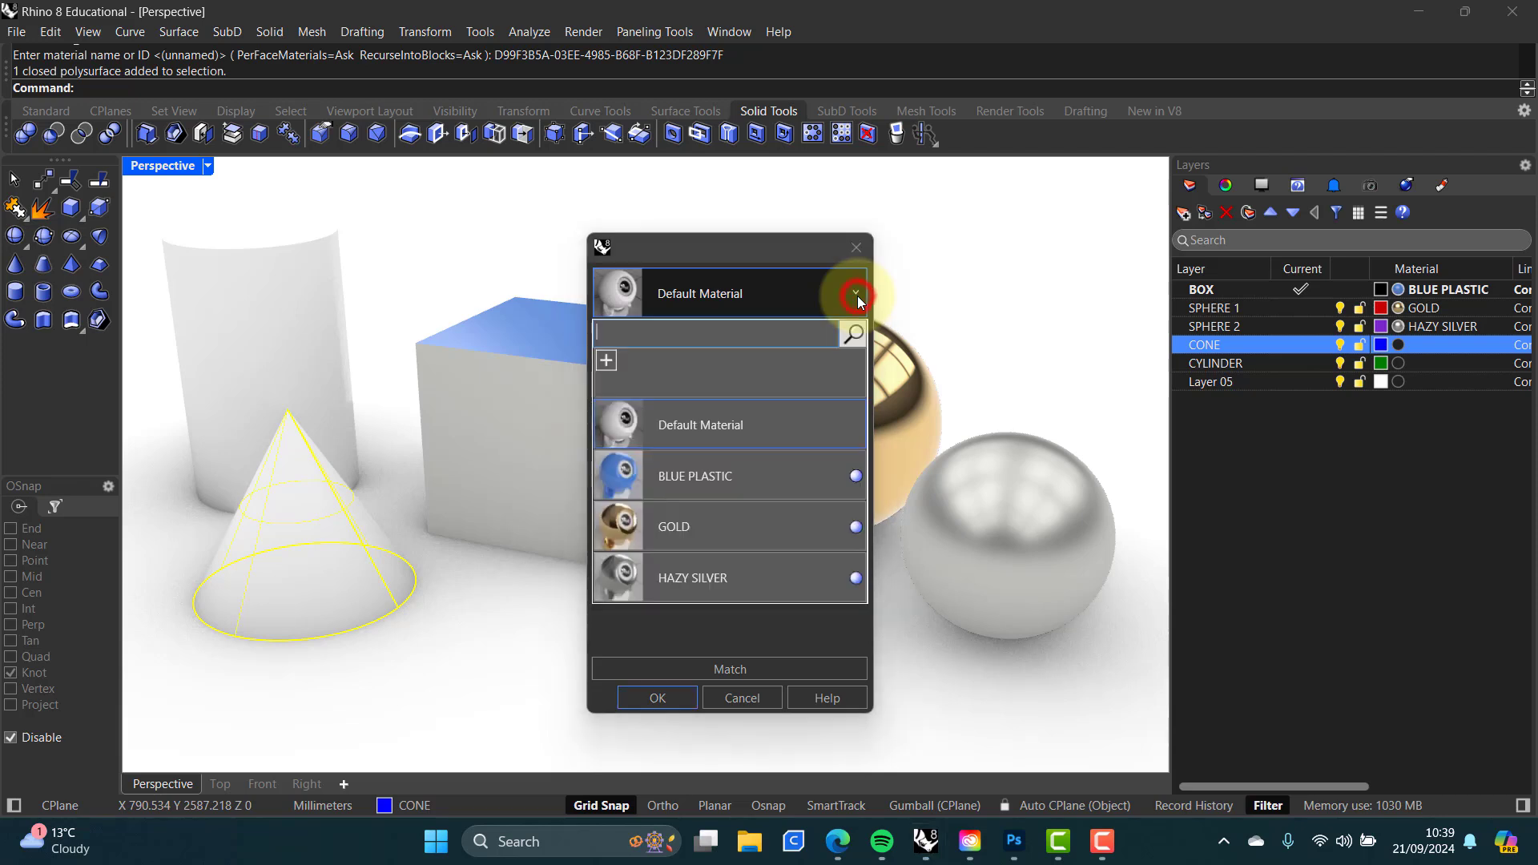
left_click(607, 361)
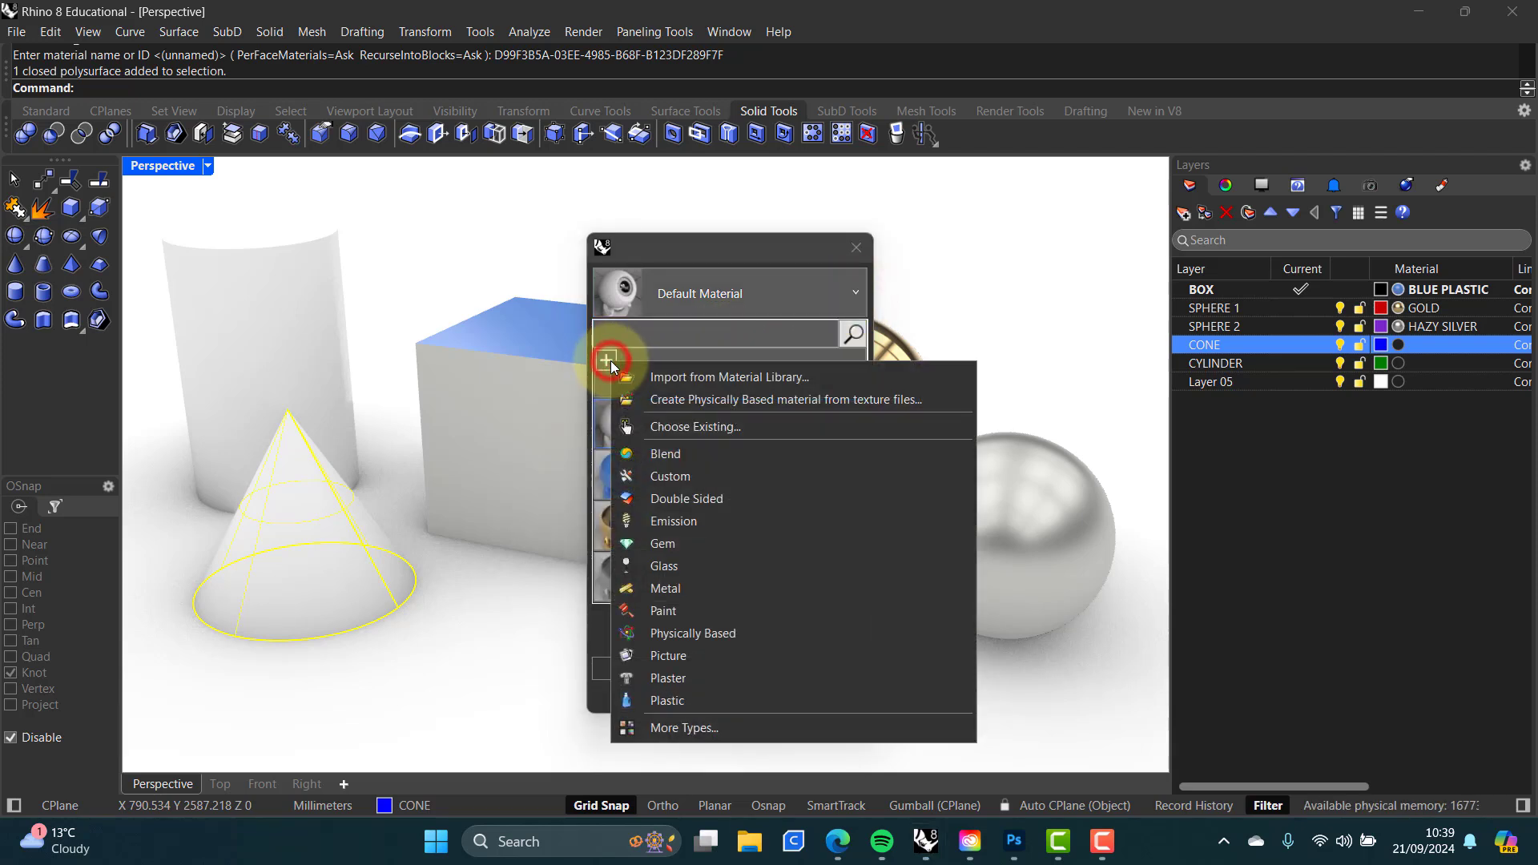
left_click(724, 378)
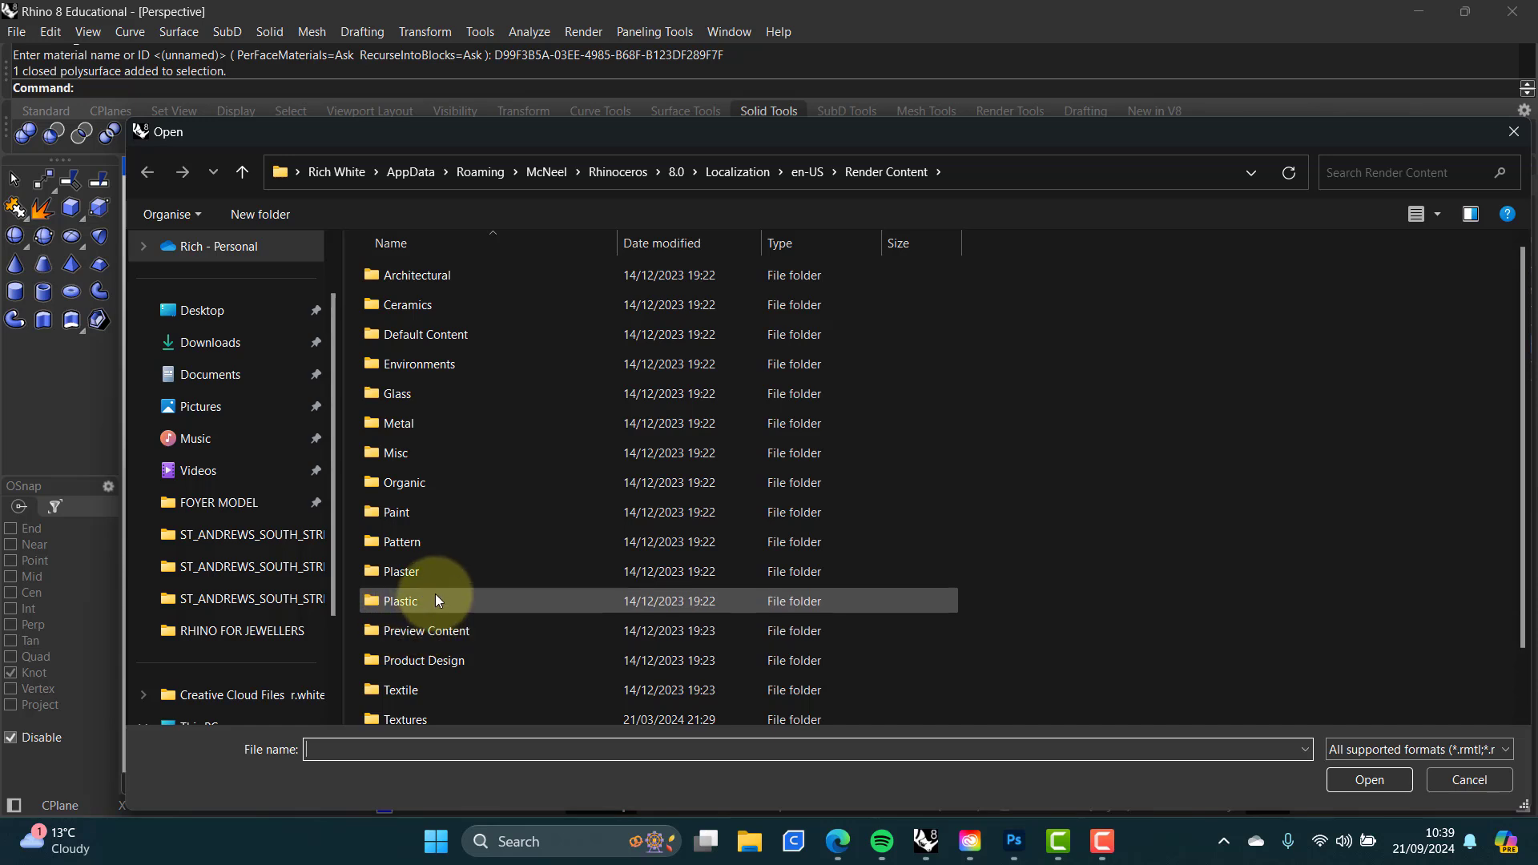
Step: Load Leather red.rmtl from the library's Organic > Leather folder and apply it to the CONE layer
double_click(383, 482)
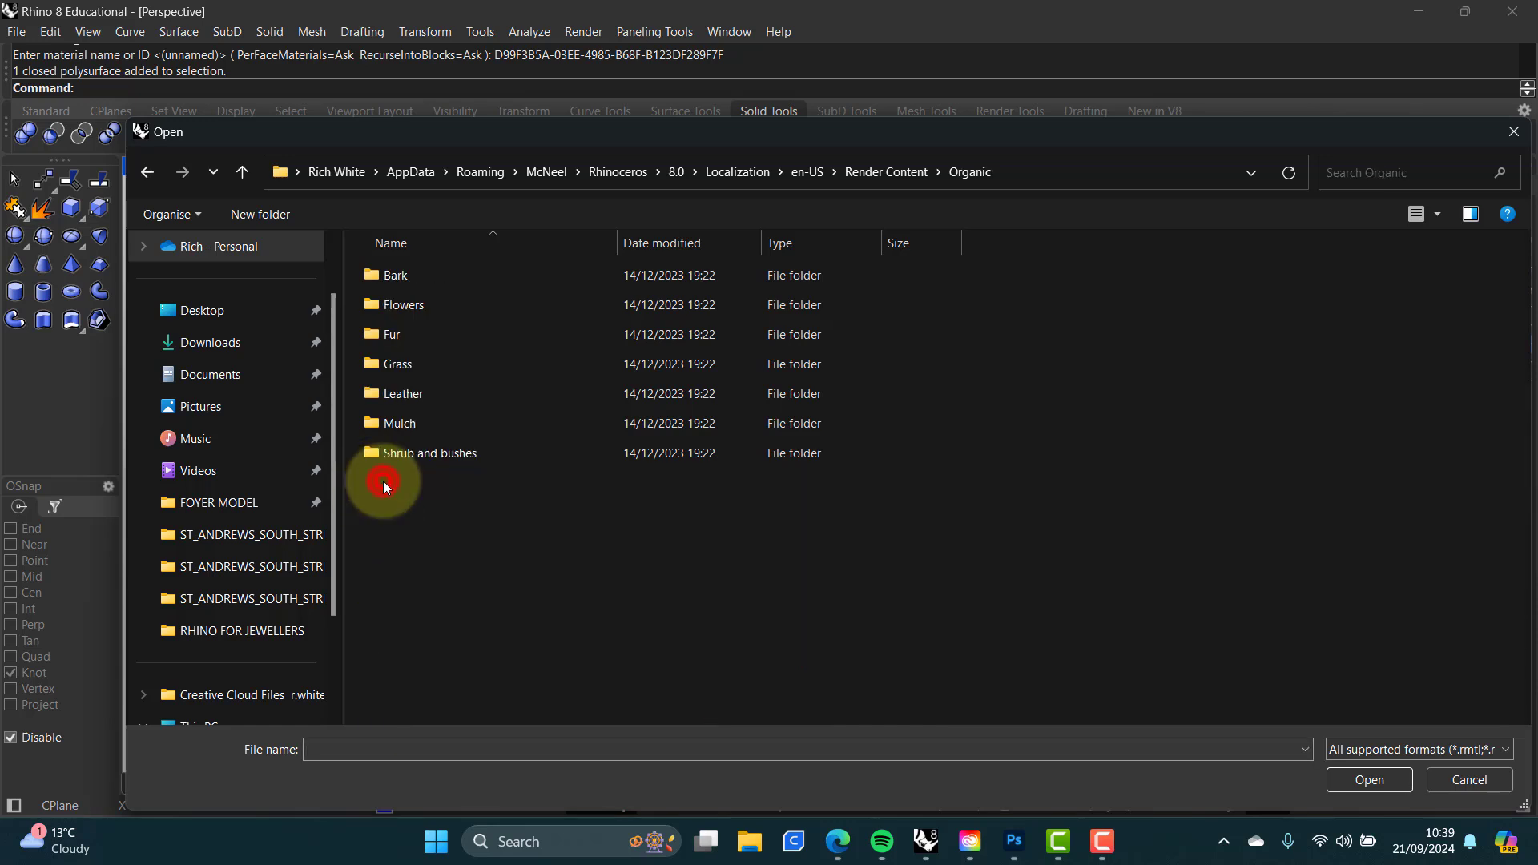
double_click(392, 394)
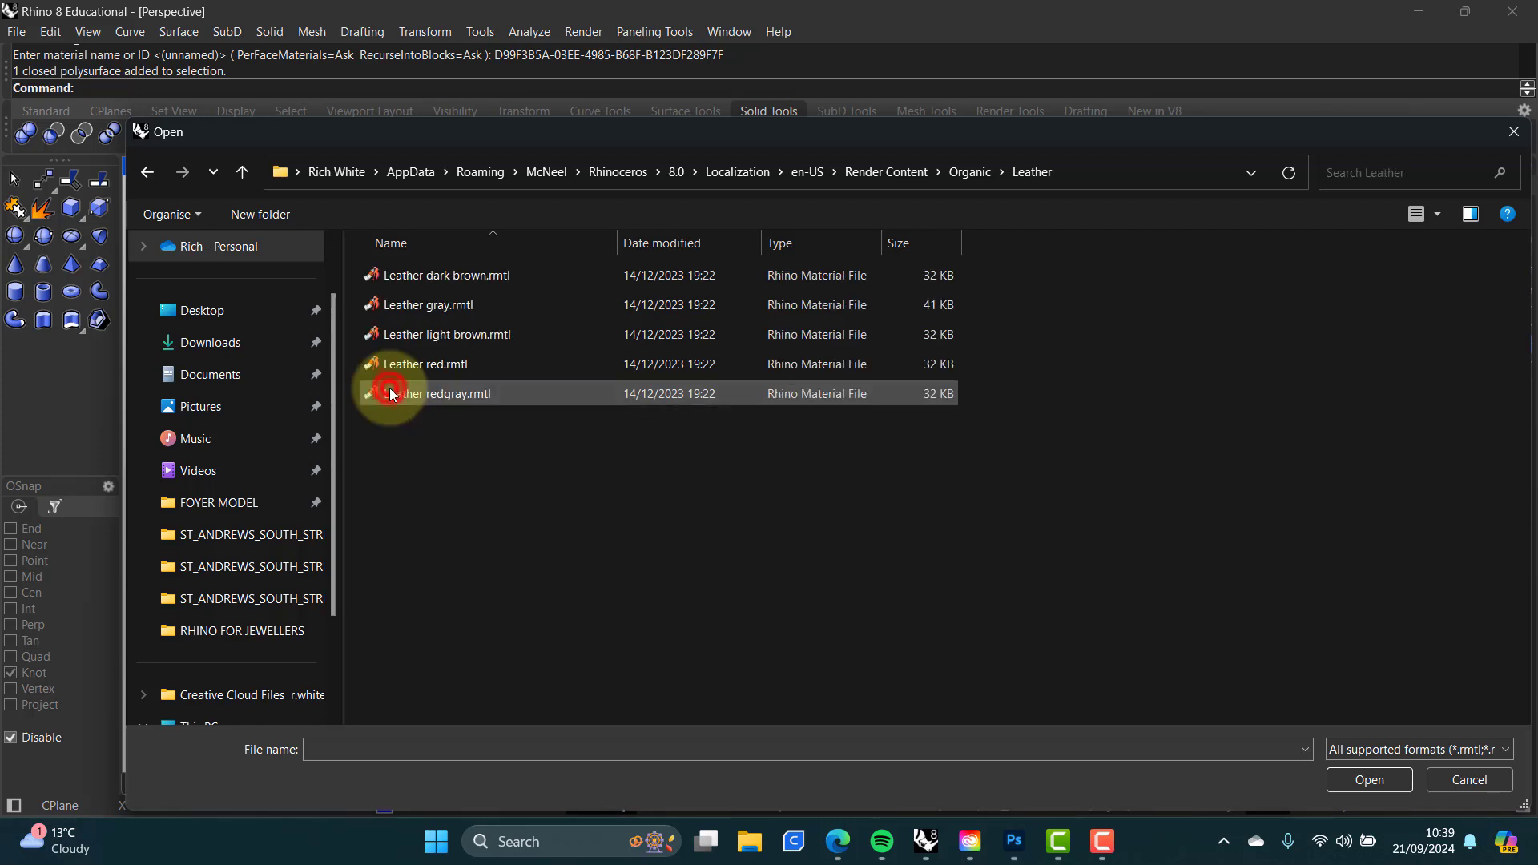
left_click(425, 364)
left_click(1374, 781)
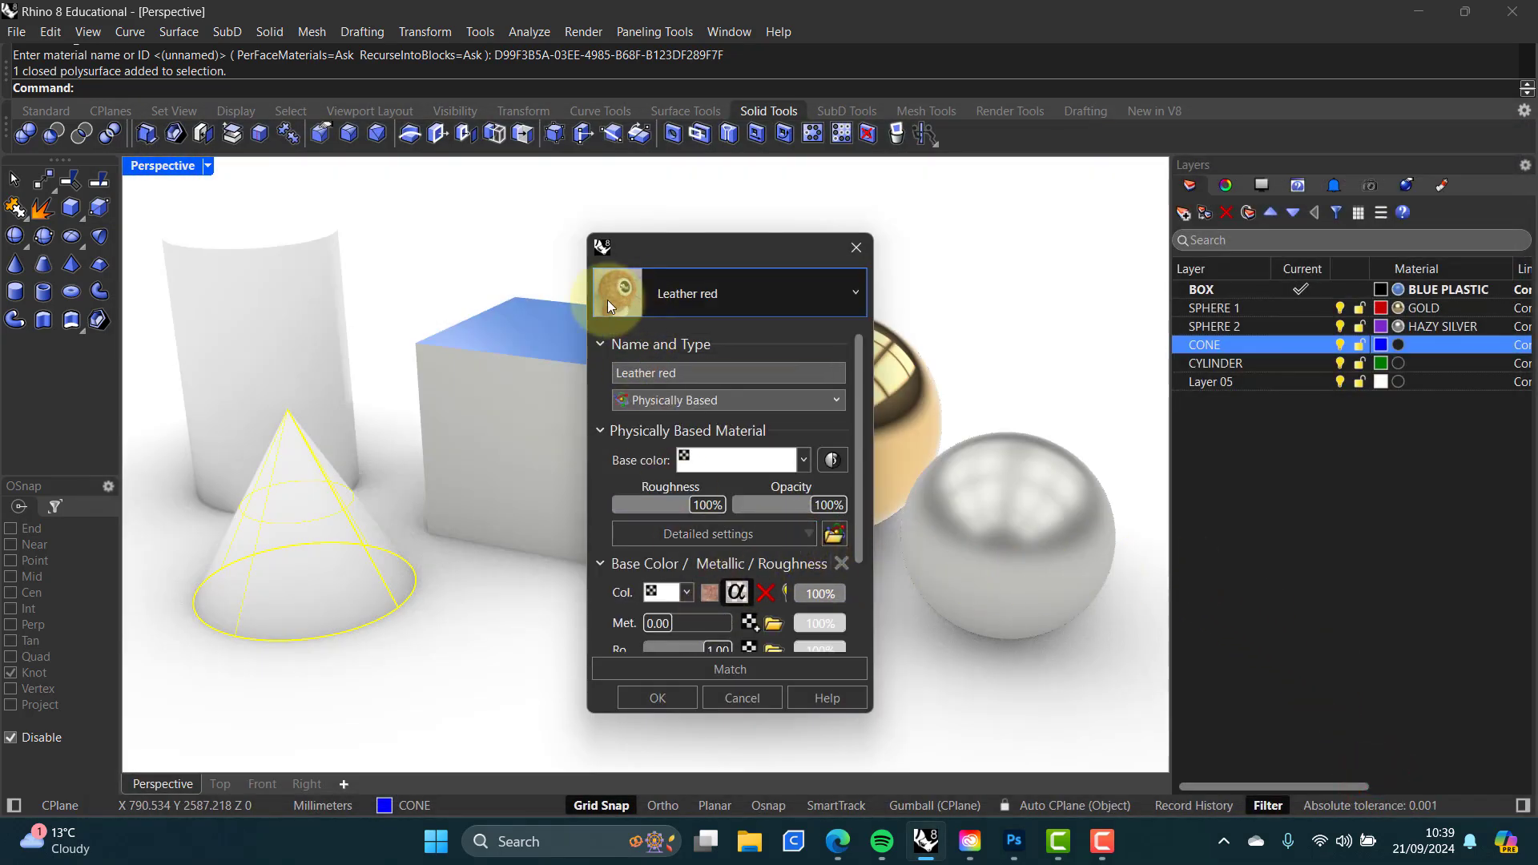
left_click(670, 696)
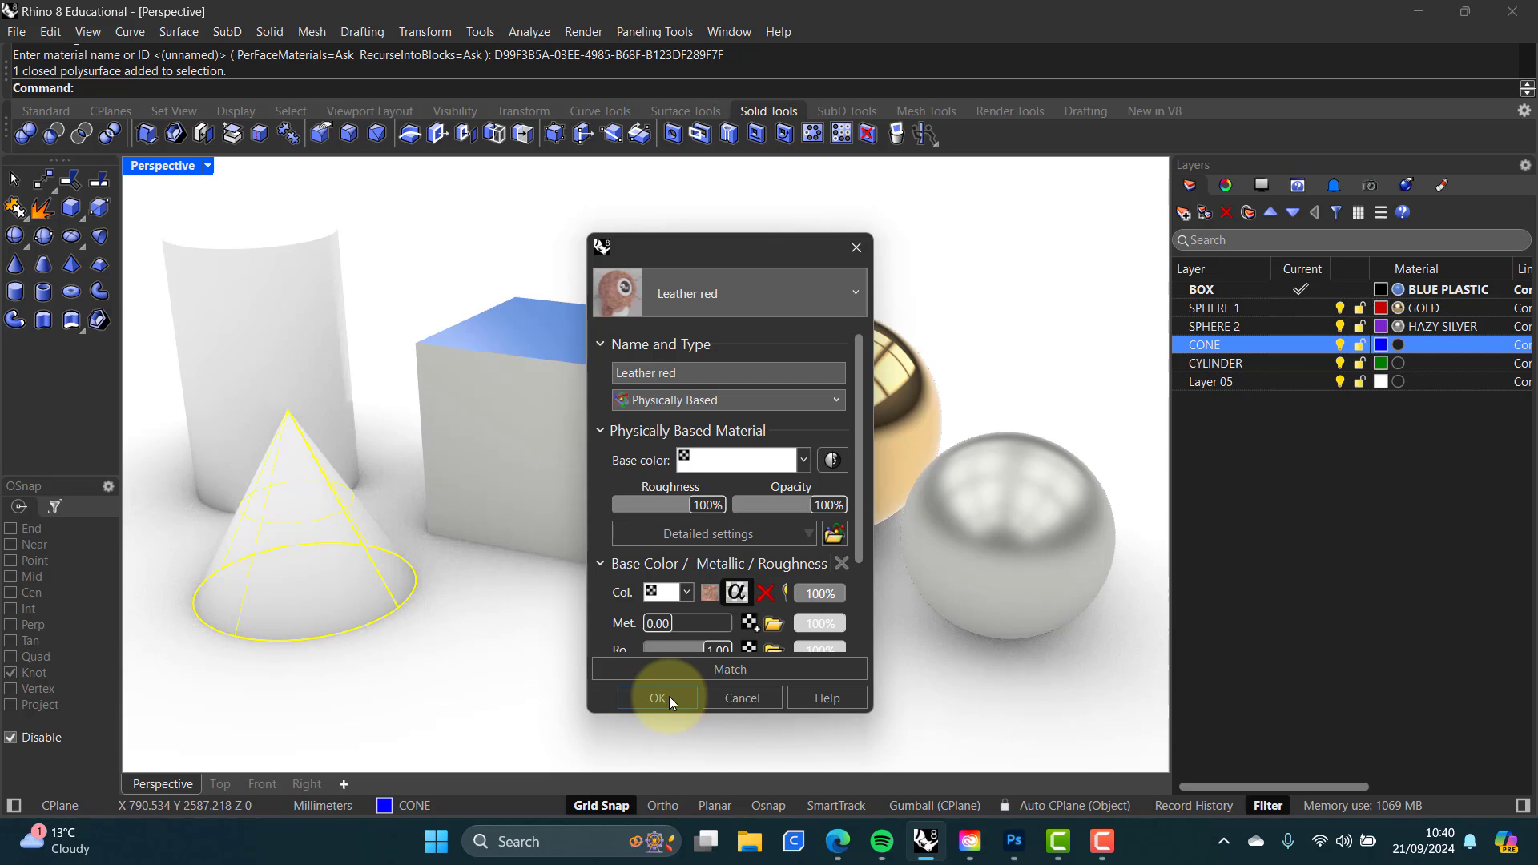
left_click(470, 658)
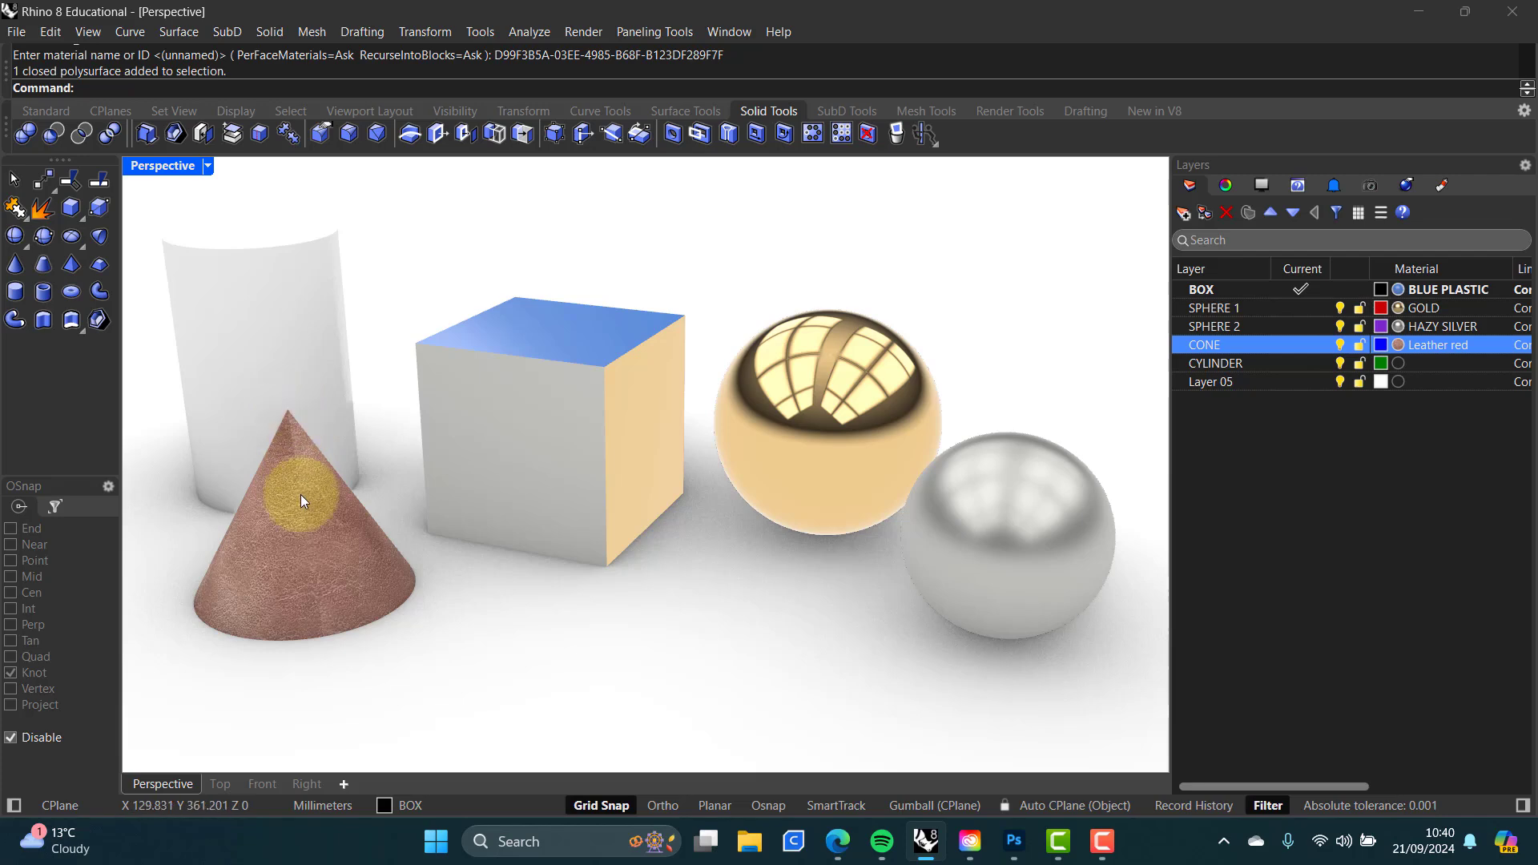
right_click_drag(310, 631, 464, 605)
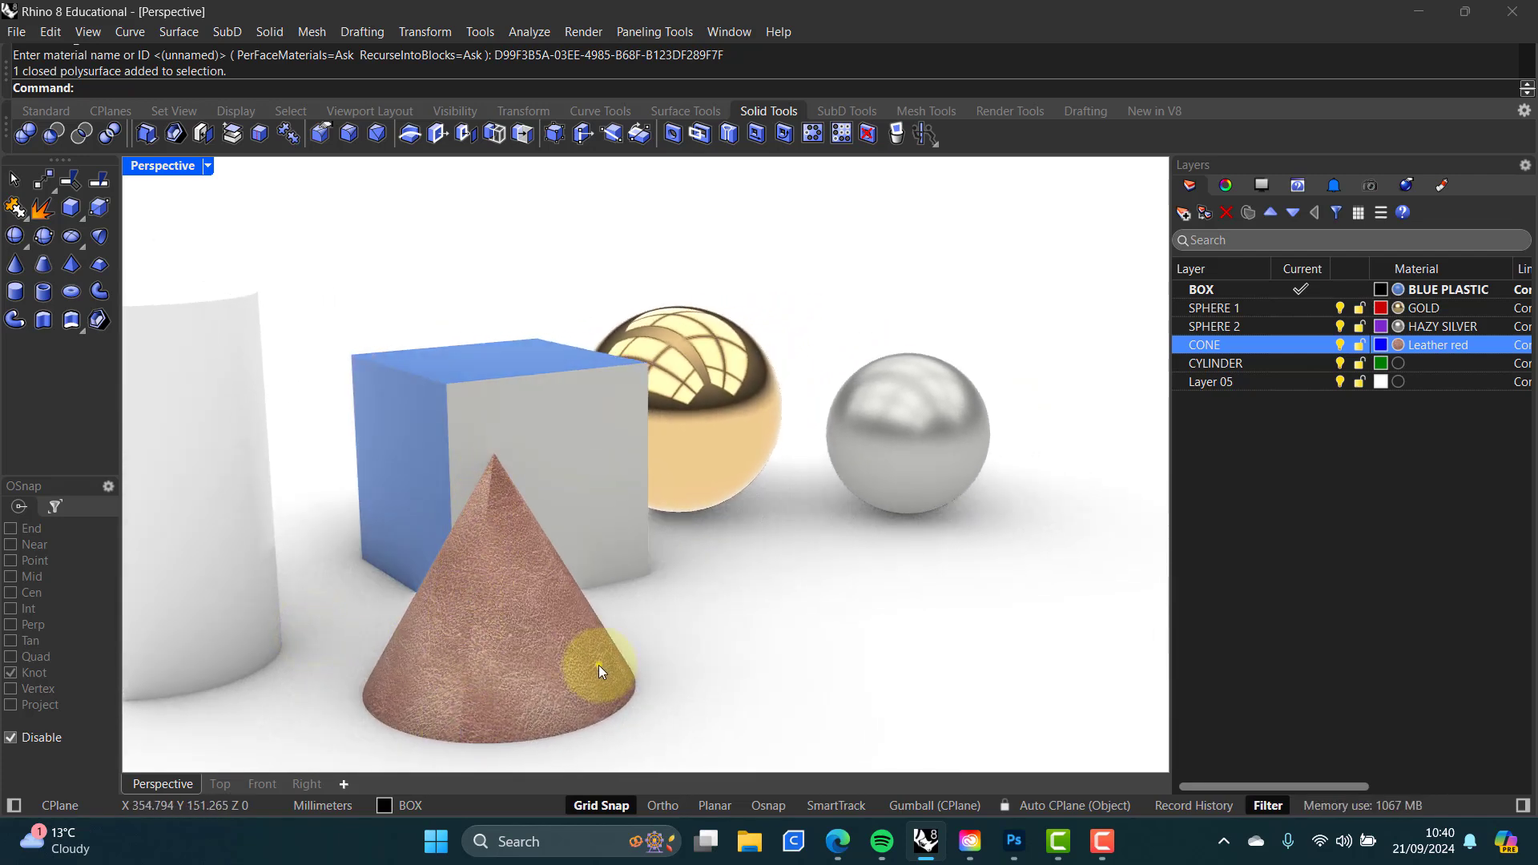
right_click_drag(599, 665, 497, 666)
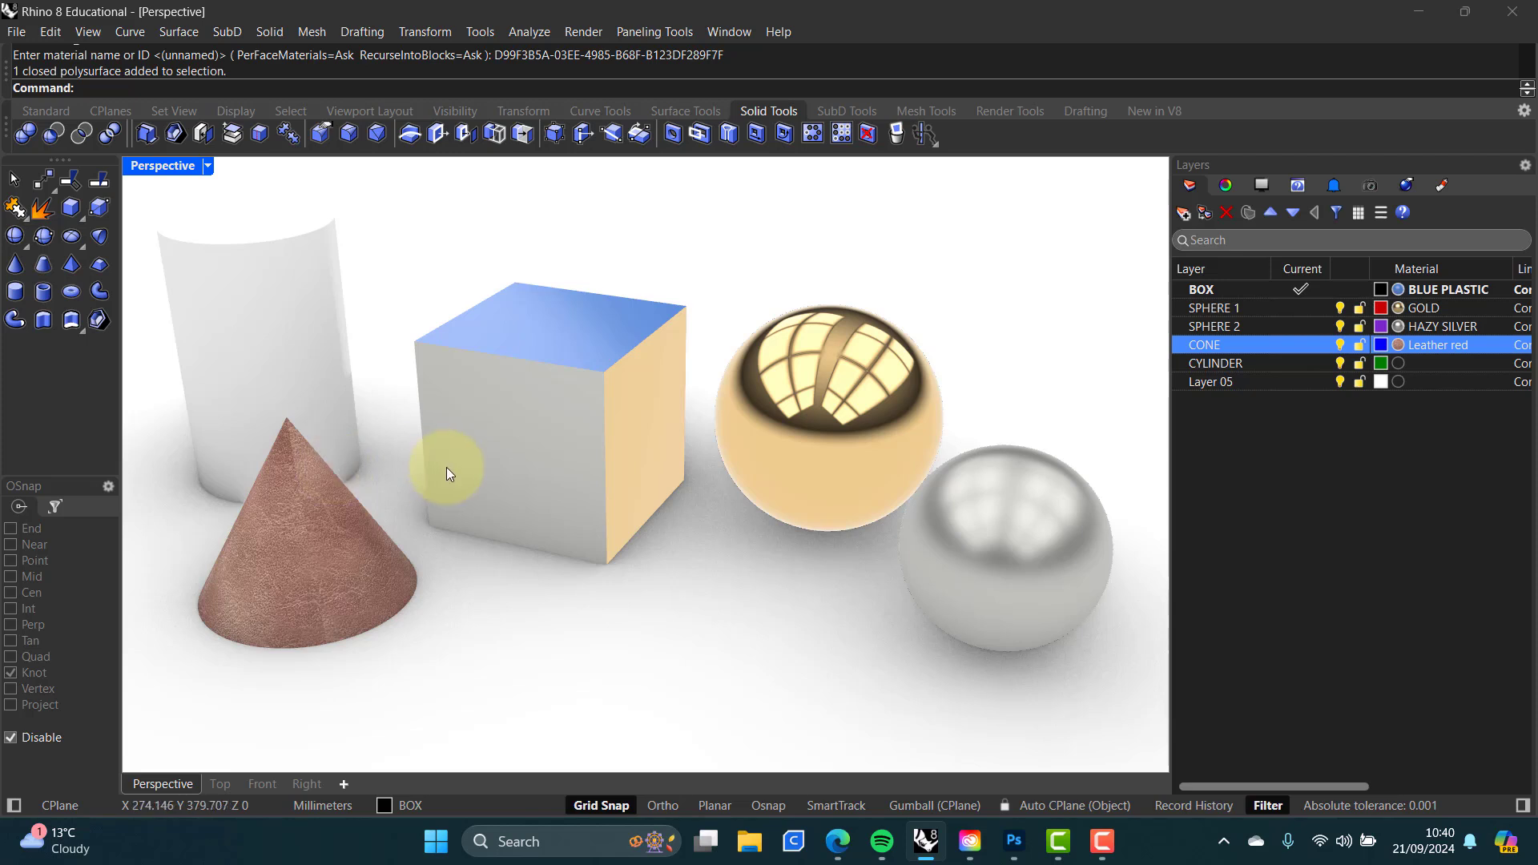
Step: Select the cylinder, turn off Grid Snap, and enable object snapping with only Cen and Quad active
left_click(315, 329)
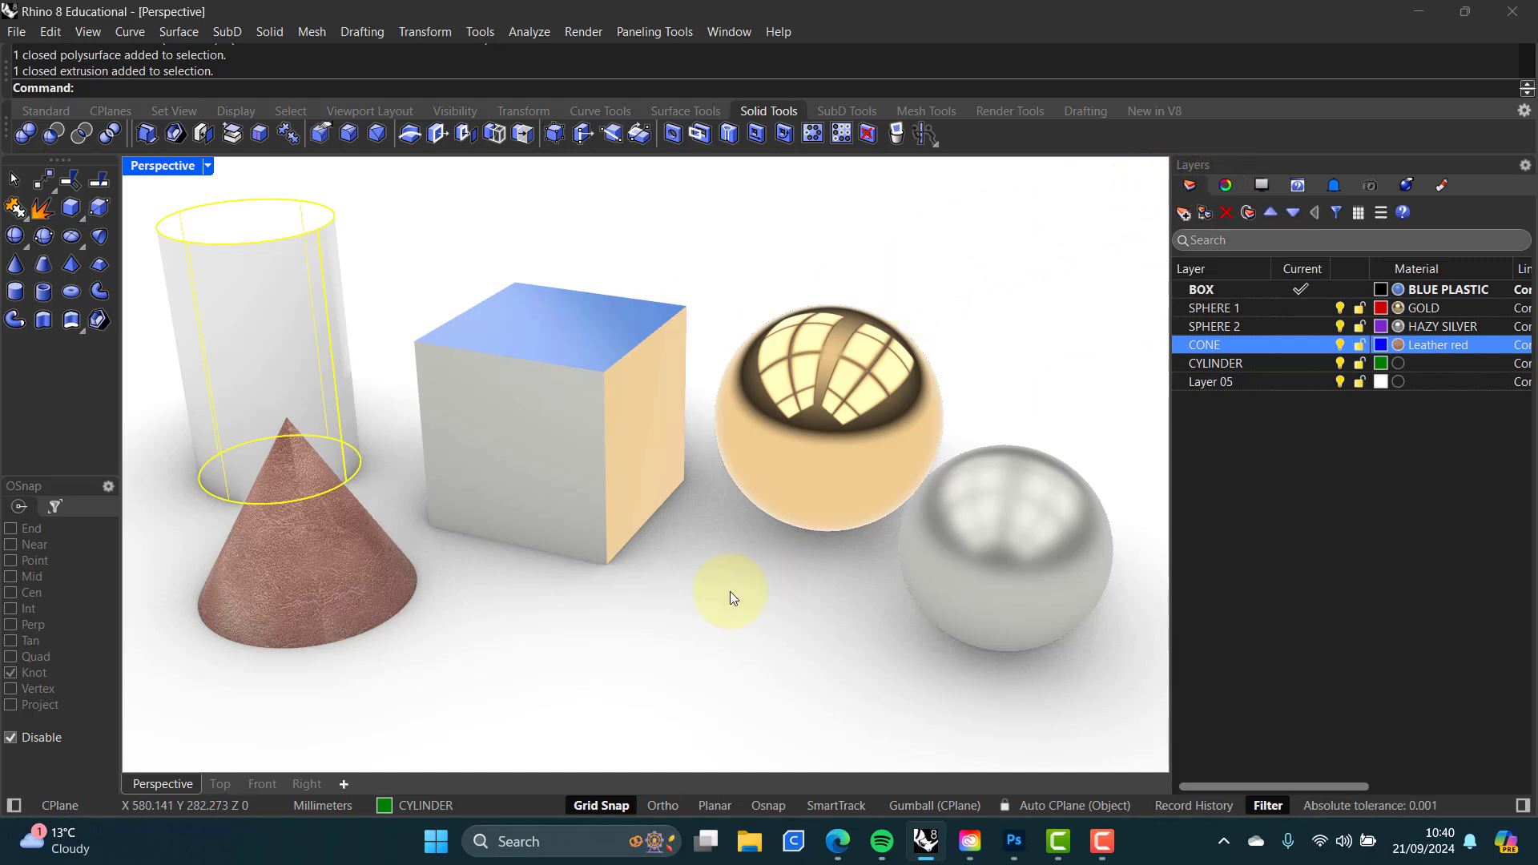
right_click_drag(617, 575, 1076, 587)
key("Caps_Lock")
right_click_drag(738, 584, 787, 605)
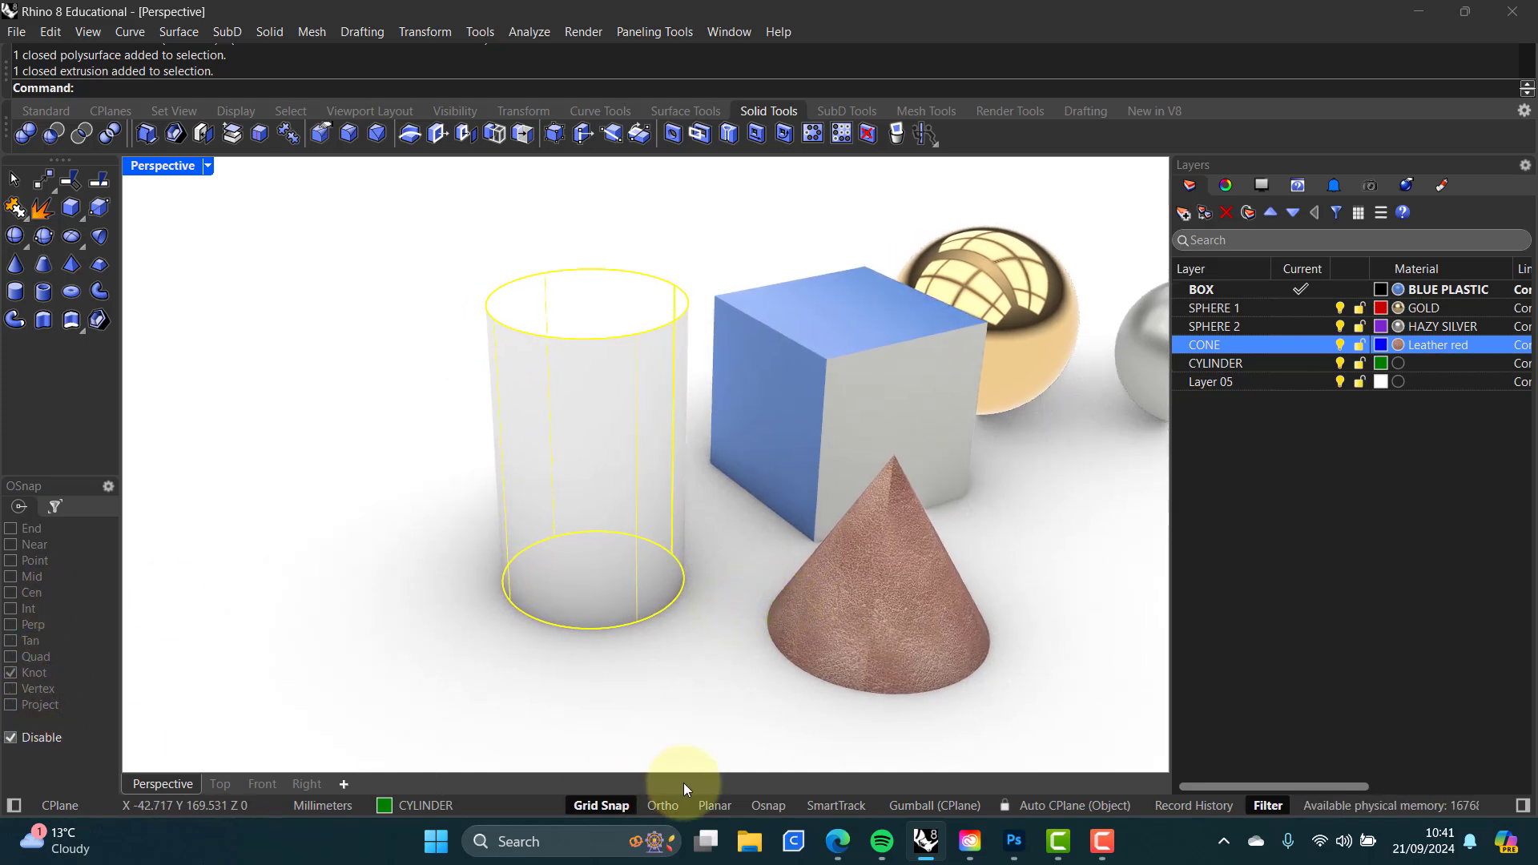
left_click(601, 805)
left_click(768, 805)
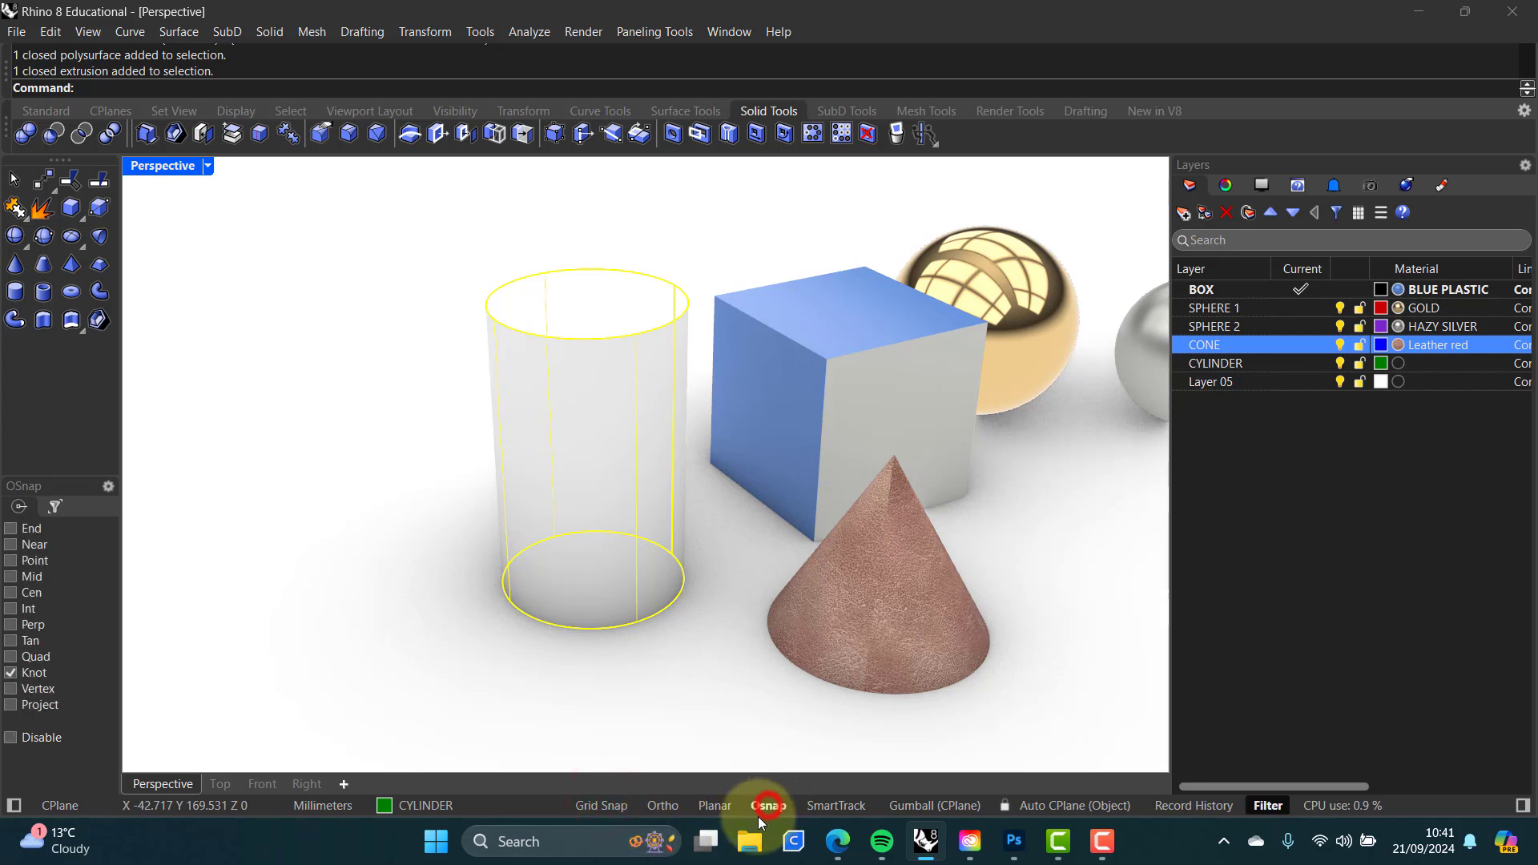
left_click(10, 673)
left_click(10, 657)
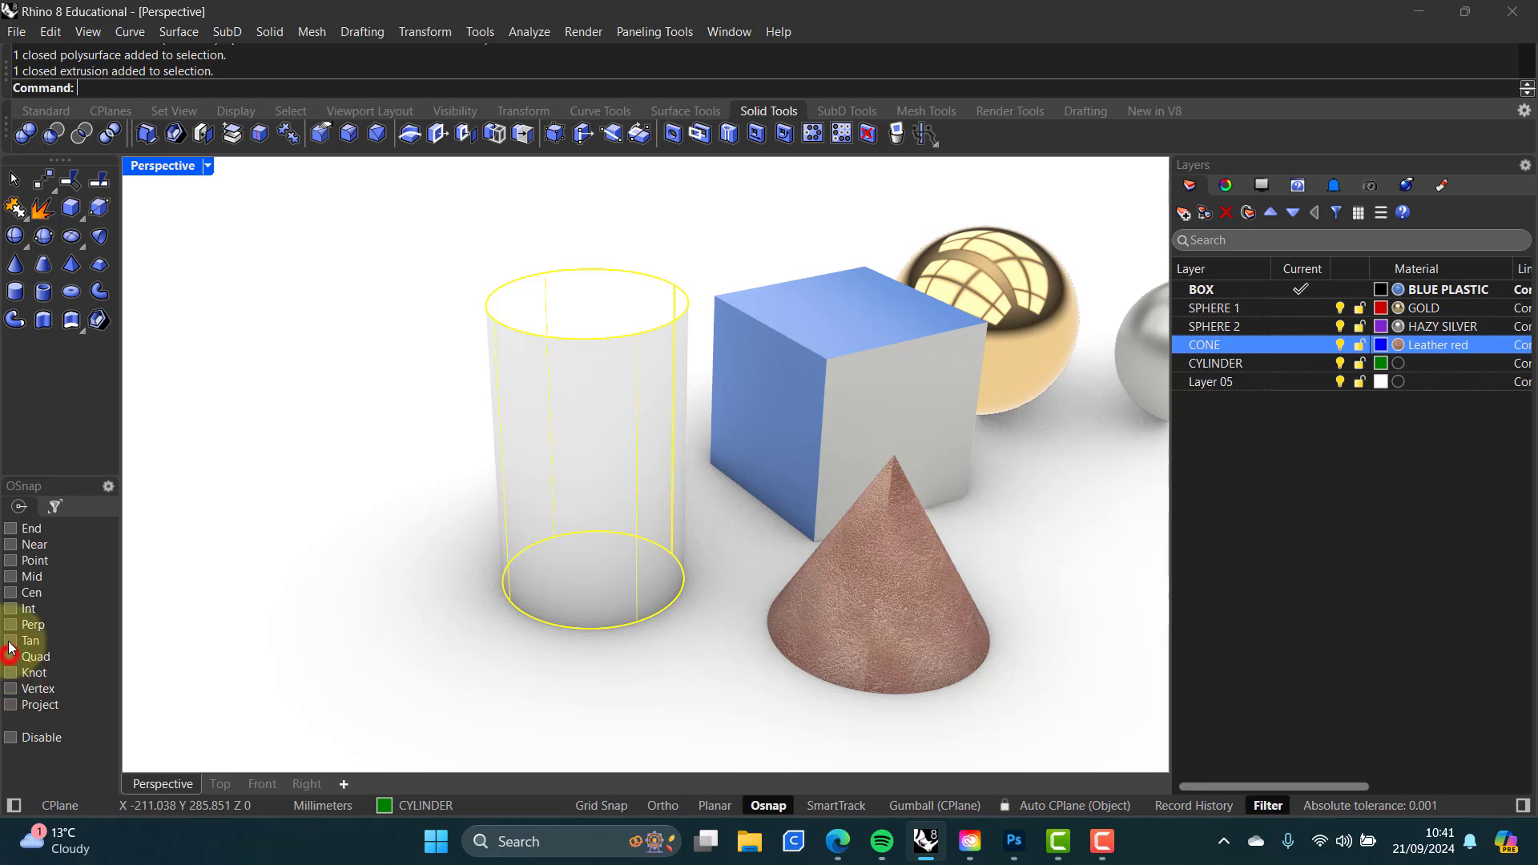
left_click(10, 594)
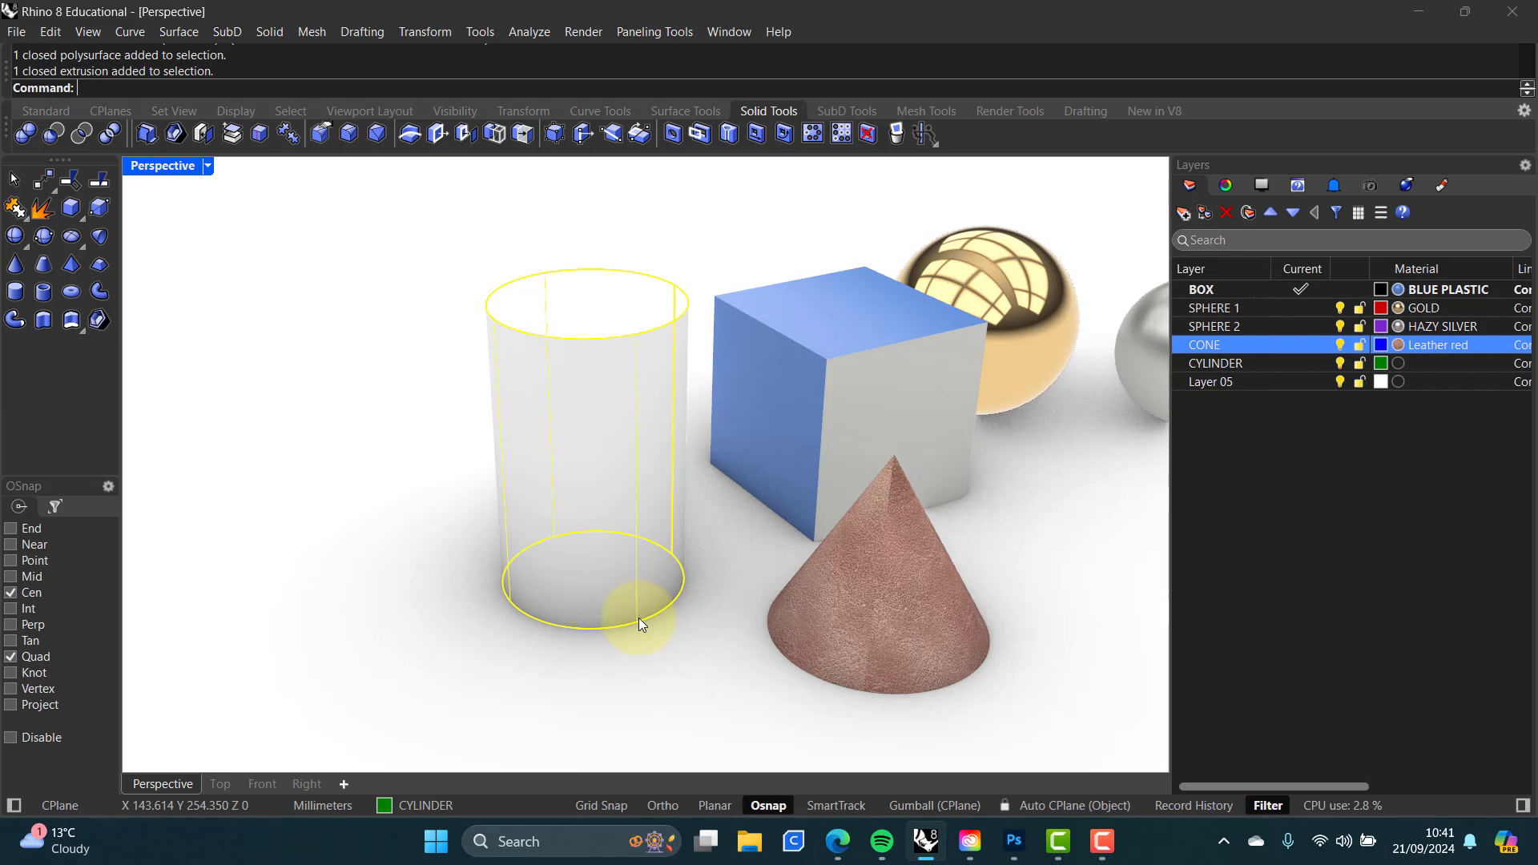
Step: Apply a capped cylindrical texture mapping to the cylinder, snapped to its base centre, base edge quadrant and top centre
left_click(1223, 362)
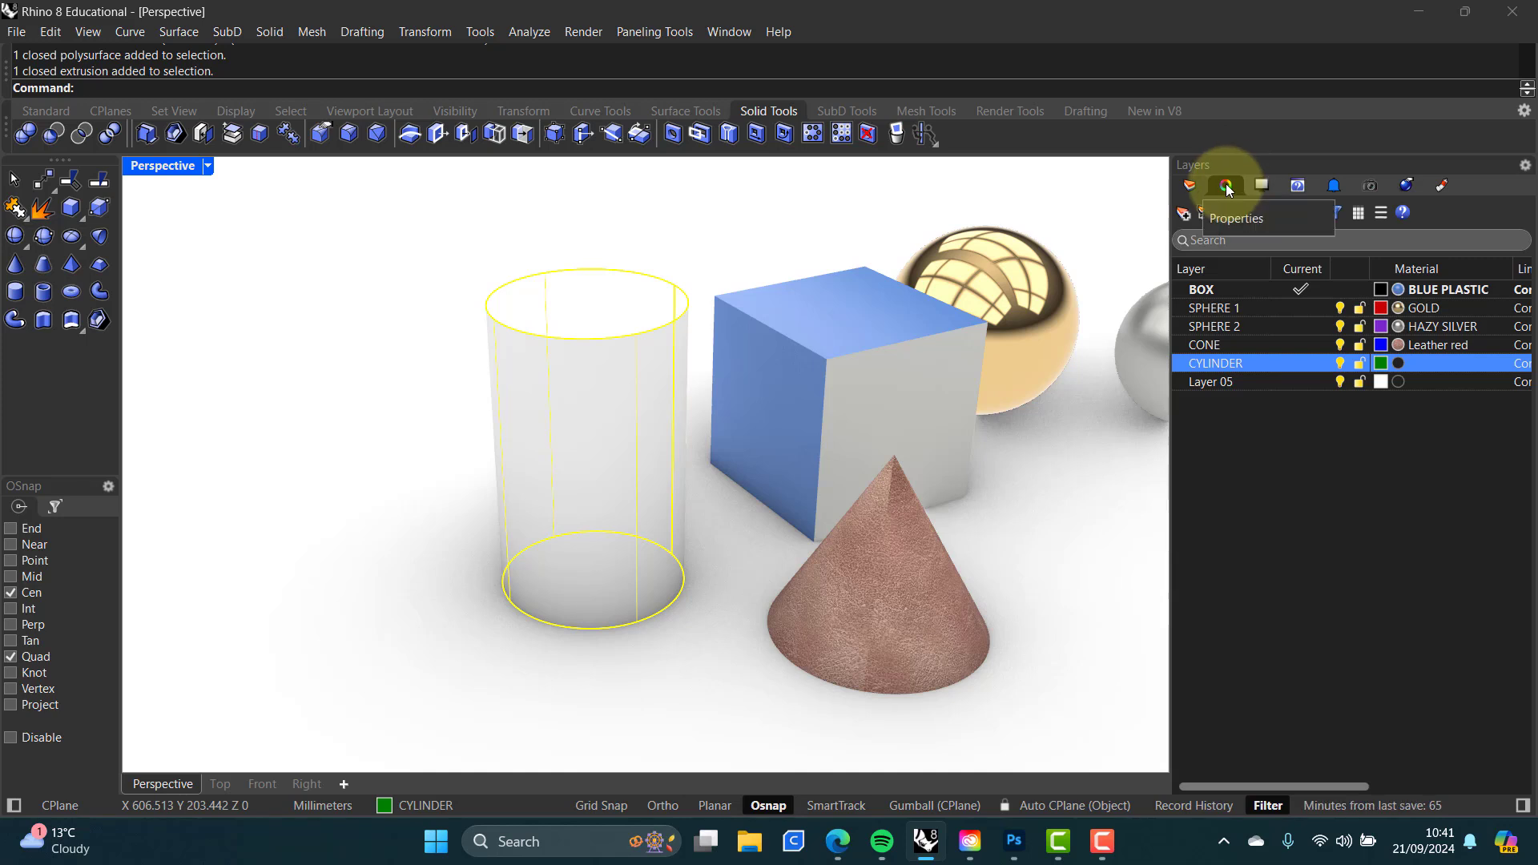
left_click(1226, 186)
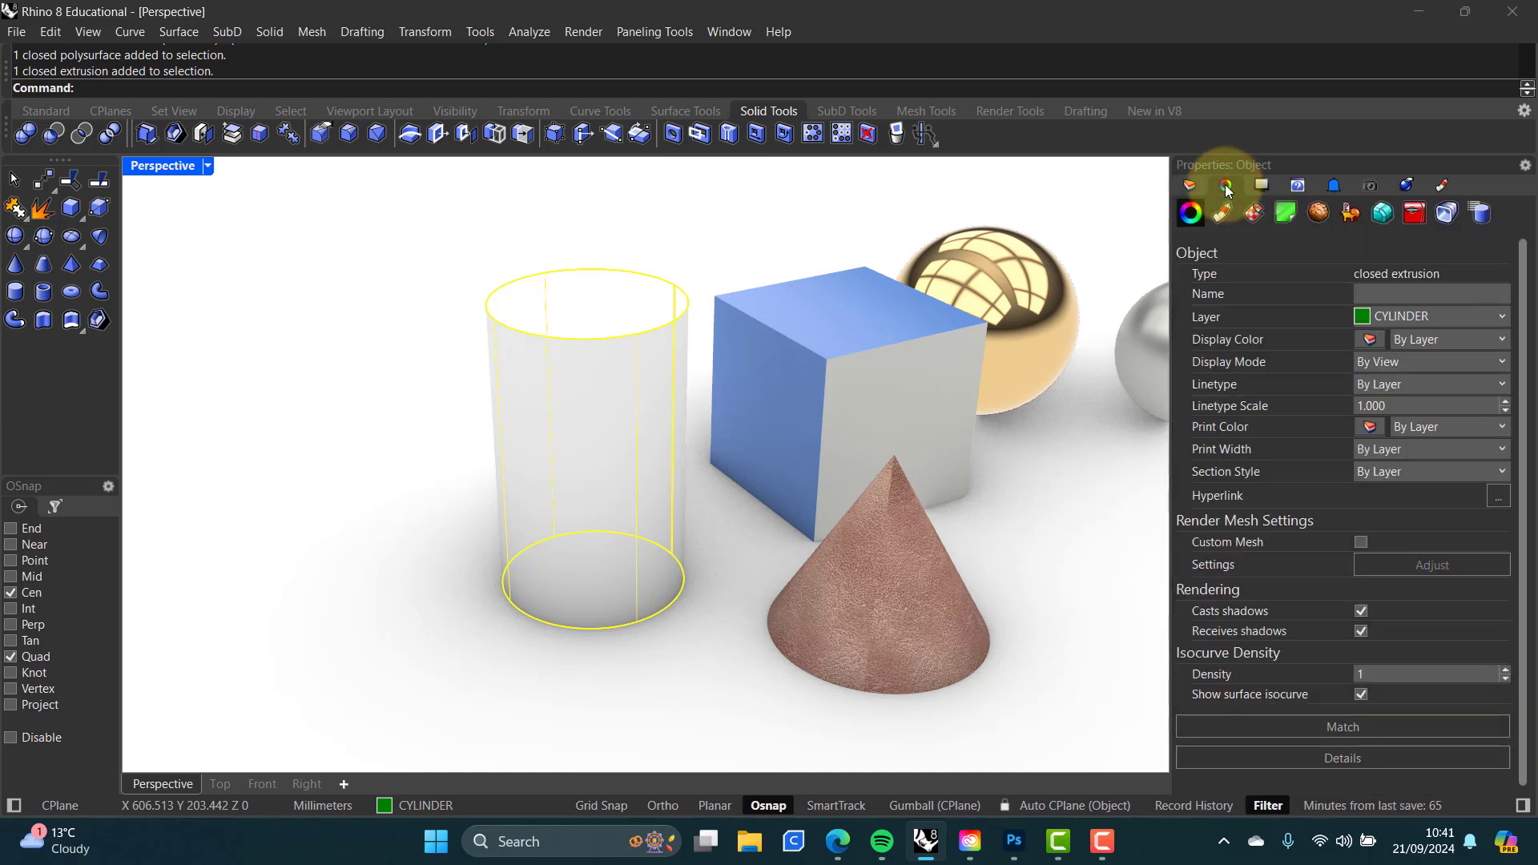
left_click(1254, 215)
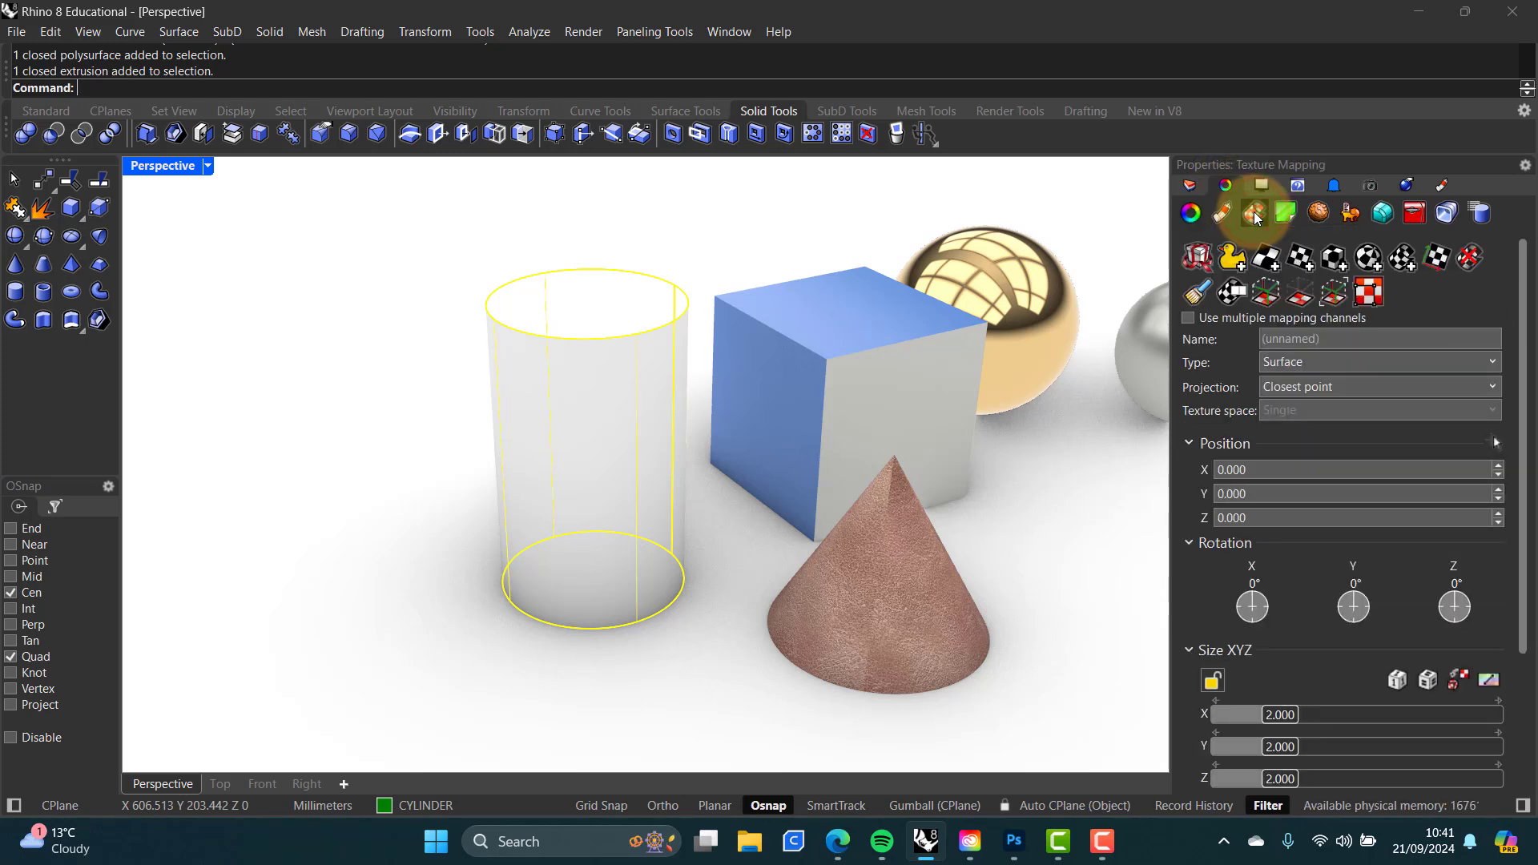
left_click(1402, 265)
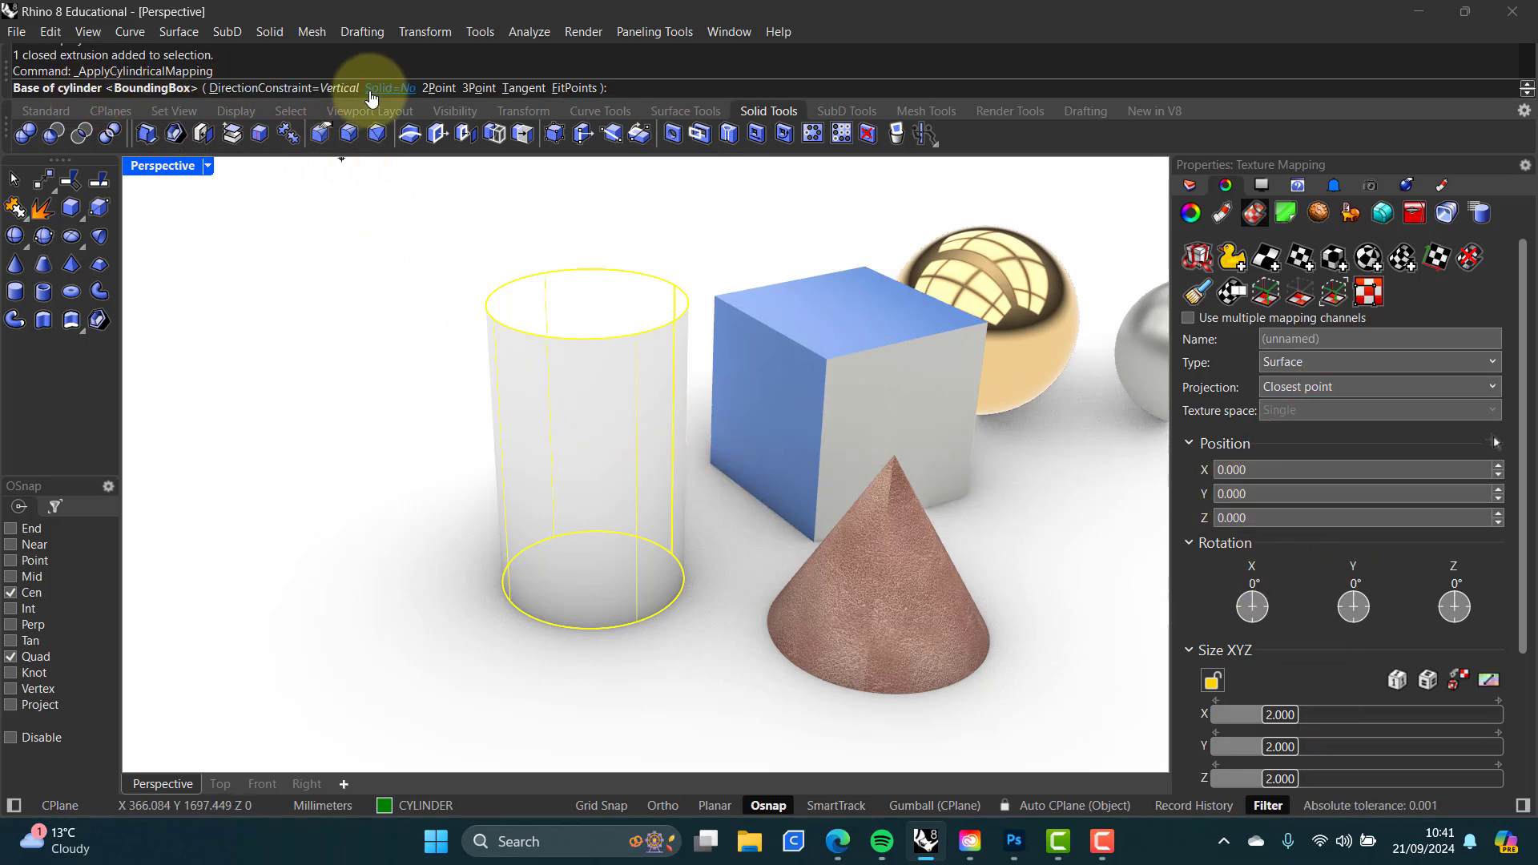
left_click(604, 626)
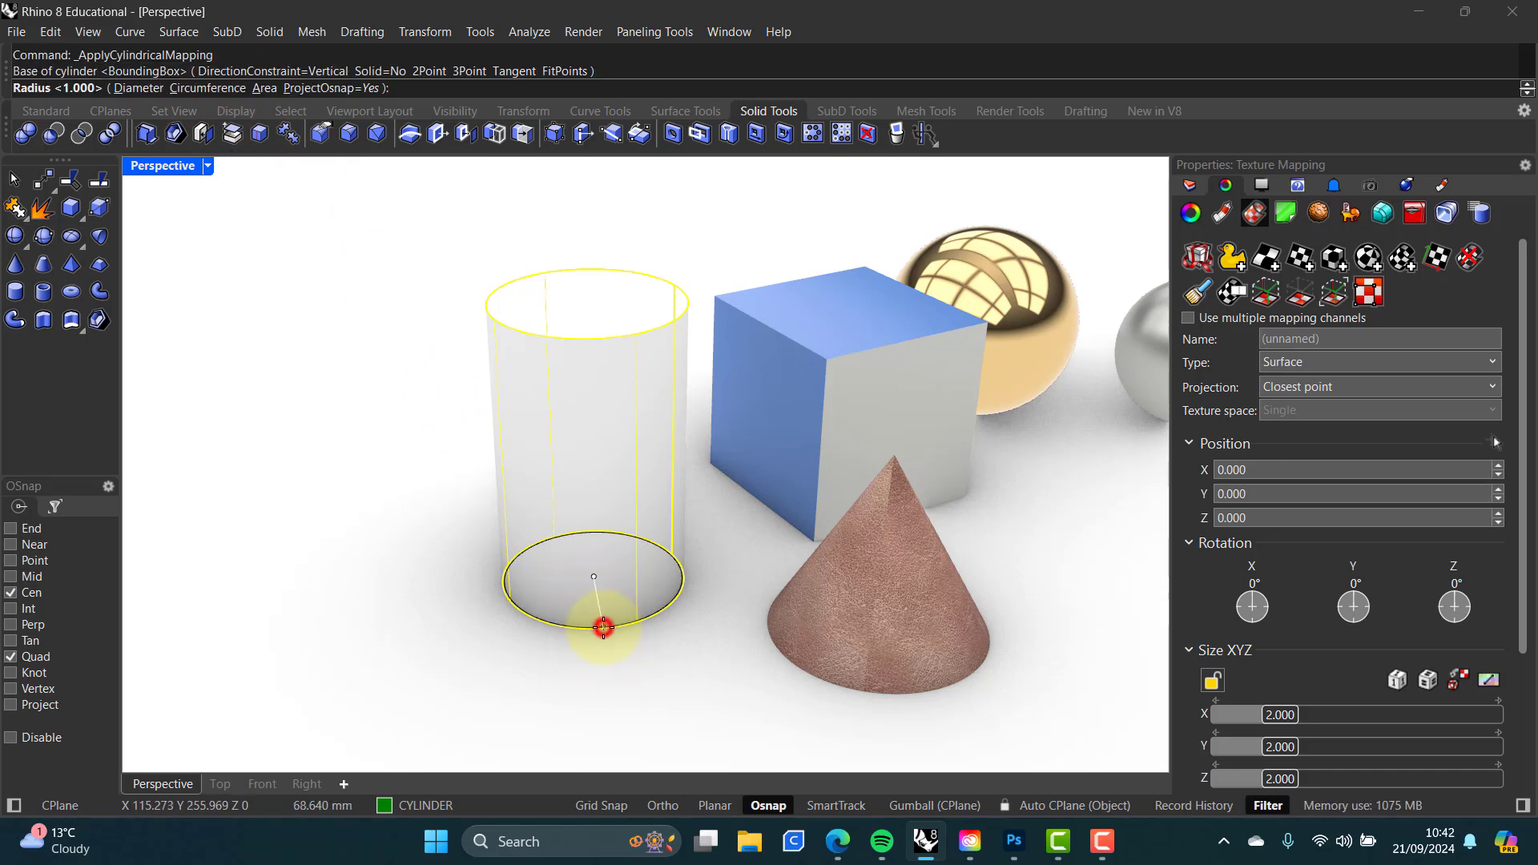
left_click(673, 555)
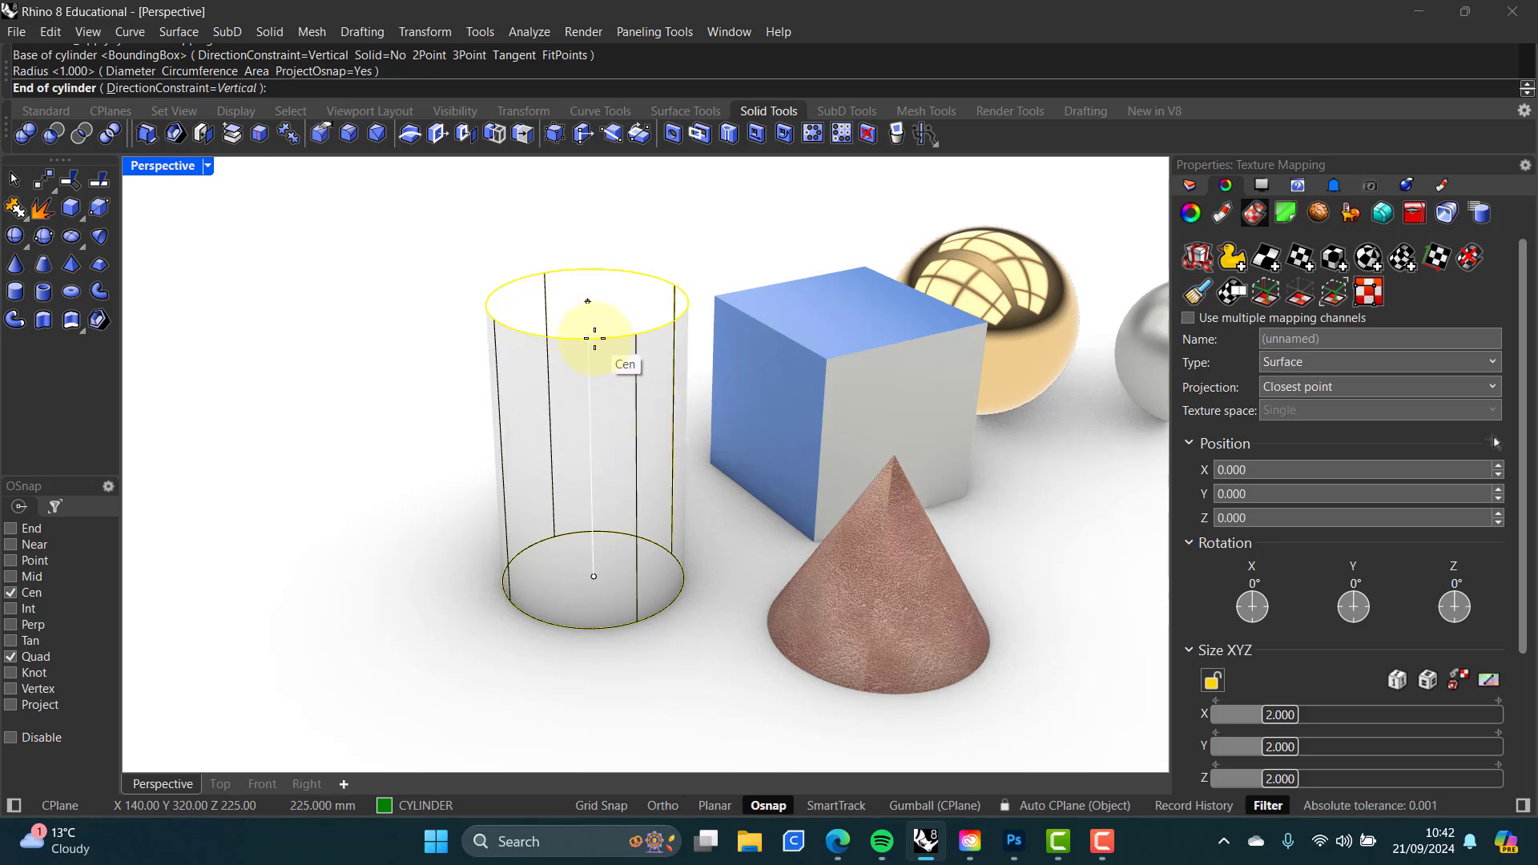
left_click(595, 337)
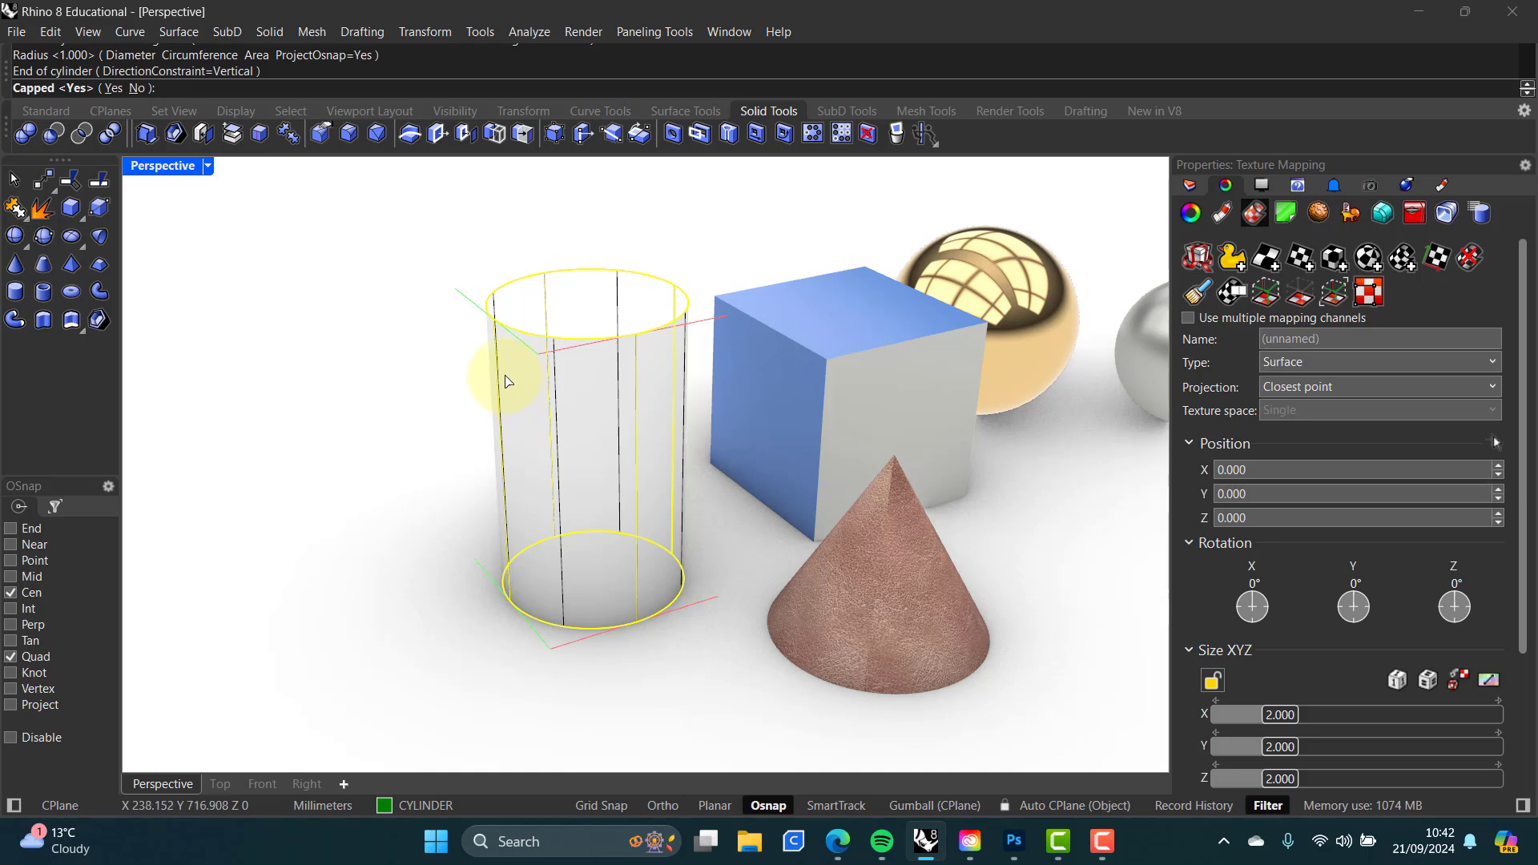
key("Return")
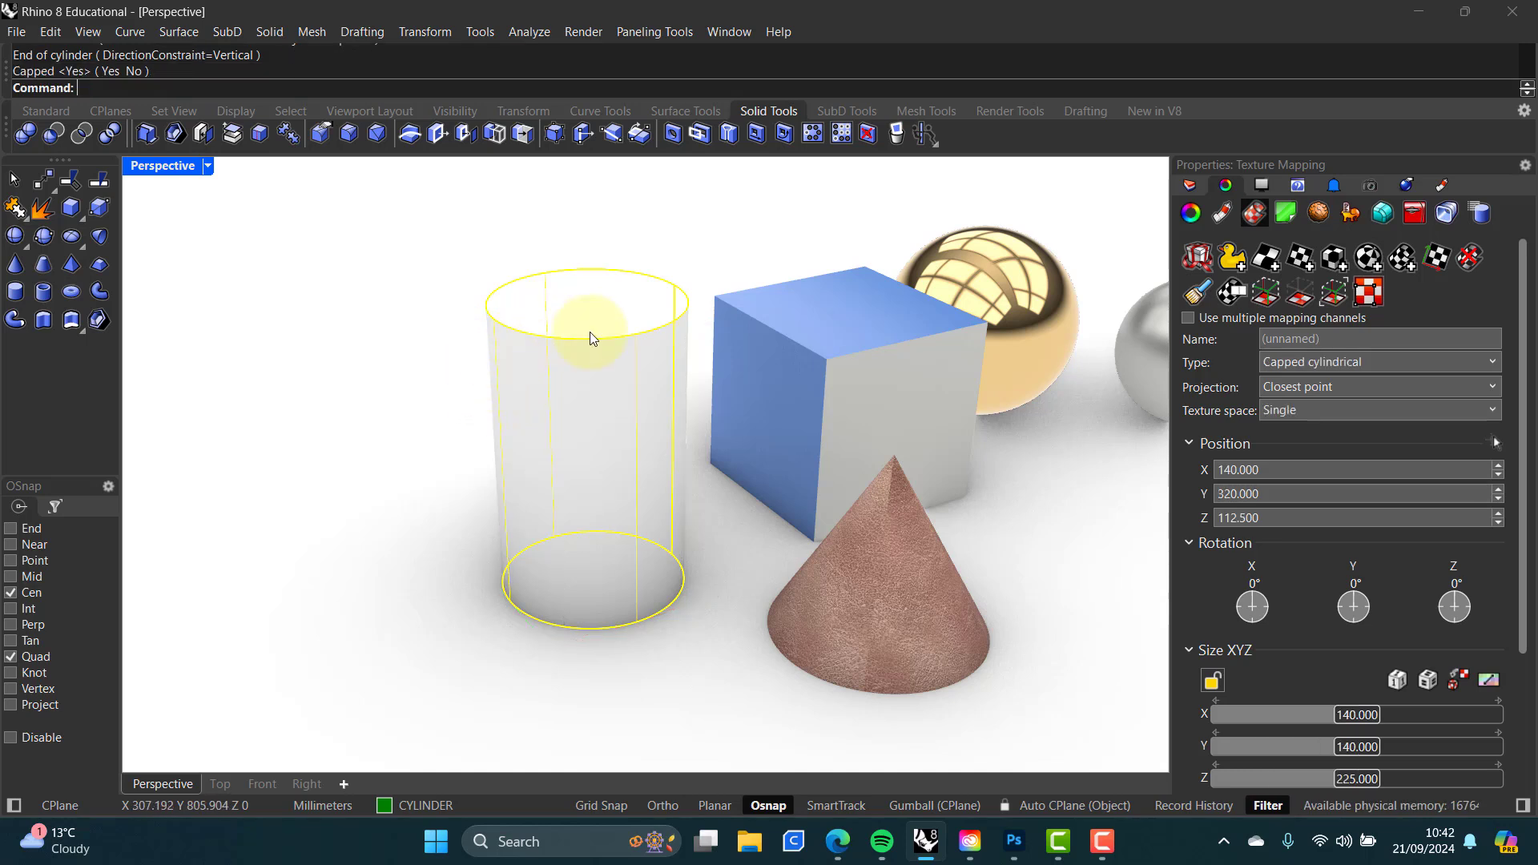
Step: Import Carbon Fiber.rmtl from the material library's Product Design folder and apply it to the CYLINDER layer
left_click(709, 402)
right_click_drag(650, 501, 561, 449)
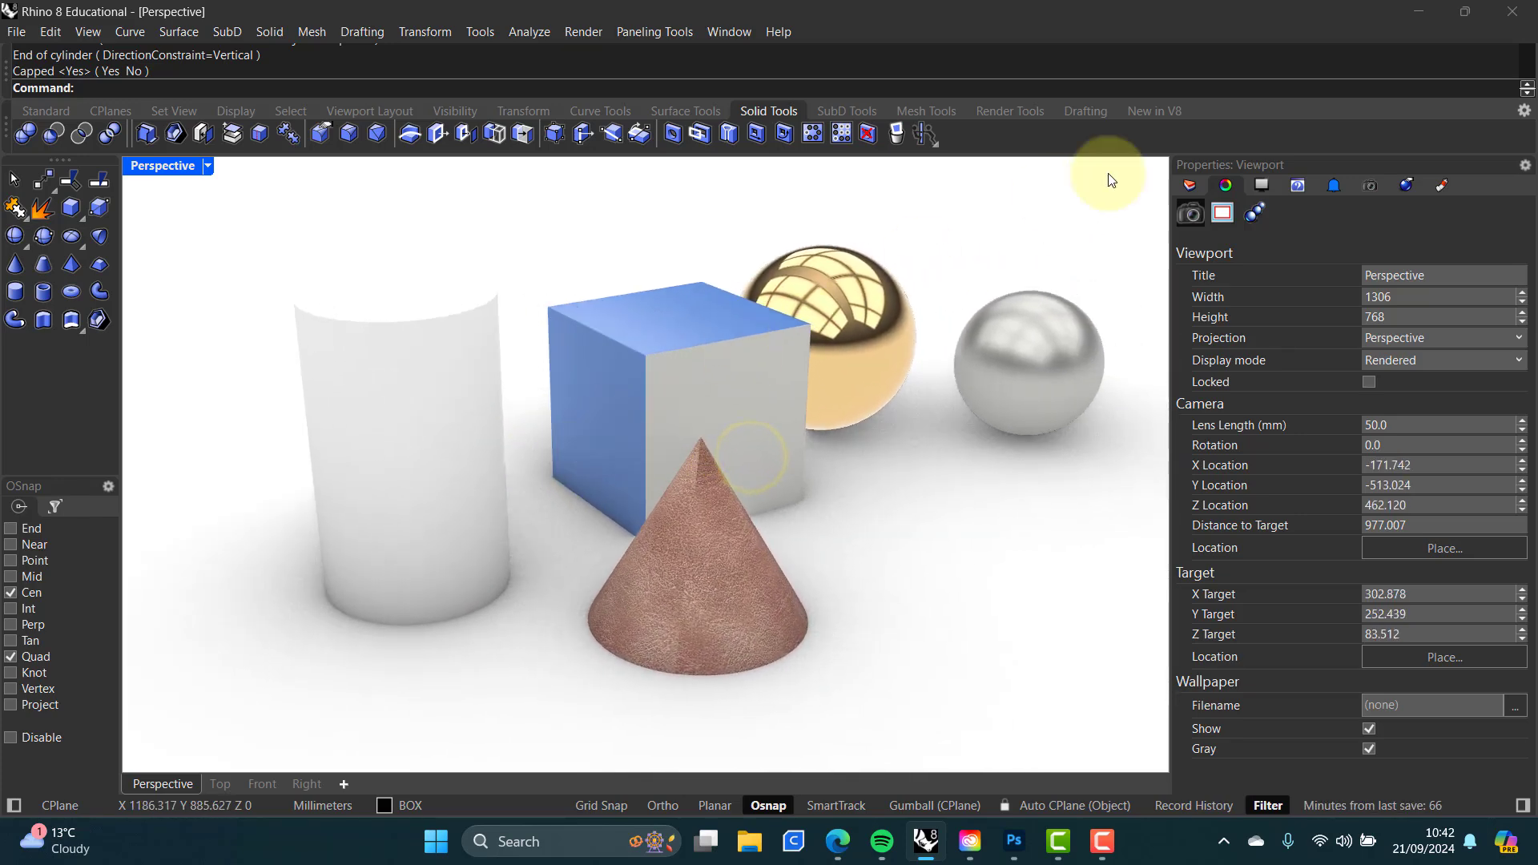
left_click(1189, 186)
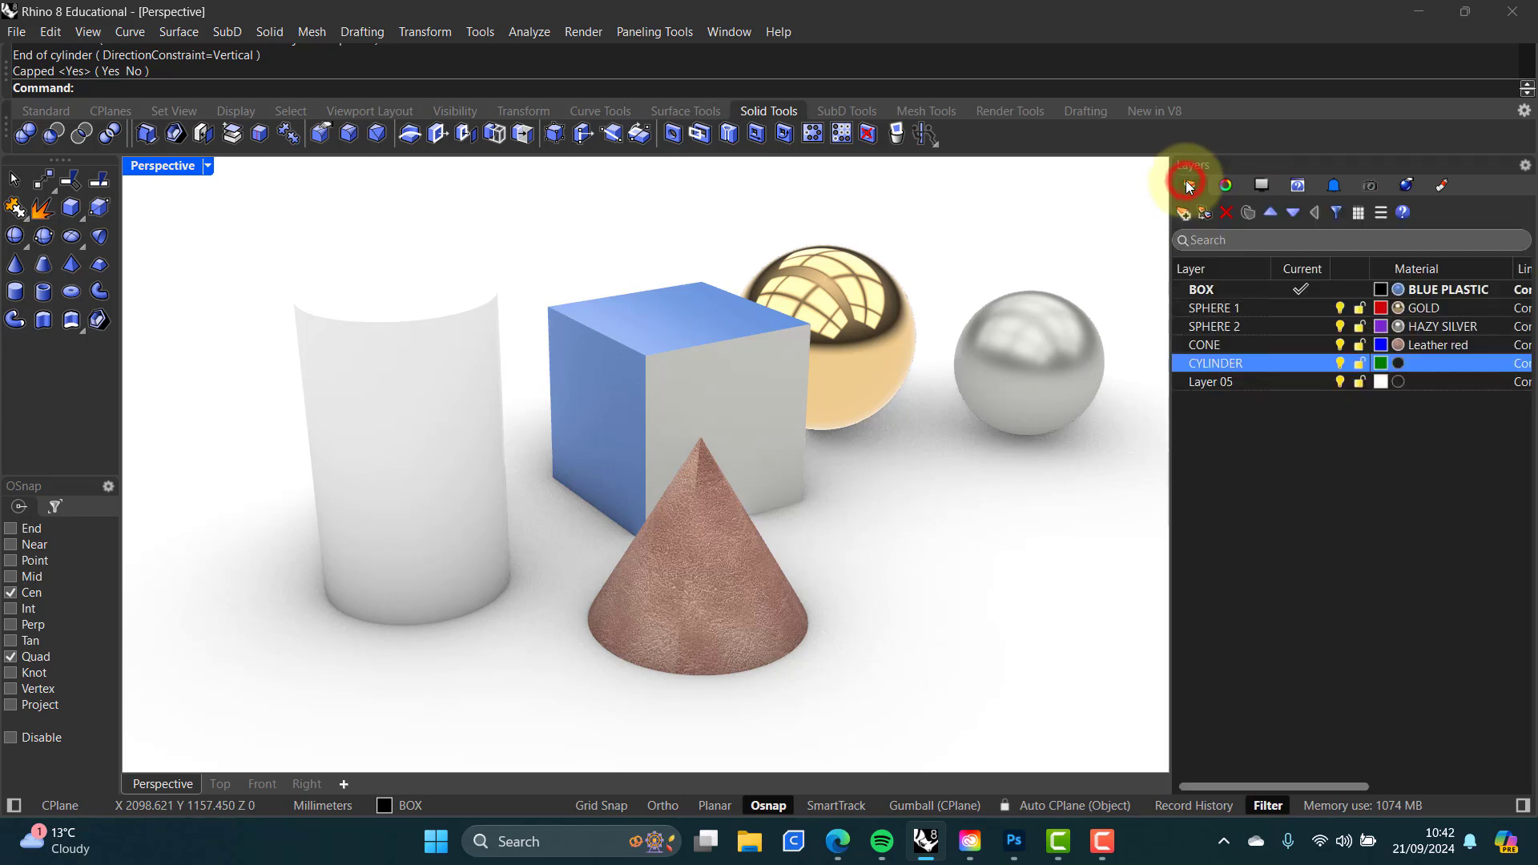
left_click(1399, 363)
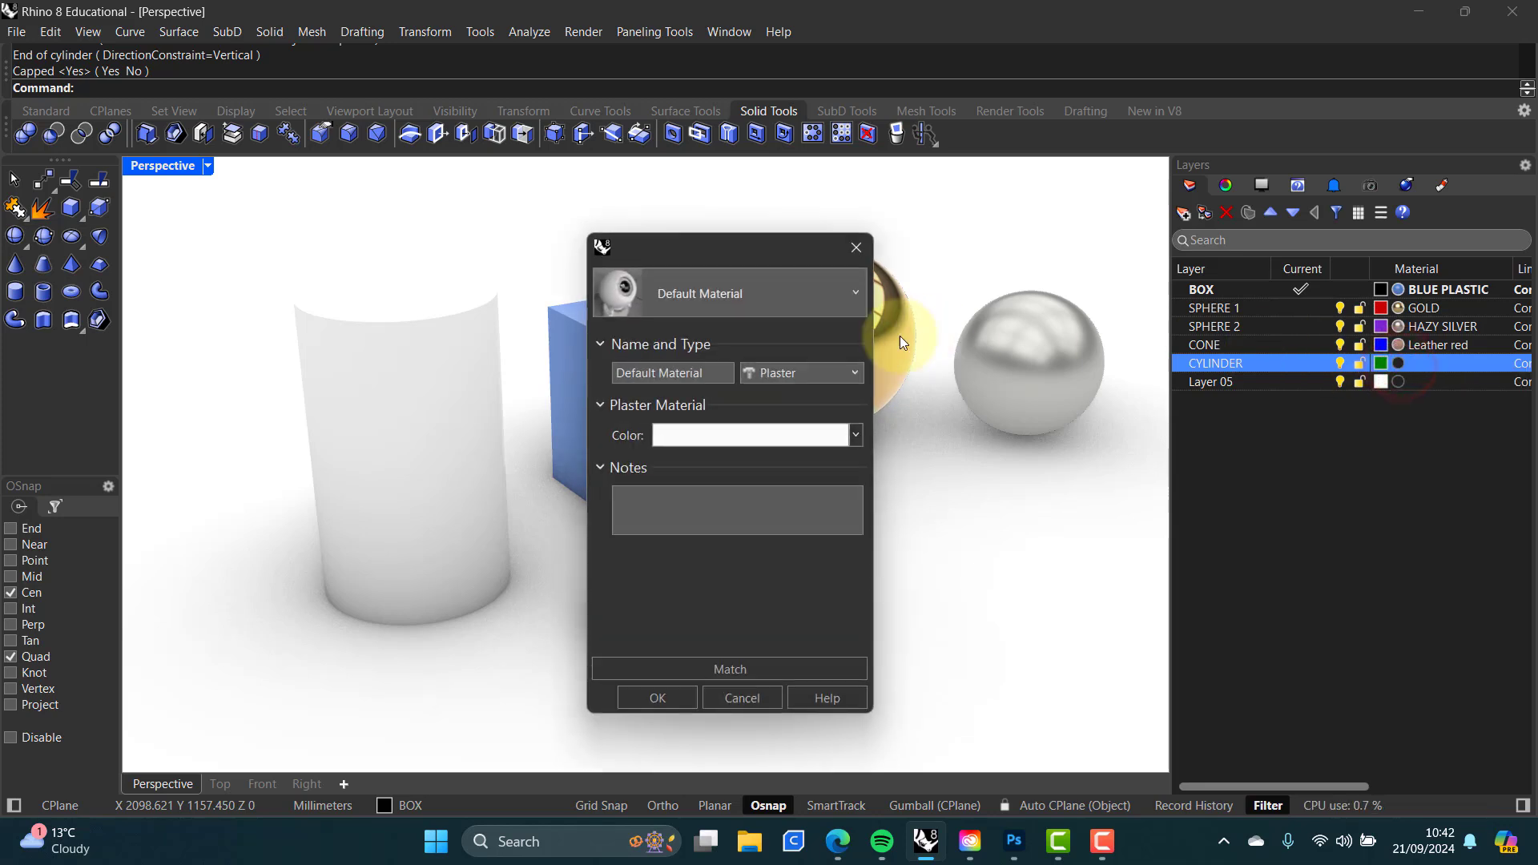
left_click(852, 297)
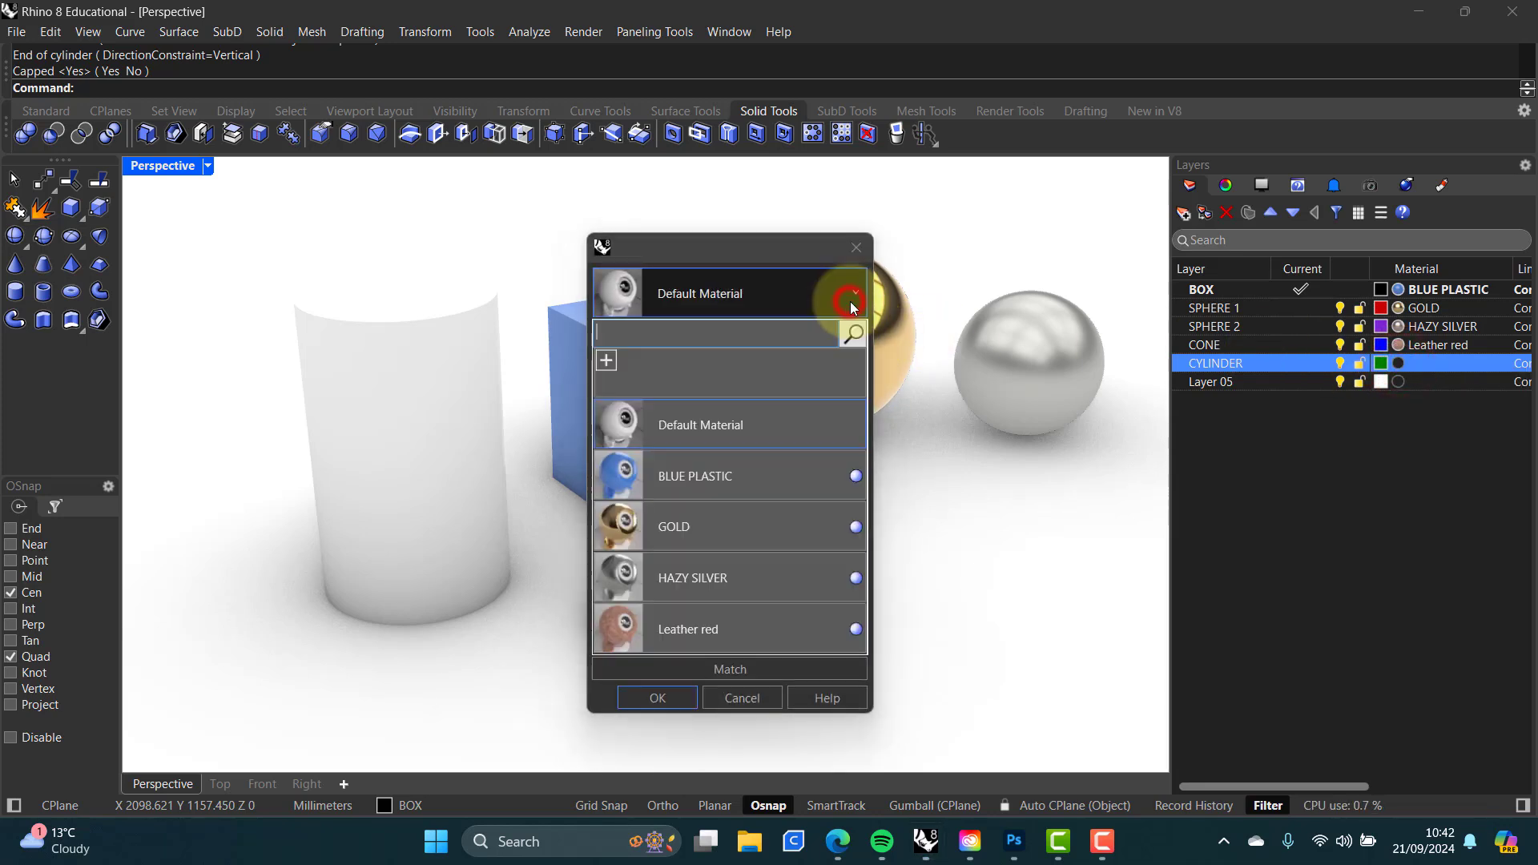
left_click(607, 362)
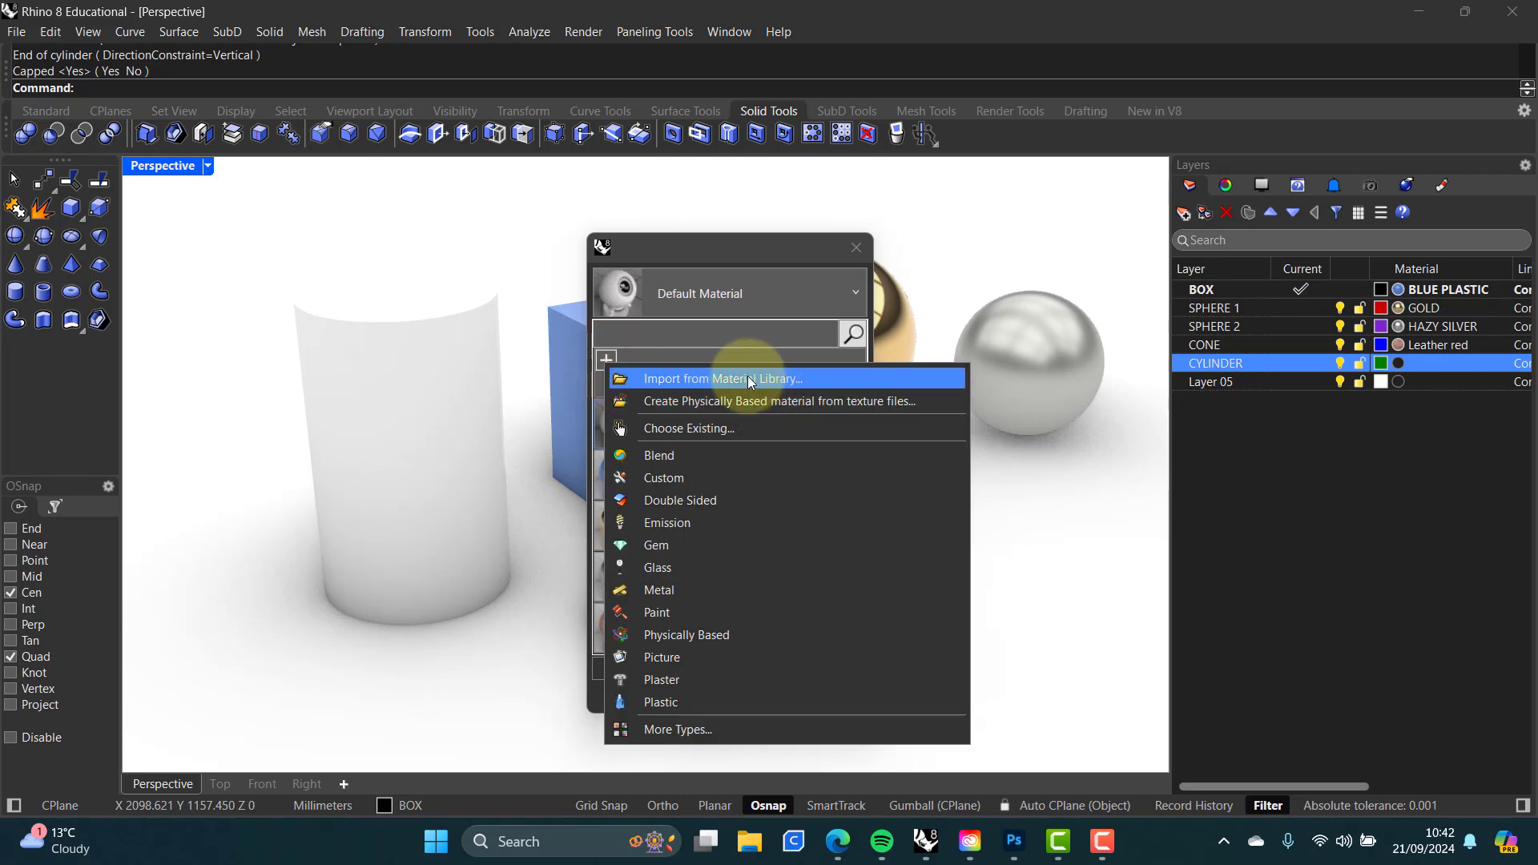
left_click(747, 378)
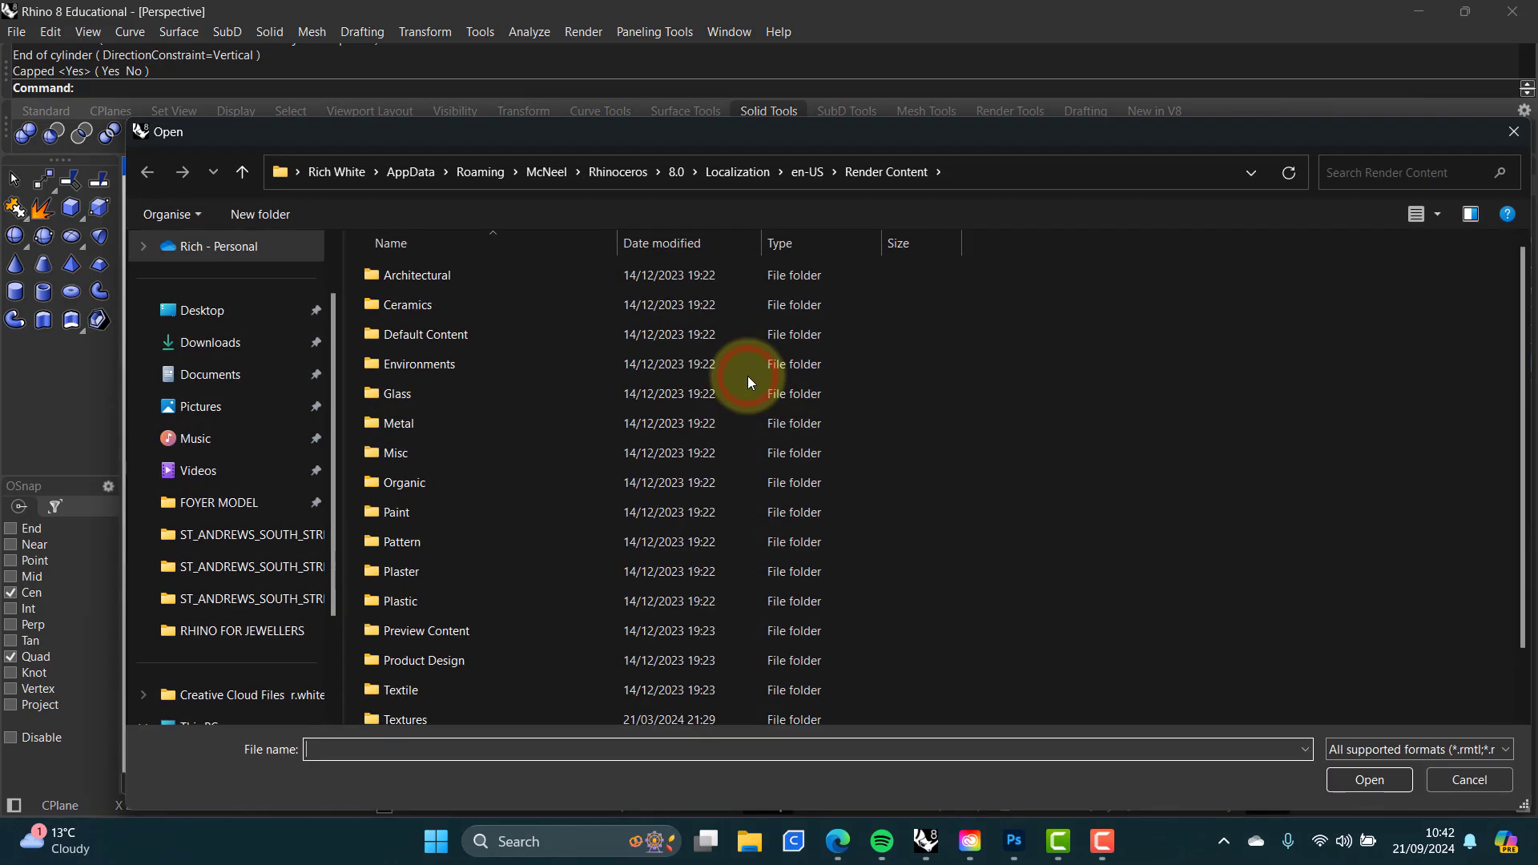
double_click(416, 660)
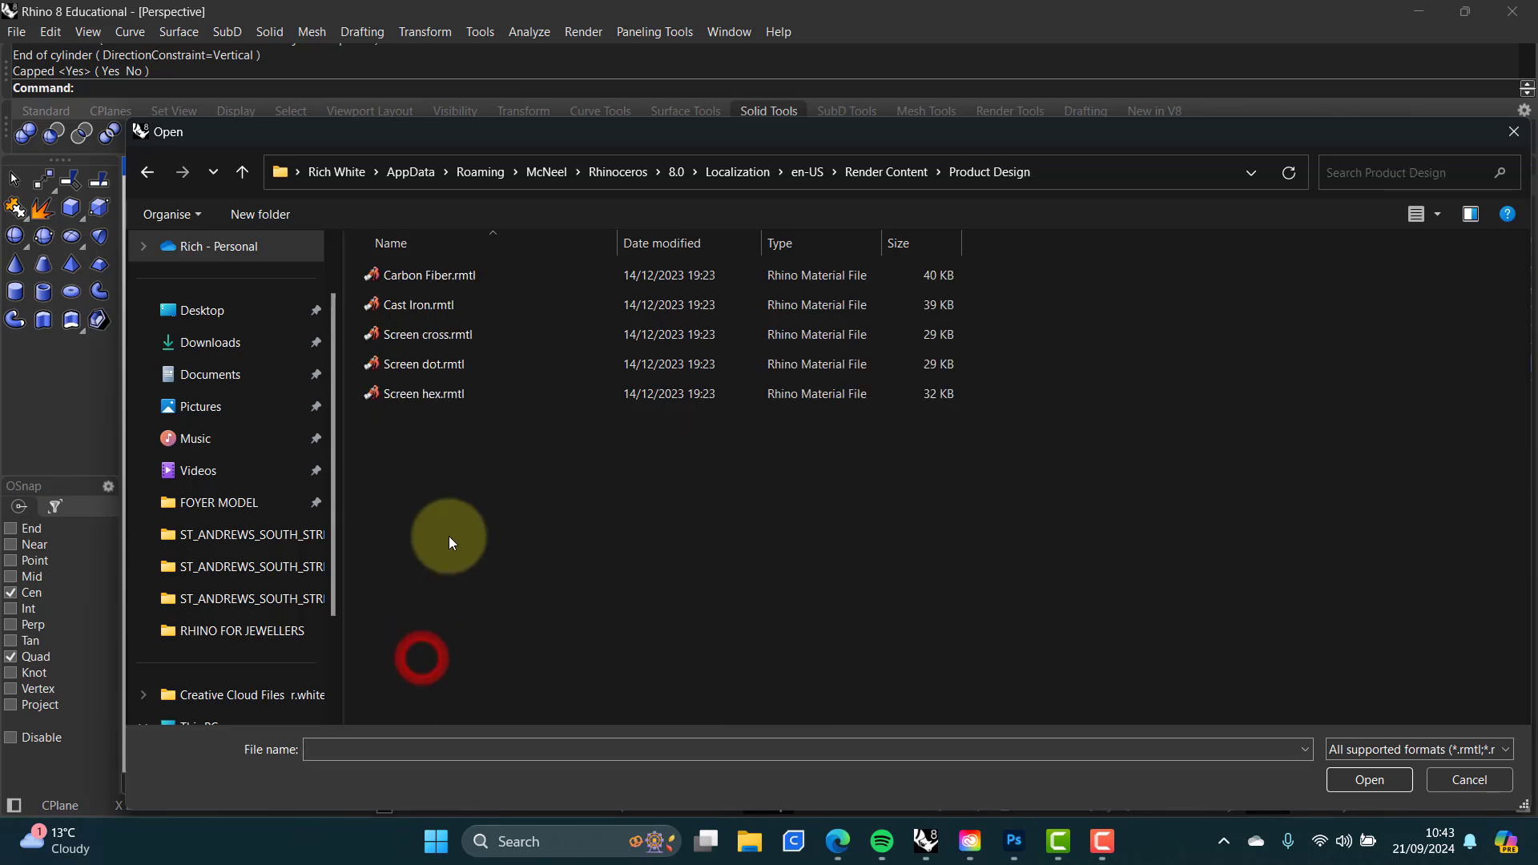
left_click(418, 277)
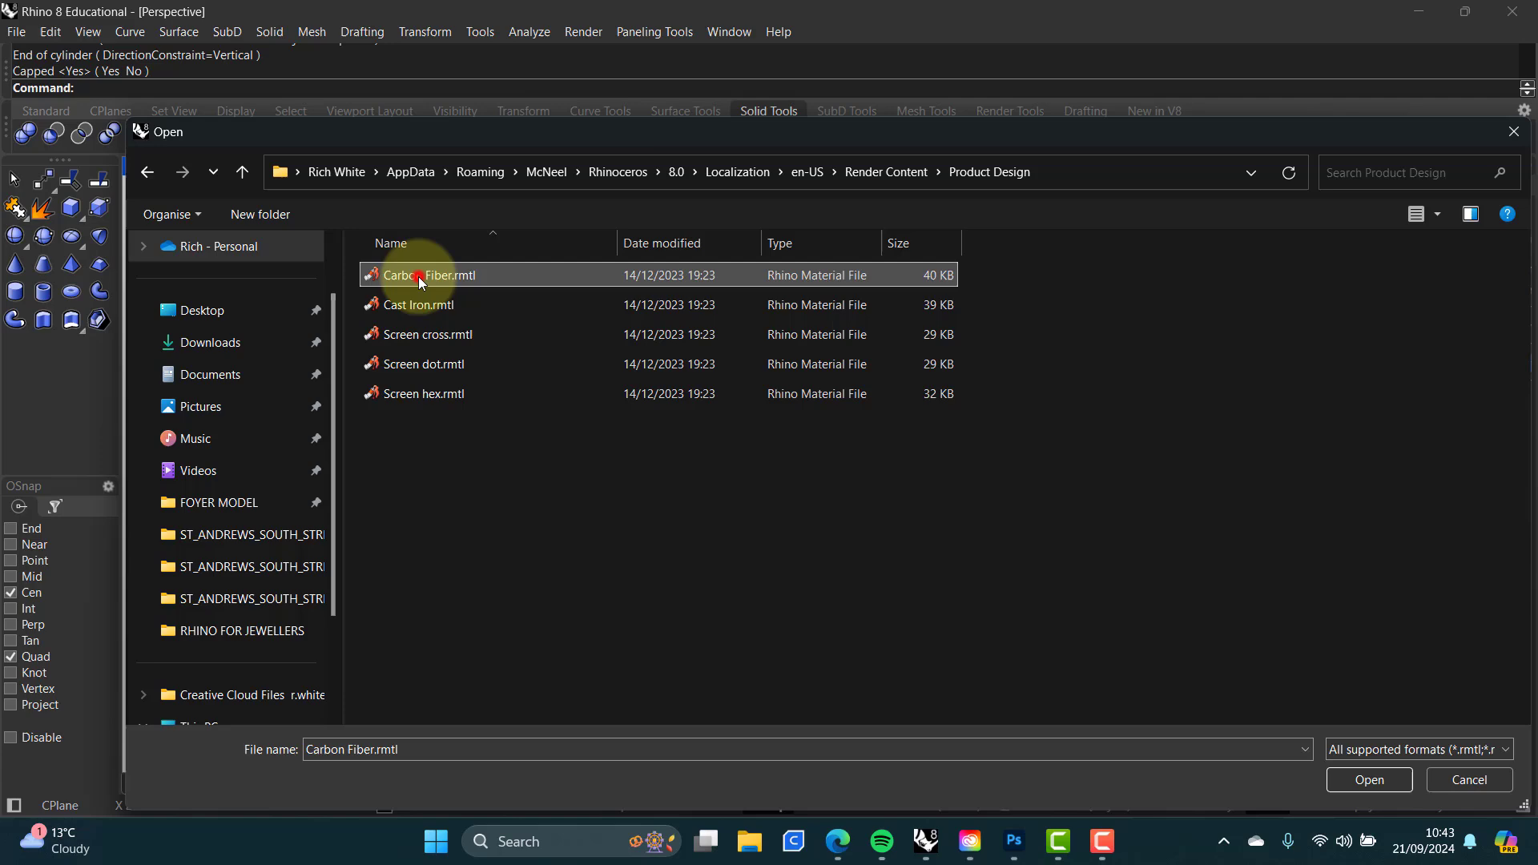
left_click(1369, 781)
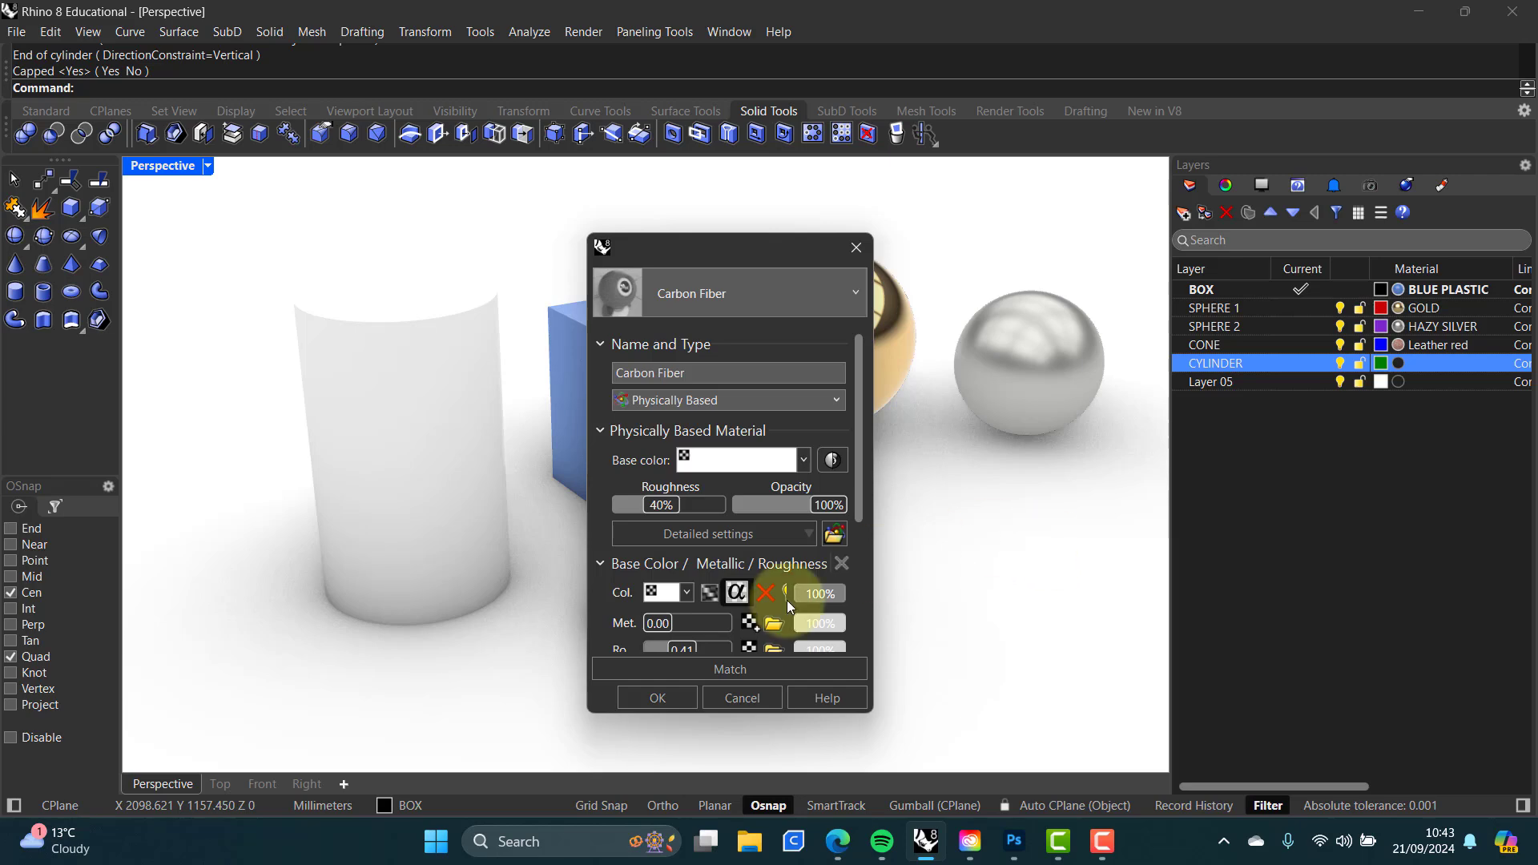
left_click(657, 697)
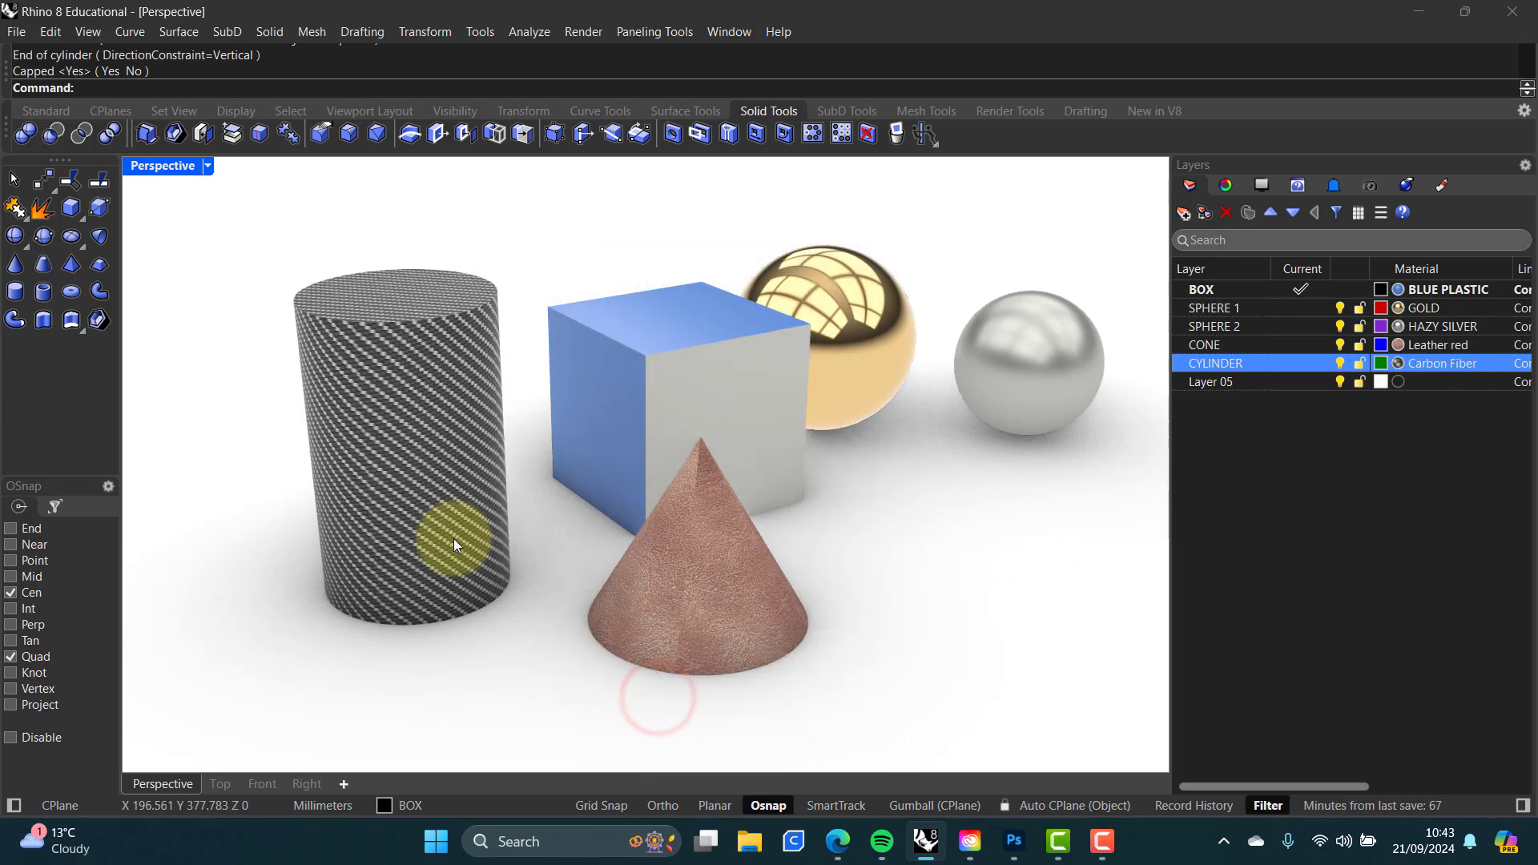
Step: Open the base colour bitmap texture of the Carbon Fiber material for editing
right_click_drag(480, 505, 324, 502)
scroll(529, 367, "up", 3)
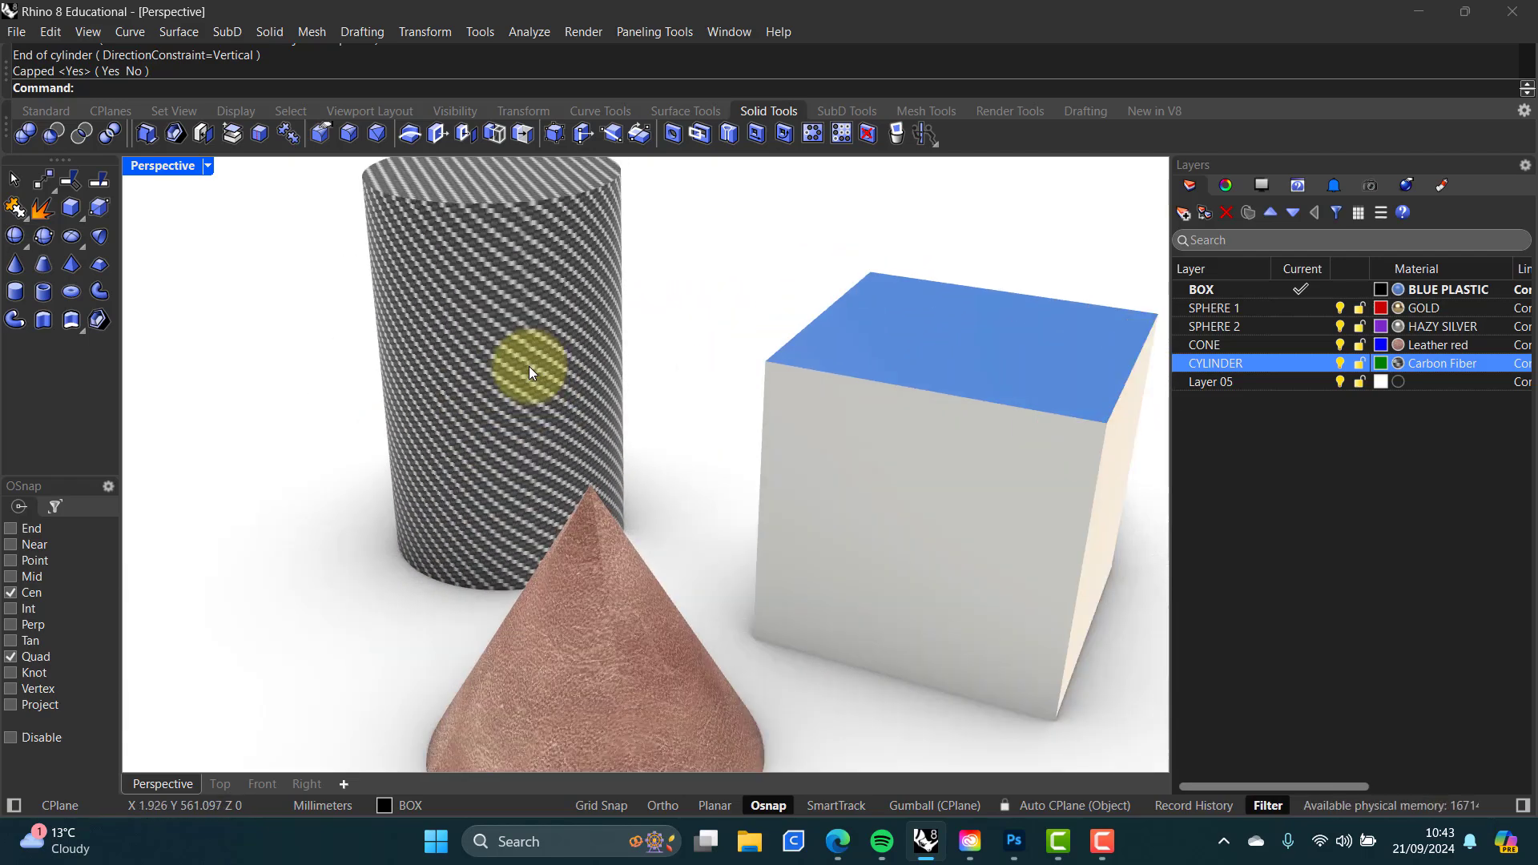
scroll(523, 372, "down", 3)
right_click_drag(479, 425, 648, 455)
right_click_drag(648, 455, 624, 481)
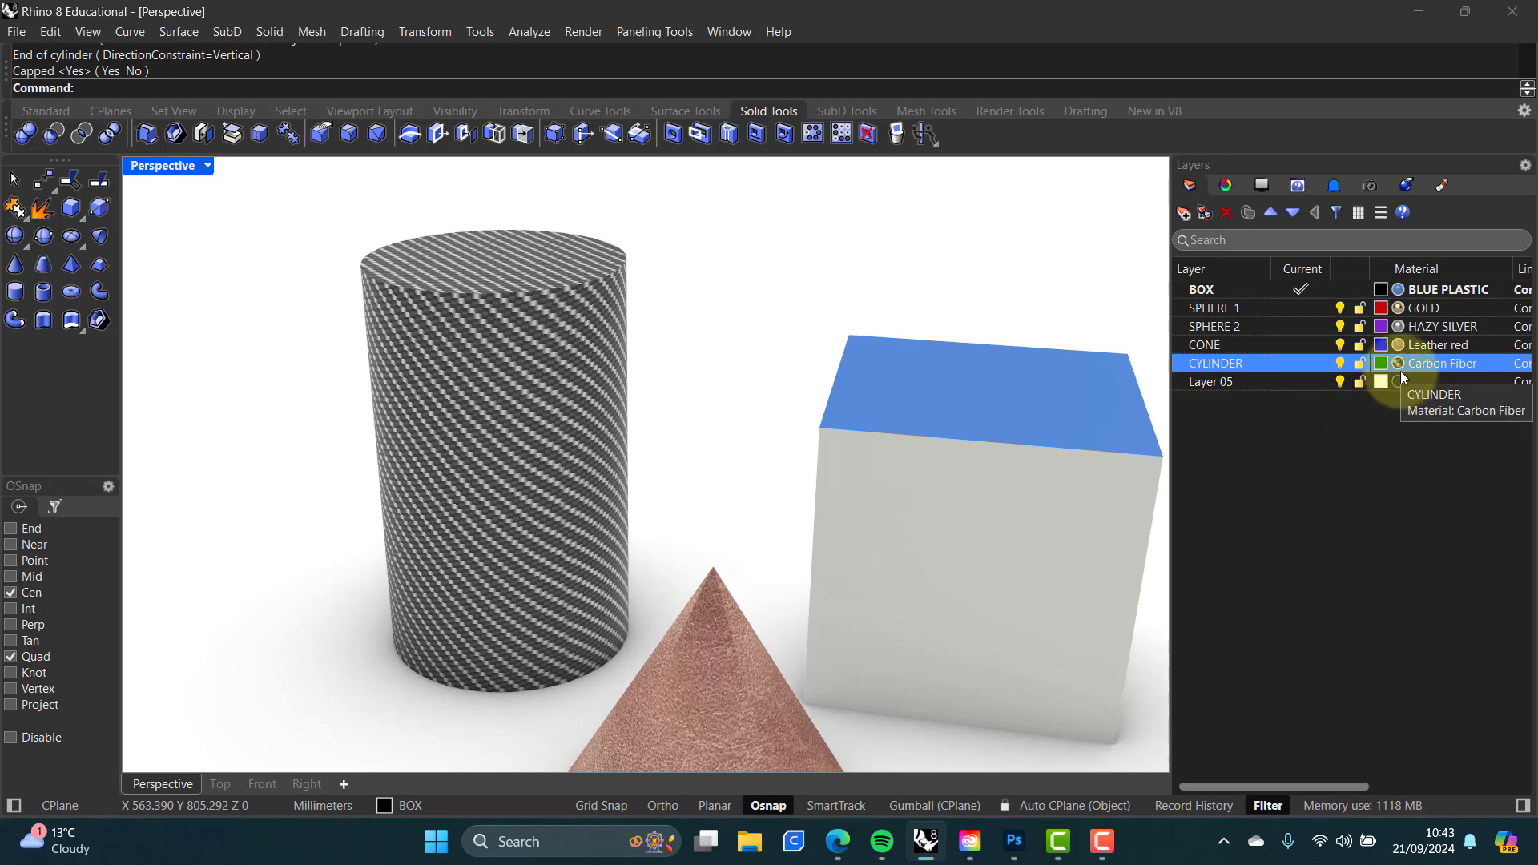
left_click(1441, 186)
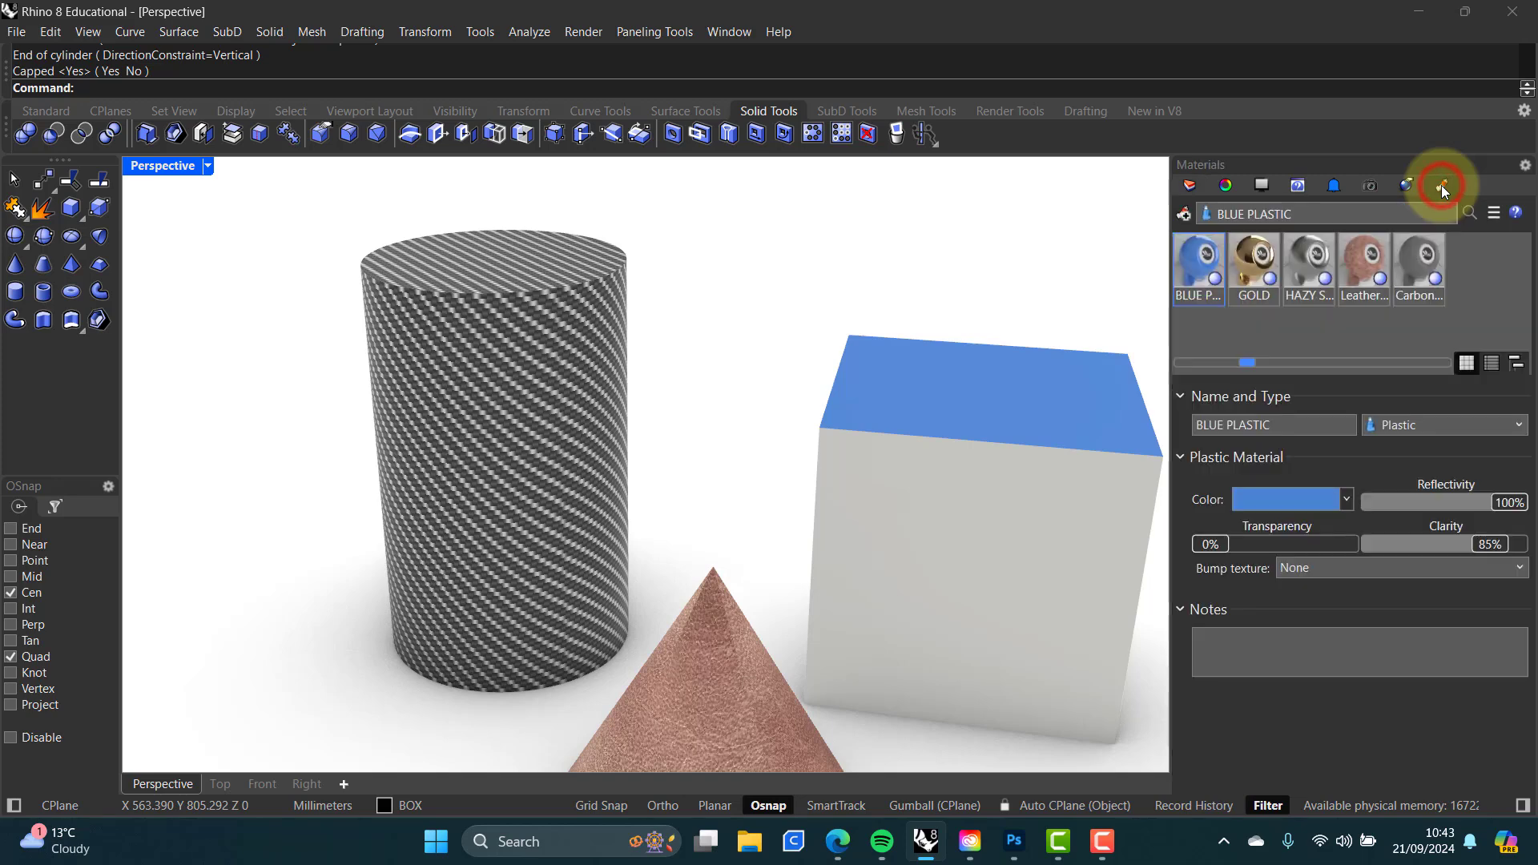
left_click(1414, 268)
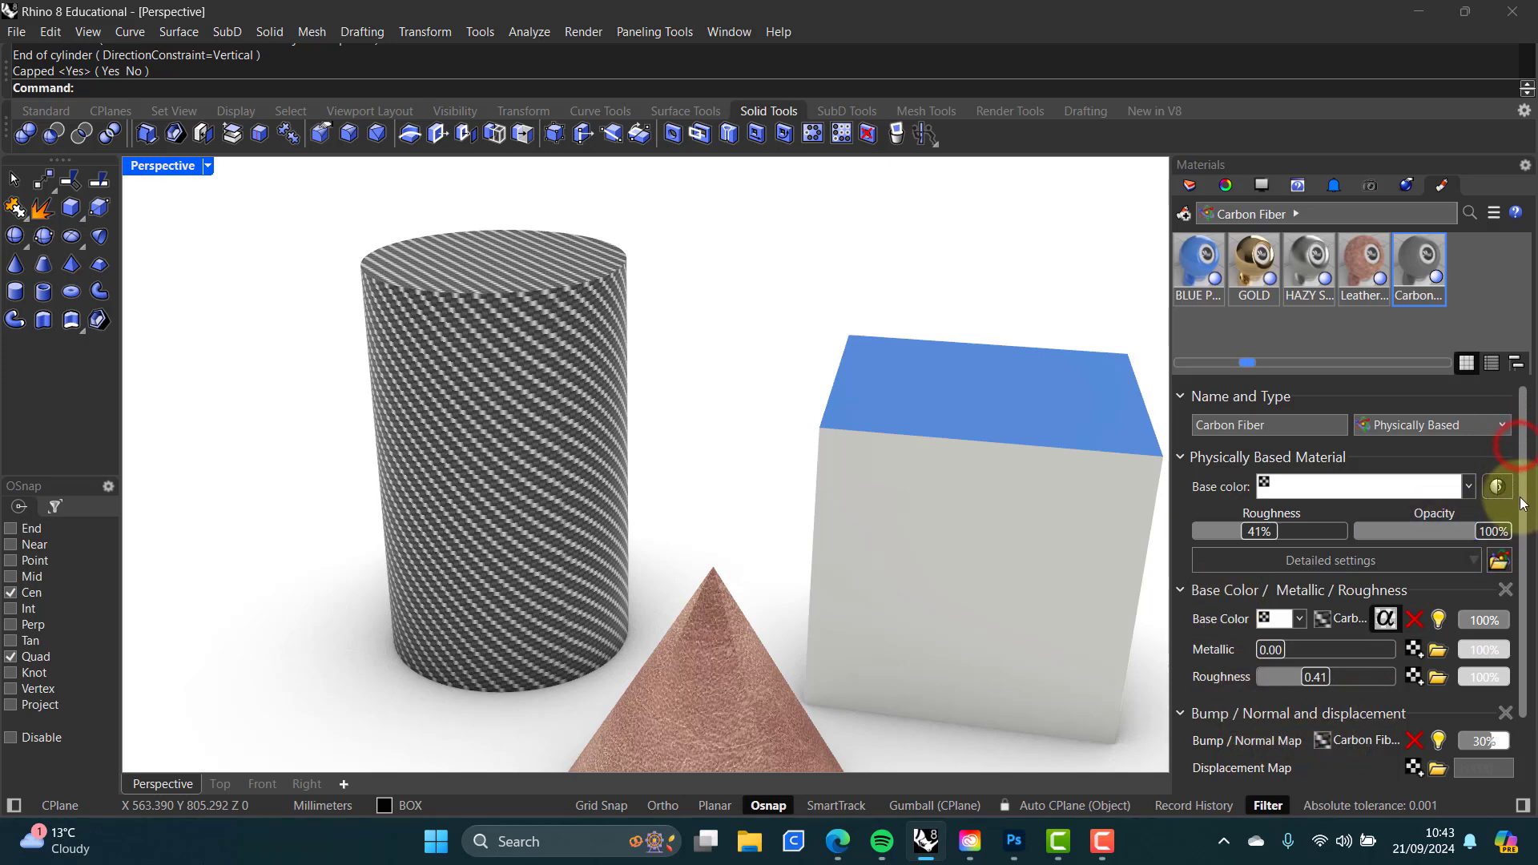
left_click_drag(1521, 495, 1526, 551)
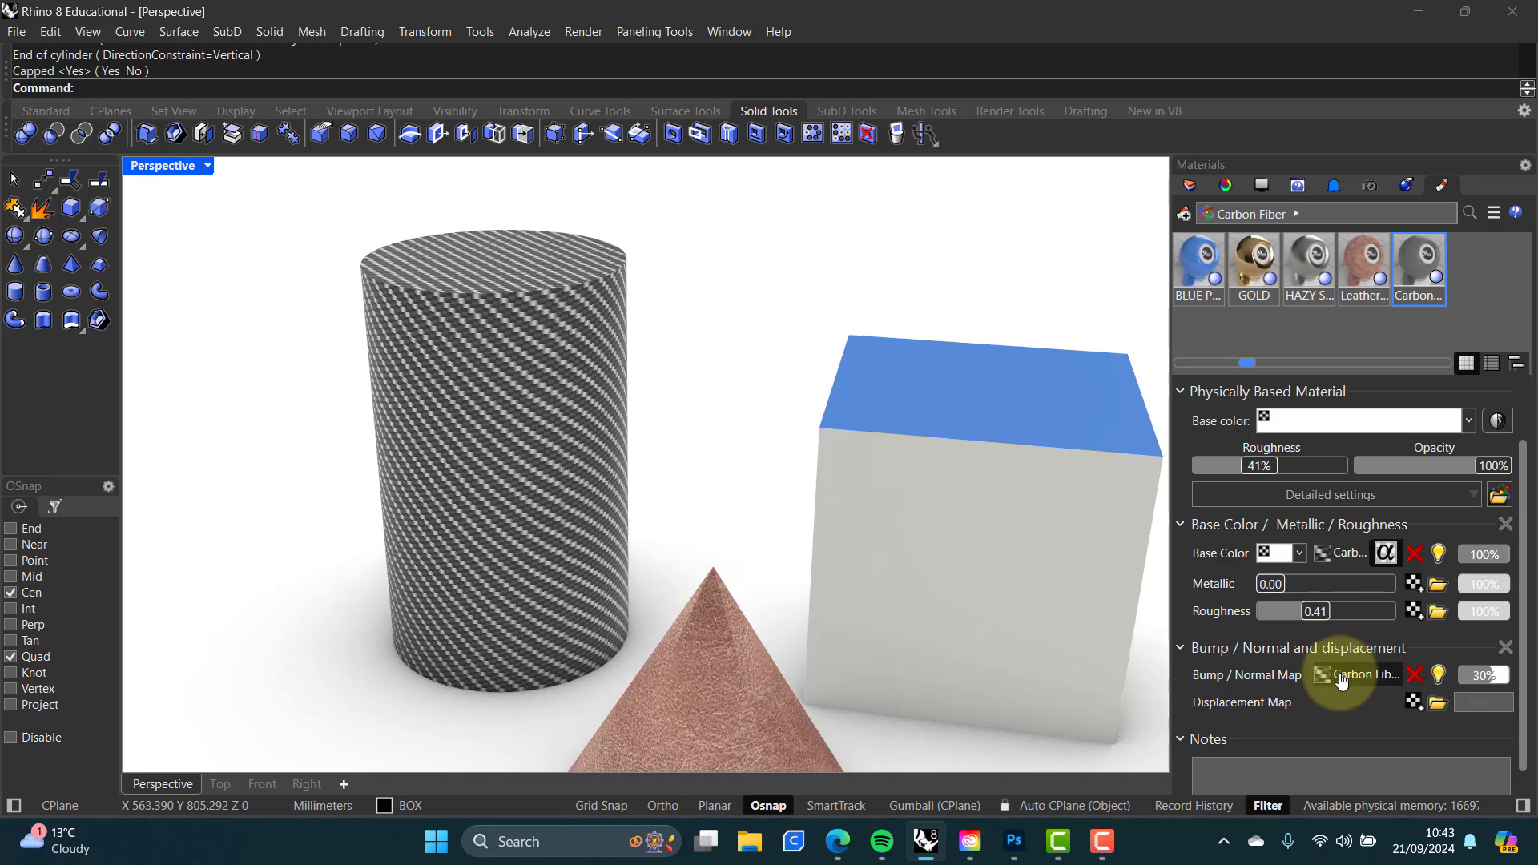
left_click(1339, 555)
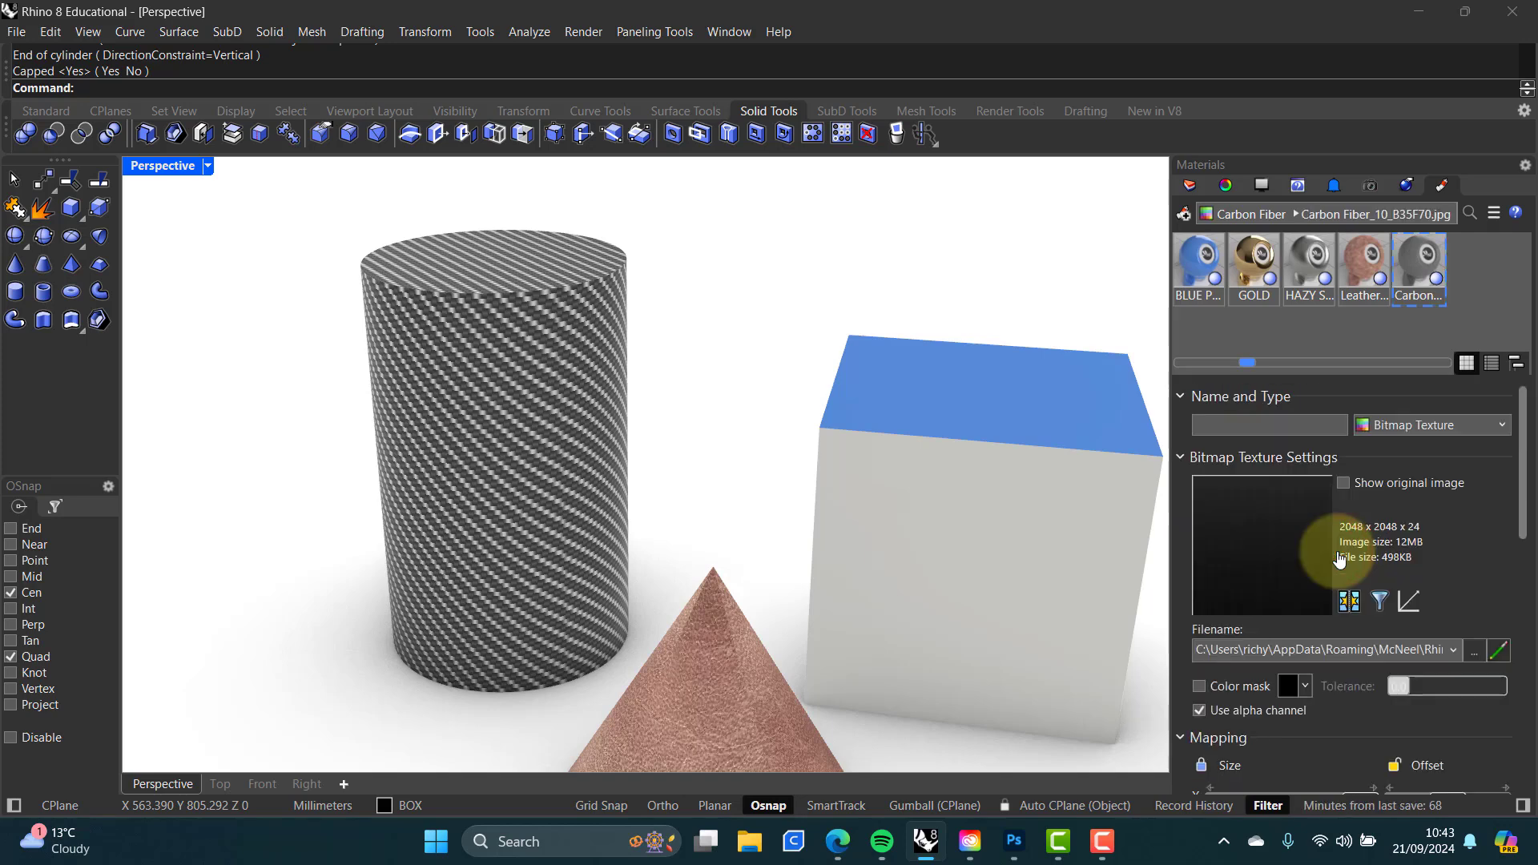
Step: Switch the Carbon Fiber bitmap's projection to Mapping Channel 1 and set its U and V repeat to 40
left_click_drag(1519, 471, 1530, 605)
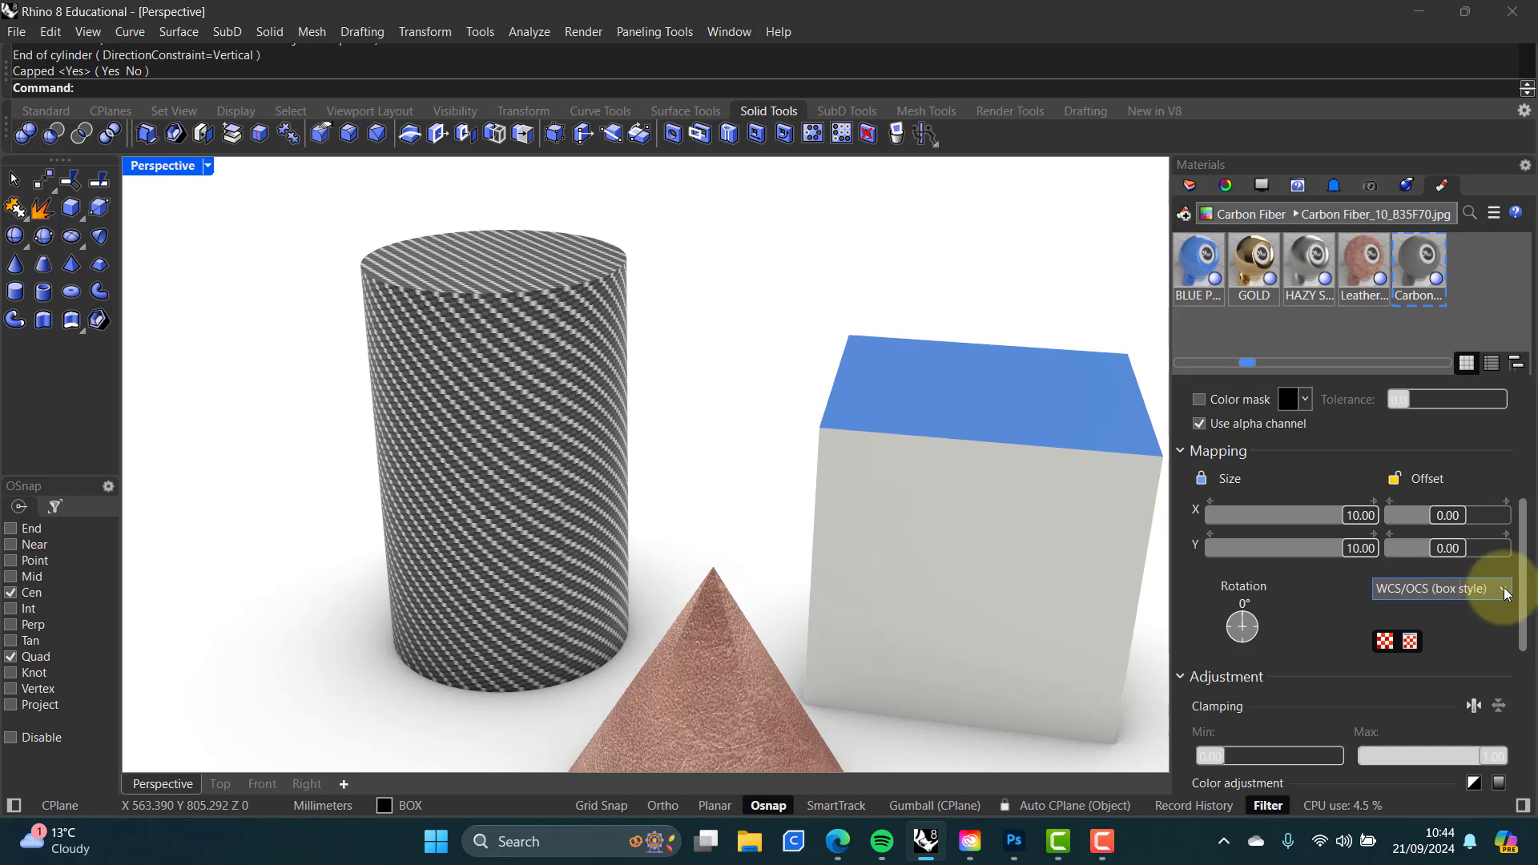
left_click(1506, 589)
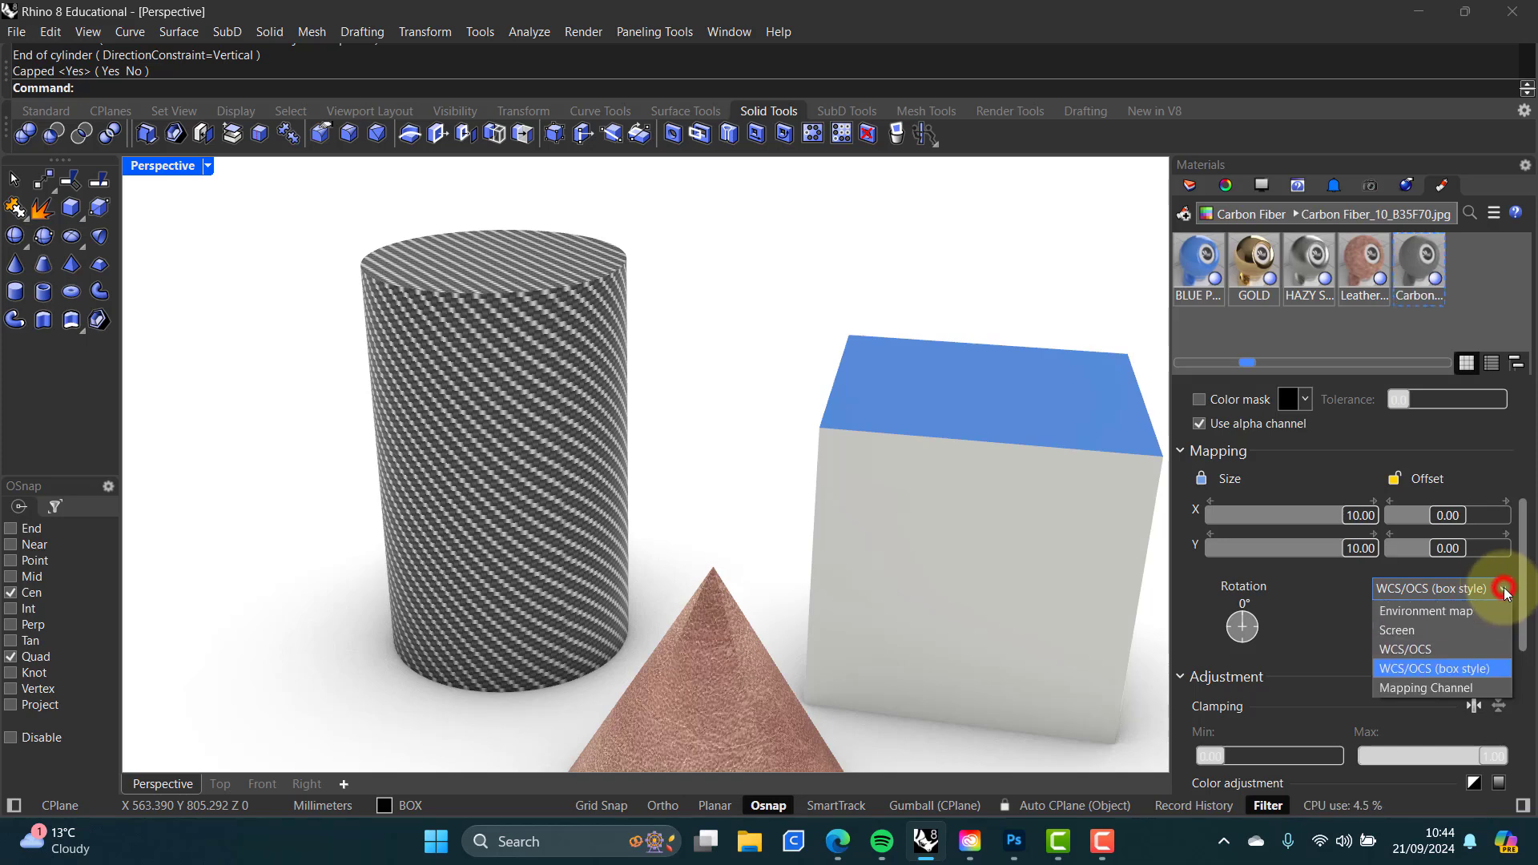
left_click(1423, 687)
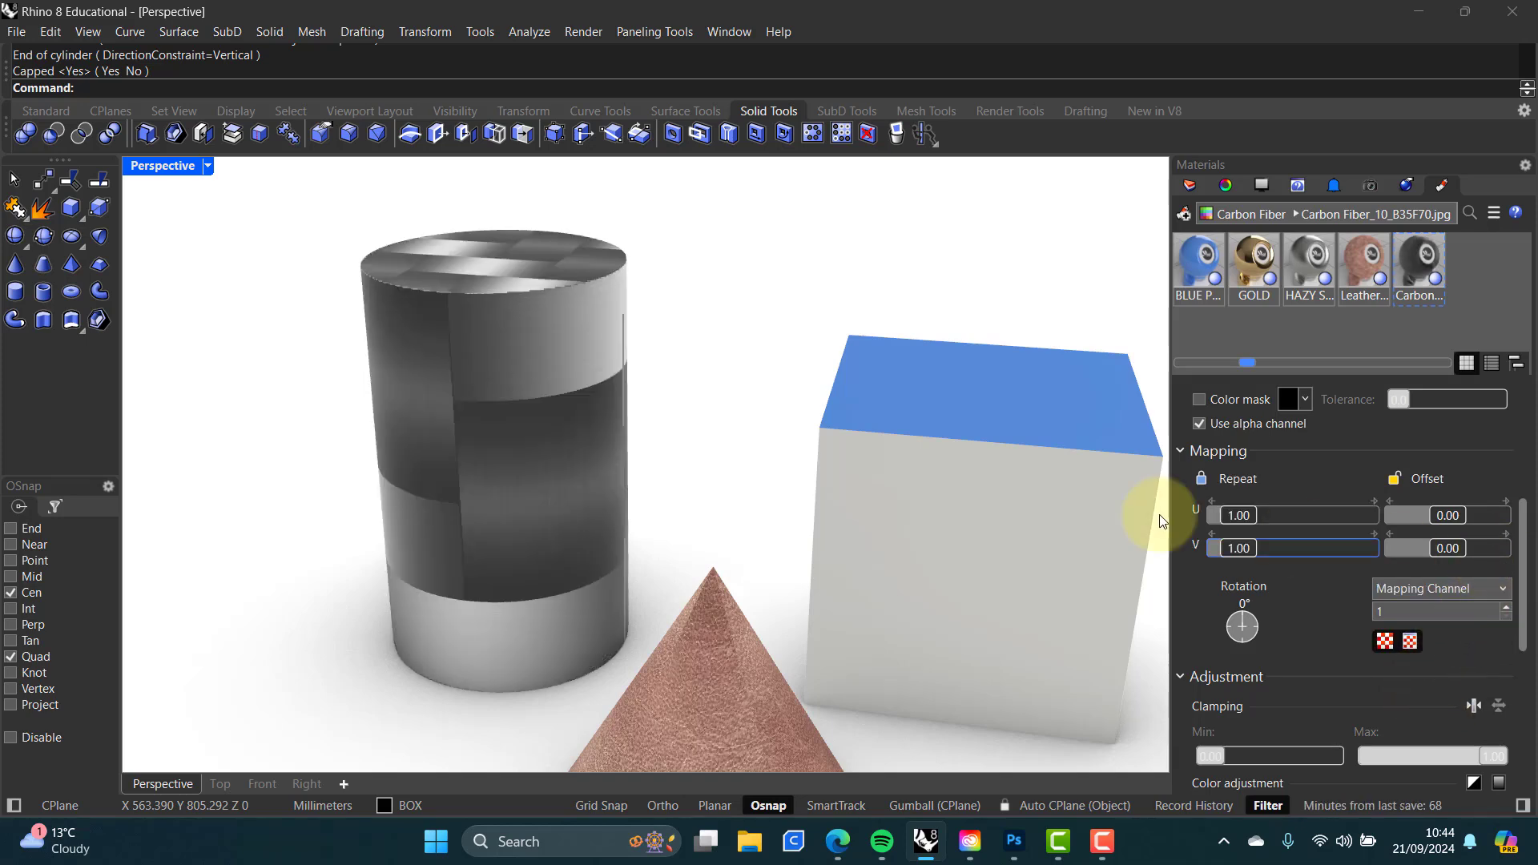
left_click(1243, 520)
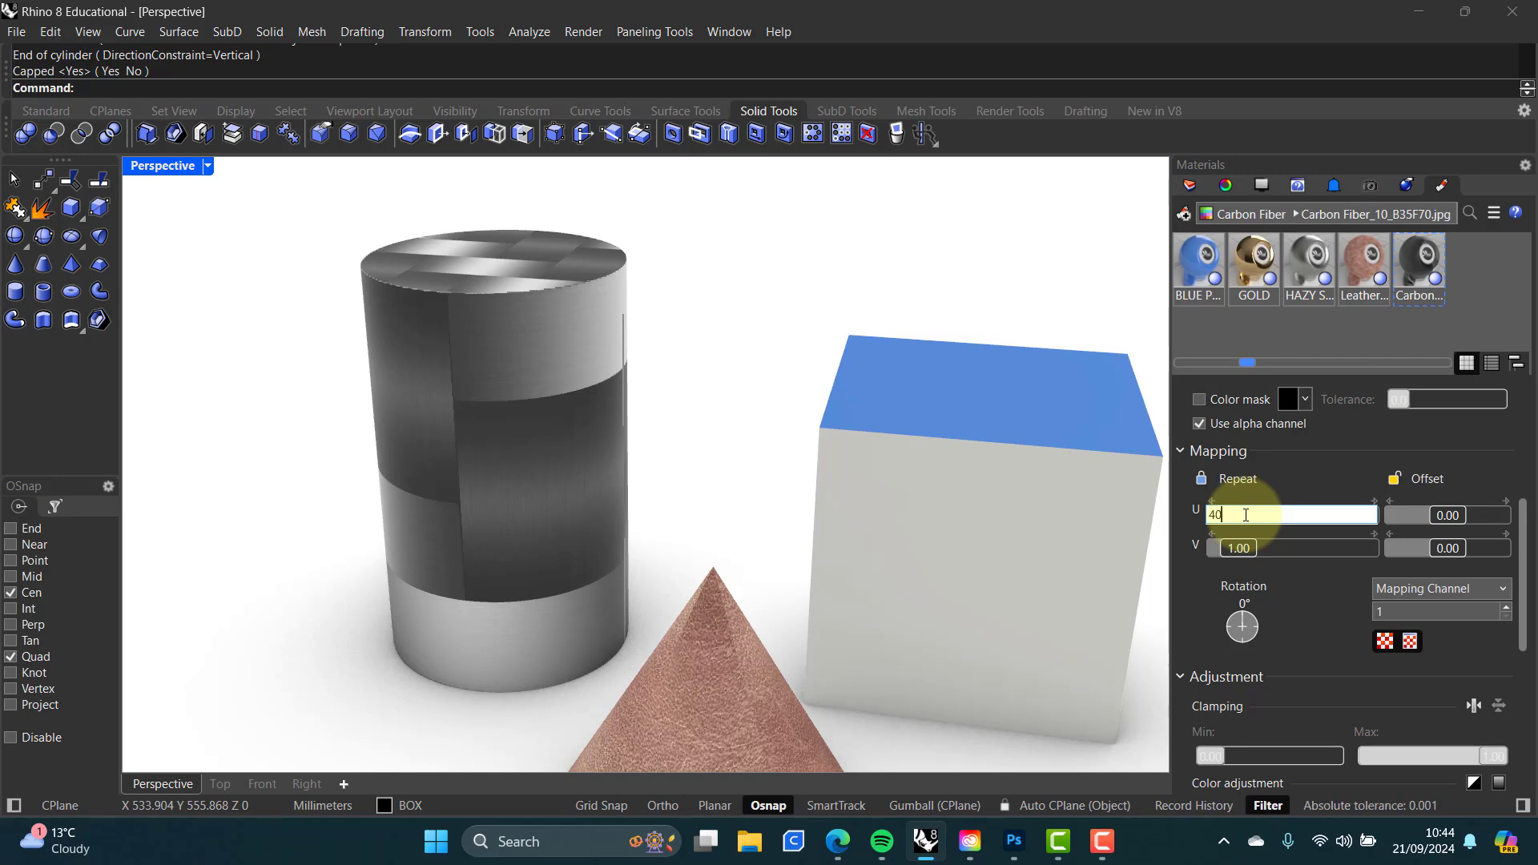
type("40")
key("Return")
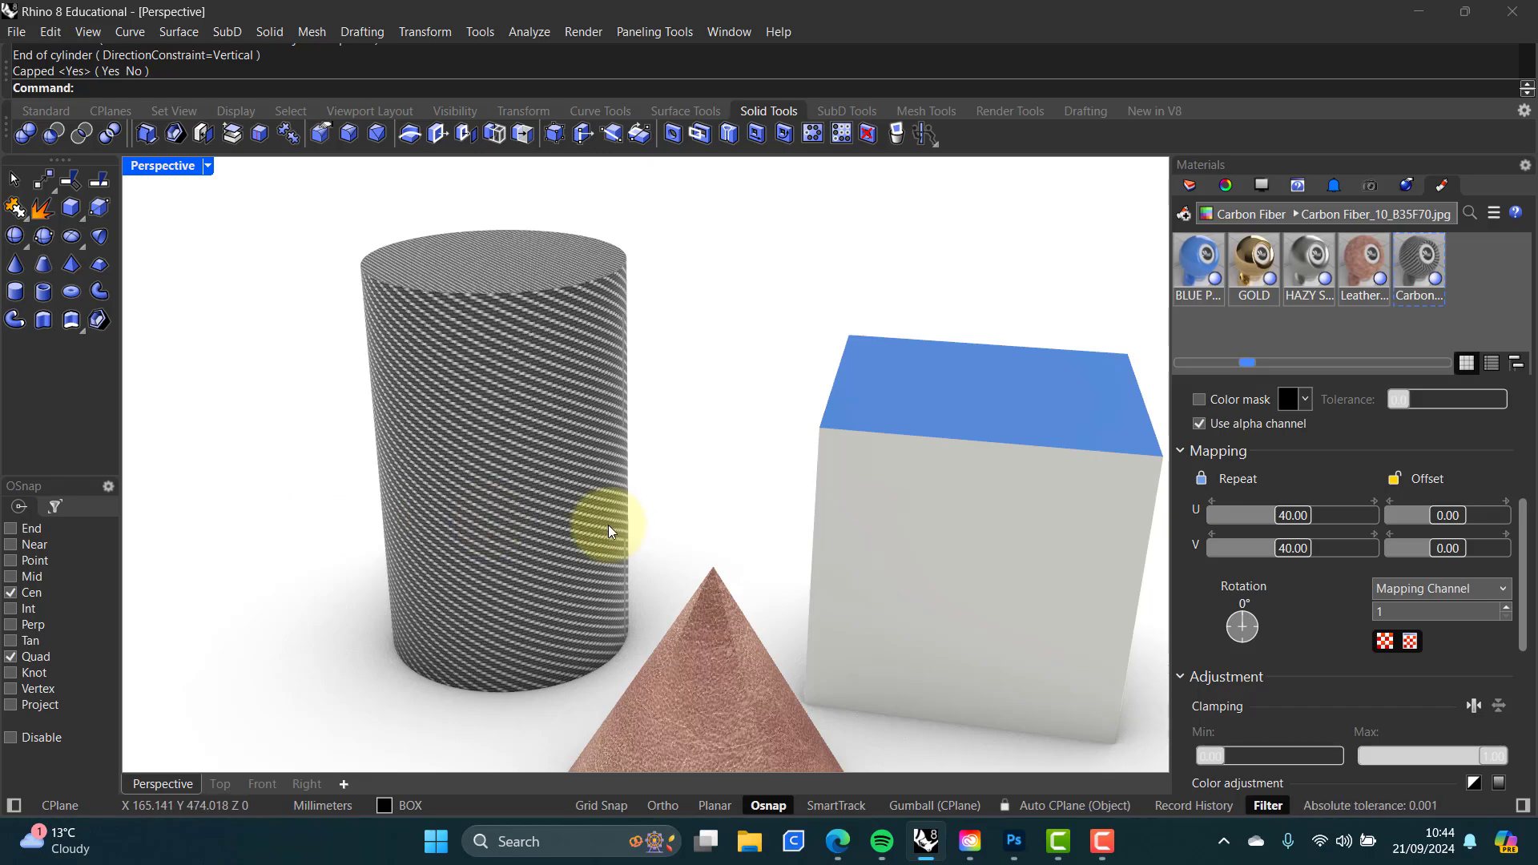
Step: Try a slight rotation of the Carbon Fiber texture on the cylinder and reset the rotation to 0°
right_click_drag(609, 525, 723, 392)
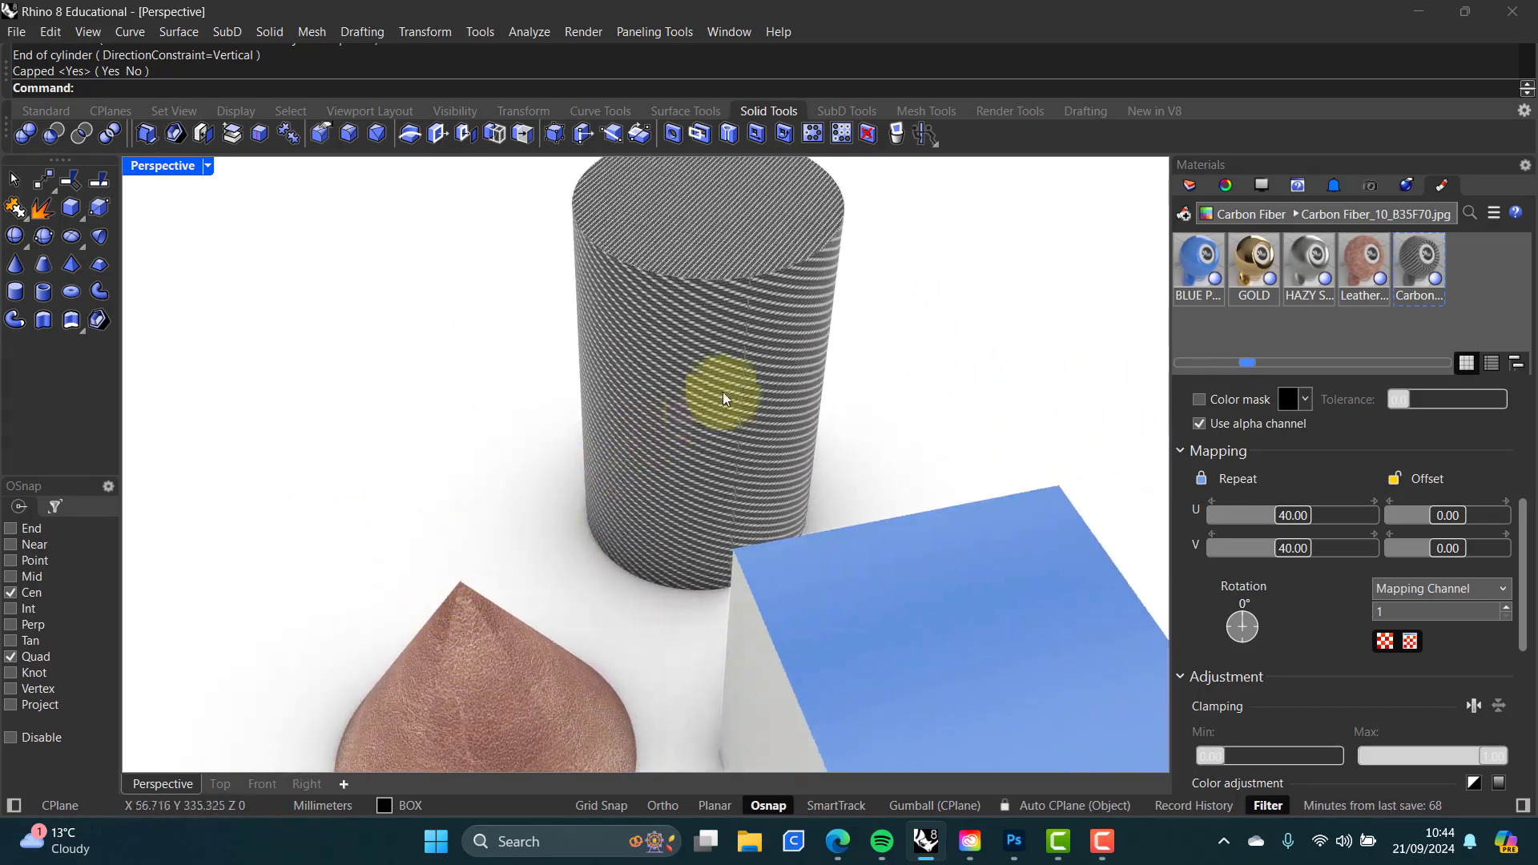
right_click_drag(628, 510, 549, 477)
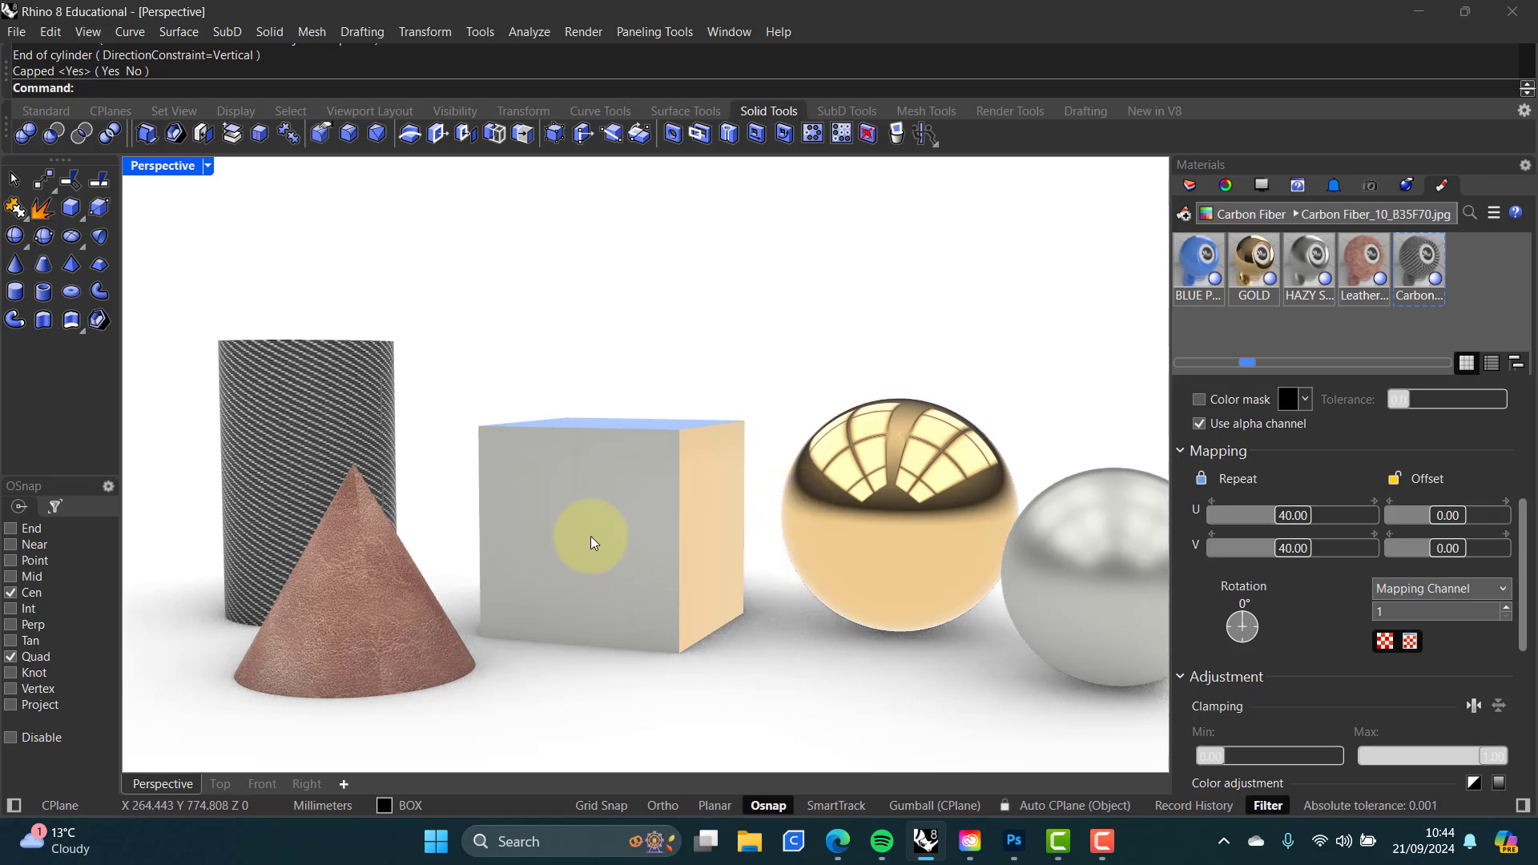
scroll(316, 449, "up", 3)
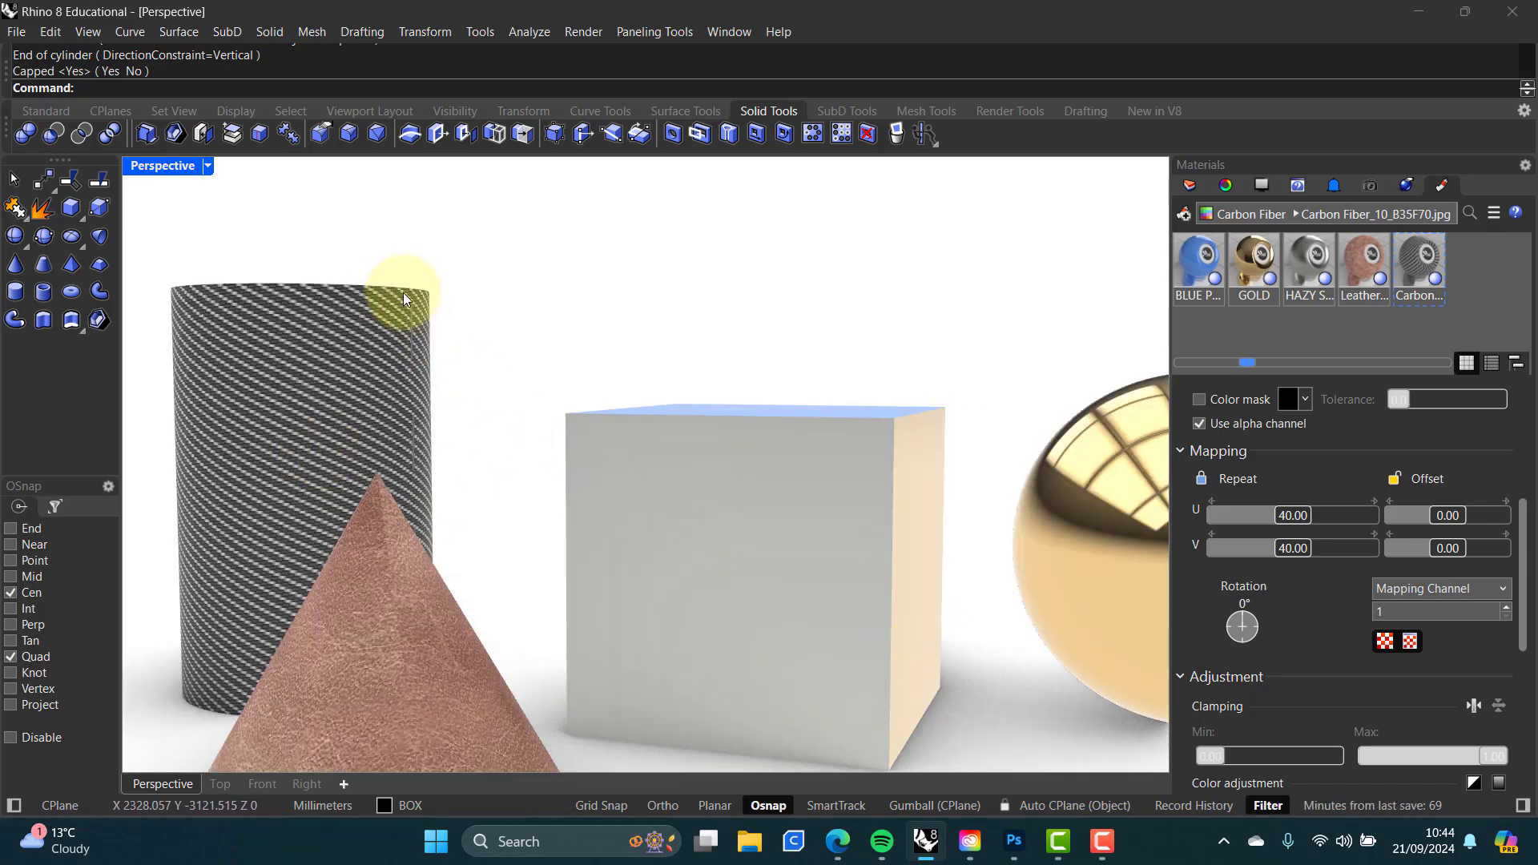
mouse_move(1247, 615)
left_mouse_down()
mouse_move(1257, 636)
mouse_move(1242, 576)
left_mouse_up()
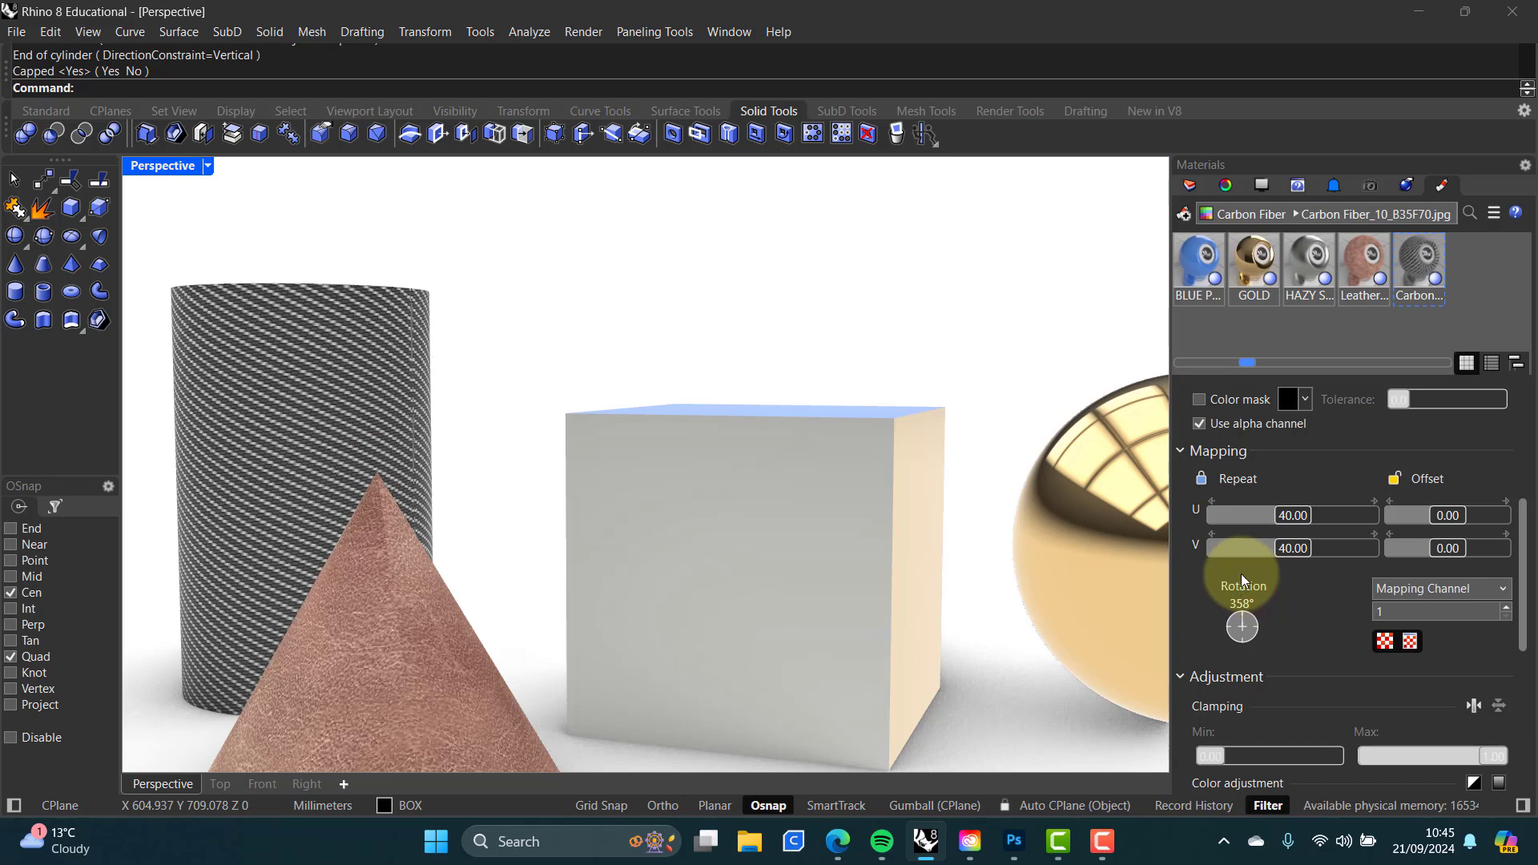
left_click(1243, 604)
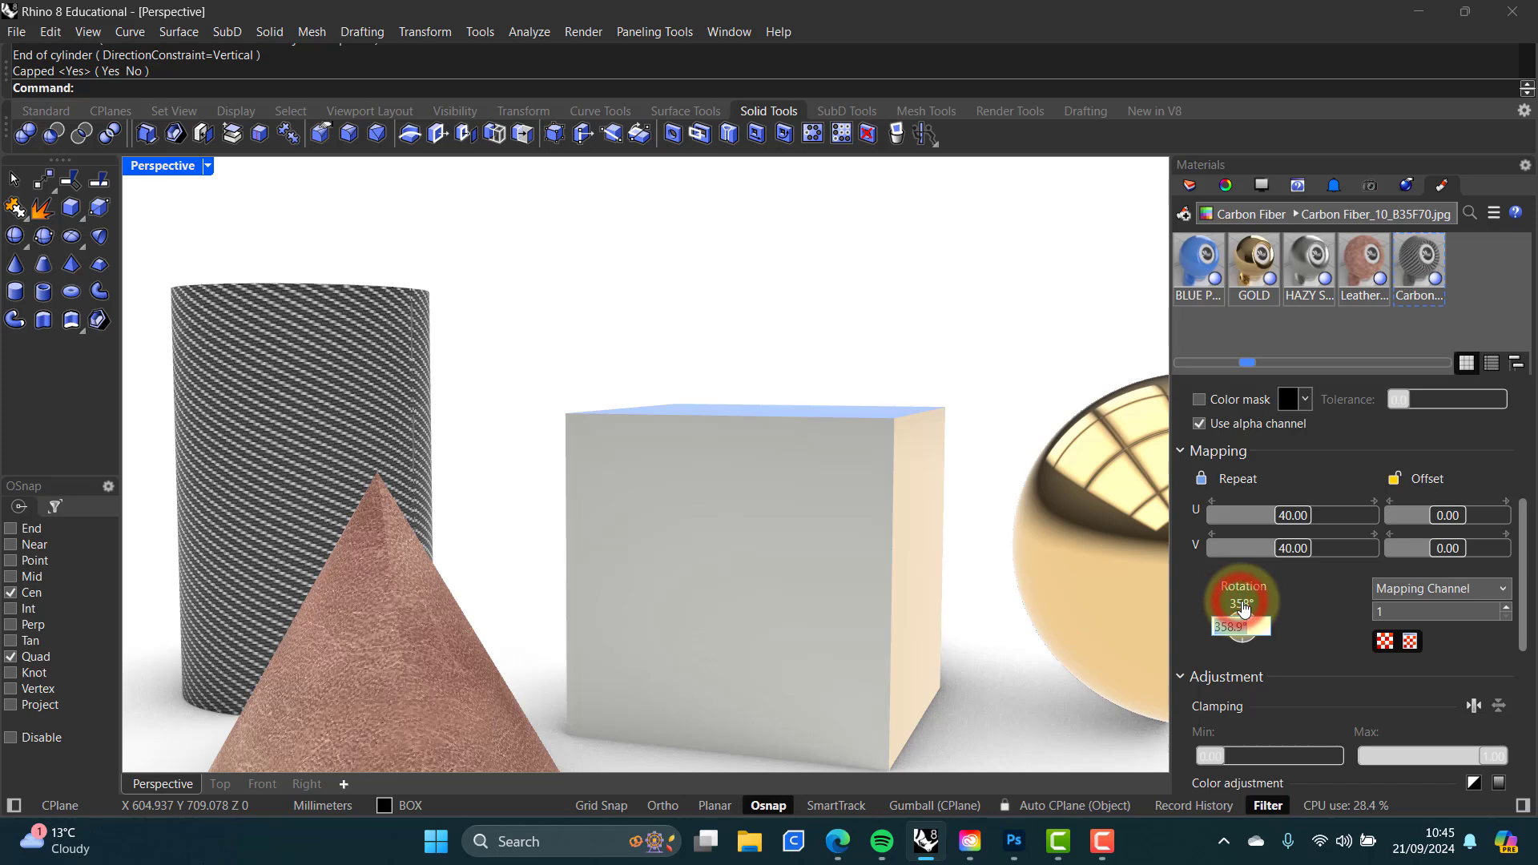
type("0")
key("Return")
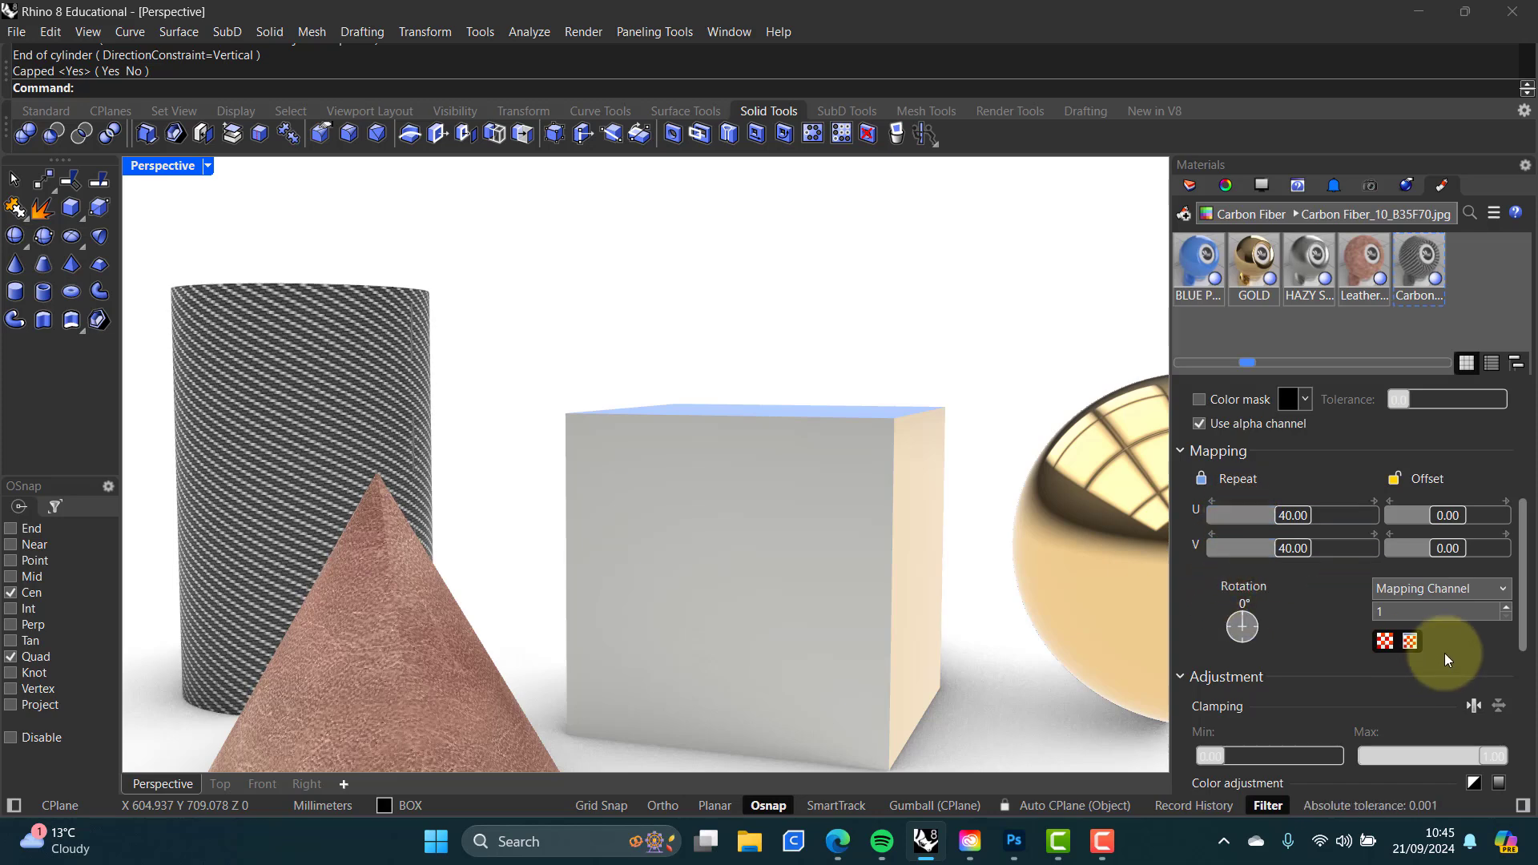
Step: Frame all the solids in the Perspective view, run a draft-quality Rhino Render of it, and close the render window
scroll(884, 477, "down", 5)
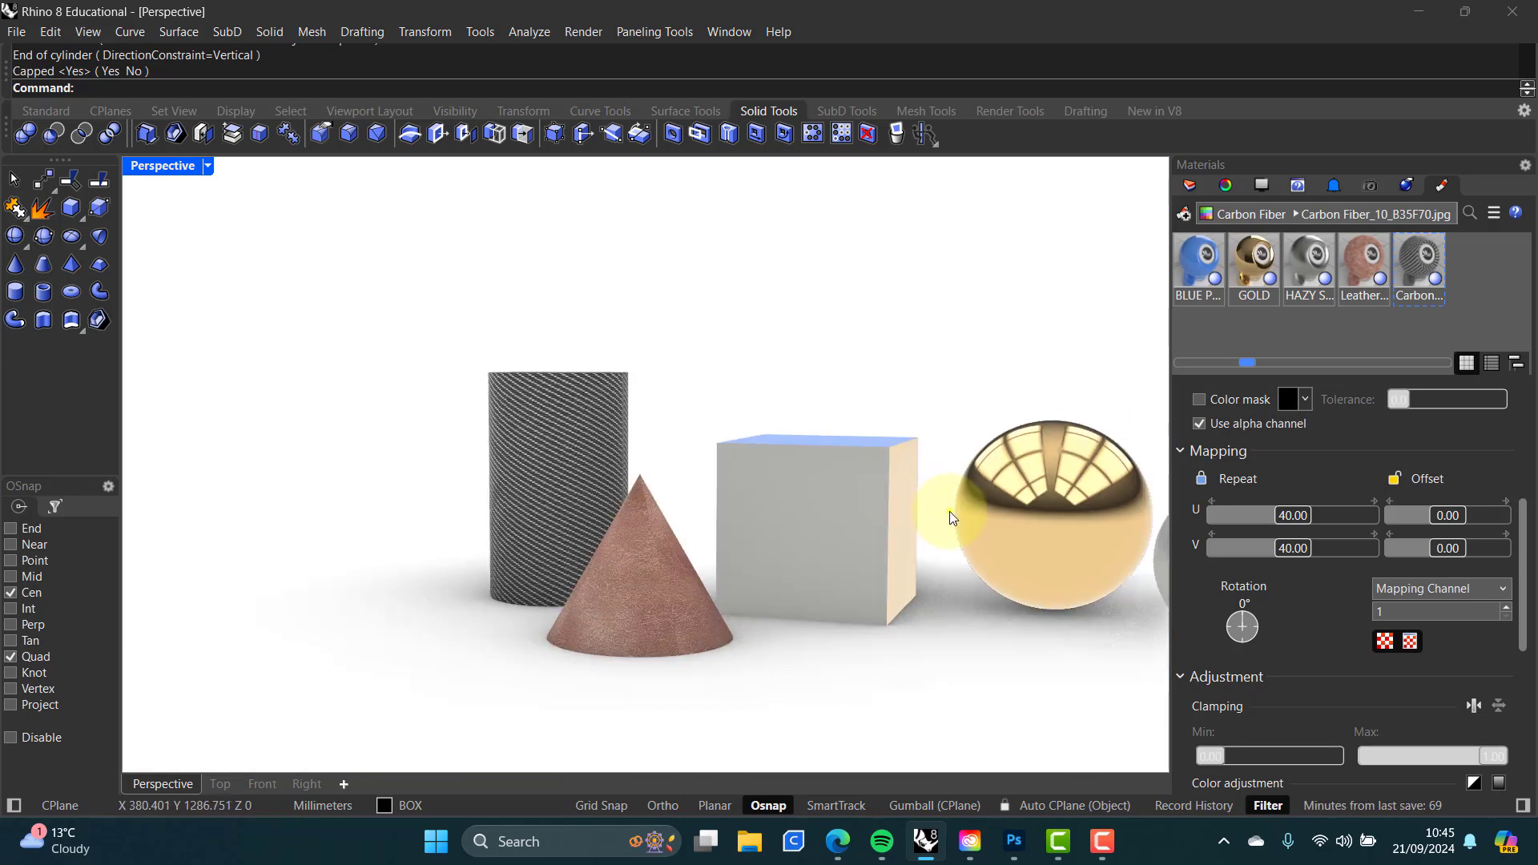
right_click_drag(951, 513, 639, 491, "shift")
right_click_drag(735, 497, 718, 496)
scroll(712, 492, "up", 2)
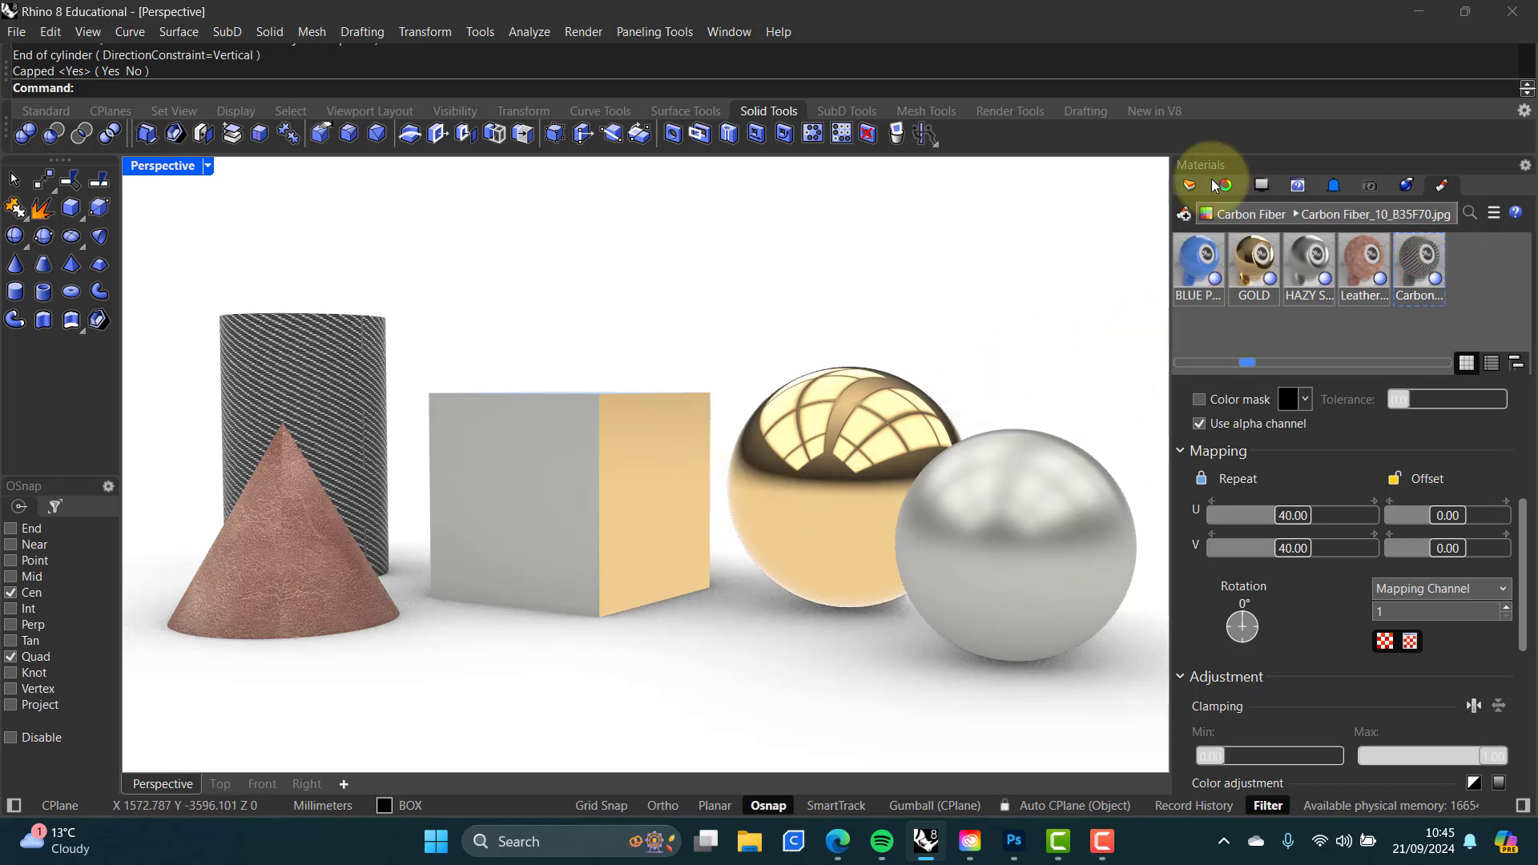
left_click(1187, 187)
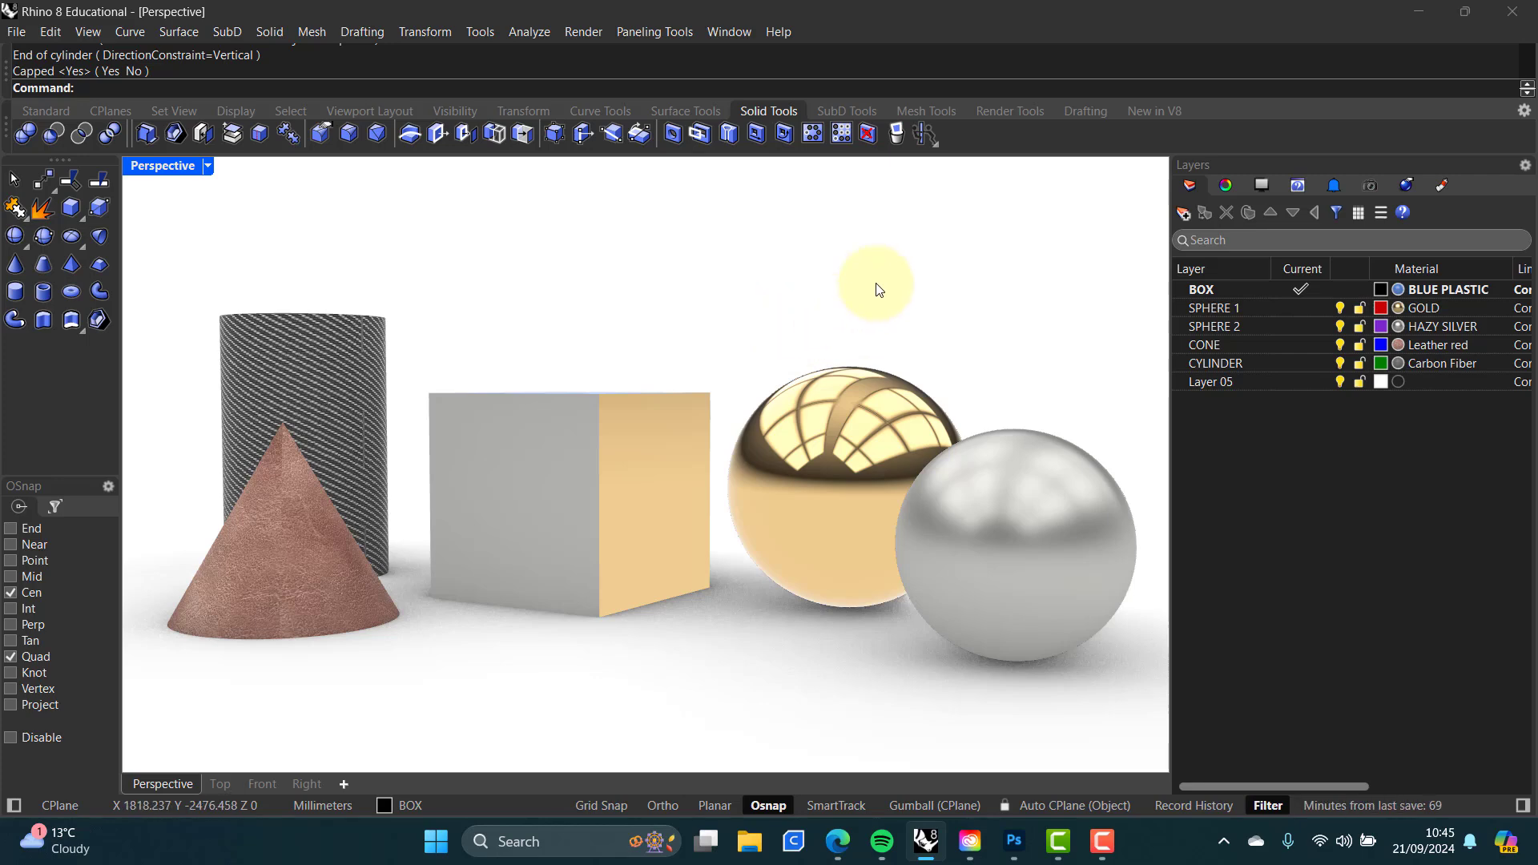
left_click(1408, 185)
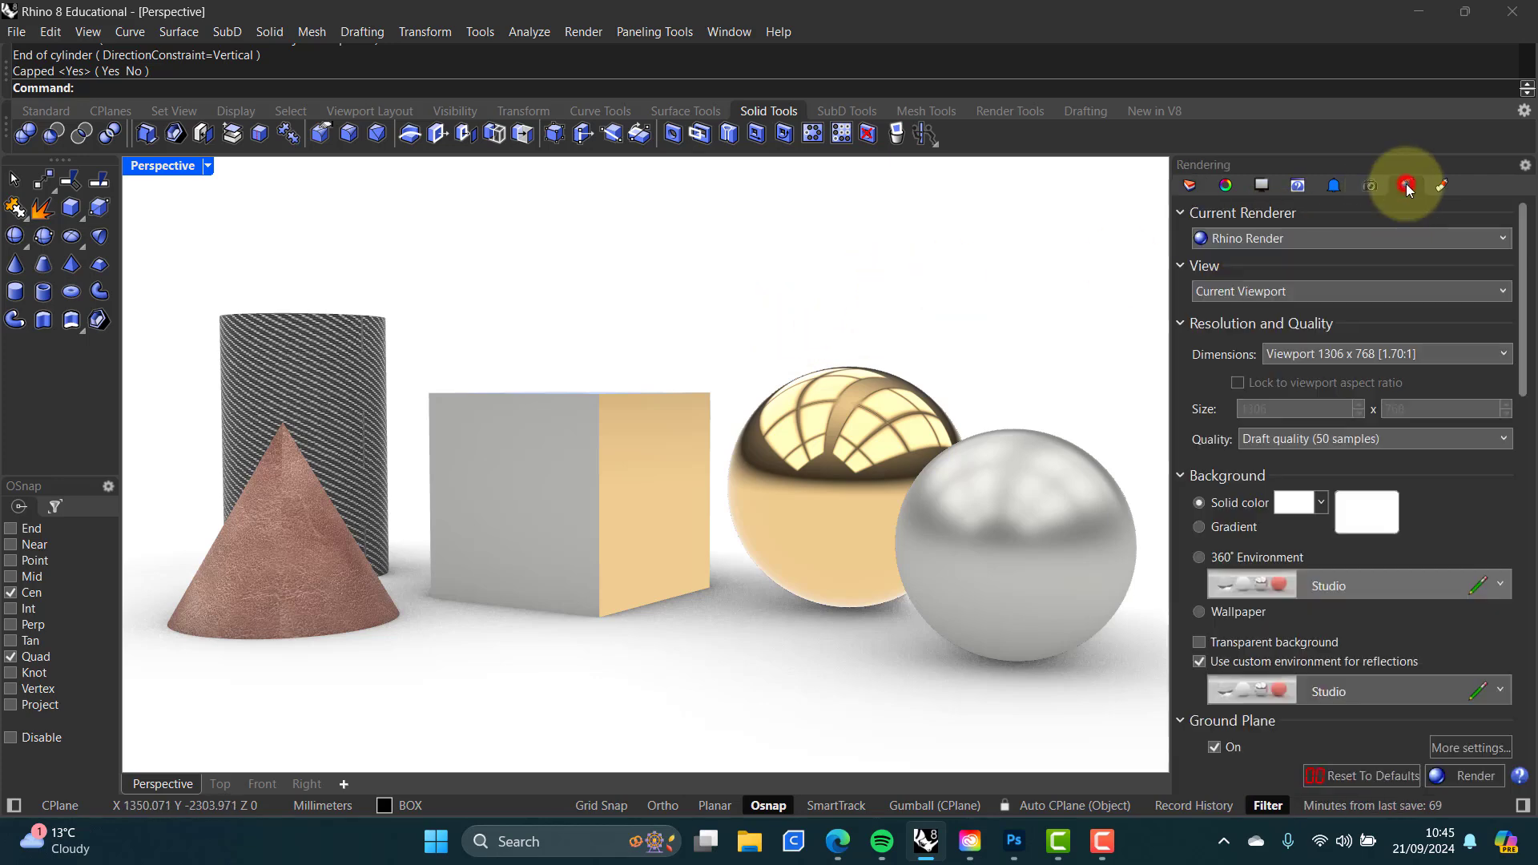
left_click(1474, 775)
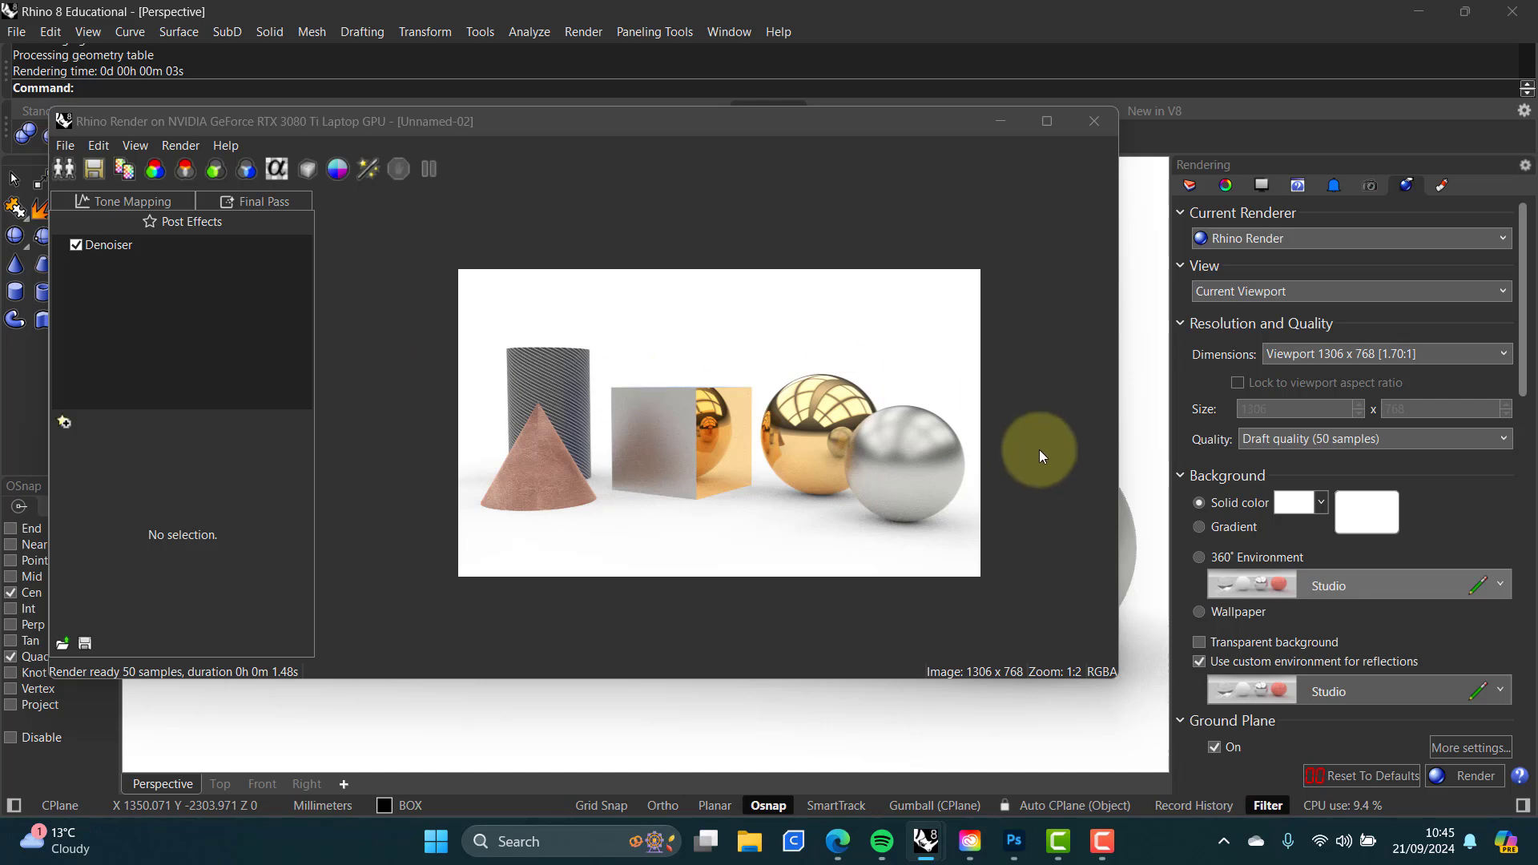
left_click(1095, 121)
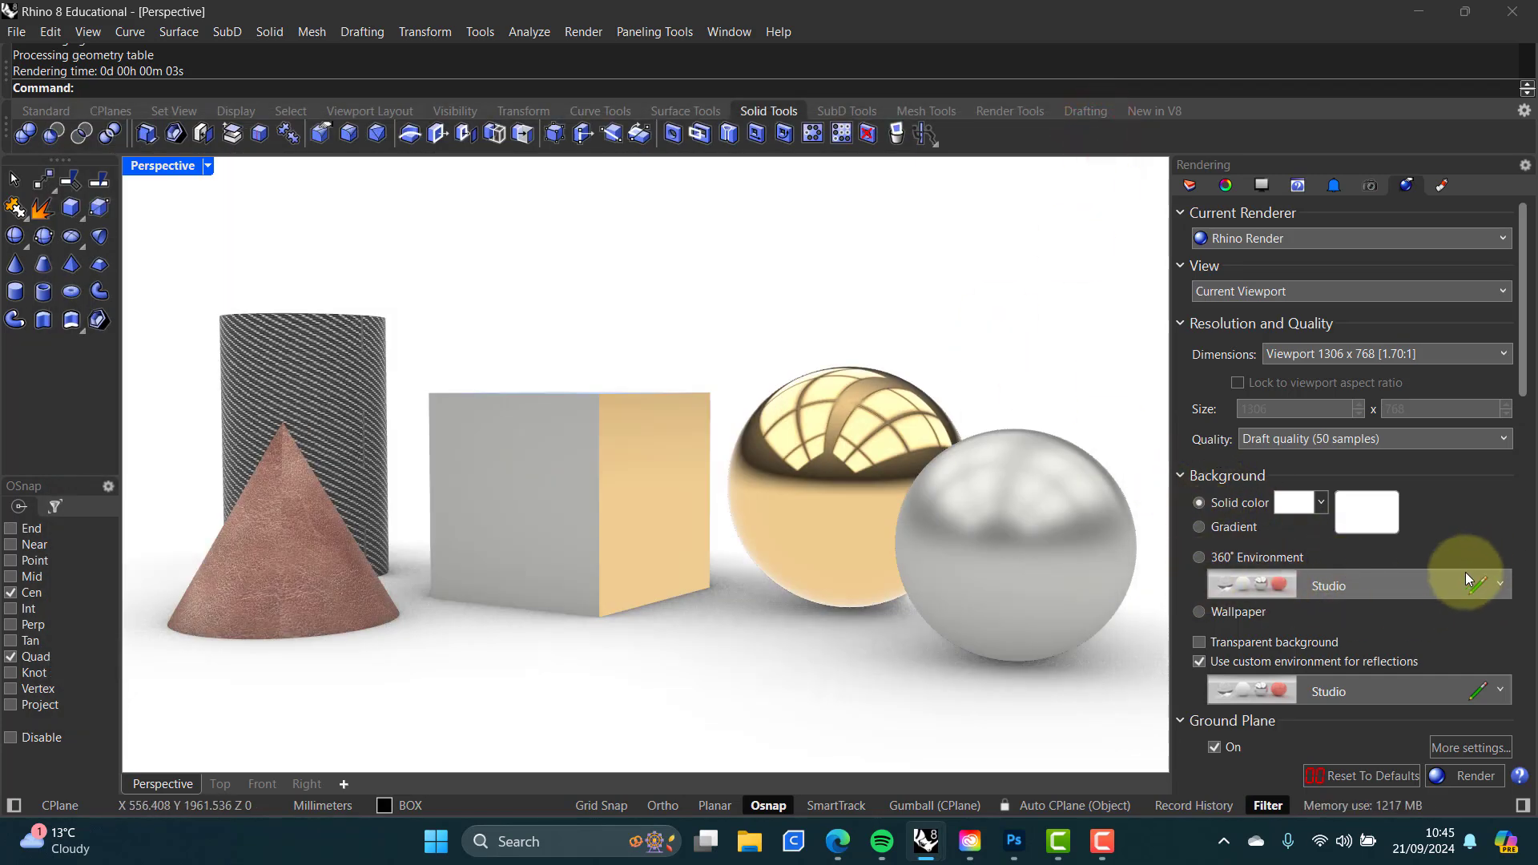
Step: Switch the background to a 360° environment using BCN Airport from the Environment Library, run a test render, and close the render window
left_click(1200, 559)
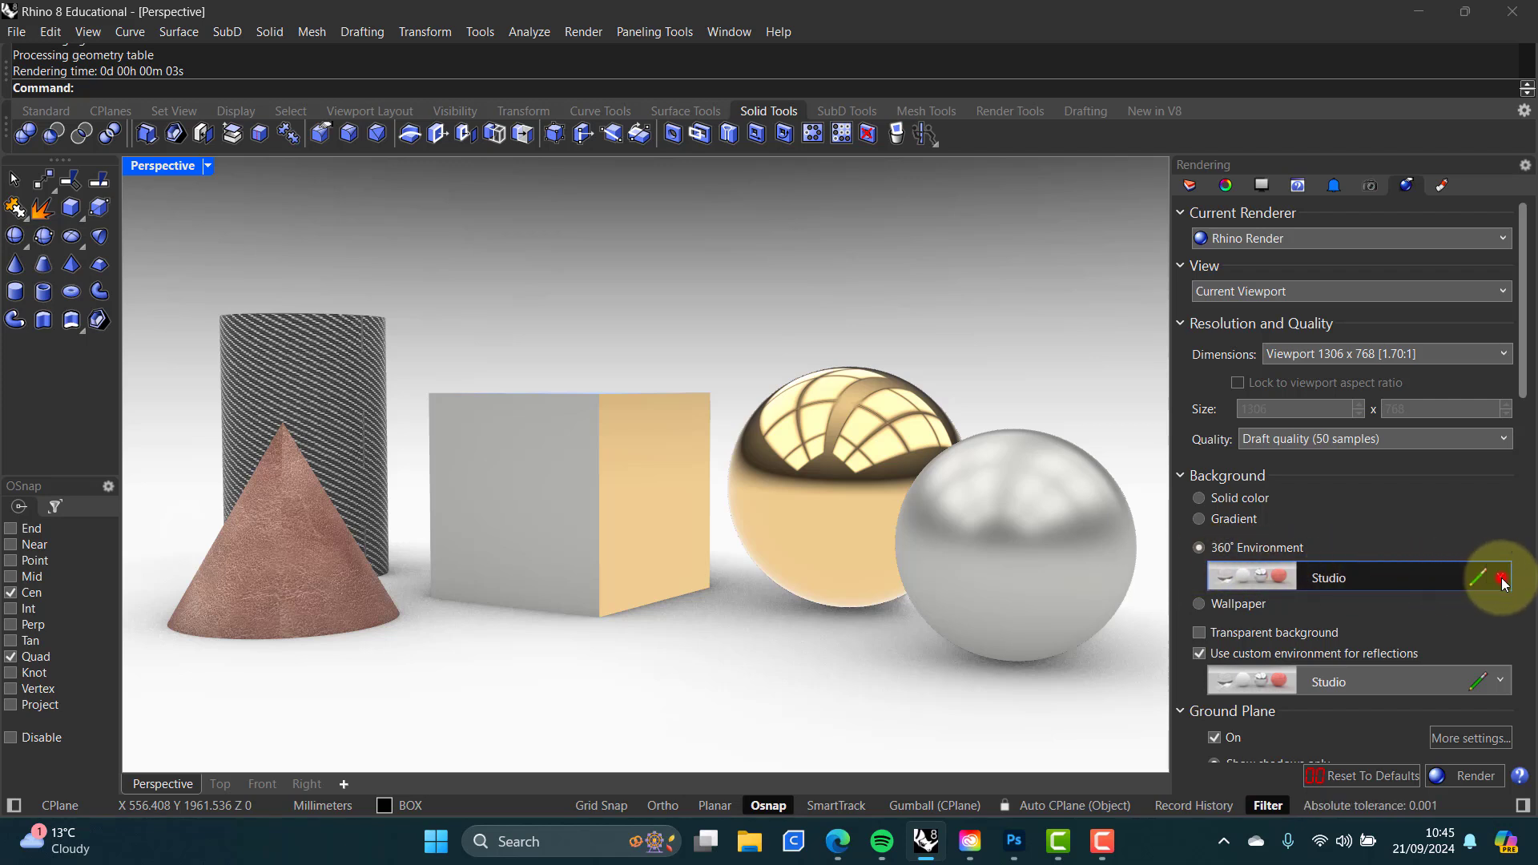
left_click(1503, 579)
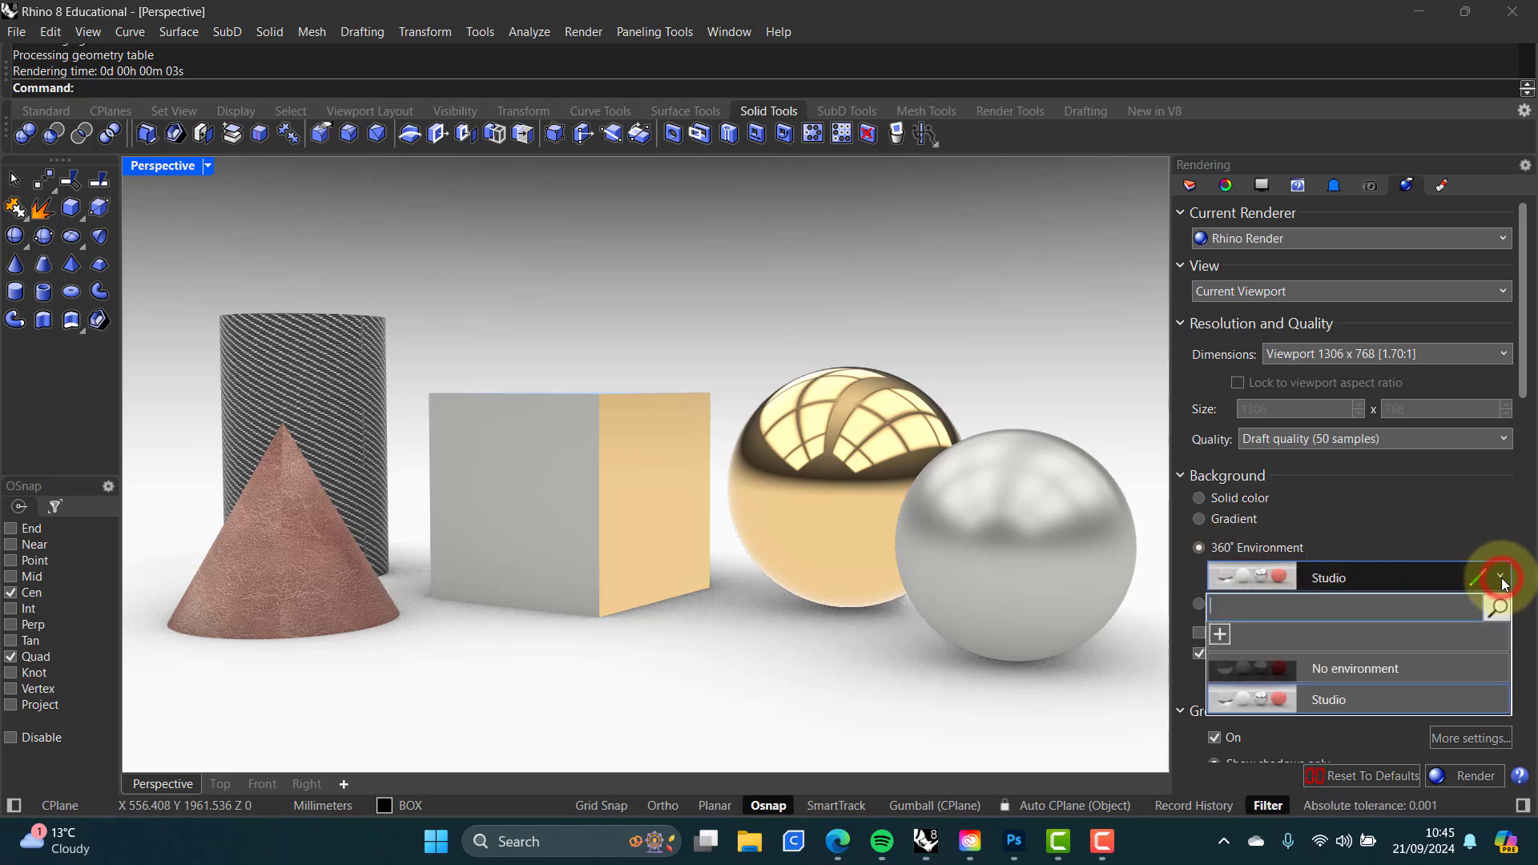
left_click(1219, 634)
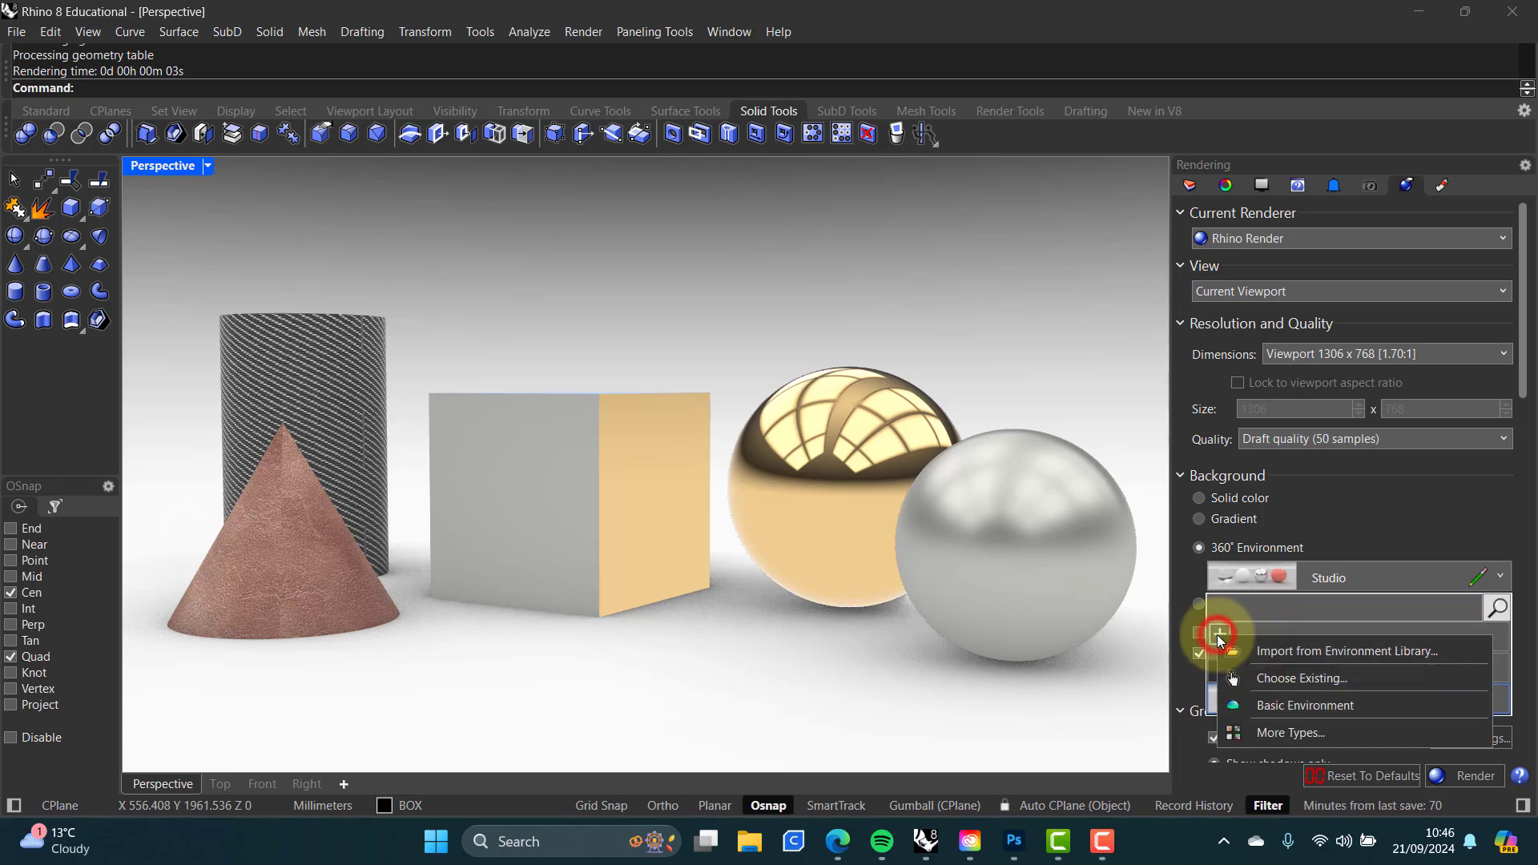
left_click(1326, 652)
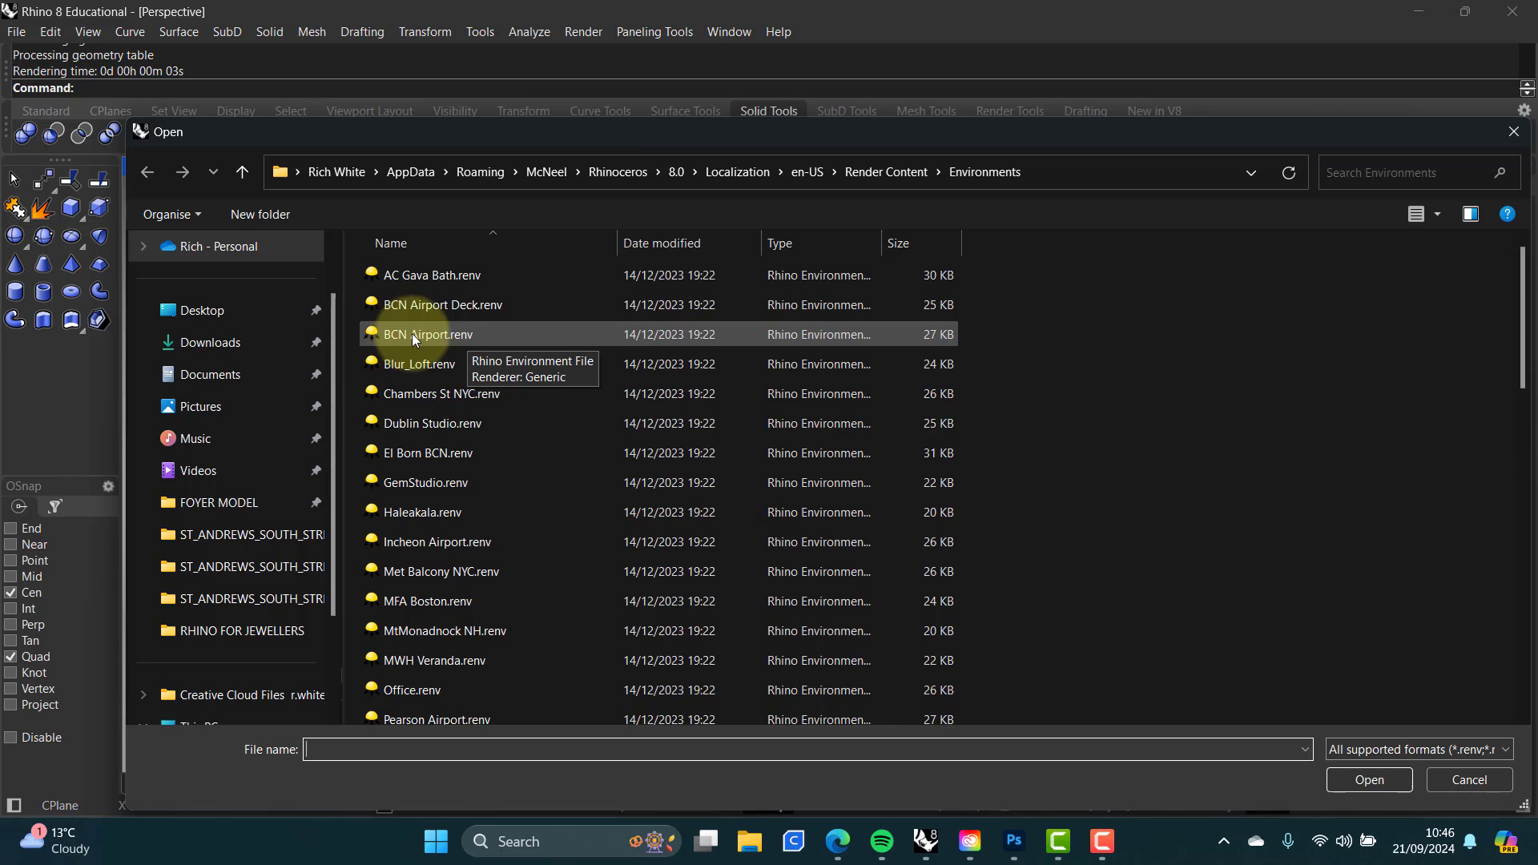
double_click(411, 338)
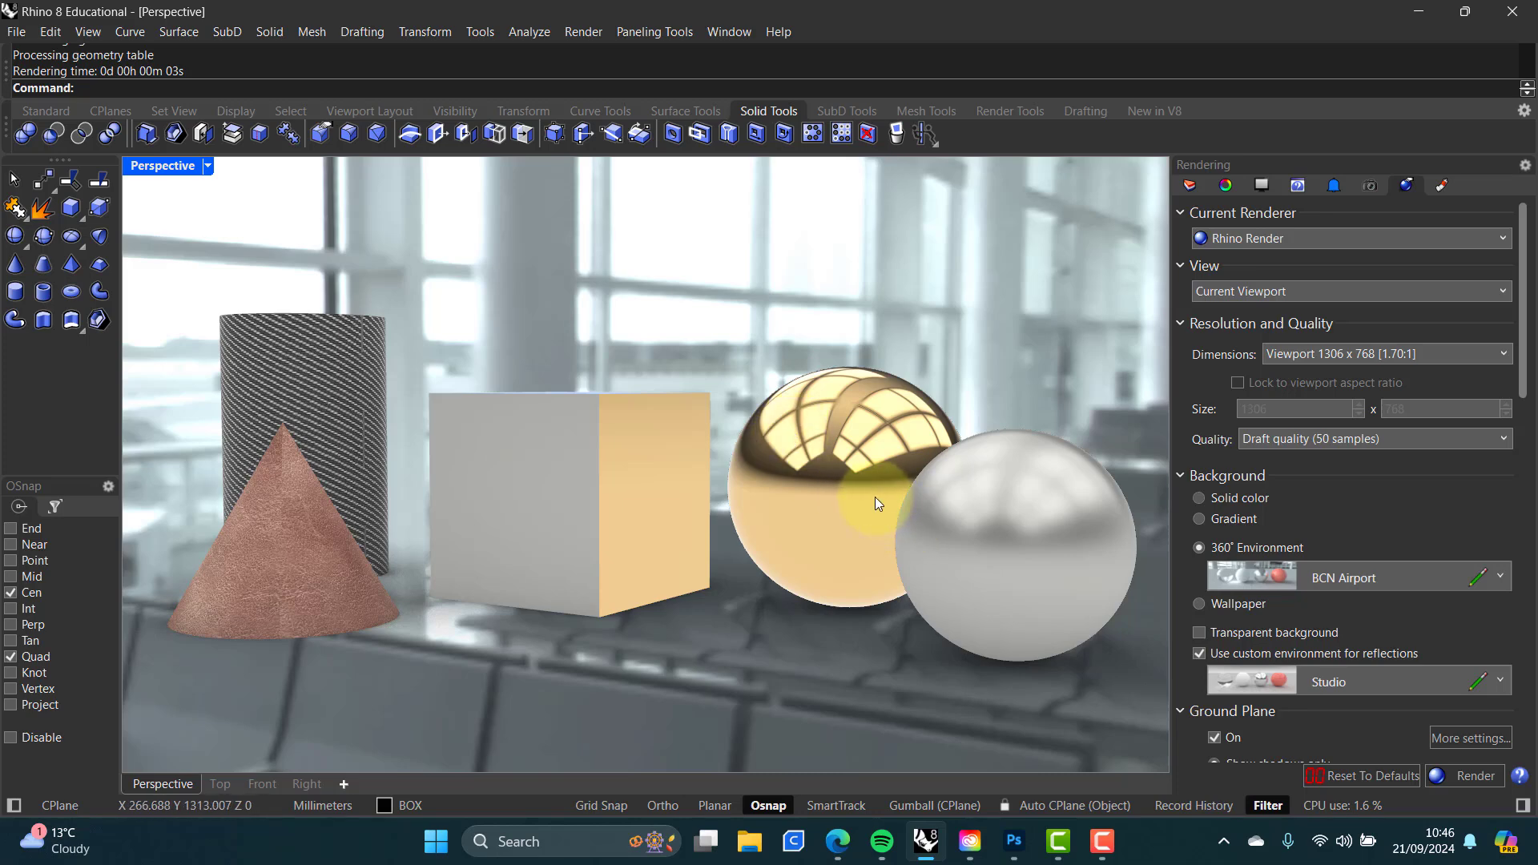
left_click(1468, 777)
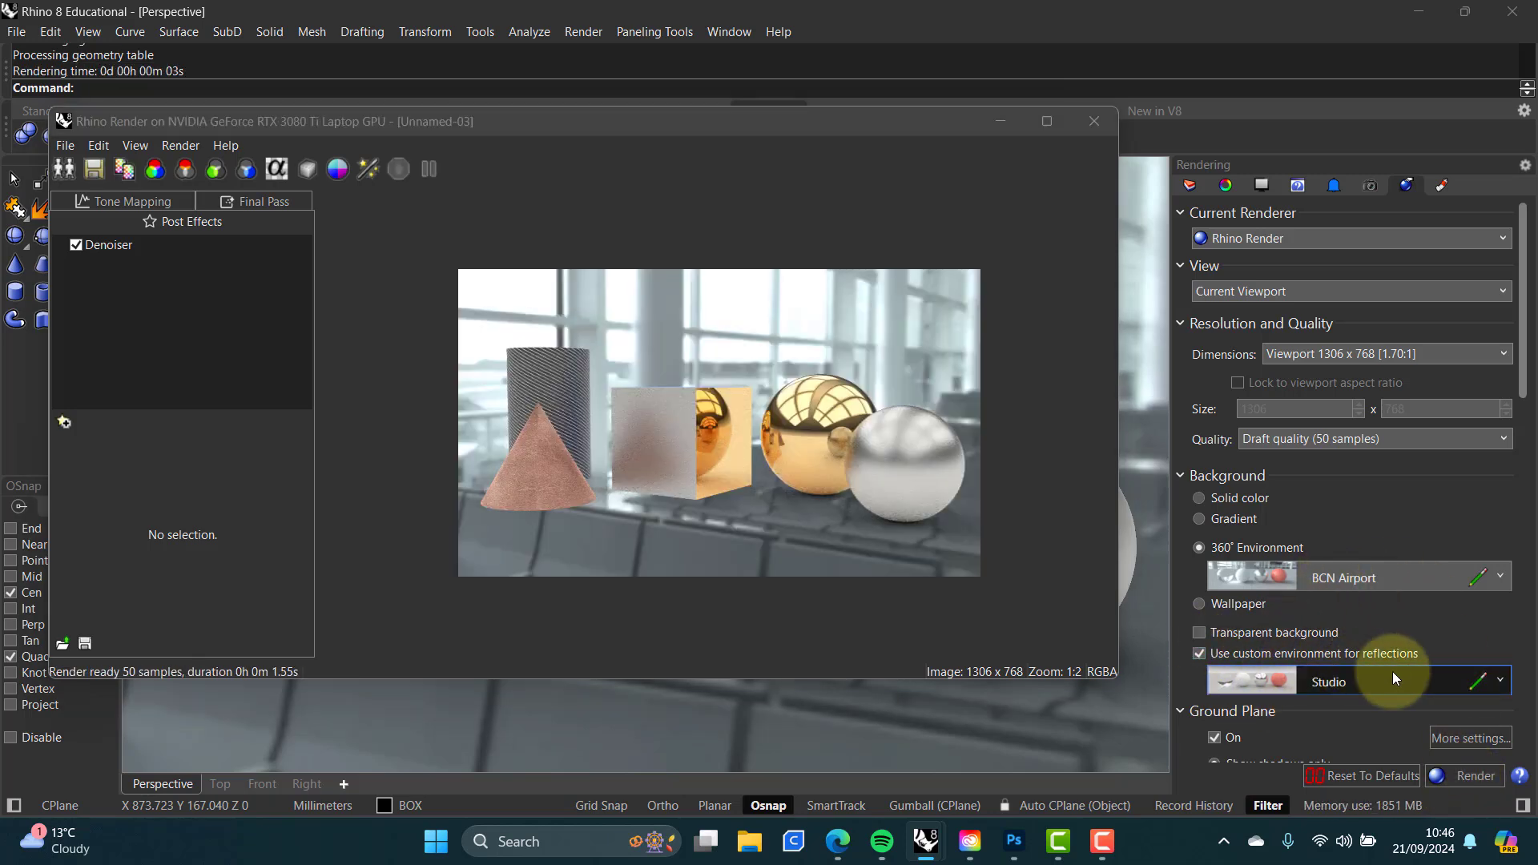
left_click(1095, 129)
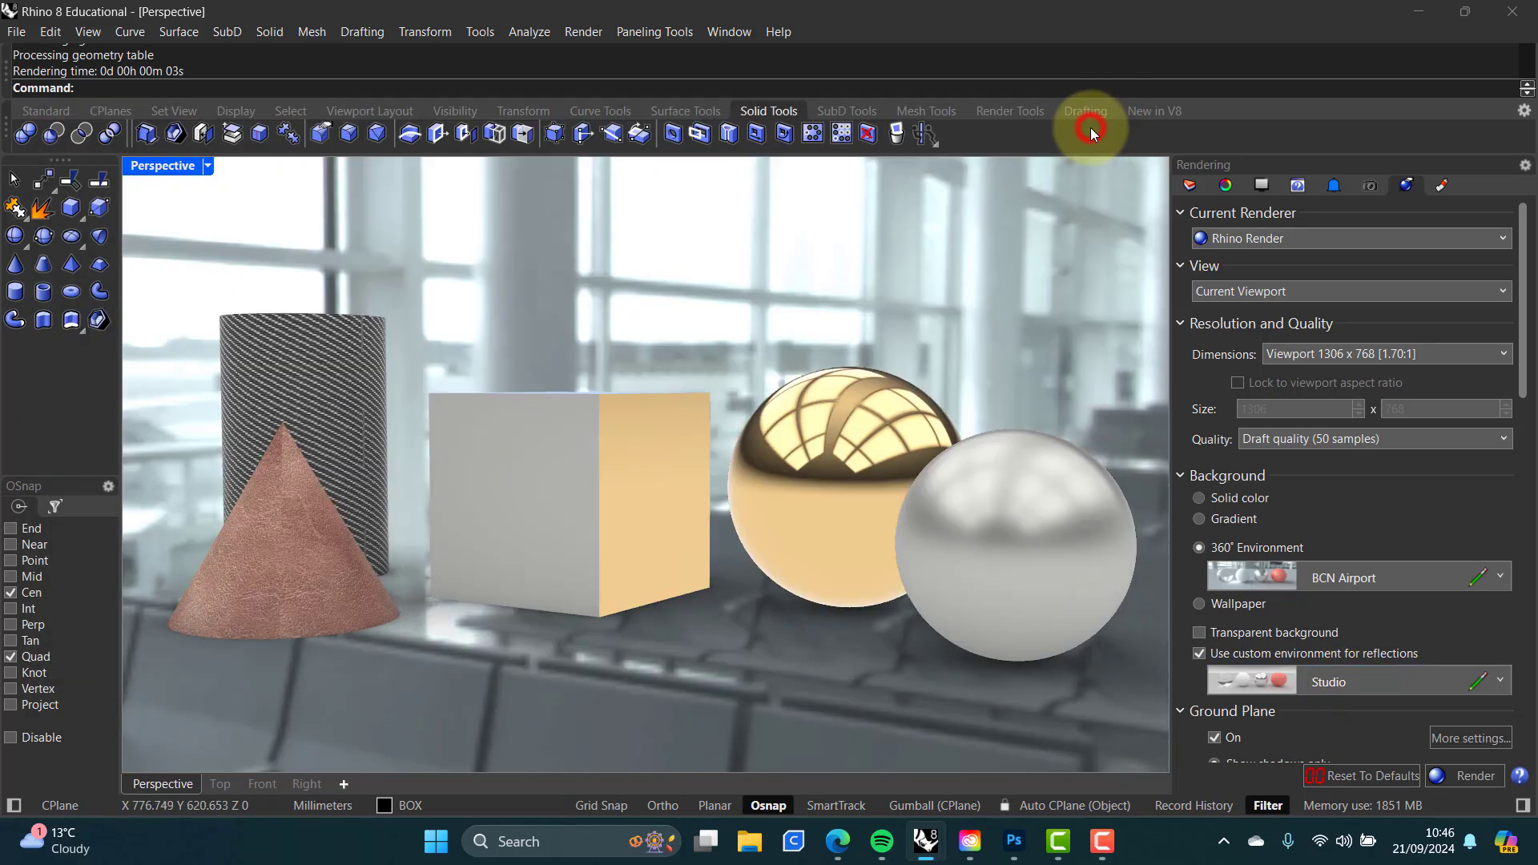
Step: Replace the custom reflection environment with BCN Airport from the Environment Library, accepting the duplicate, and render the scene
left_click(1501, 683)
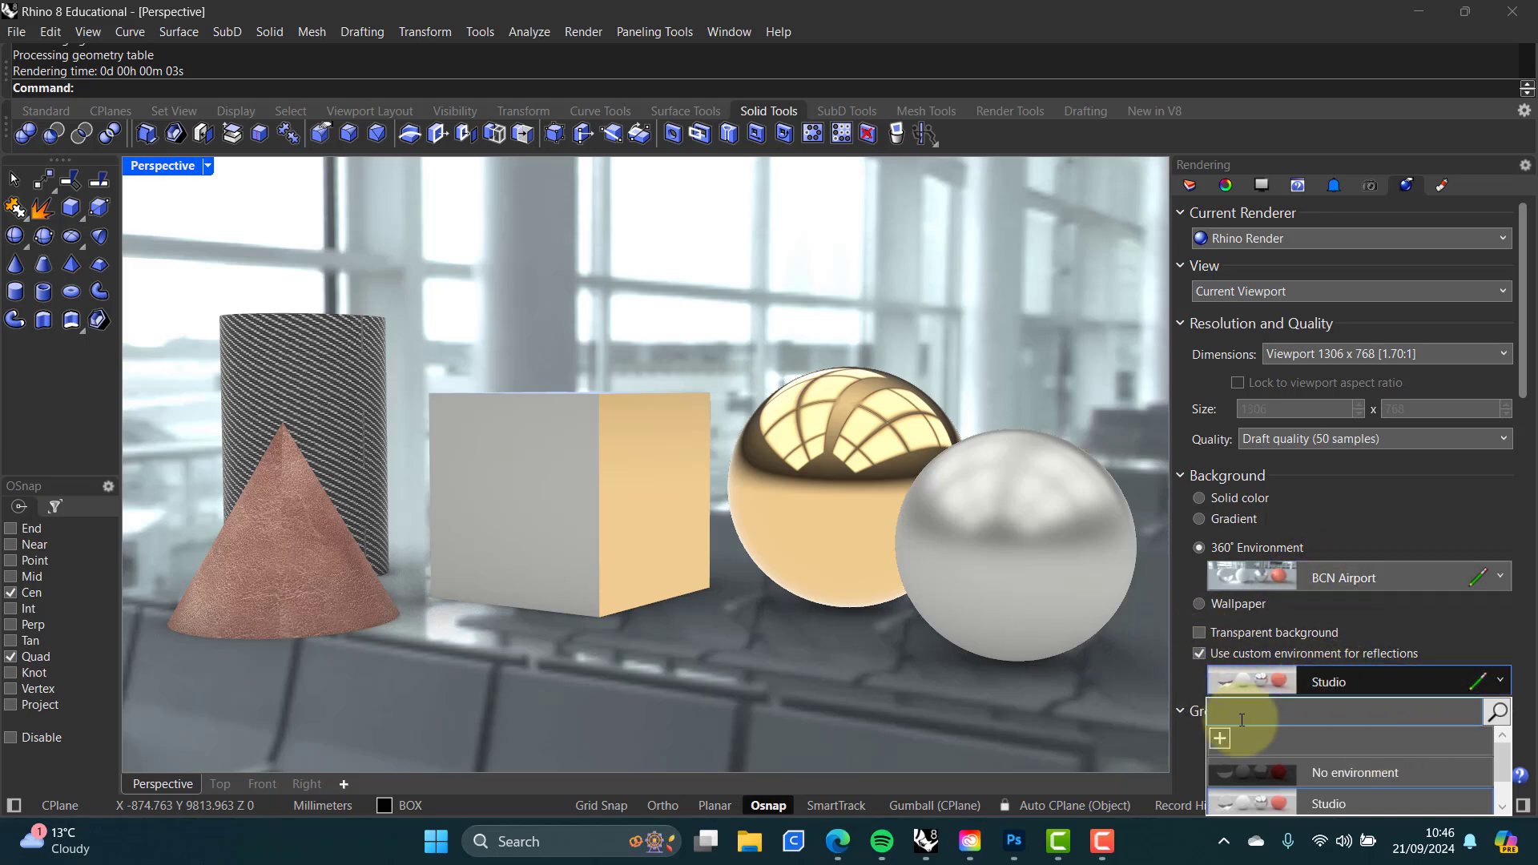
left_click(1219, 740)
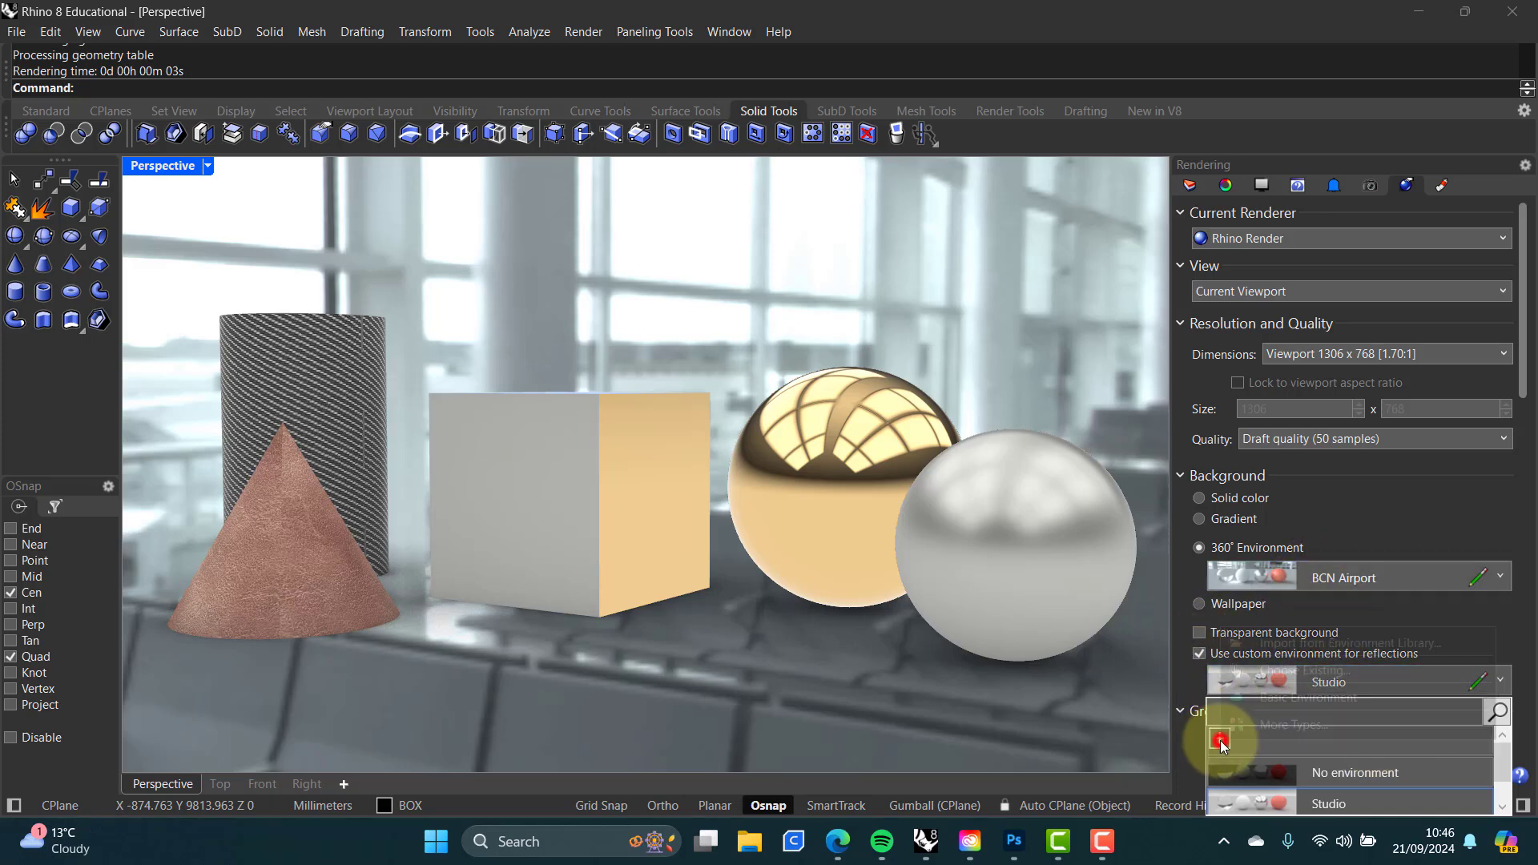
left_click(1338, 638)
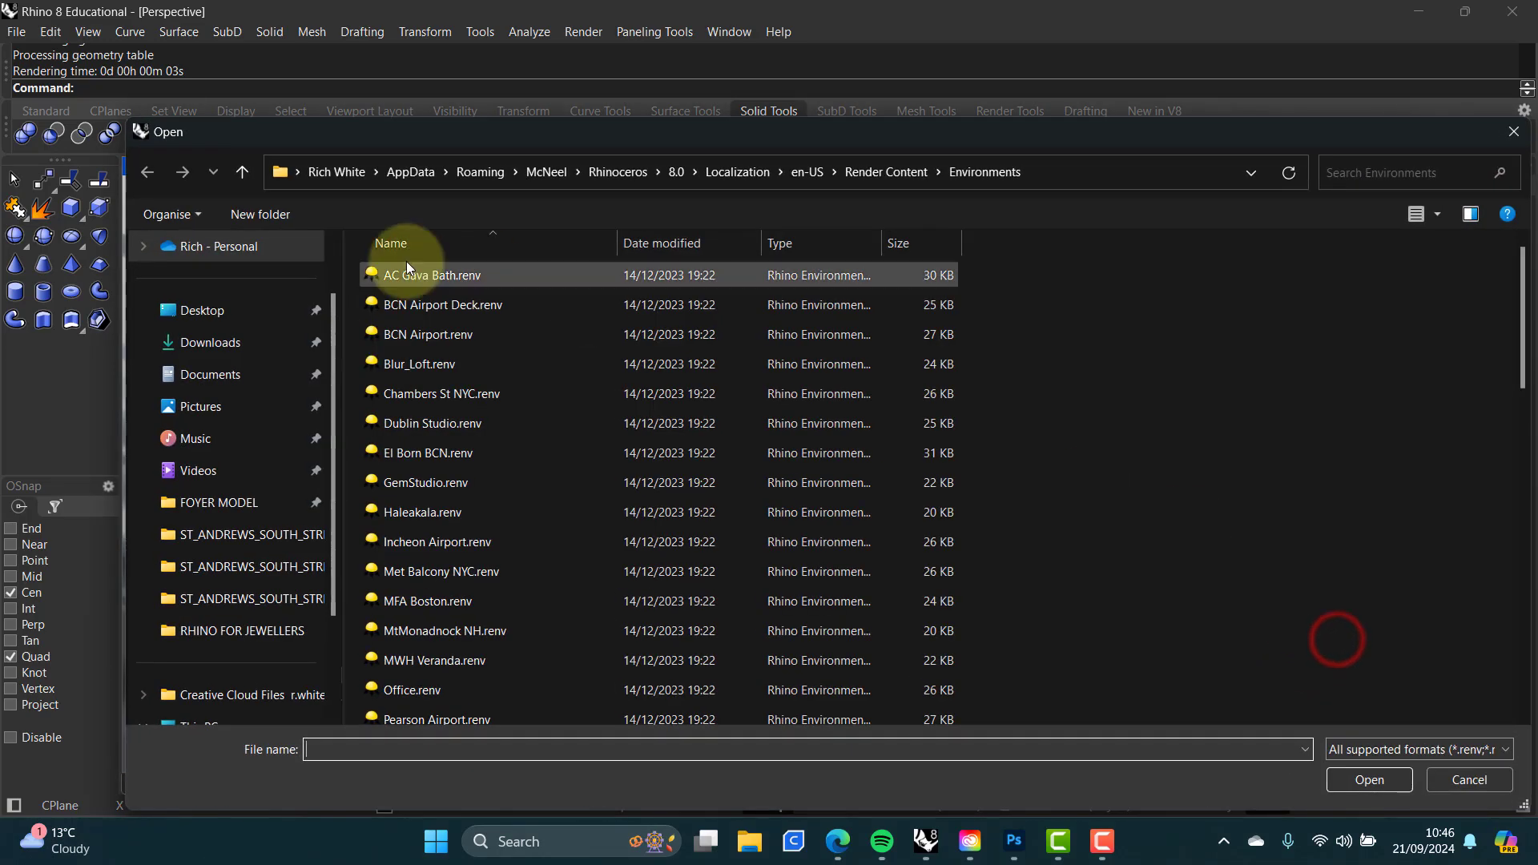
left_click(426, 339)
double_click(426, 339)
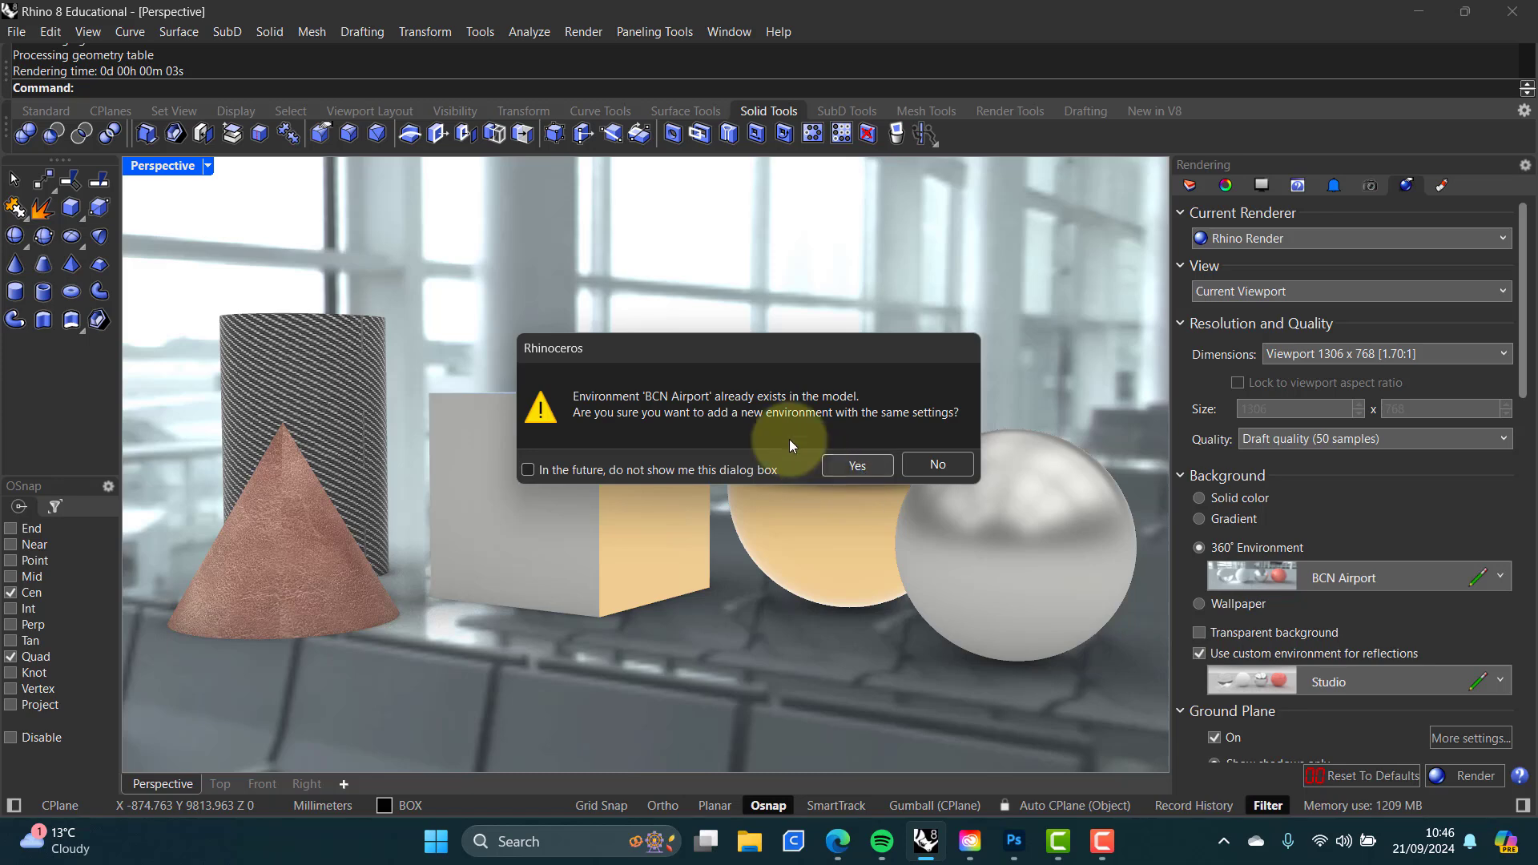
left_click(858, 465)
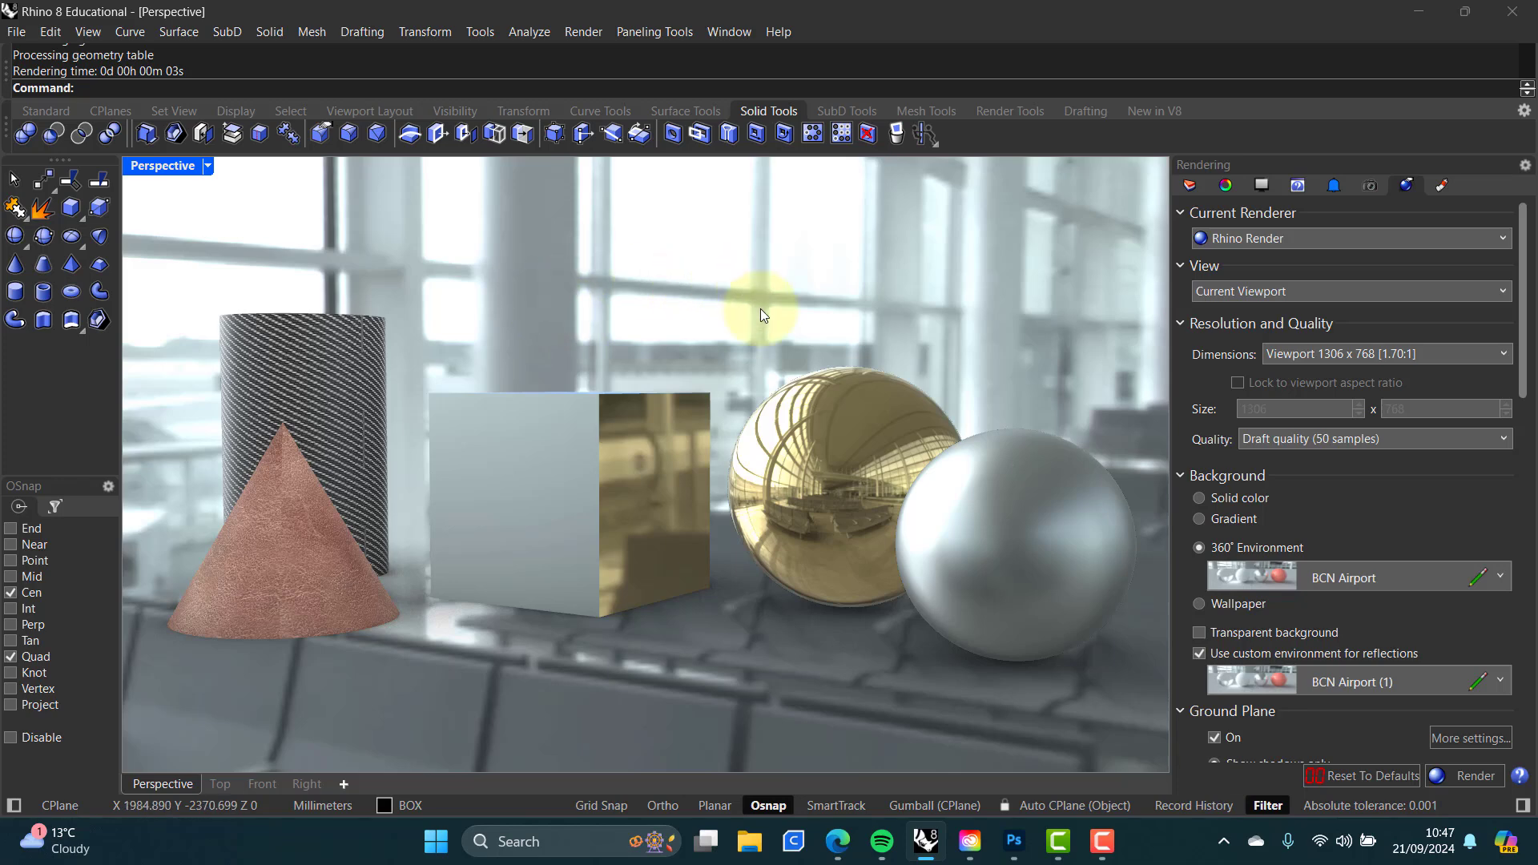
left_click(1473, 781)
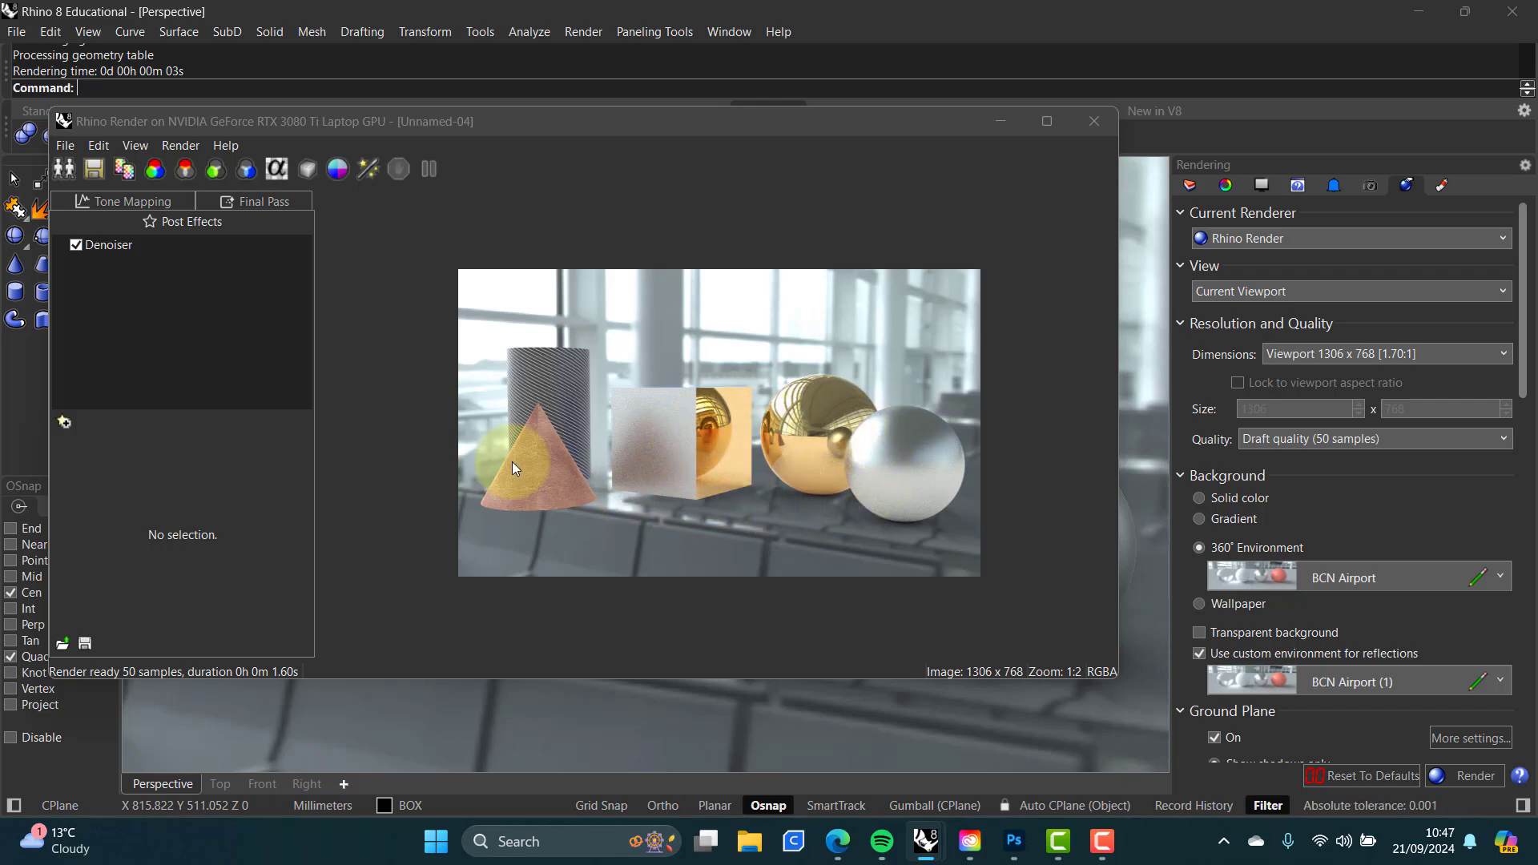
Step: Try the ground plane with the Default Material in a test render, close the render windows, and restore it to shadows only
scroll(1506, 497, "down", 2)
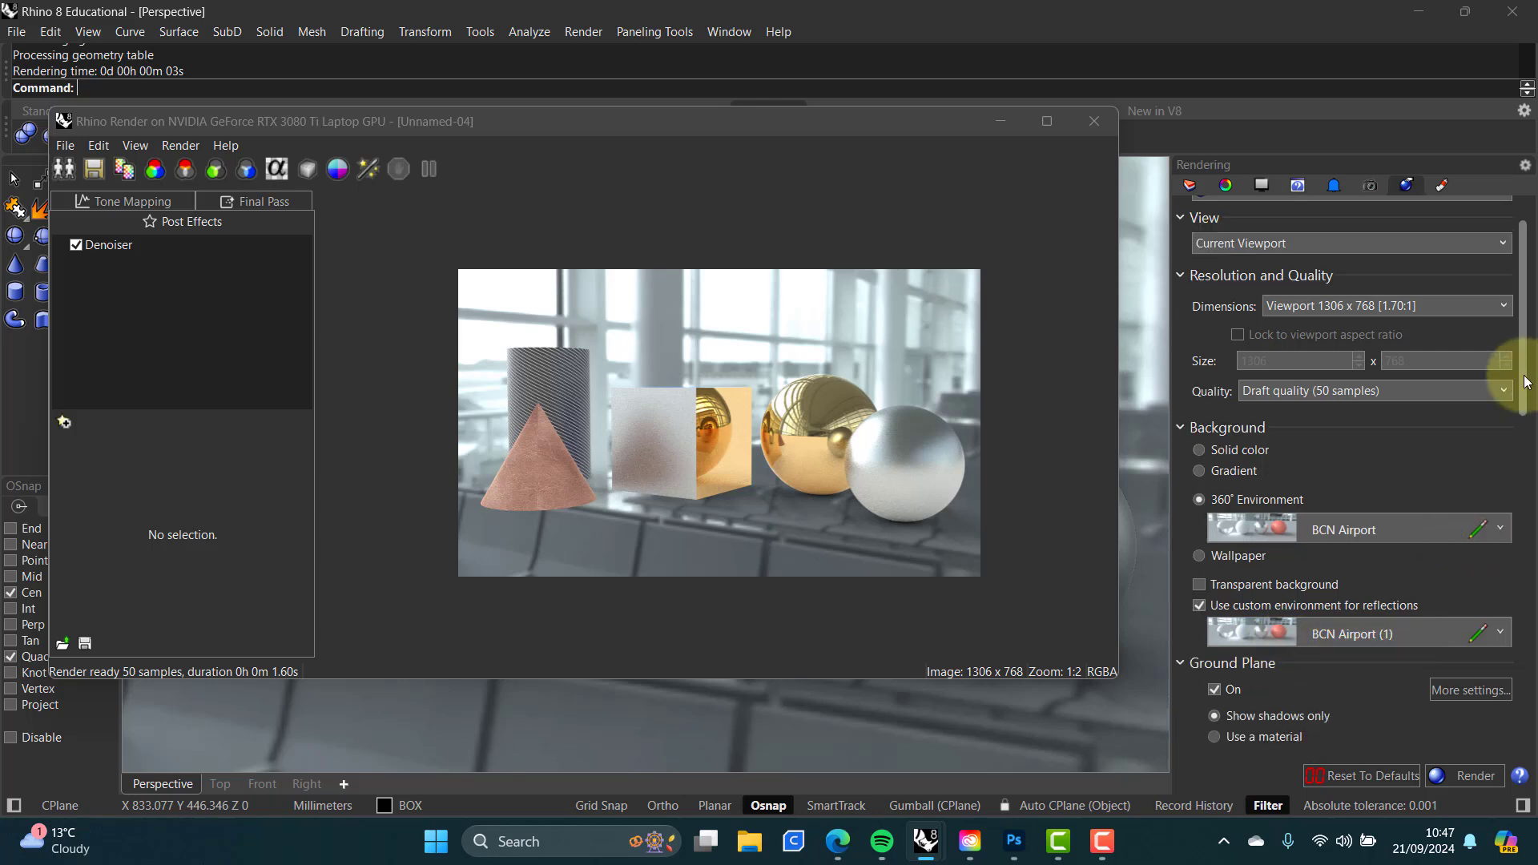
left_click_drag(1525, 376, 1525, 431)
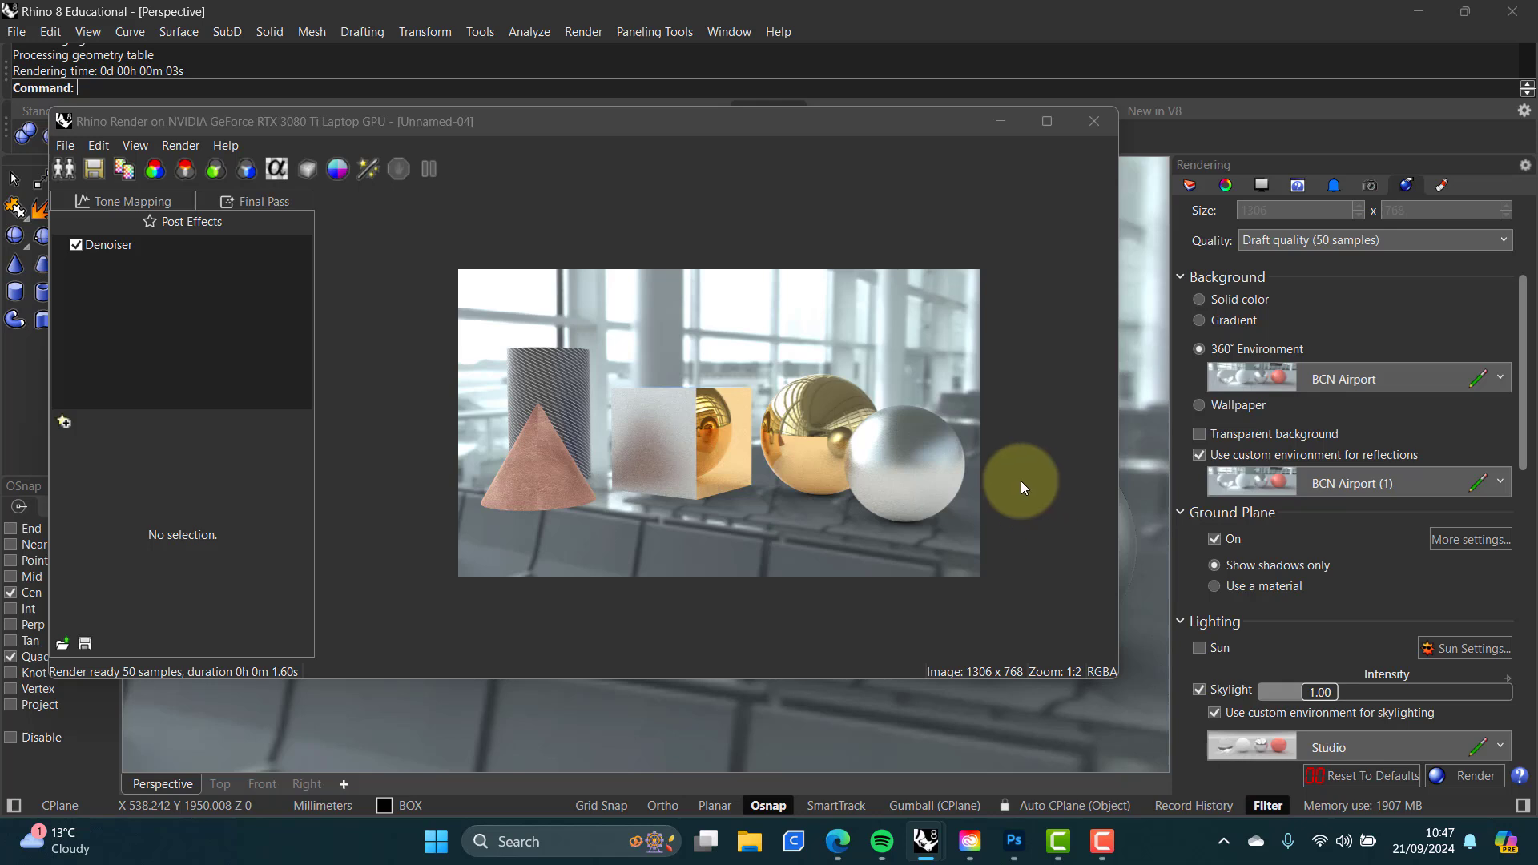
left_click(1215, 588)
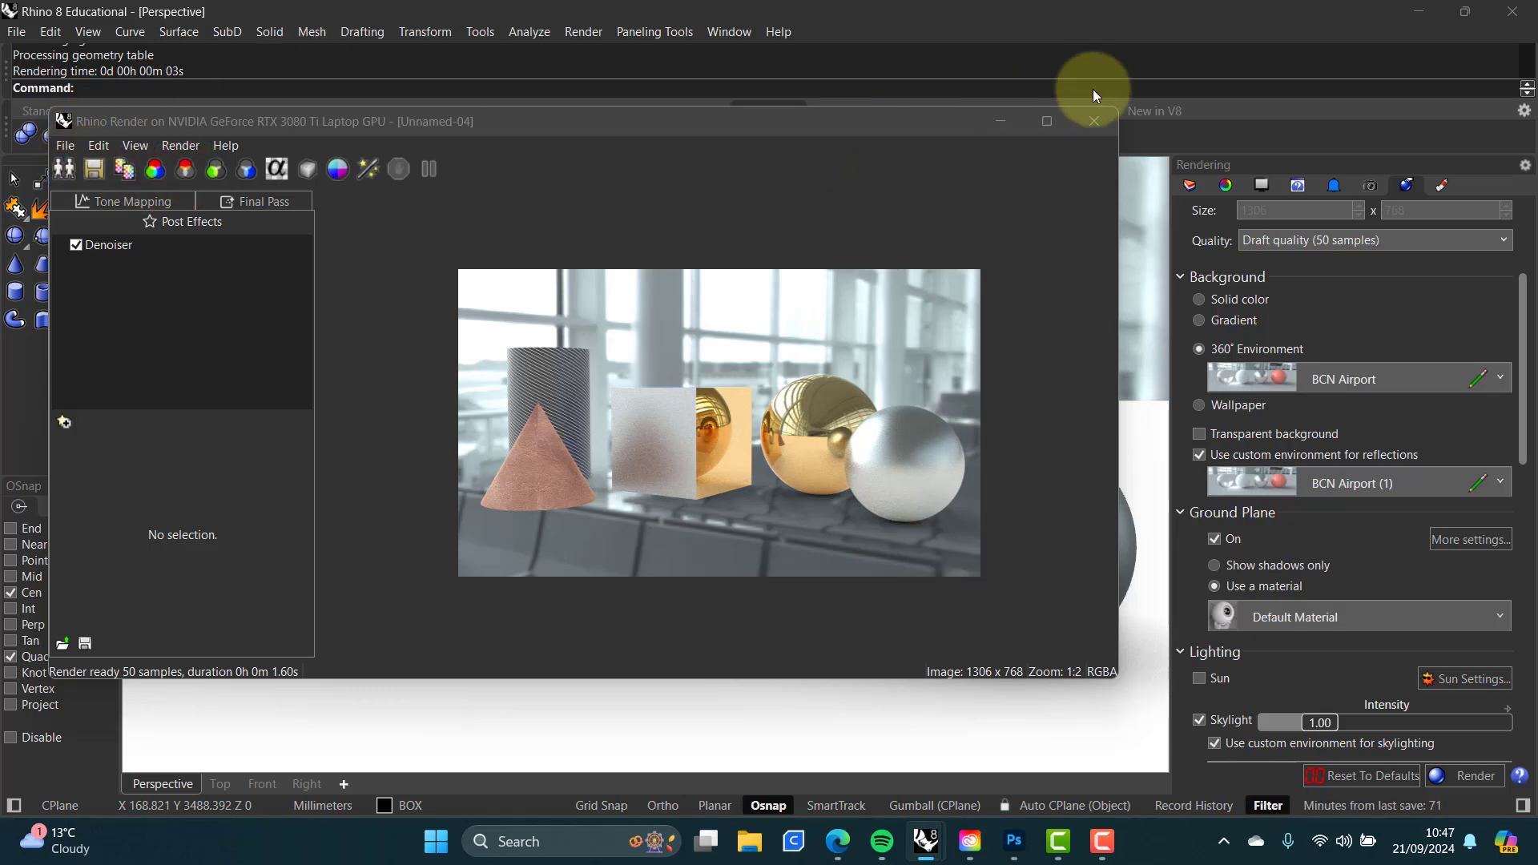
left_click(1094, 120)
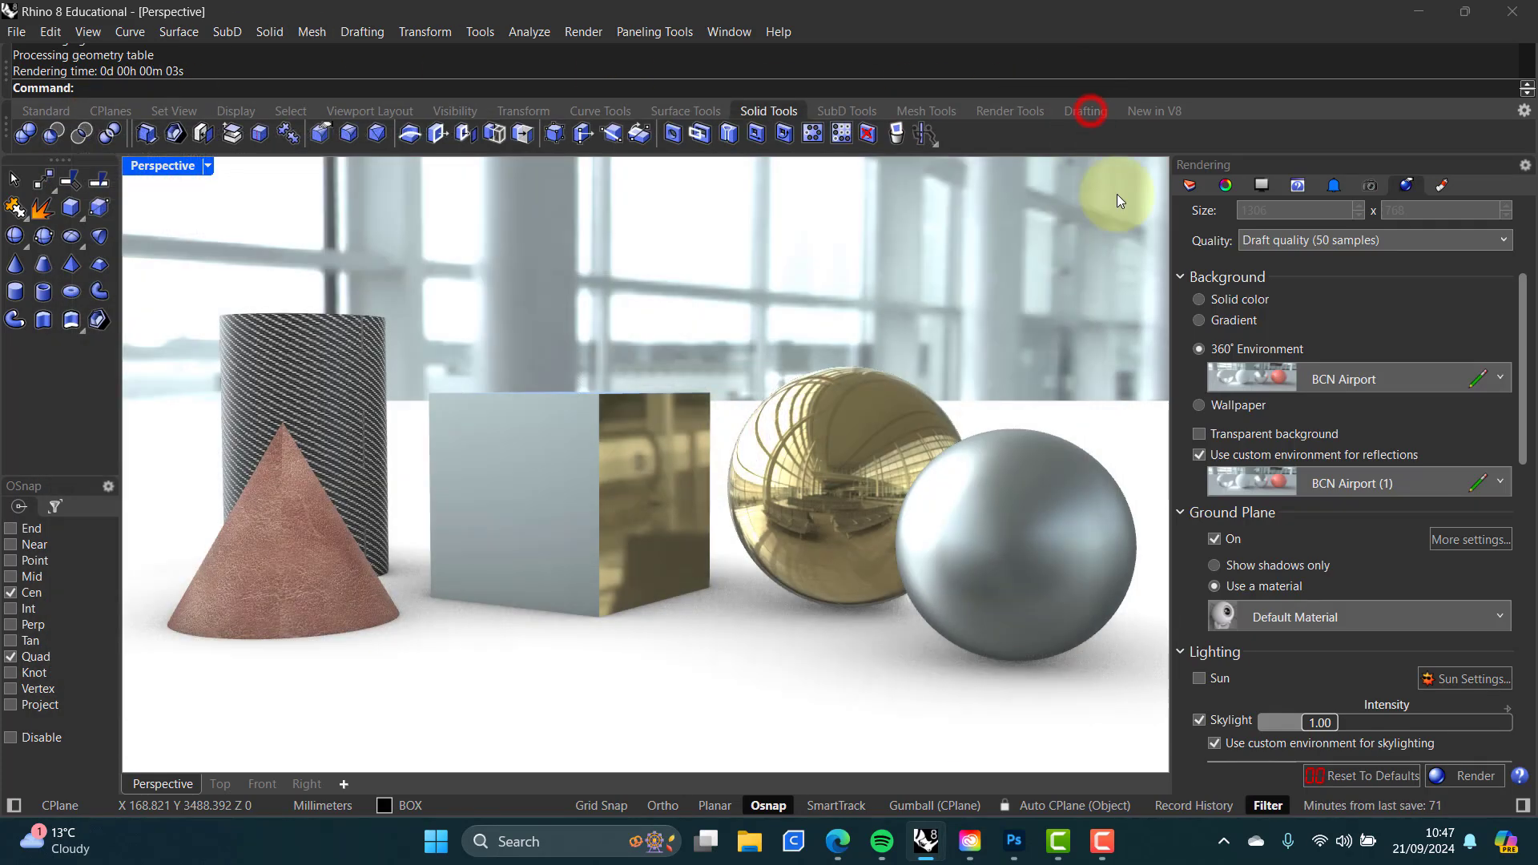
left_click(1488, 775)
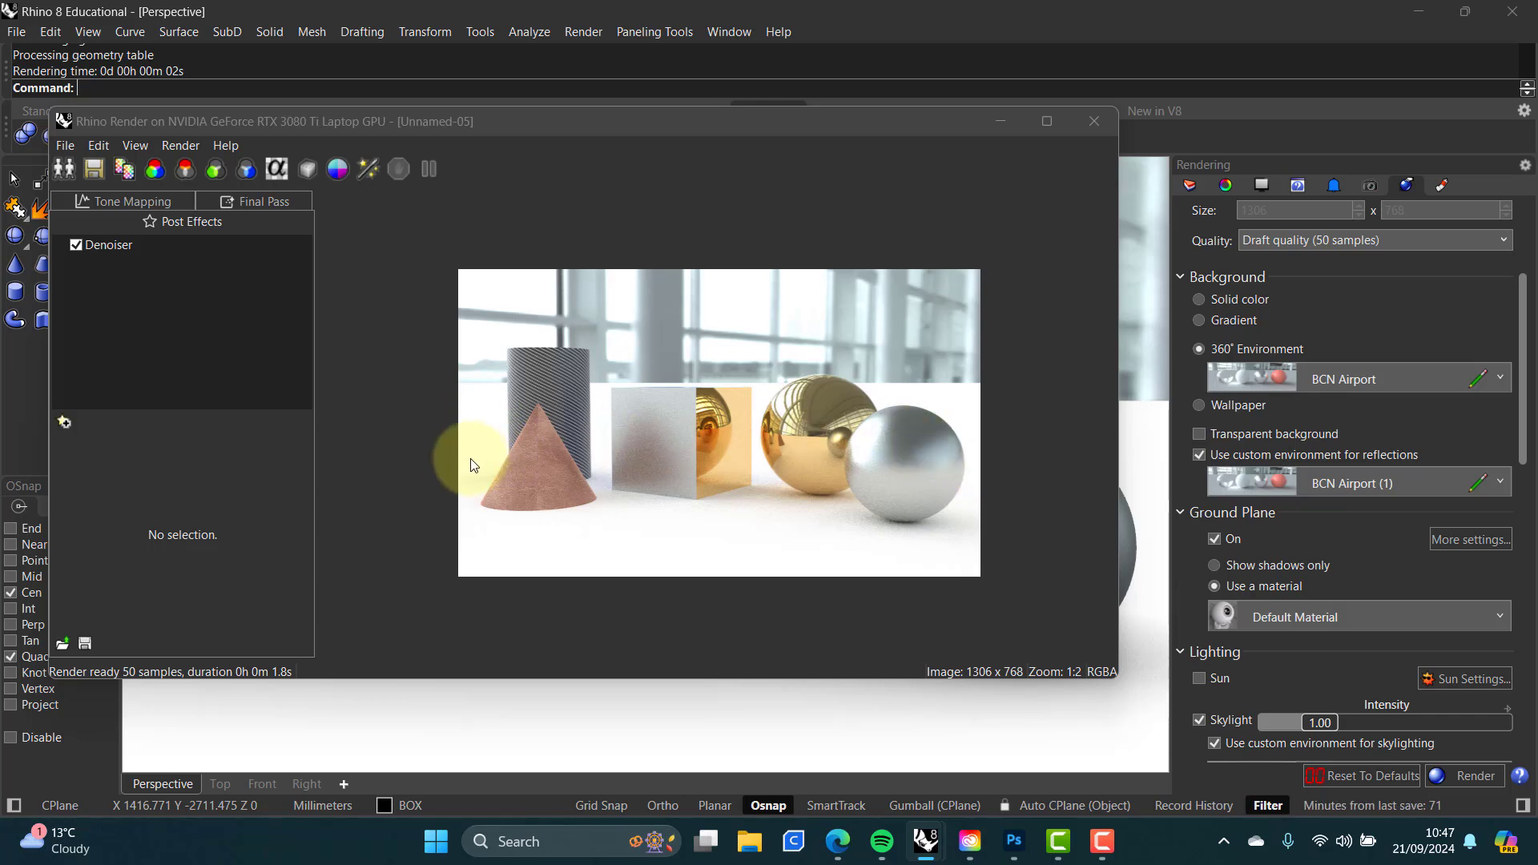
left_click(1095, 121)
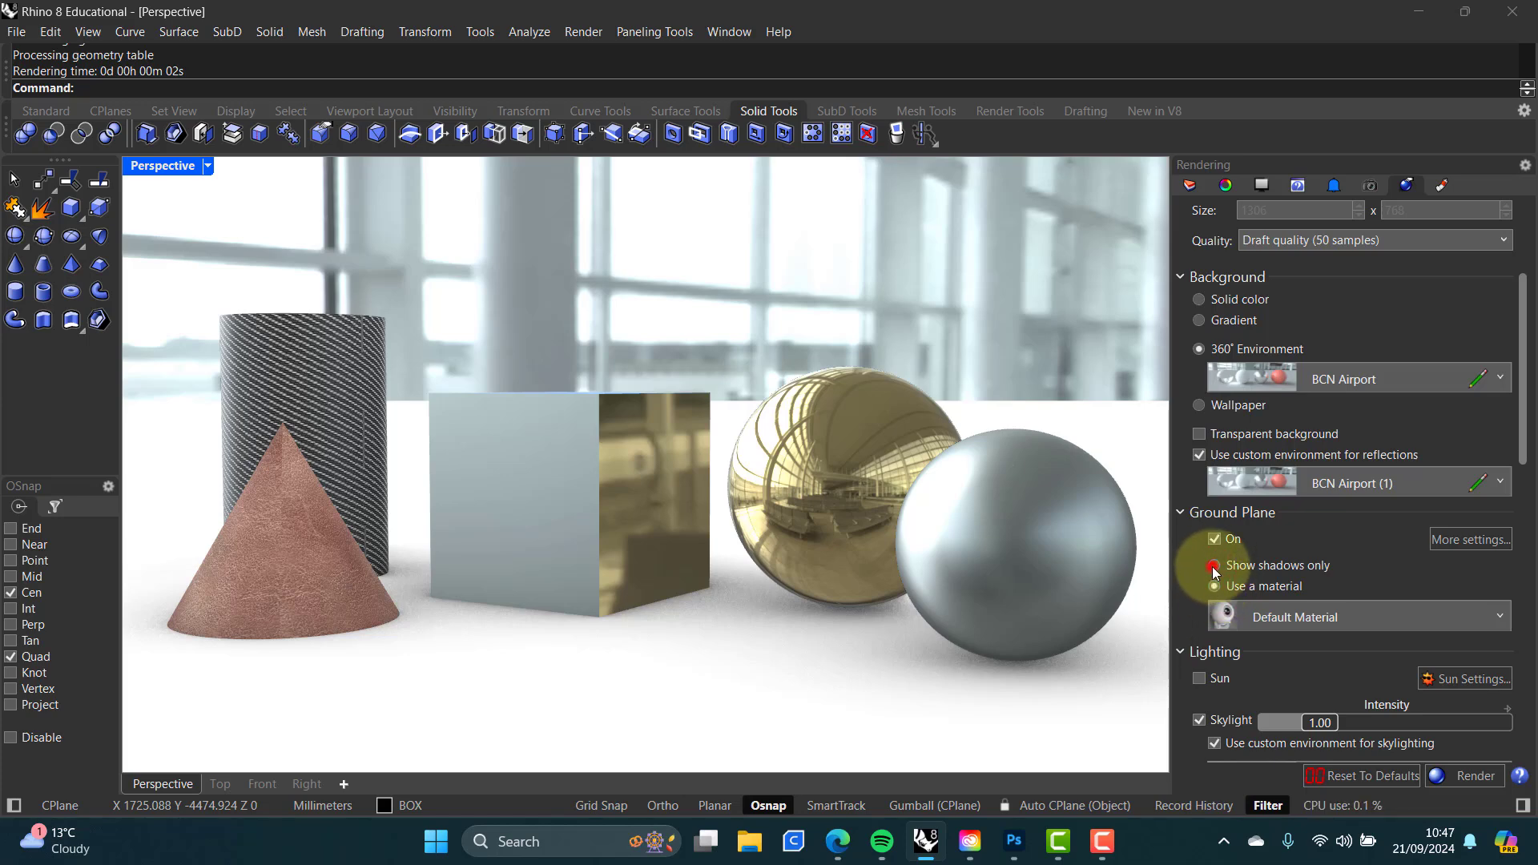
left_click(1213, 566)
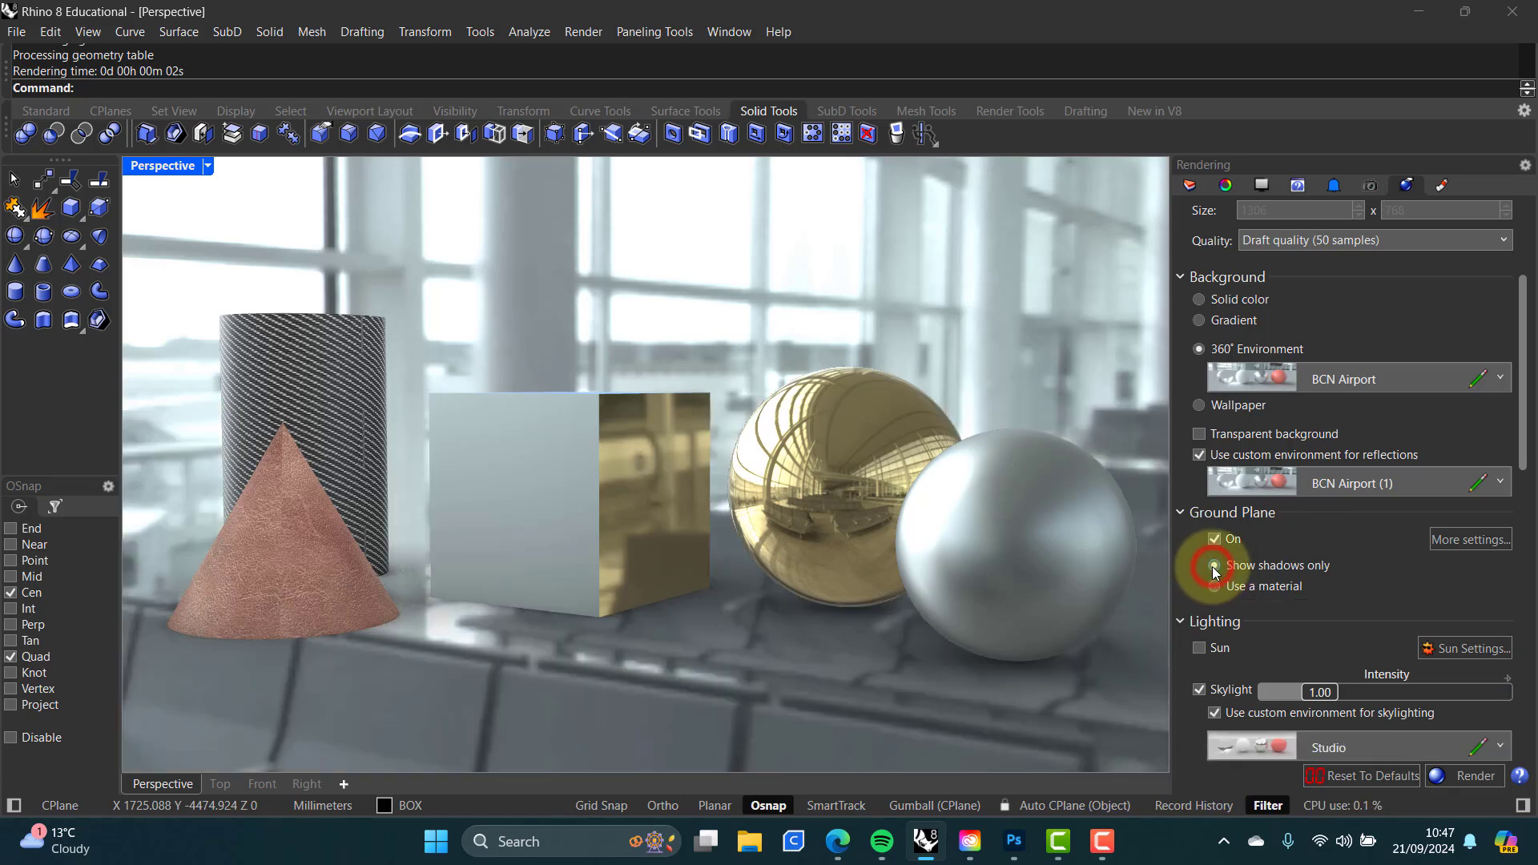
Step: Restore the four-viewport layout and rename Layer 05 as TABLE
double_click(170, 166)
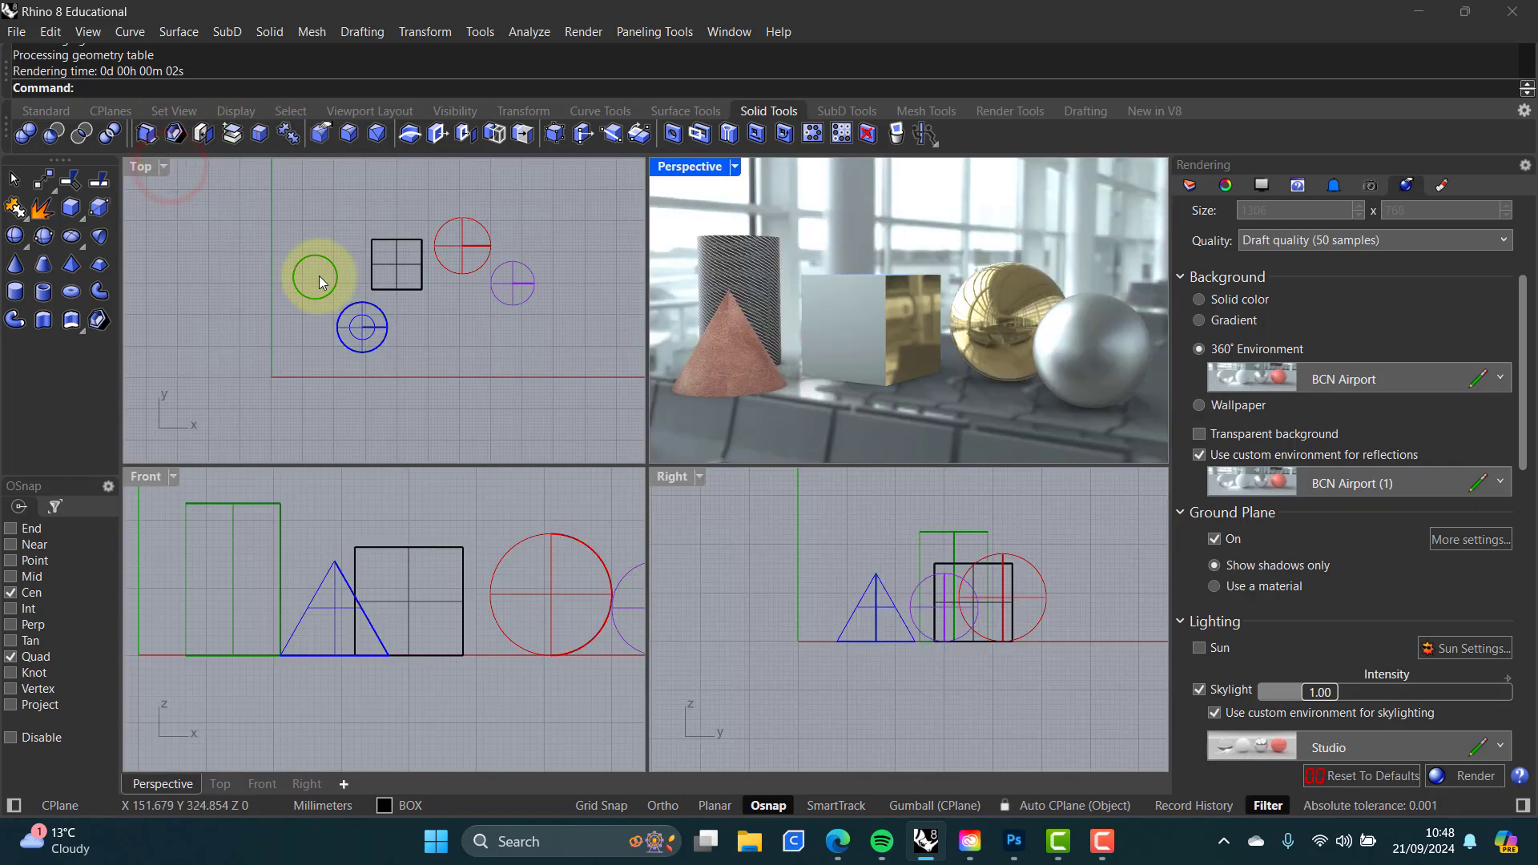
left_click(1189, 186)
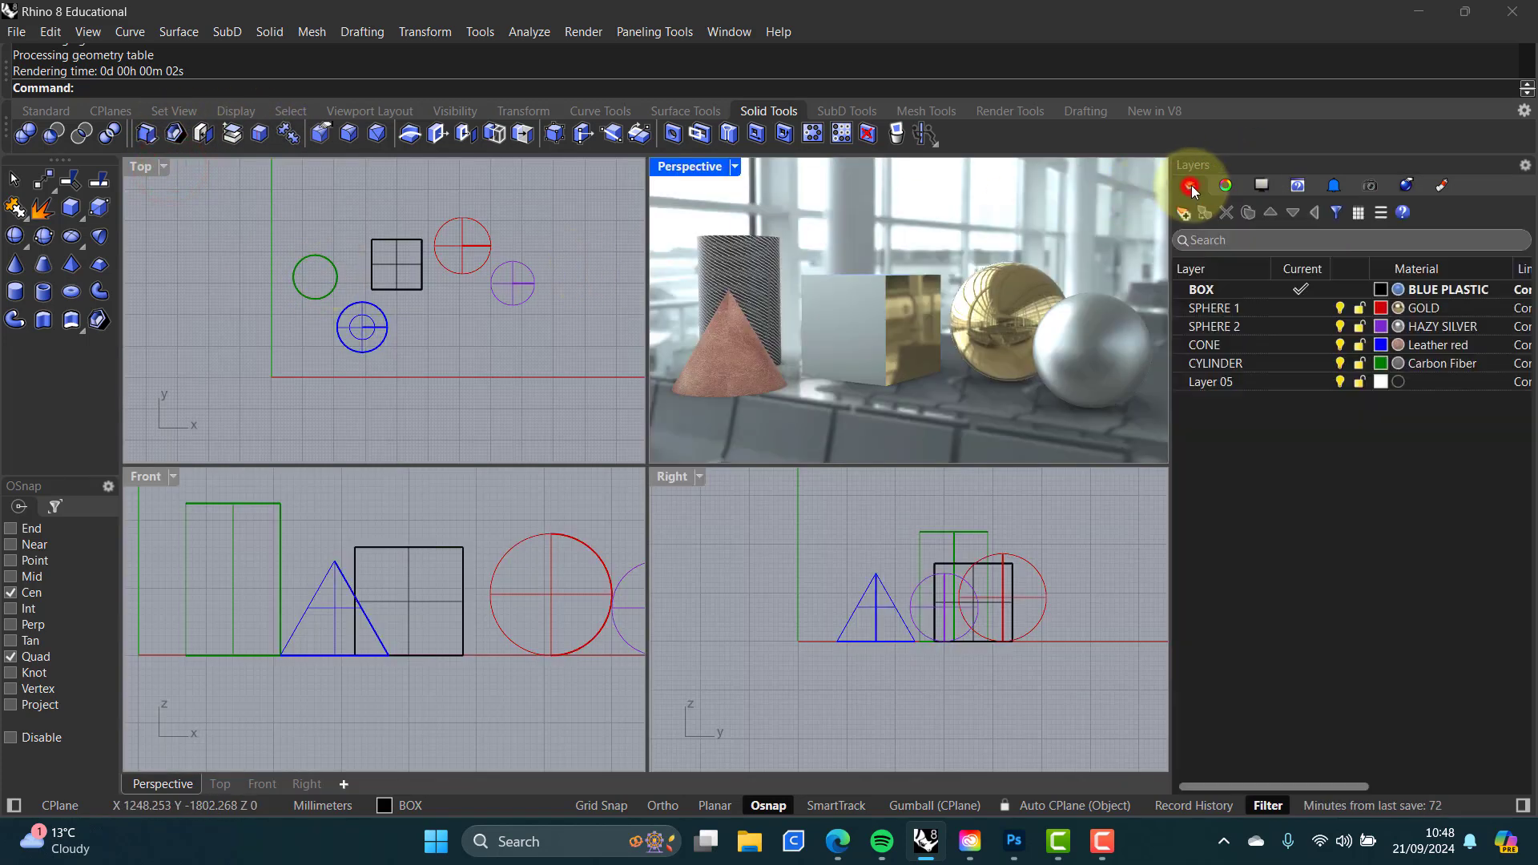
left_click(1229, 378)
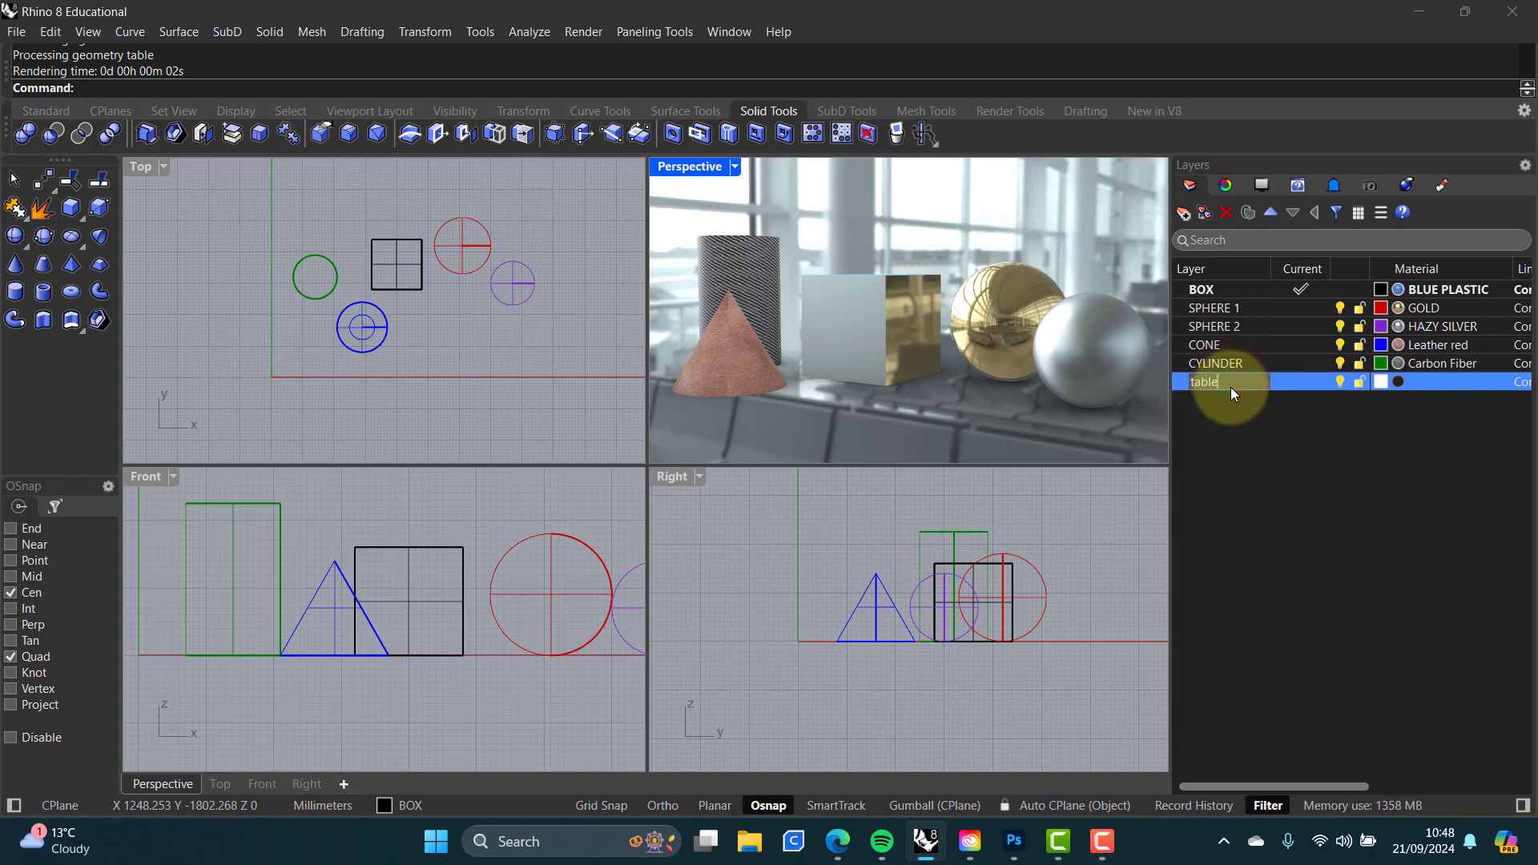
key("Return")
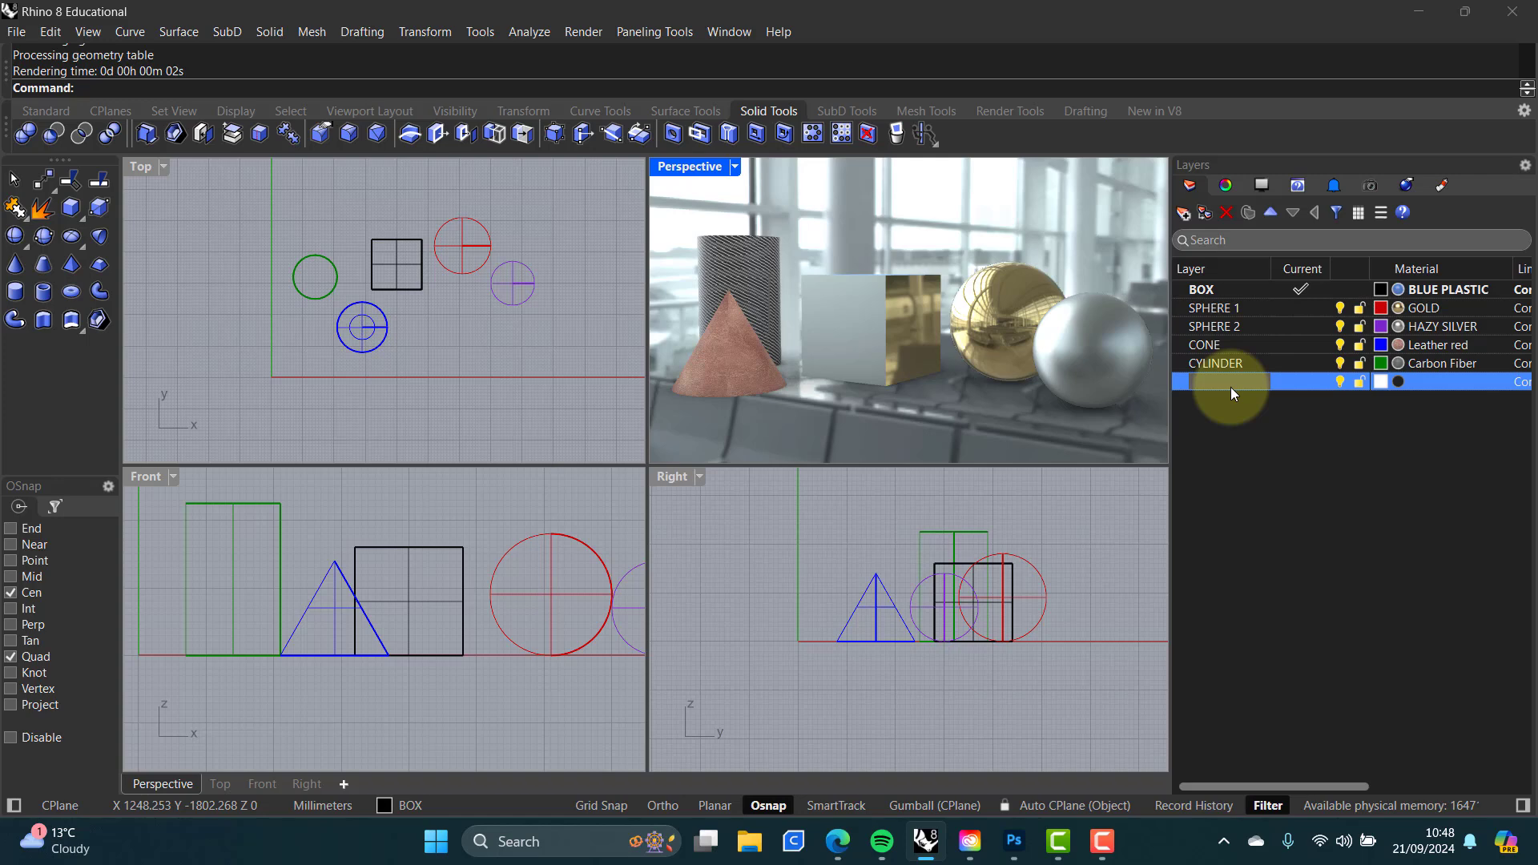
key("Caps_Lock")
type("TABLE")
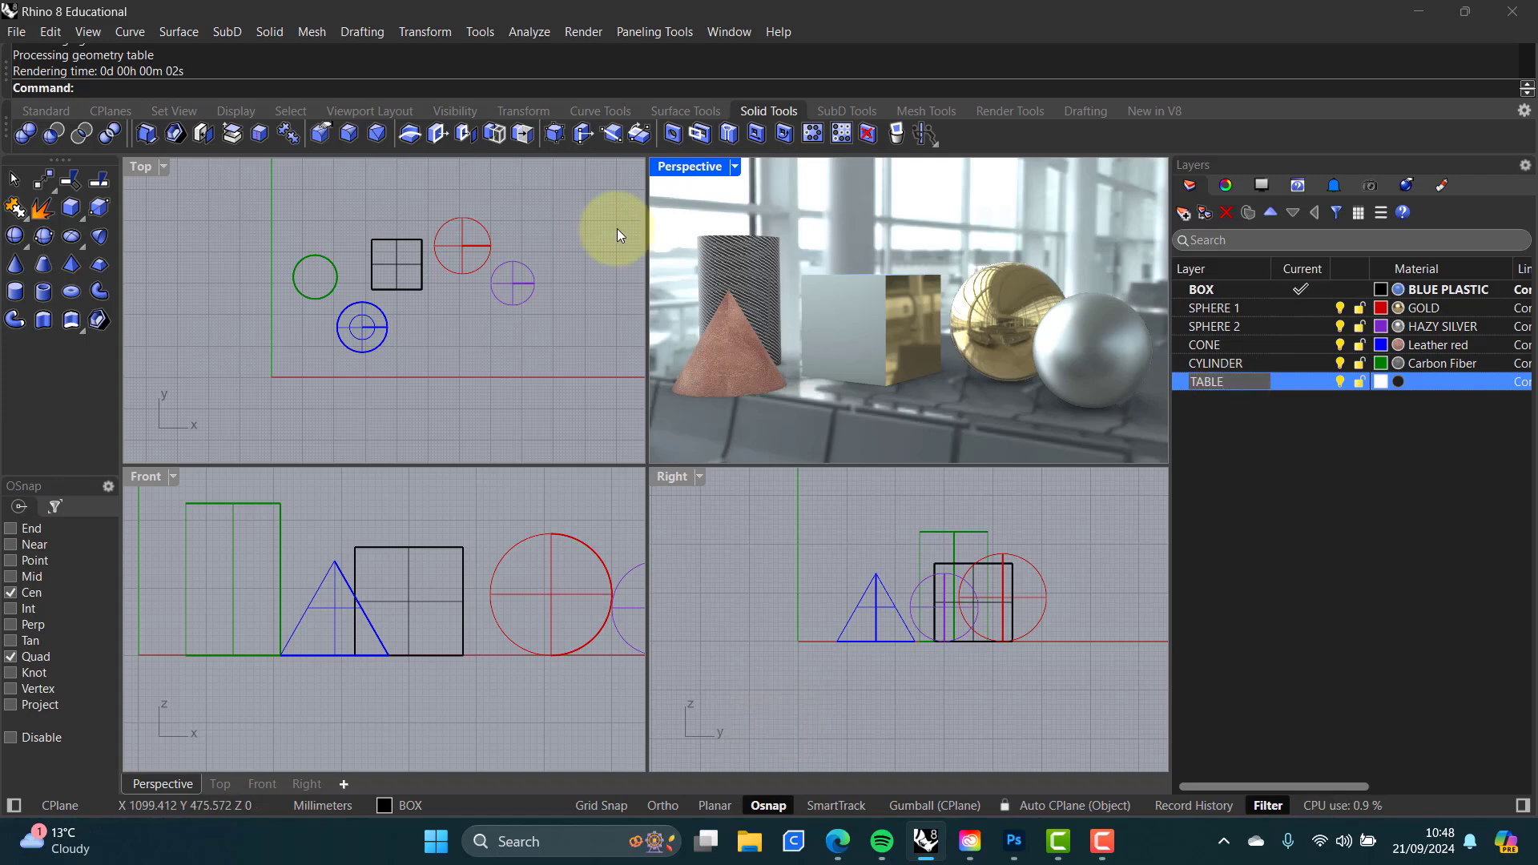
Step: Draw a wide rectangular box from the Top view around and beneath all the solids as a table slab, about 43 mm thick downward
left_click(72, 210)
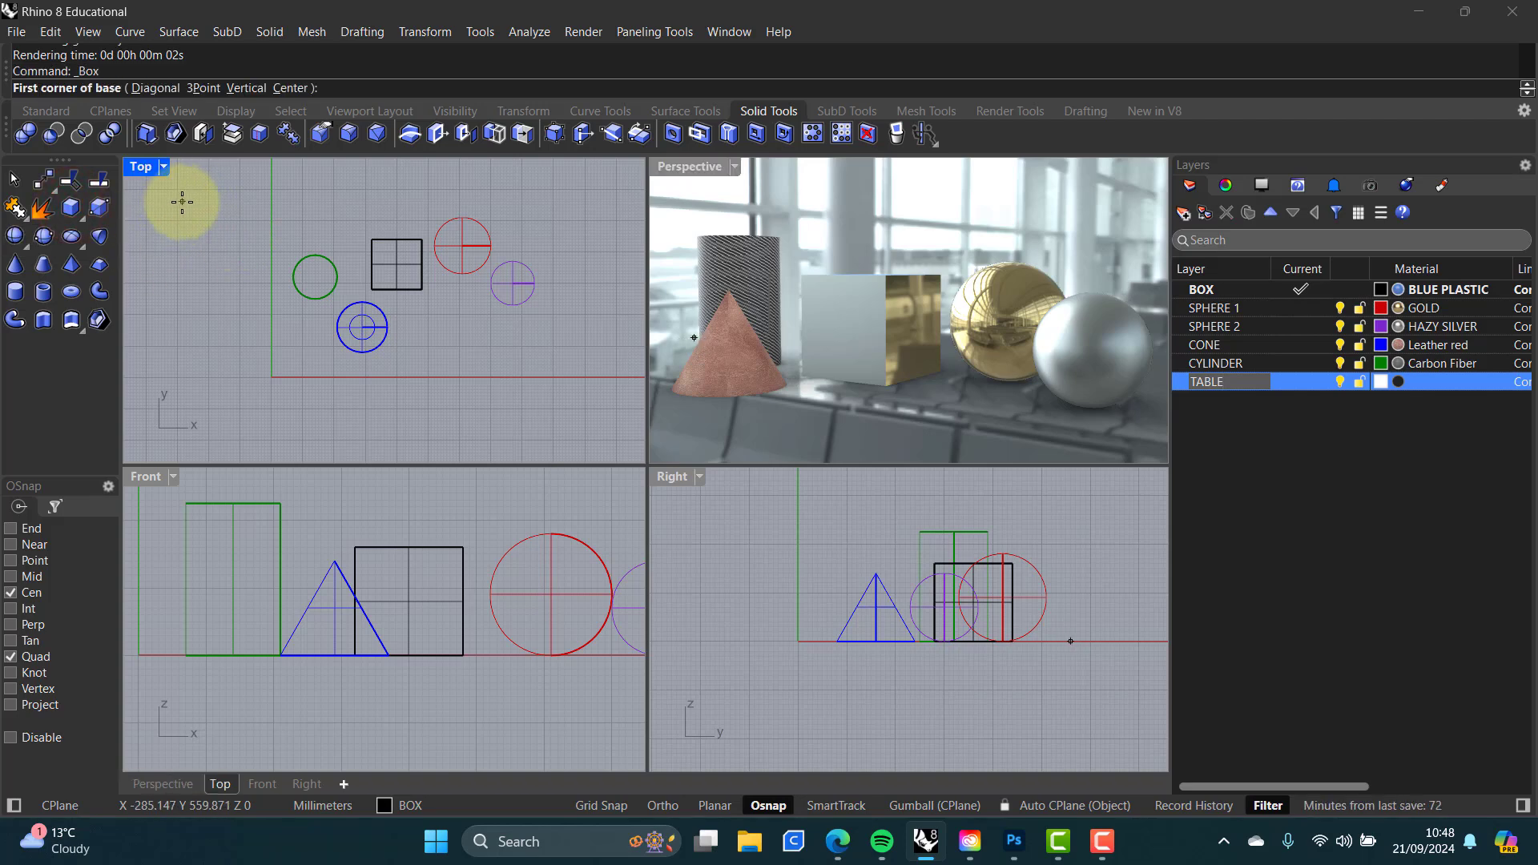
scroll(315, 275, "down", 1)
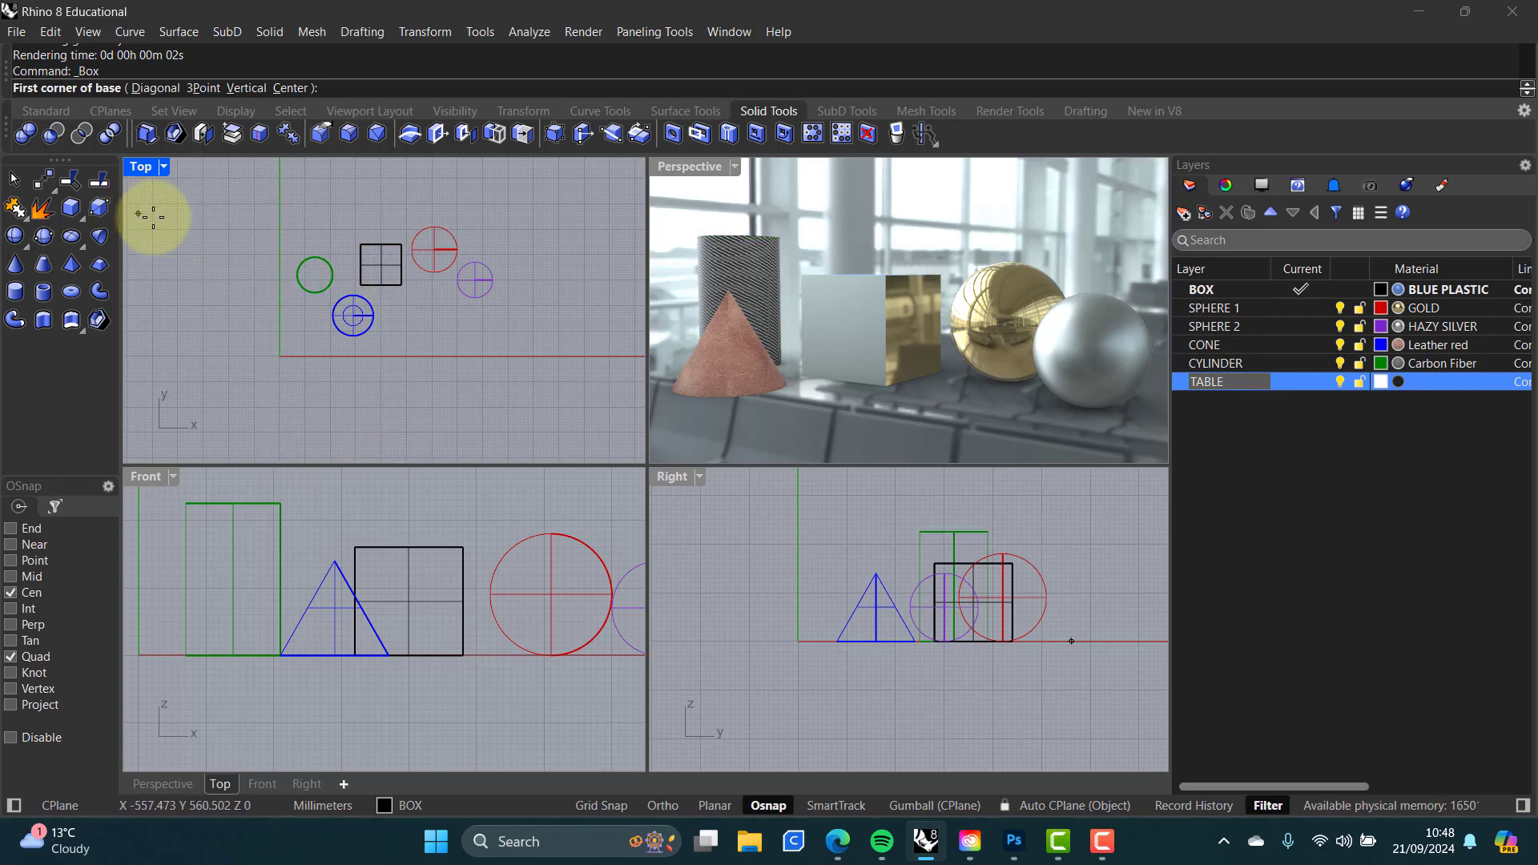
scroll(249, 250, "down", 1)
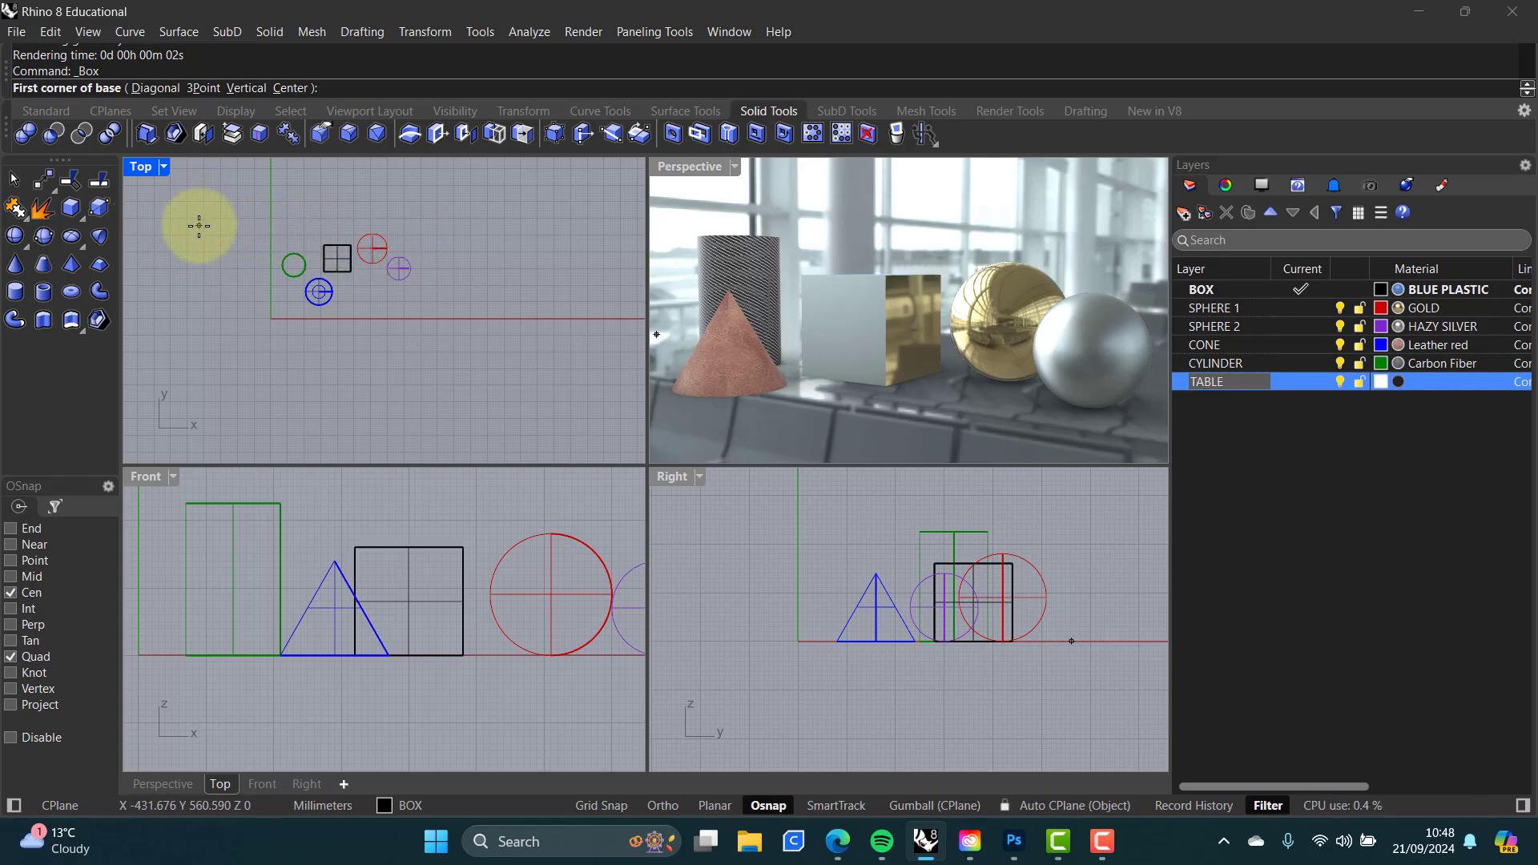
left_click(145, 227)
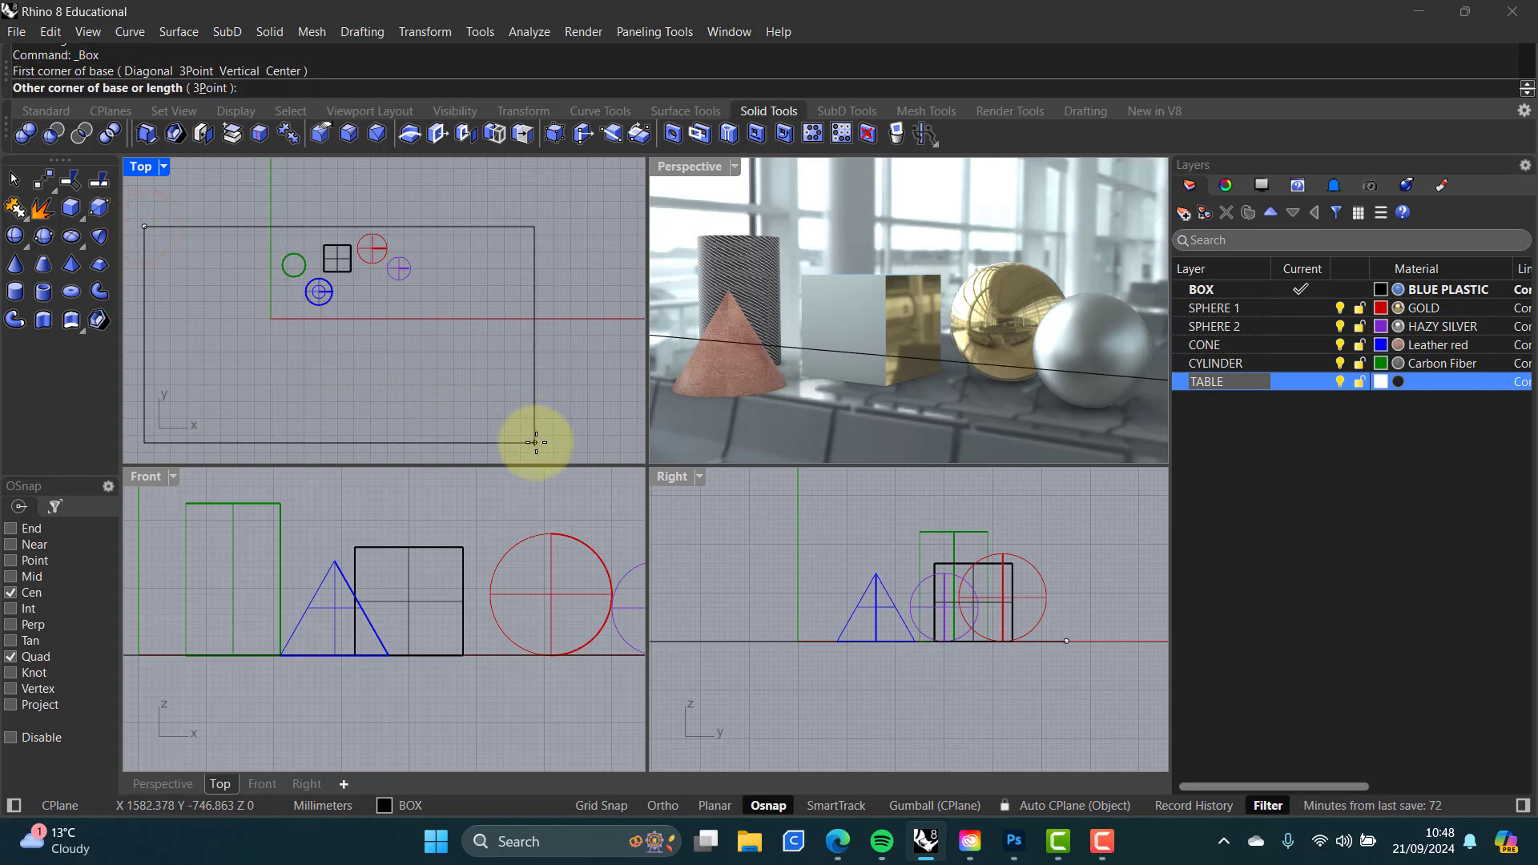
left_click(537, 442)
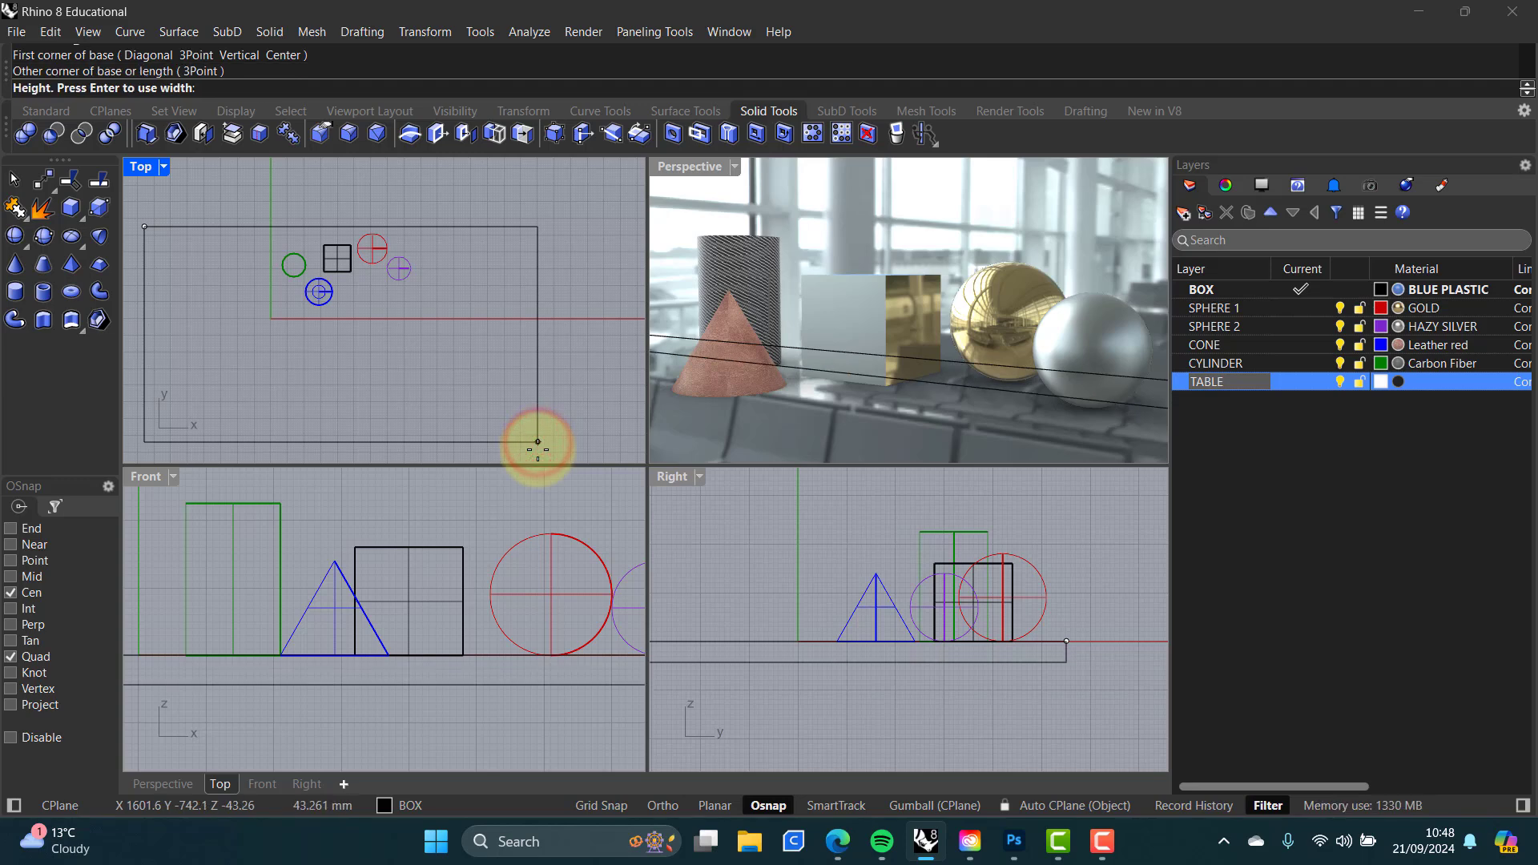
left_click(537, 442)
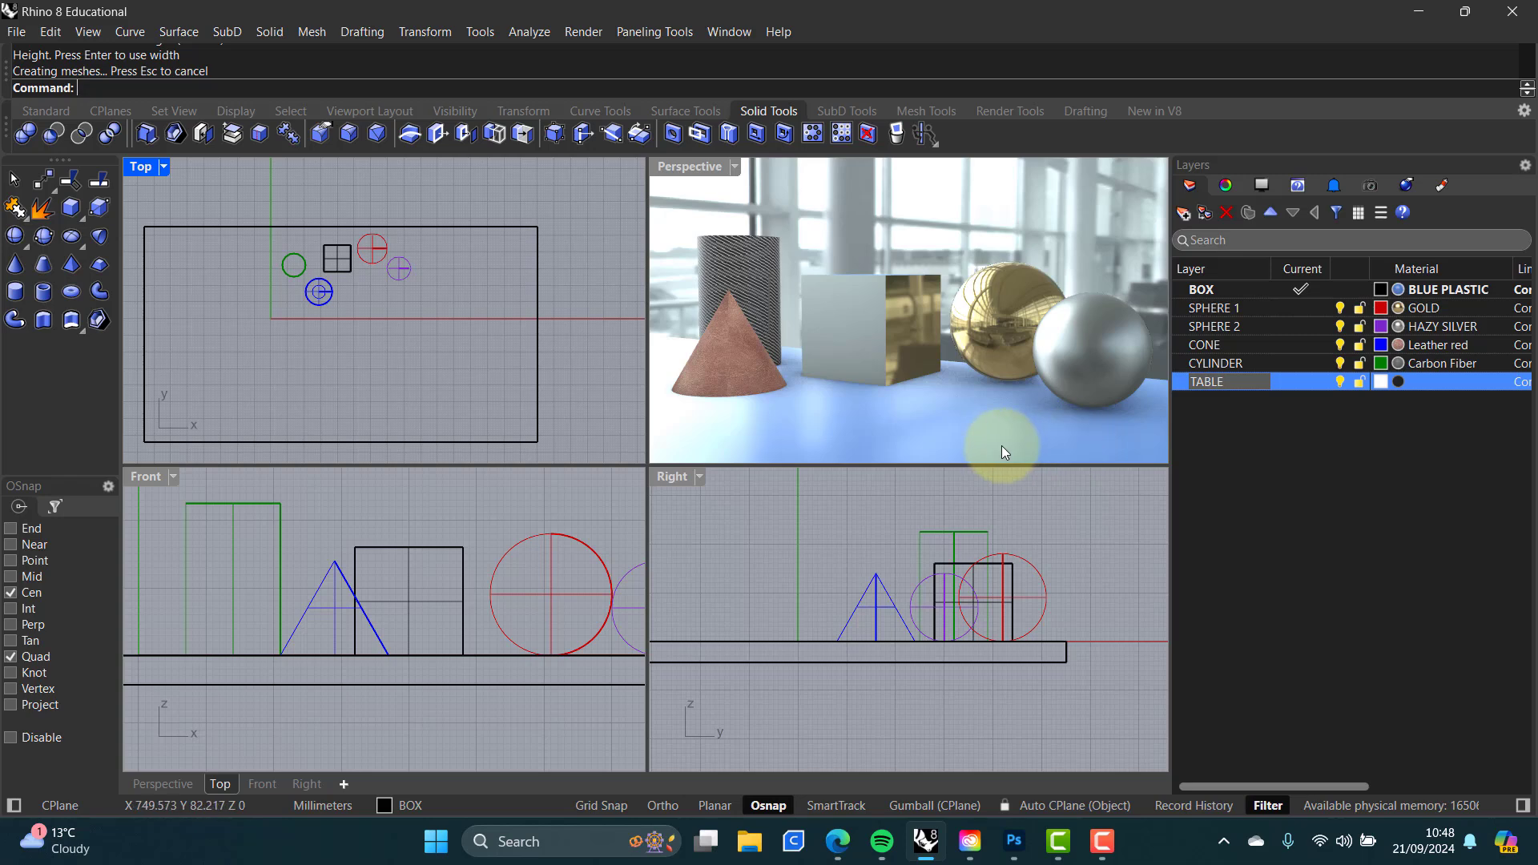
left_click(1397, 433)
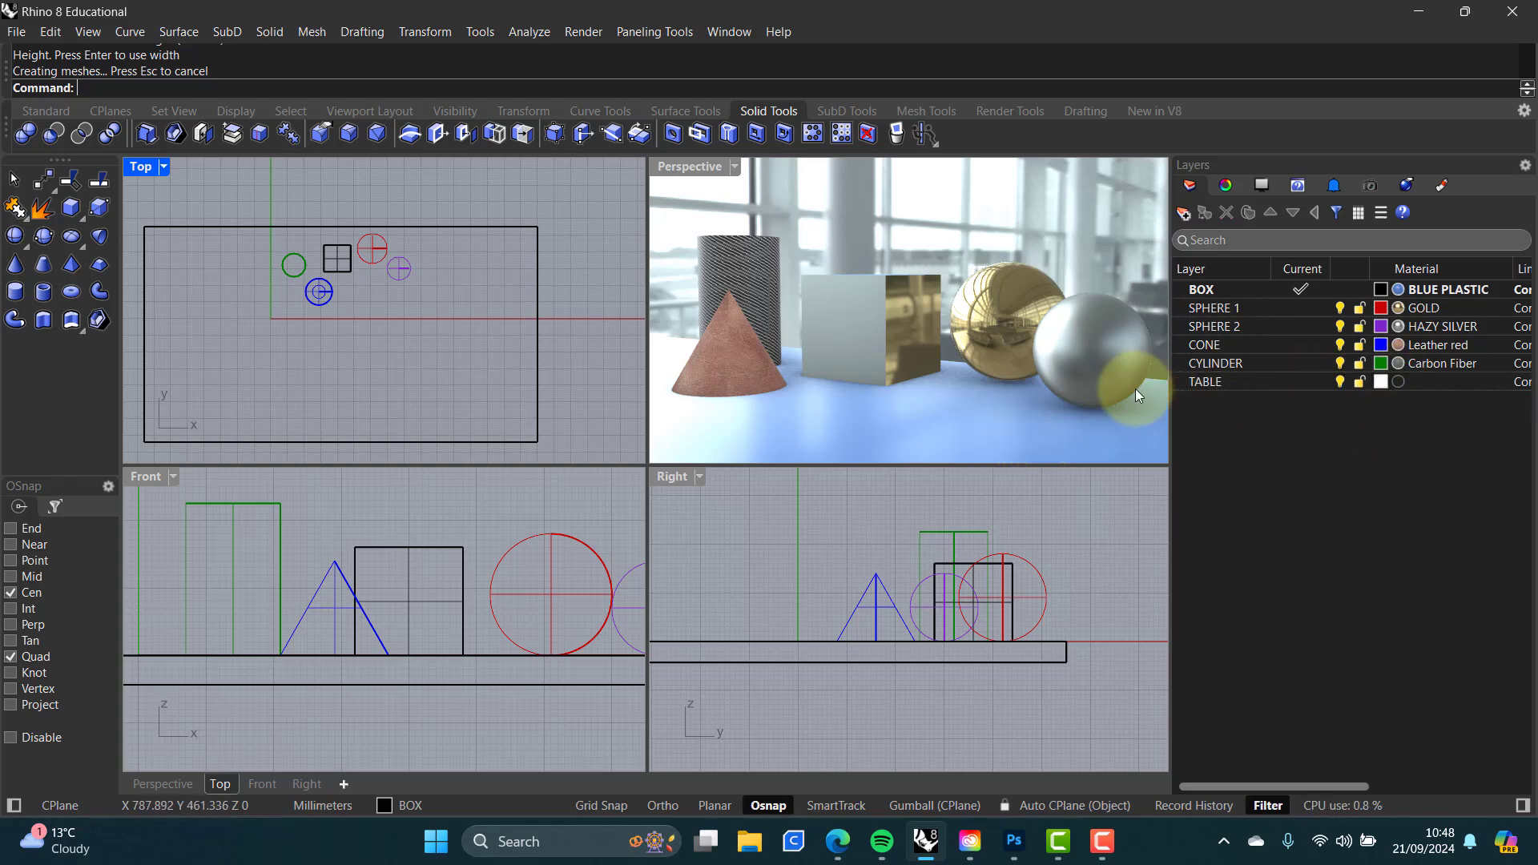
Step: Maximize the Perspective view, run a draft-quality render of the solids on the table, and close the render window
double_click(675, 165)
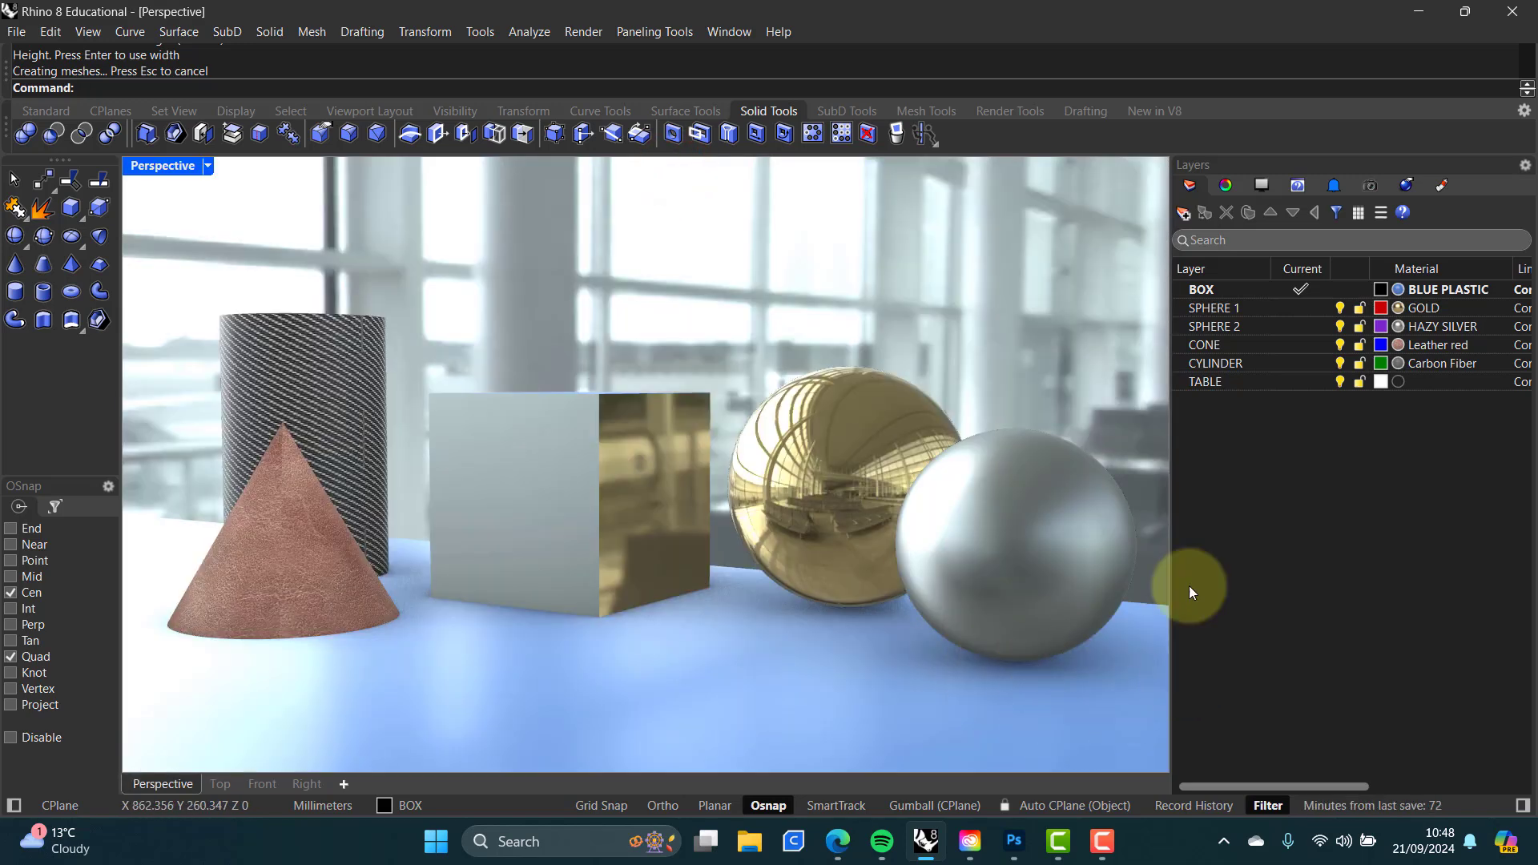
left_click(1408, 187)
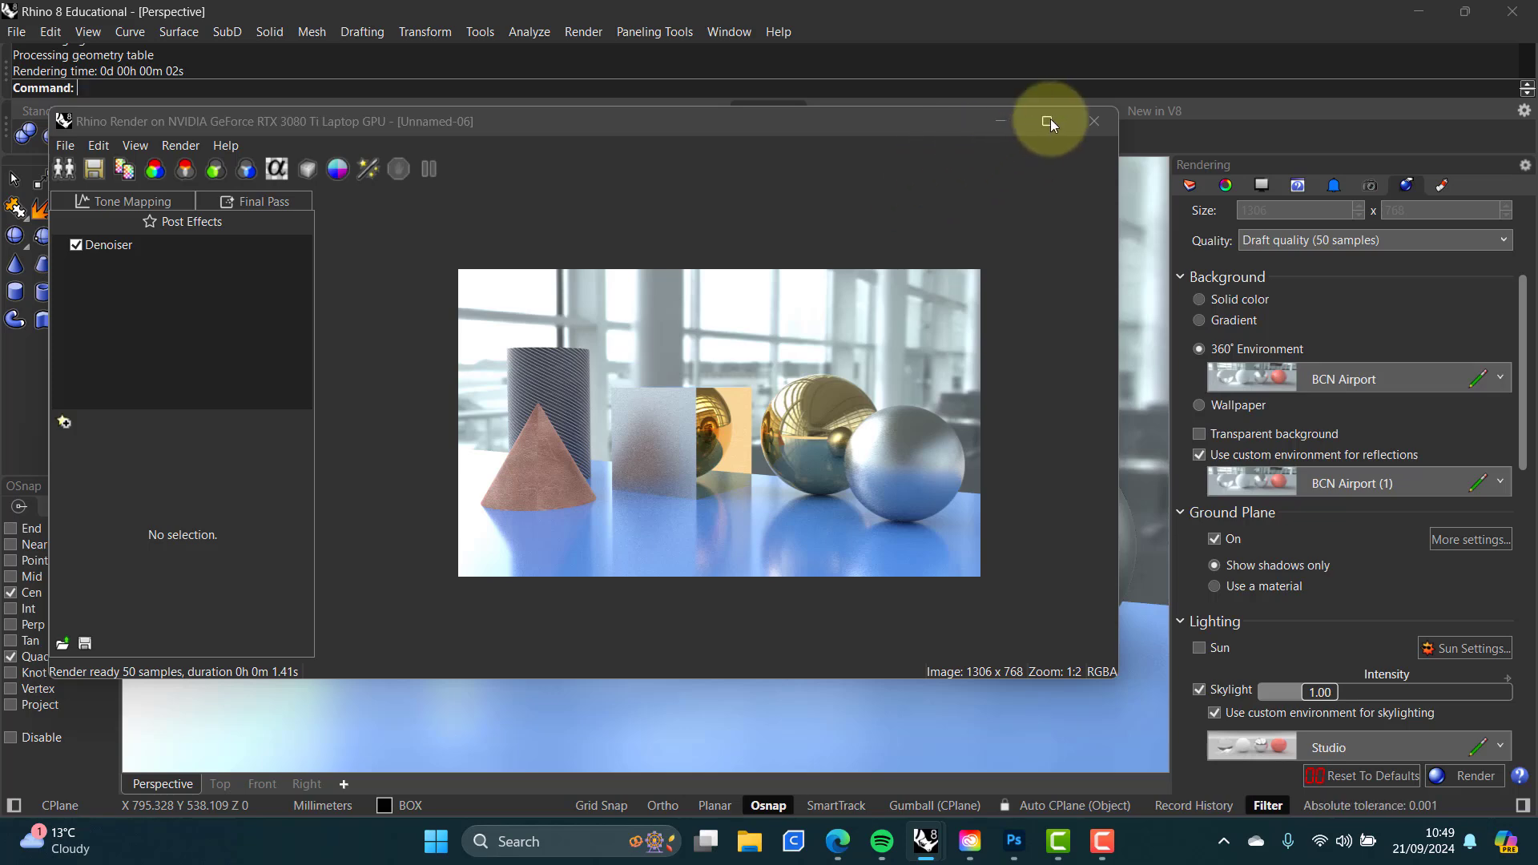
left_click(1095, 121)
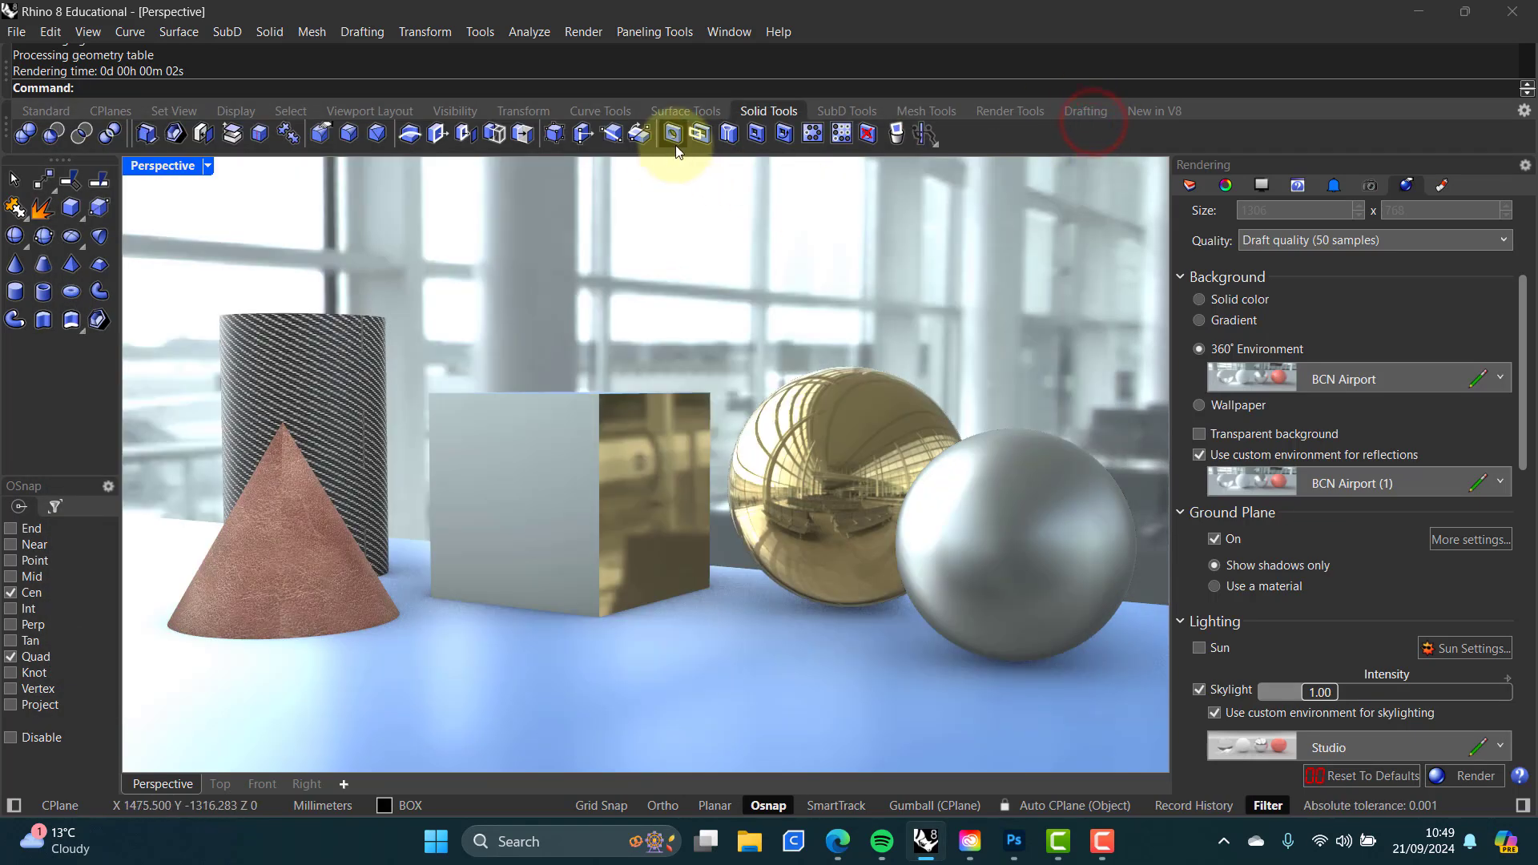
Step: Select the table slab beneath the solids and move it to the TABLE layer
left_click(161, 166)
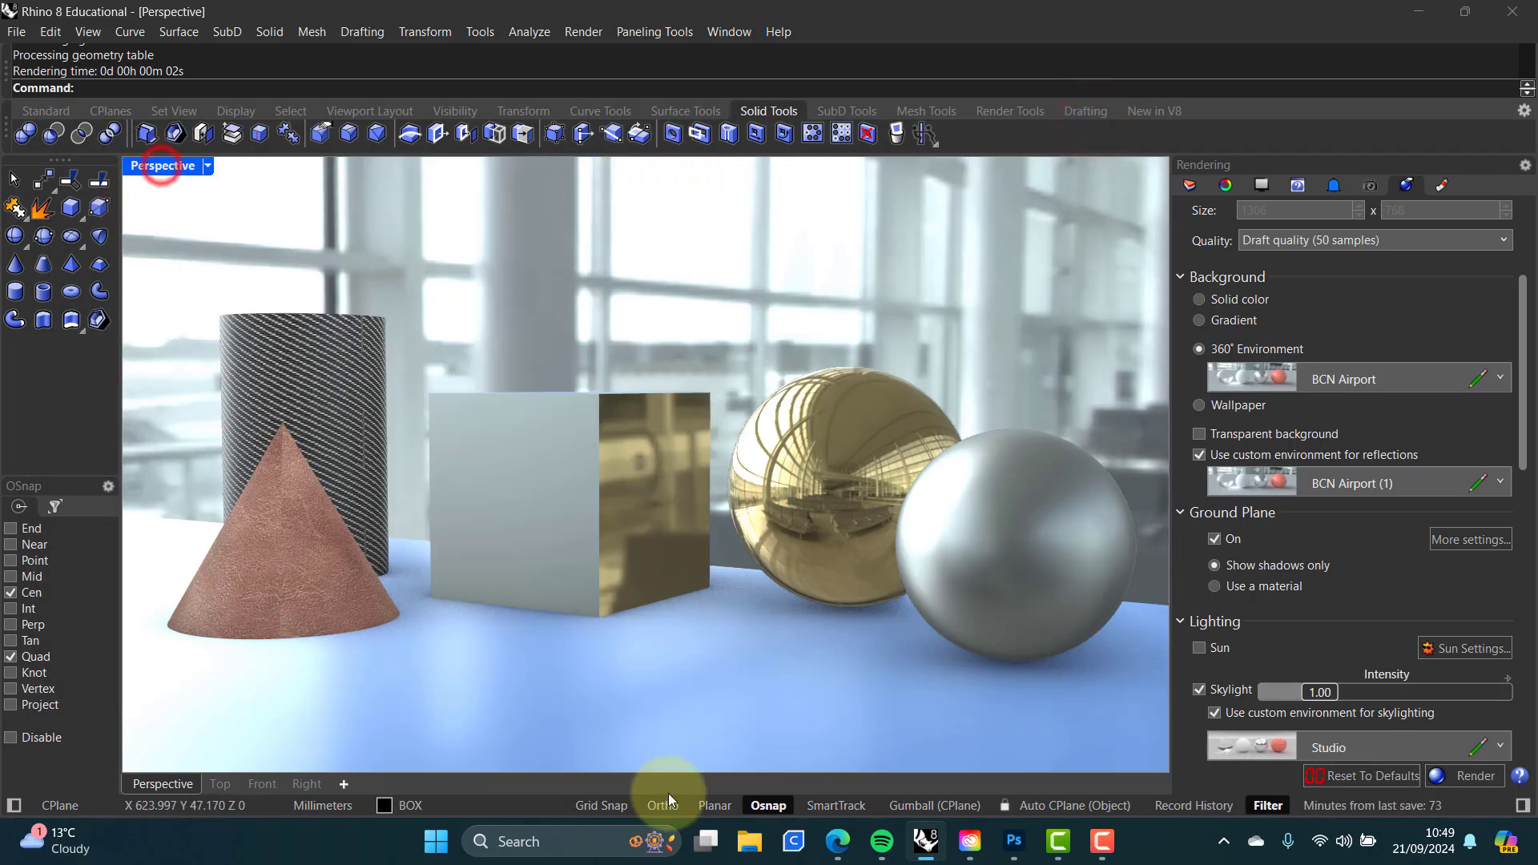
left_click(1189, 185)
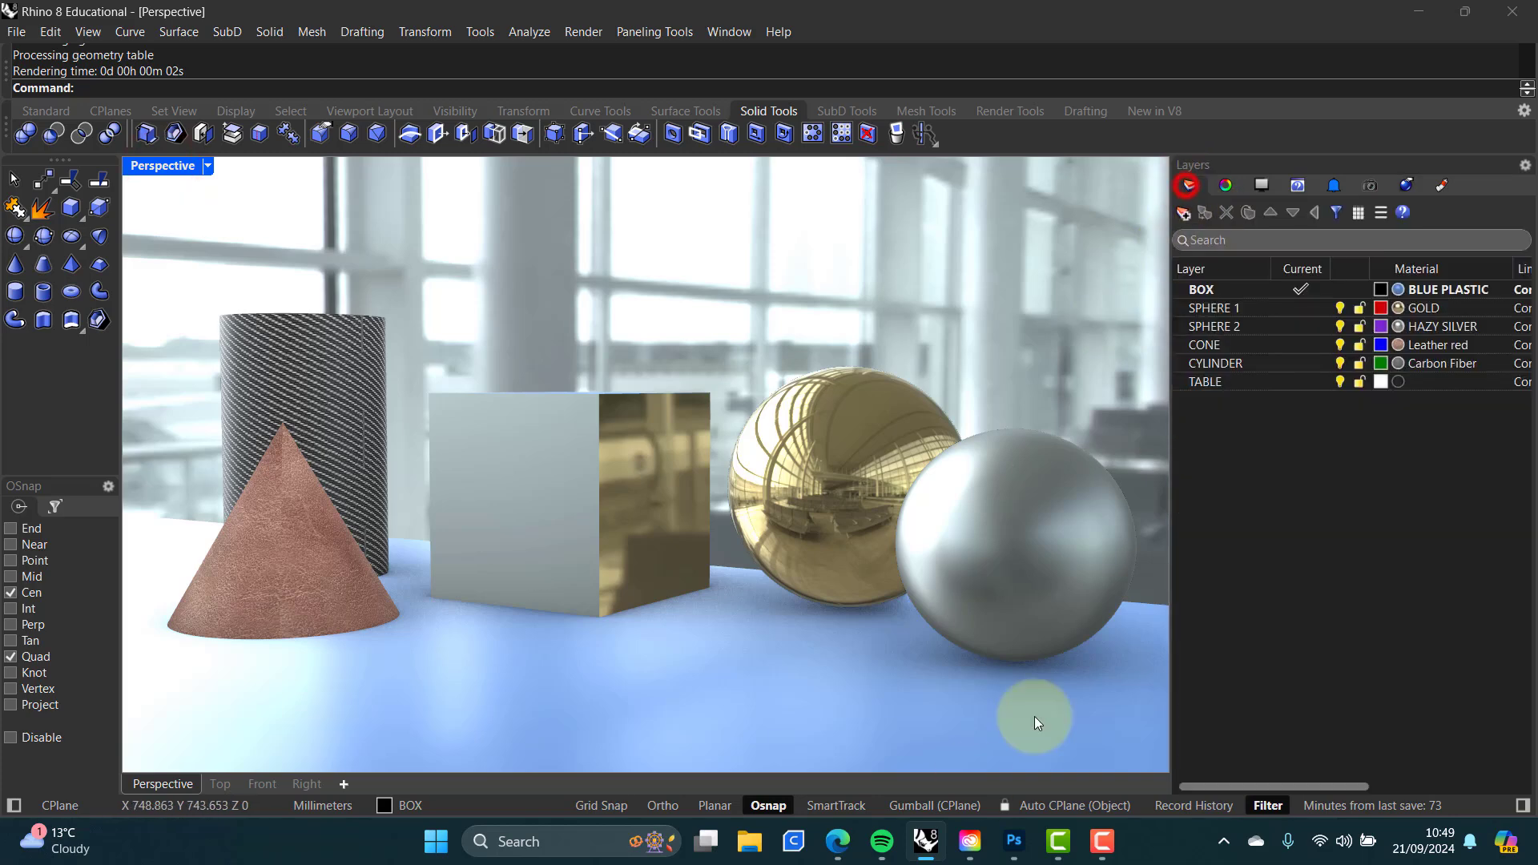
left_click(969, 738)
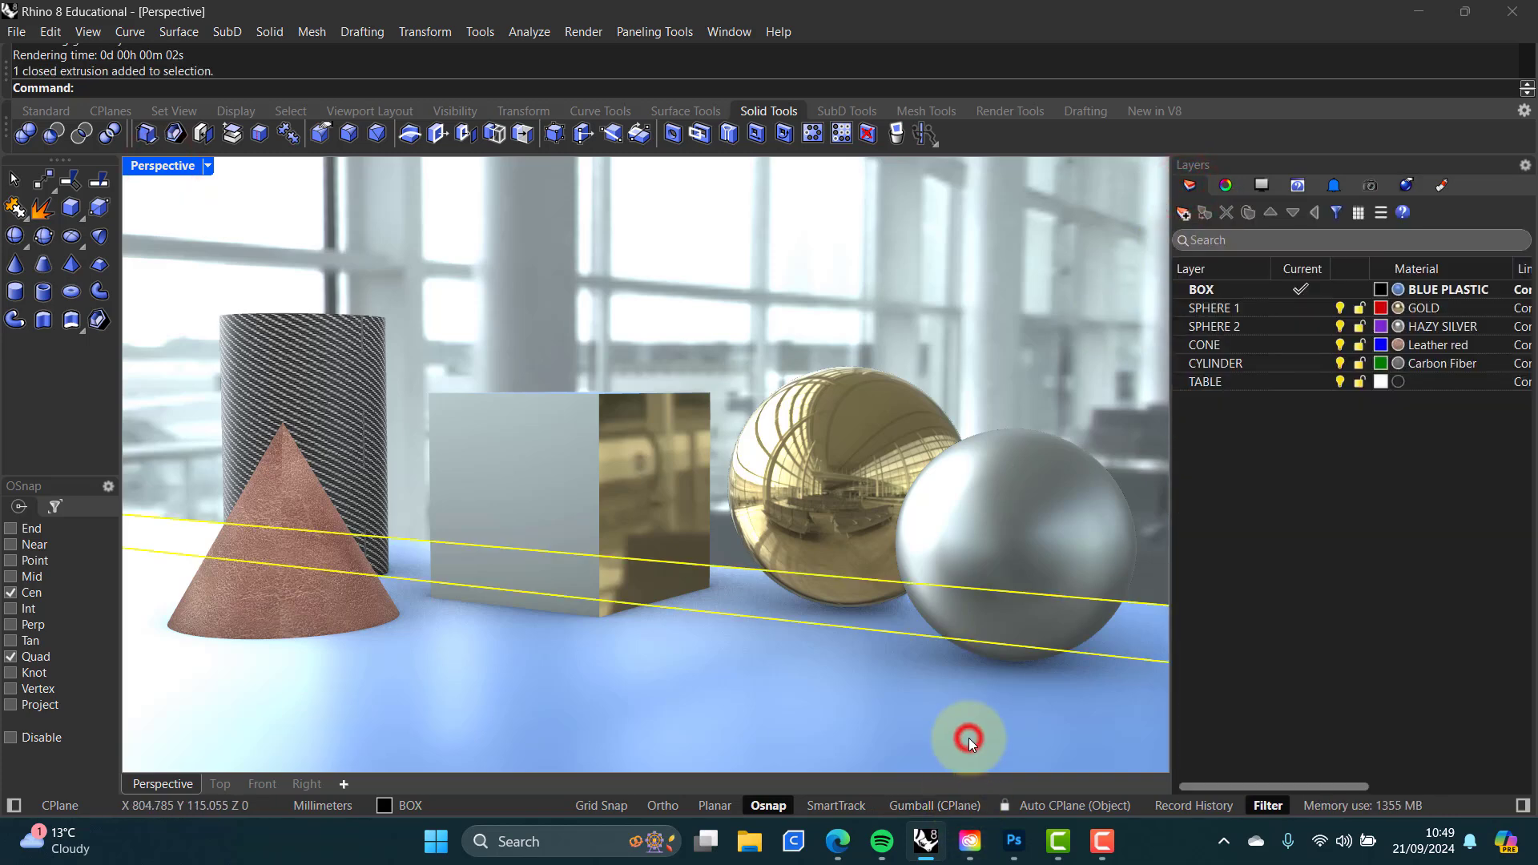
left_click(505, 805)
left_click(434, 782)
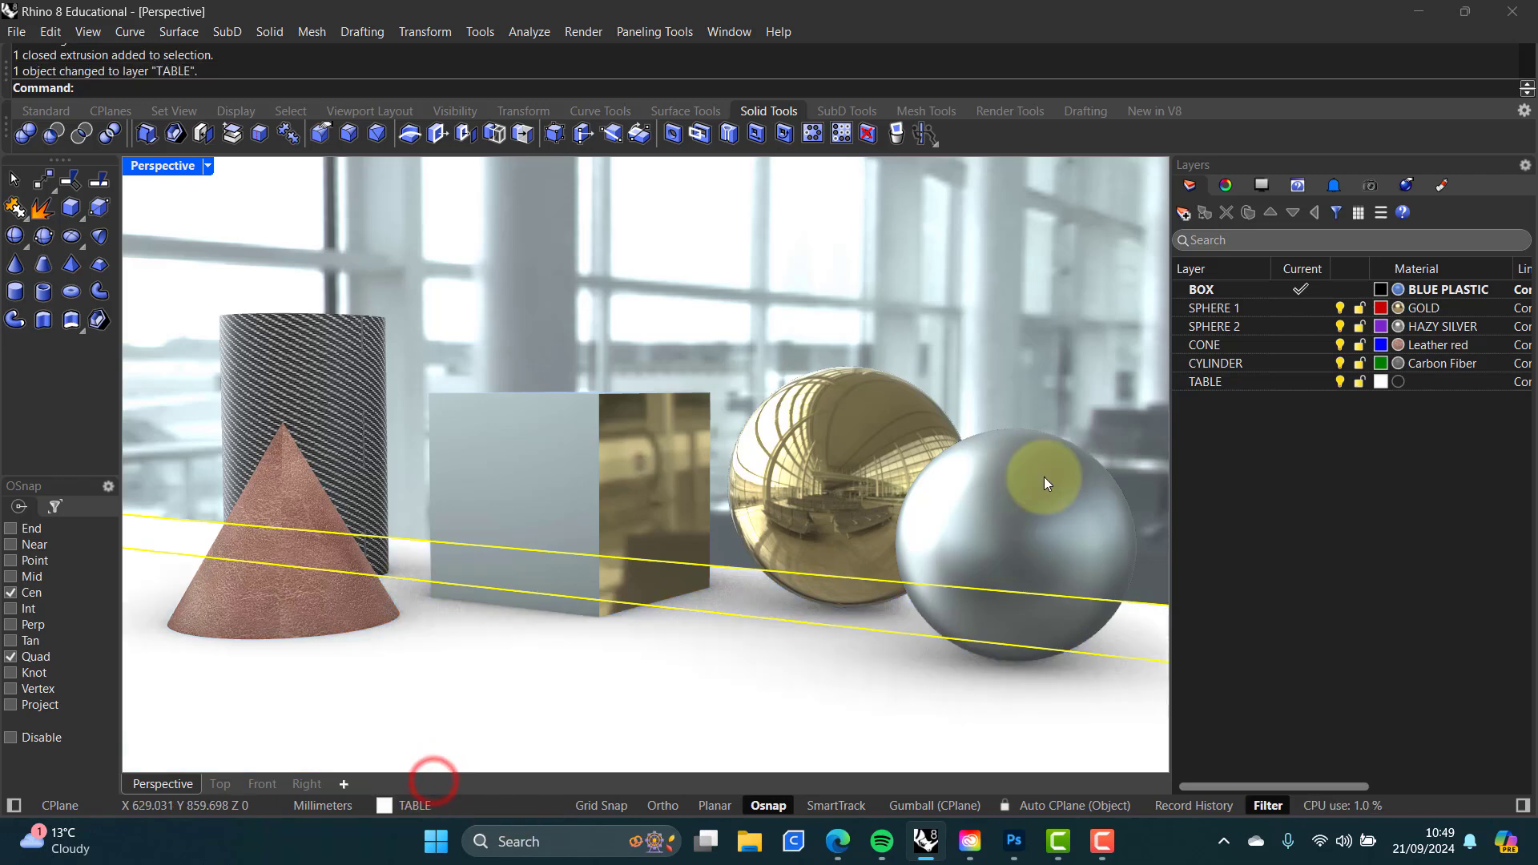
left_click(1341, 536)
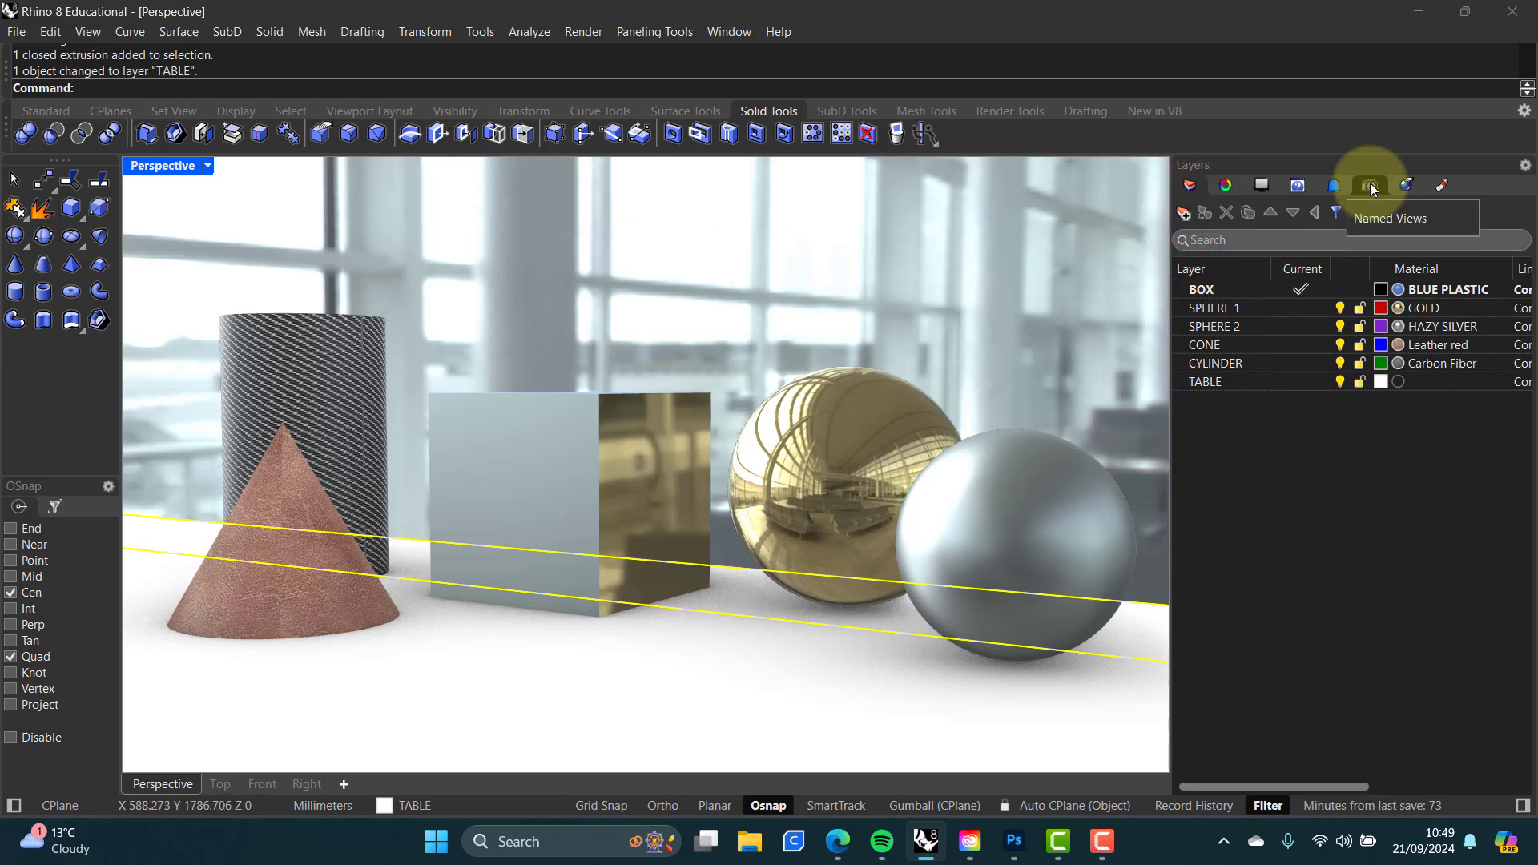
Step: Run a draft-quality render of the solids on the table at viewport size and close the render window
left_click(1406, 186)
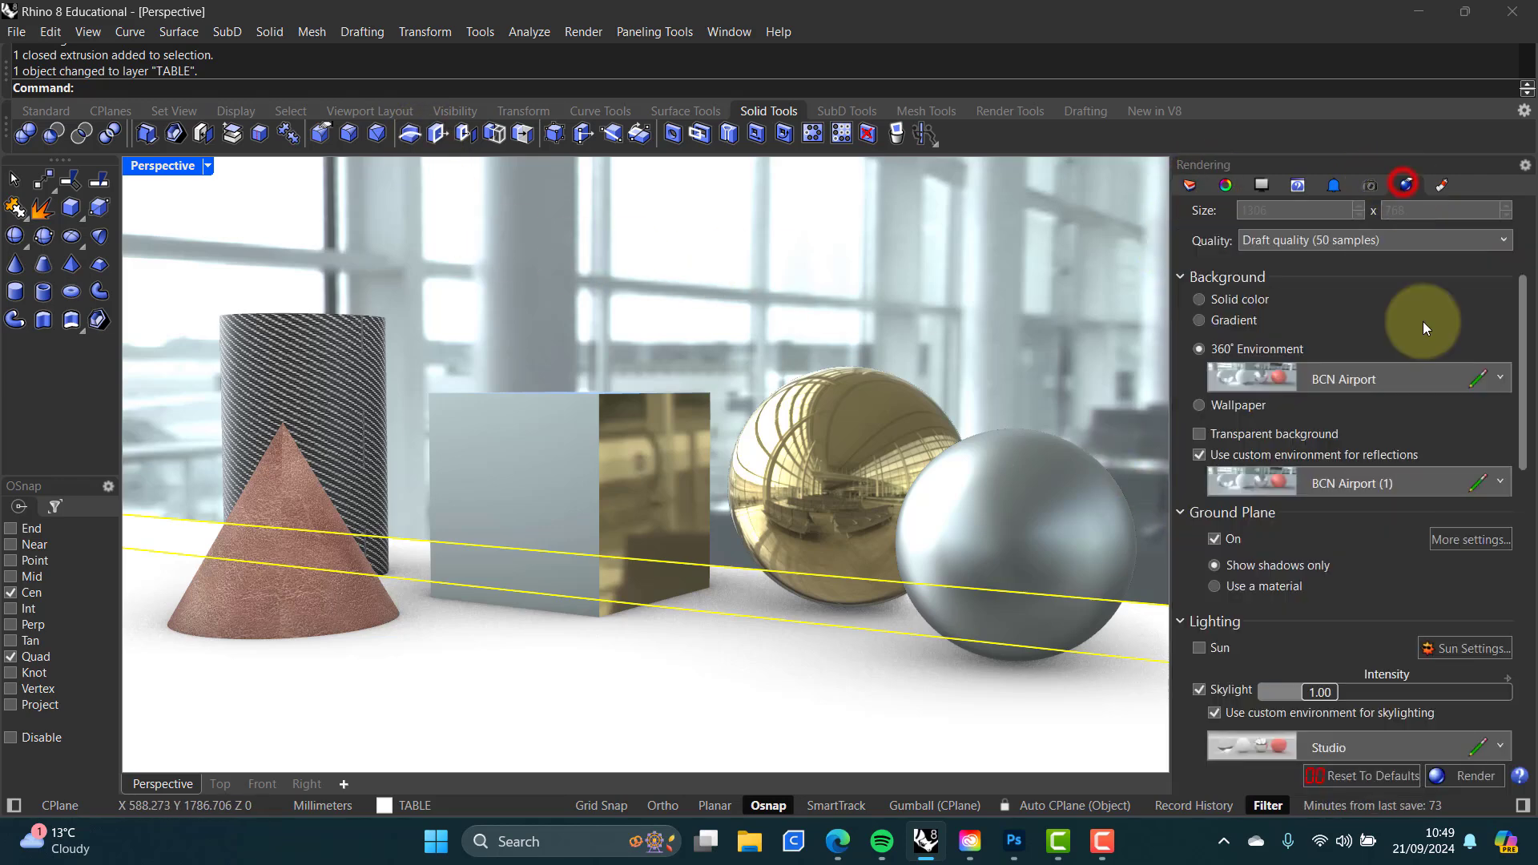
left_click(1475, 778)
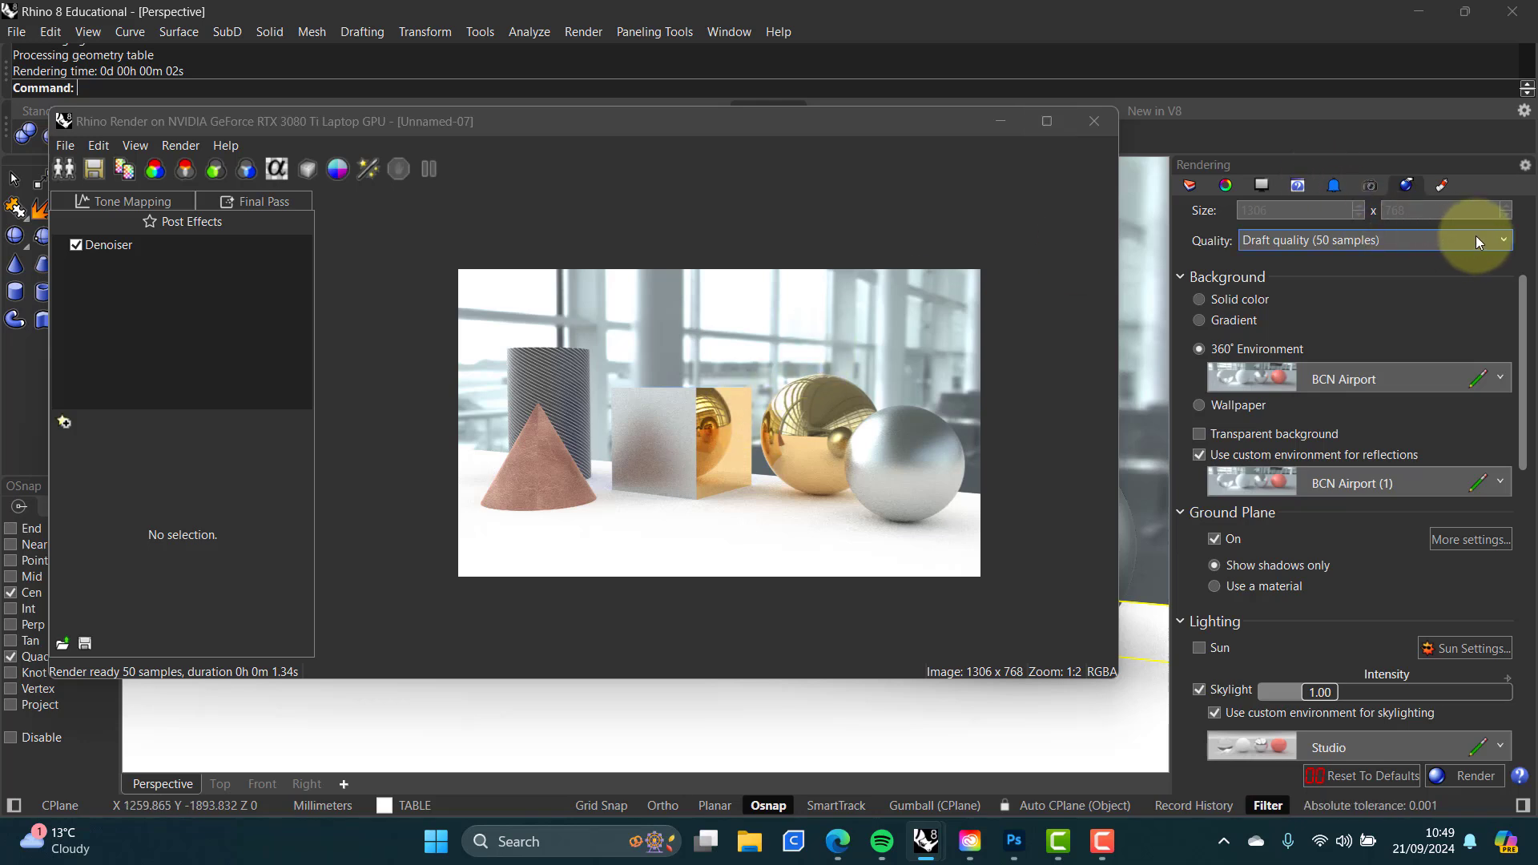
left_click(671, 502)
left_click(1095, 121)
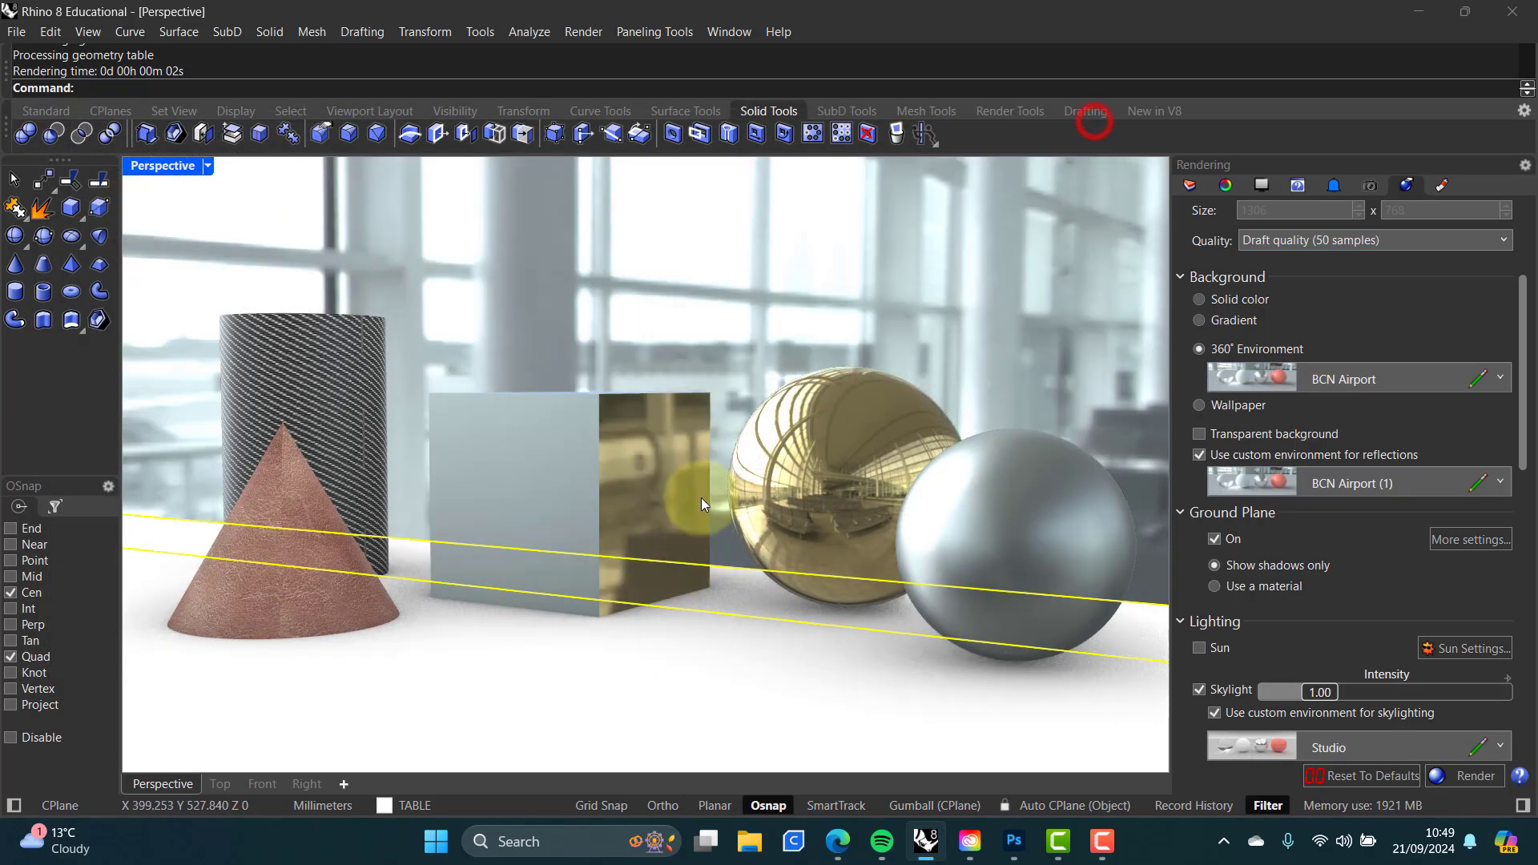
Step: Recompose the Perspective view for rendering with a lower camera angle, slightly farther back from the solids
left_click(681, 564)
right_click_drag(724, 558, 702, 540)
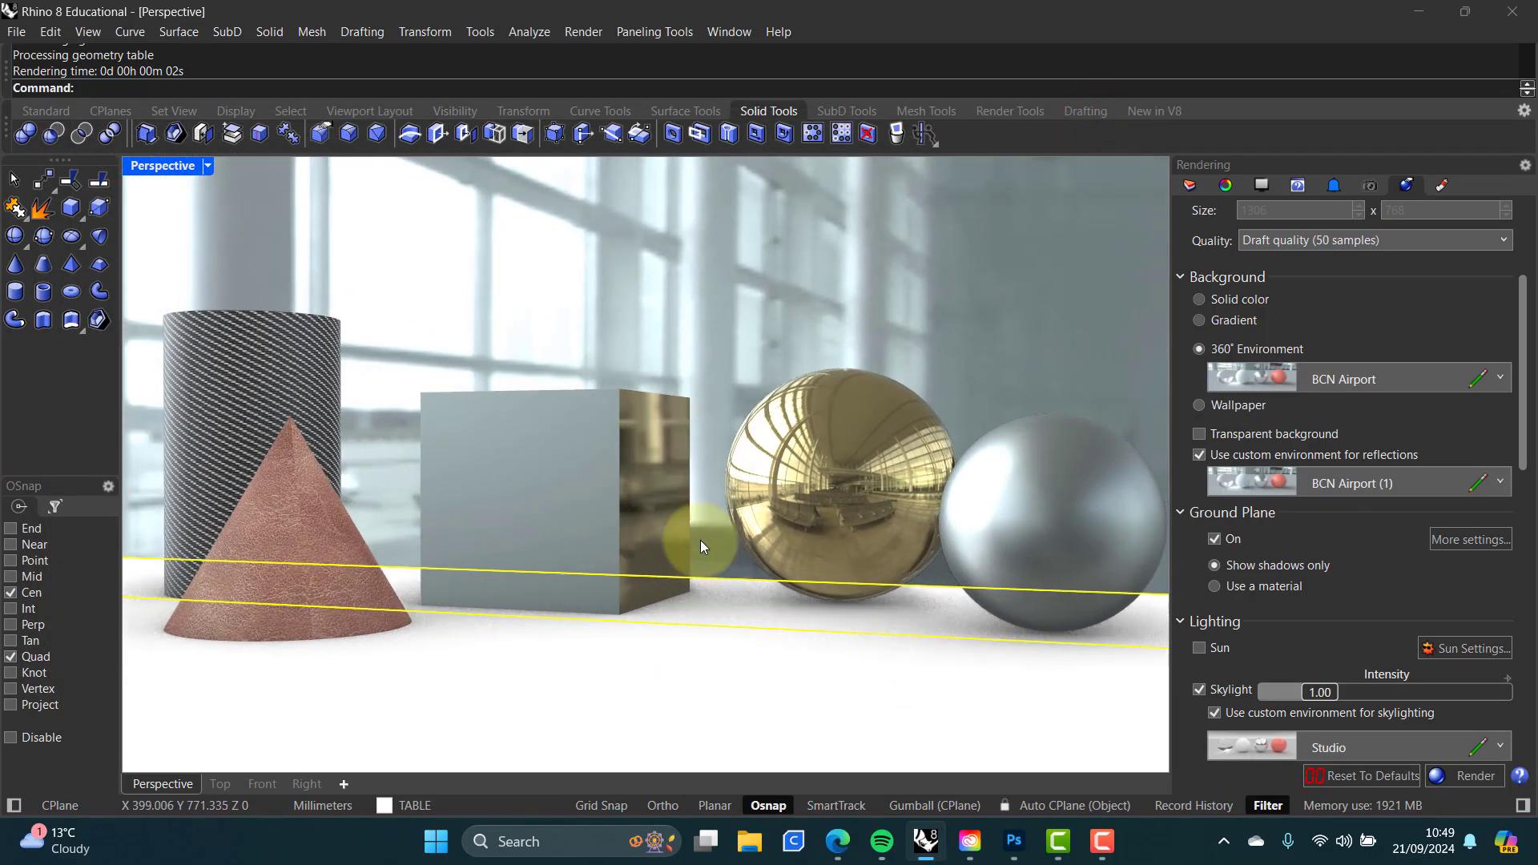
scroll(701, 560, "down", 2)
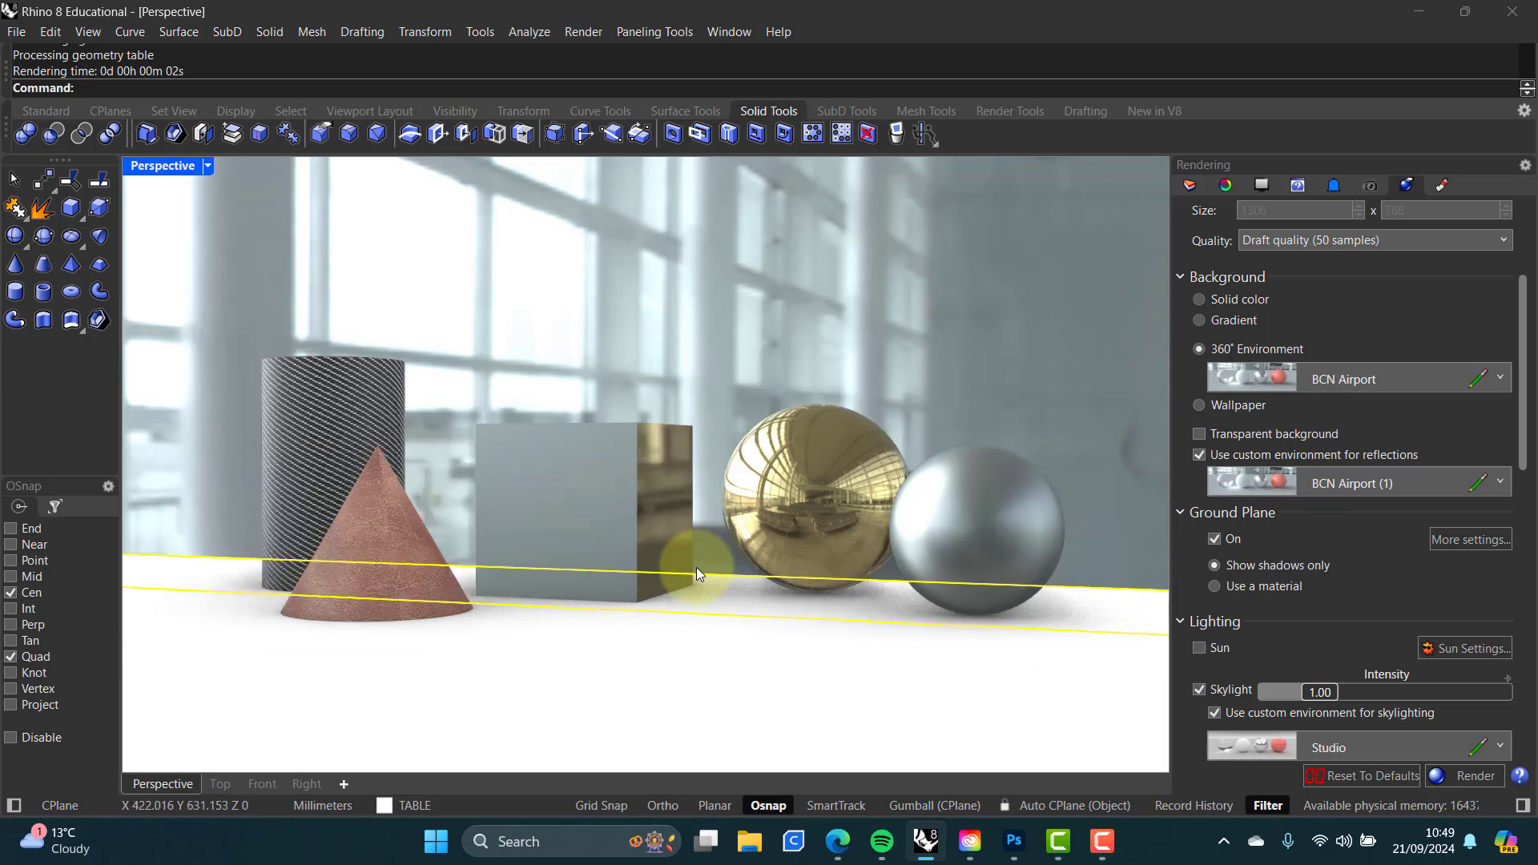
scroll(696, 567, "down", 1)
right_click_drag(695, 567, 699, 563)
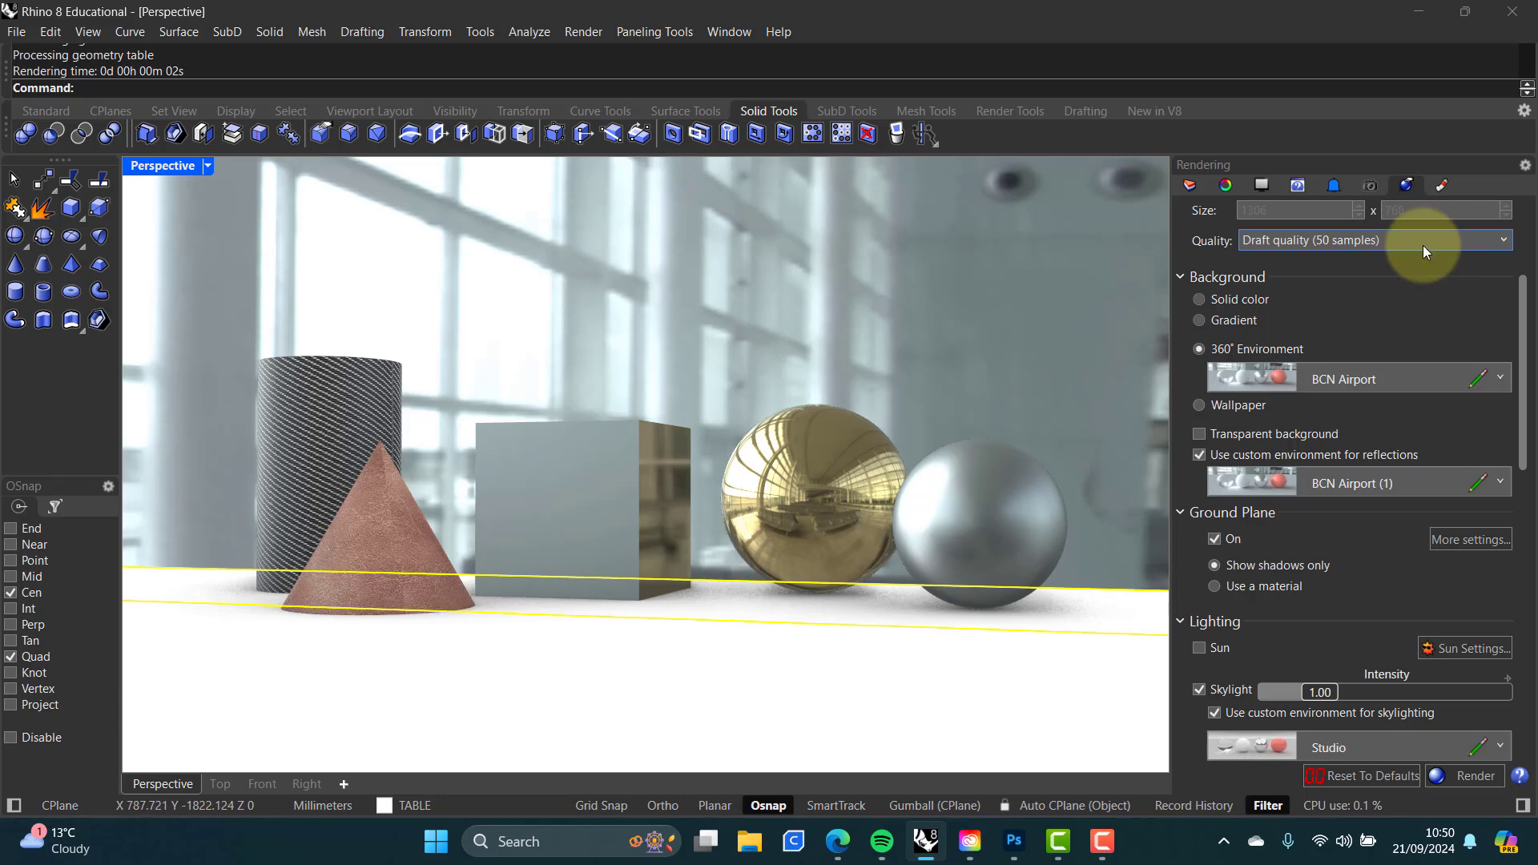
Step: Set the render dimensions to 2048 x 1536 at Draft quality (50 samples) and render the Perspective view
left_click(1461, 239)
left_click(1288, 300)
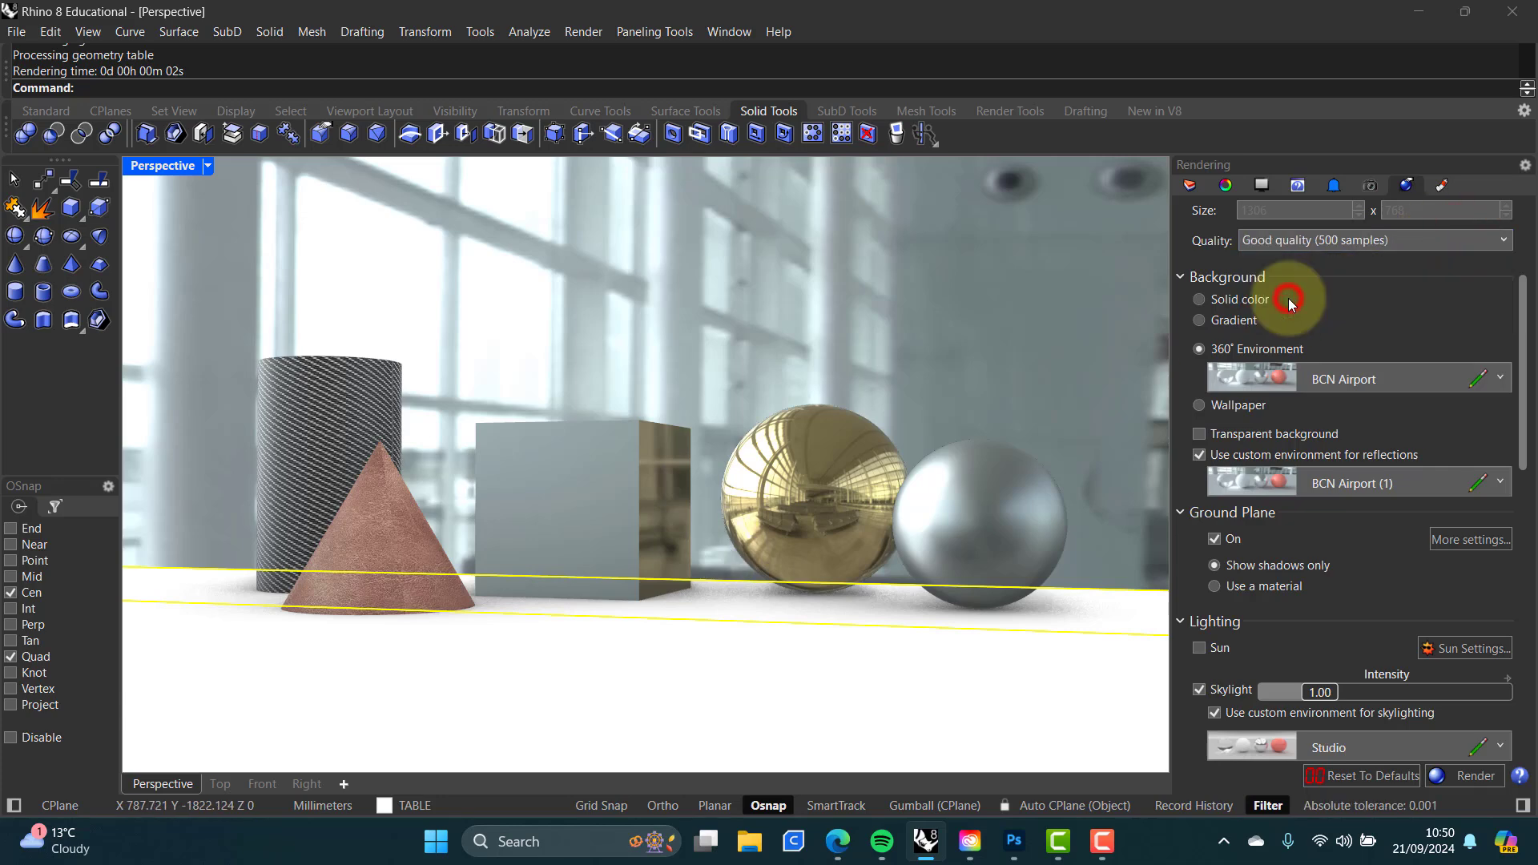
scroll(1463, 370, "up", 3)
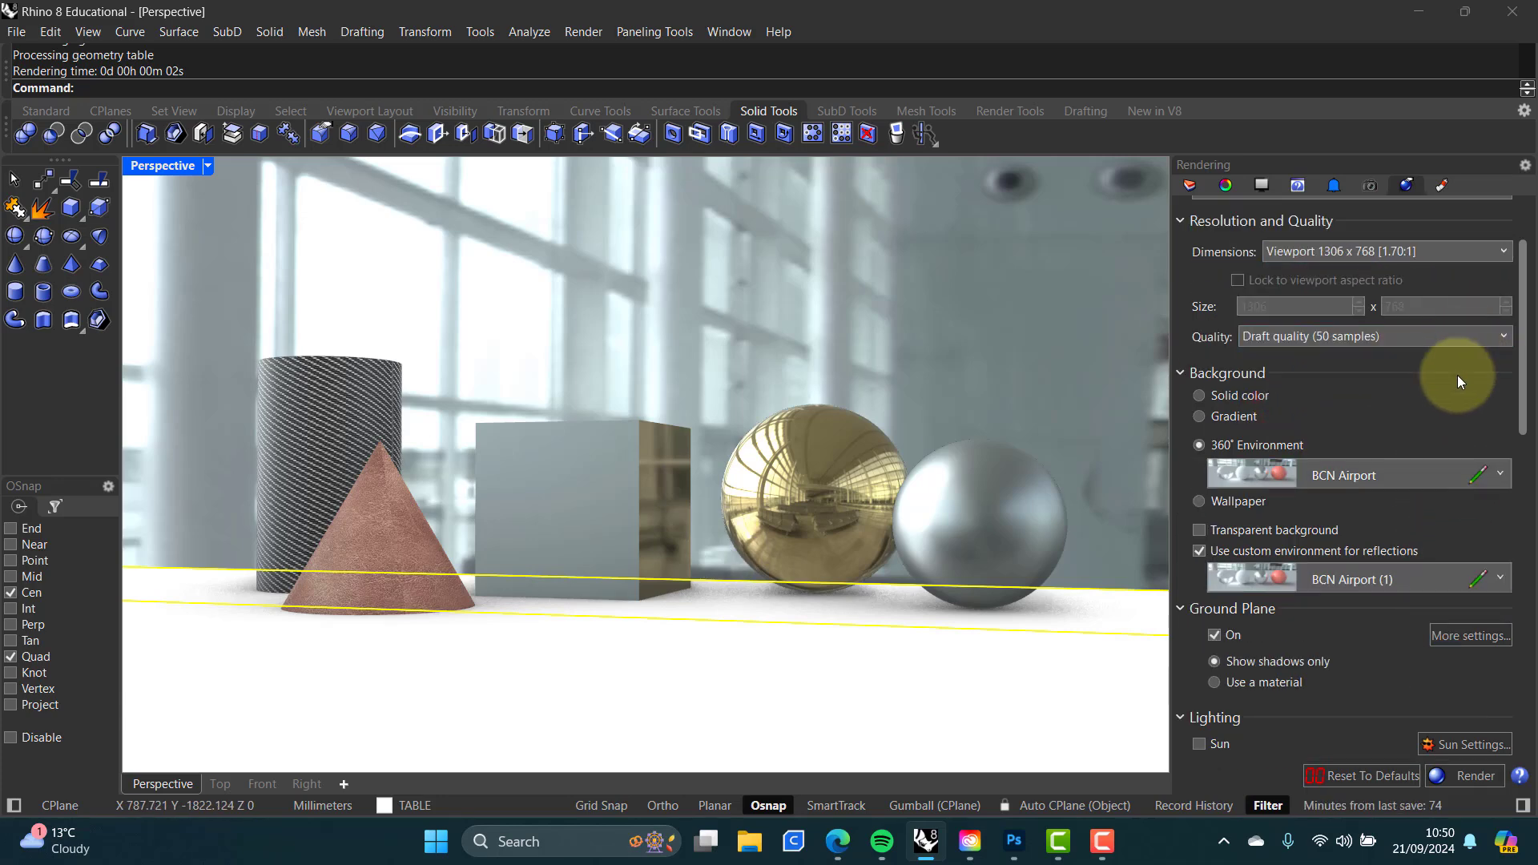
left_click(1504, 252)
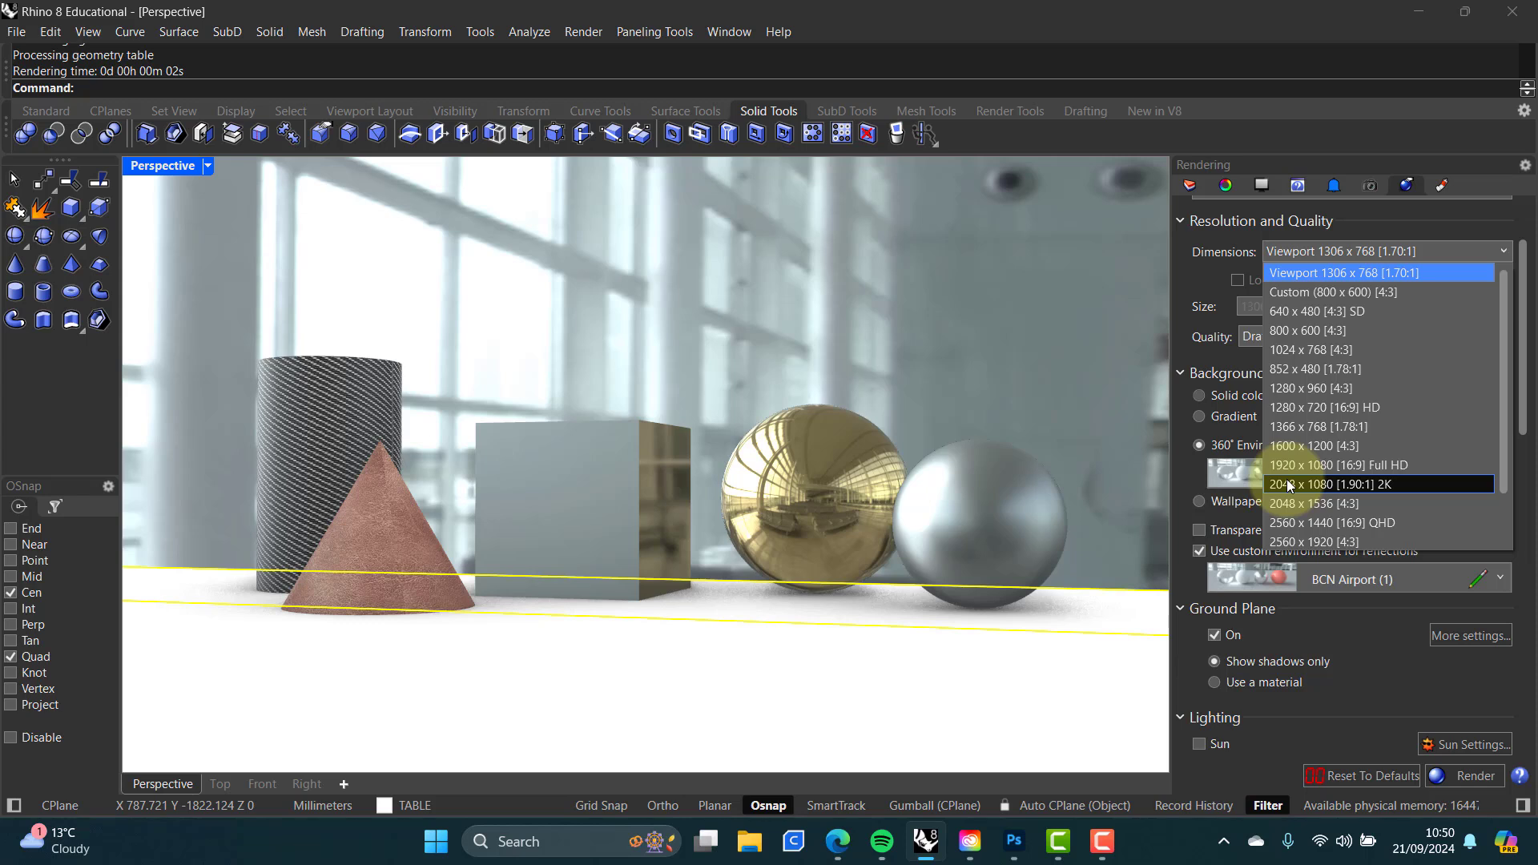
left_click(1324, 504)
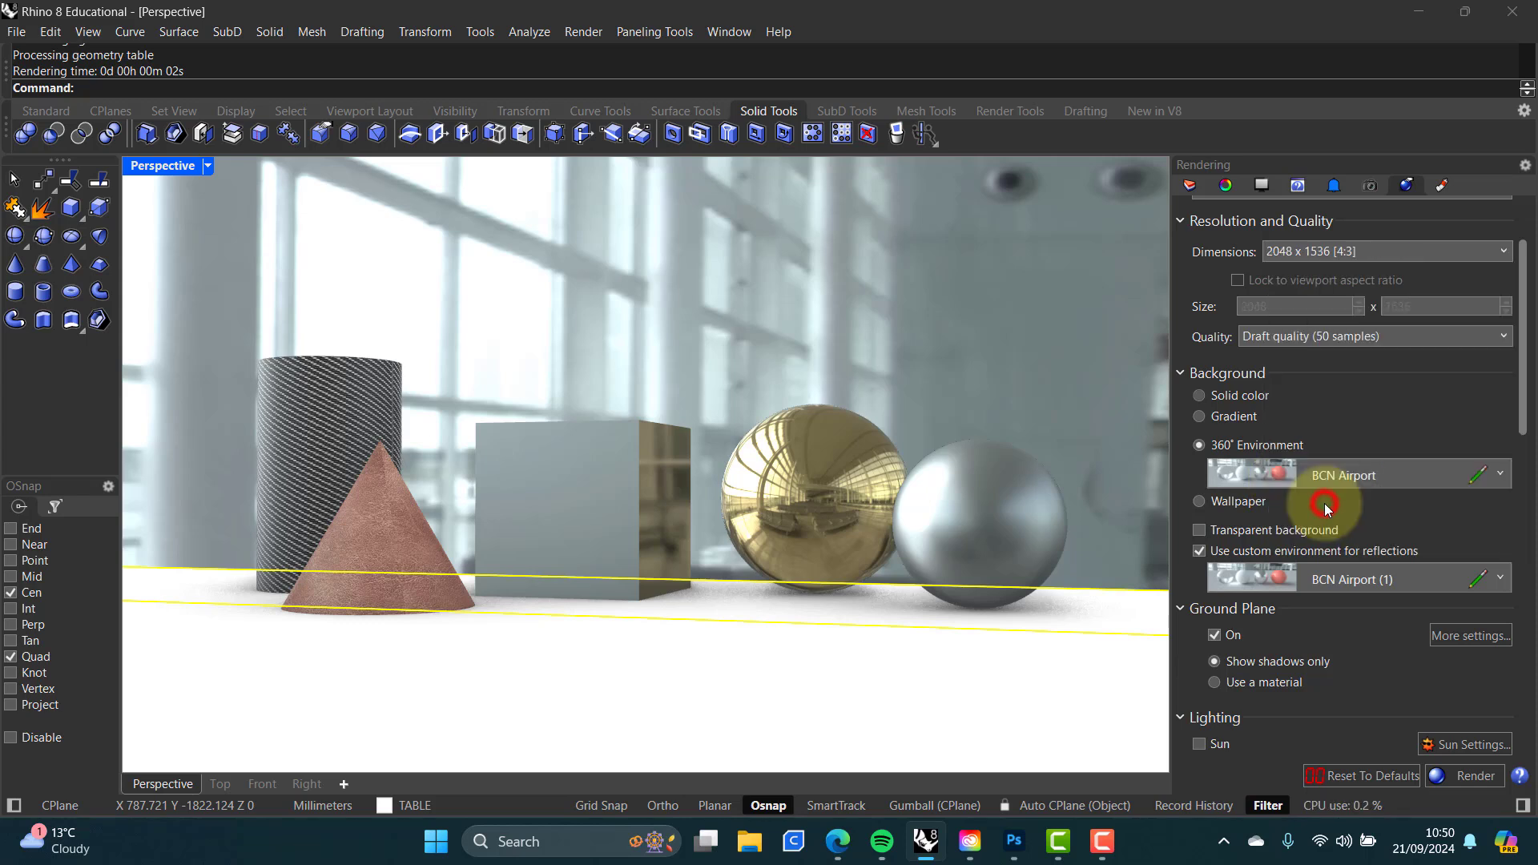
left_click(1468, 772)
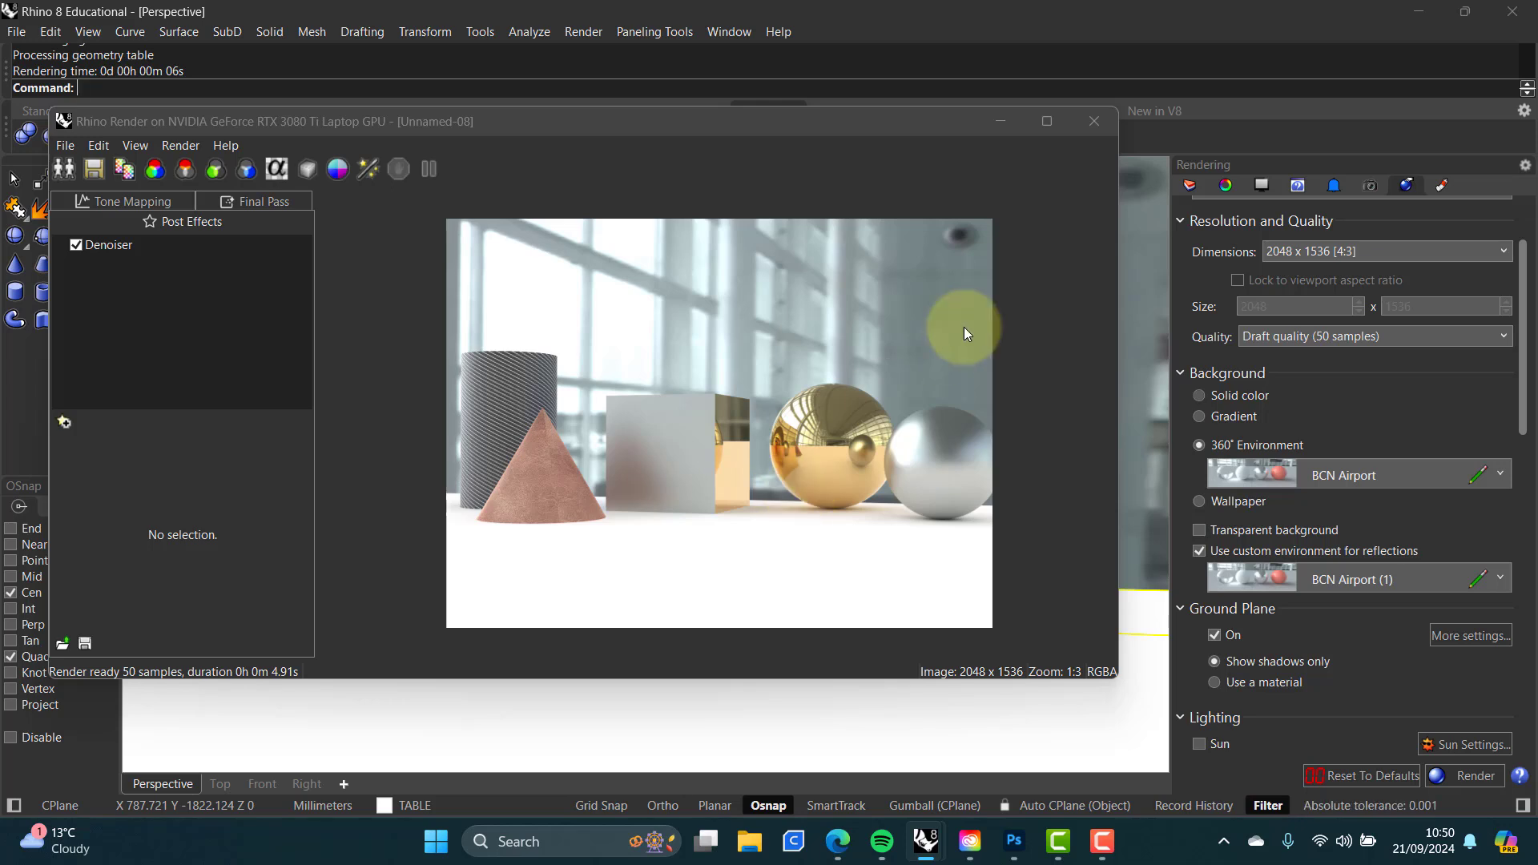
Step: Save the finished rendering to the Desktop as a jpg named TEST RENDER
left_click(94, 169)
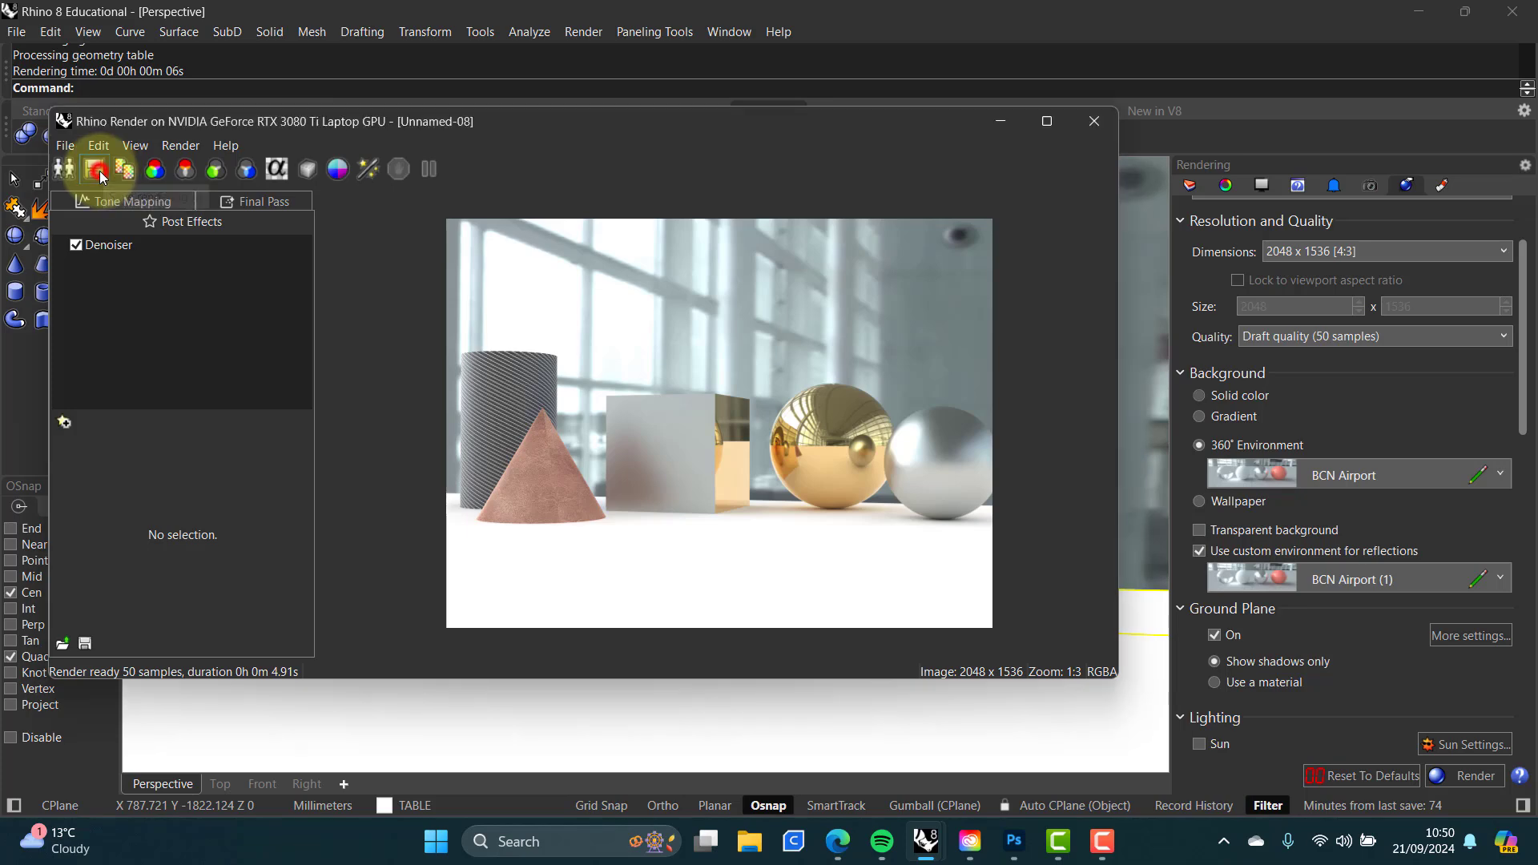
left_click(394, 638)
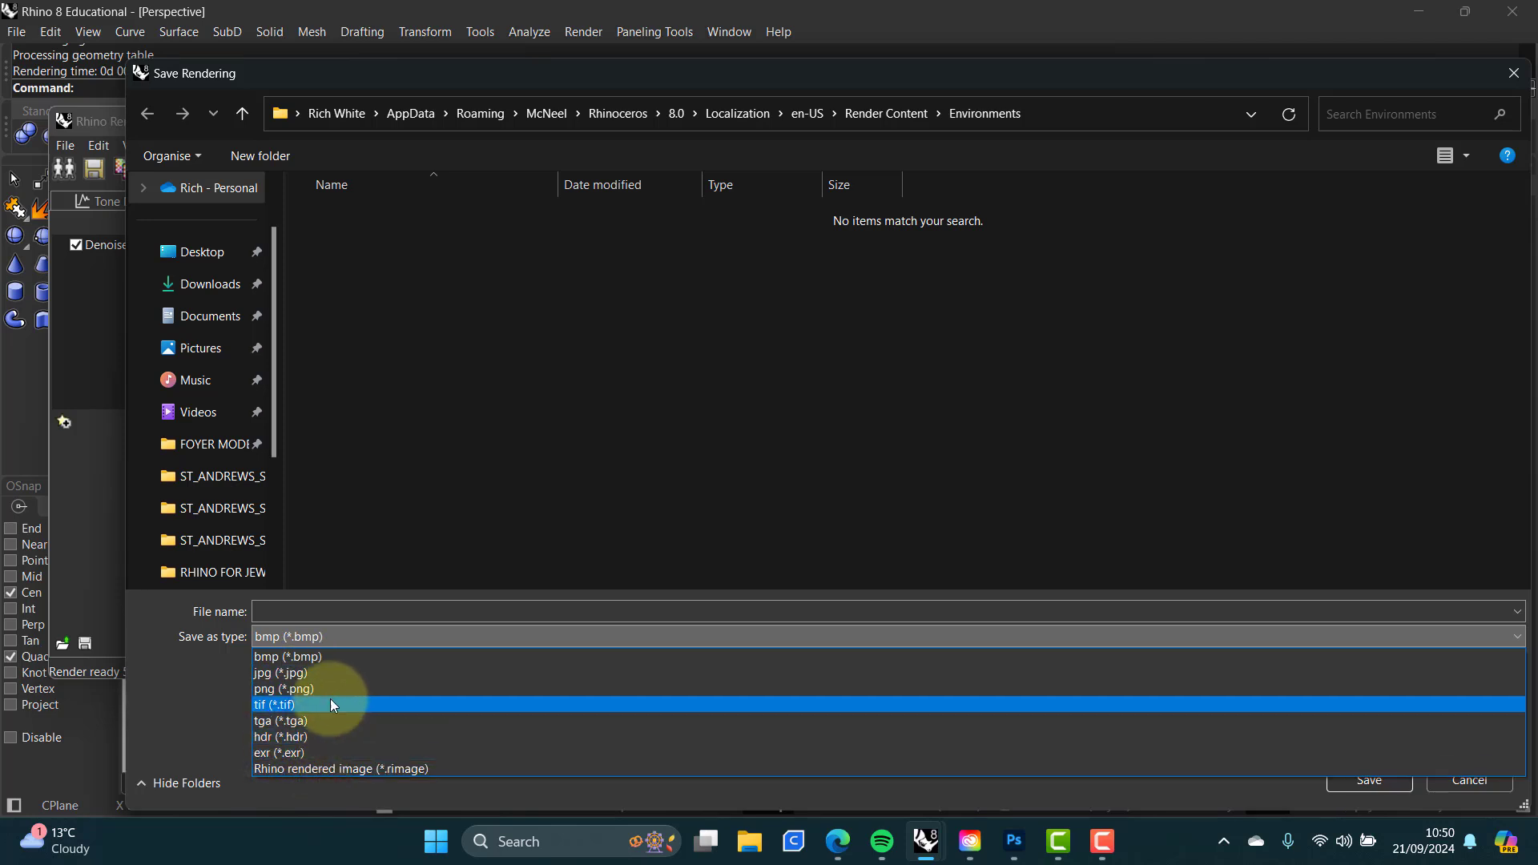
left_click(288, 674)
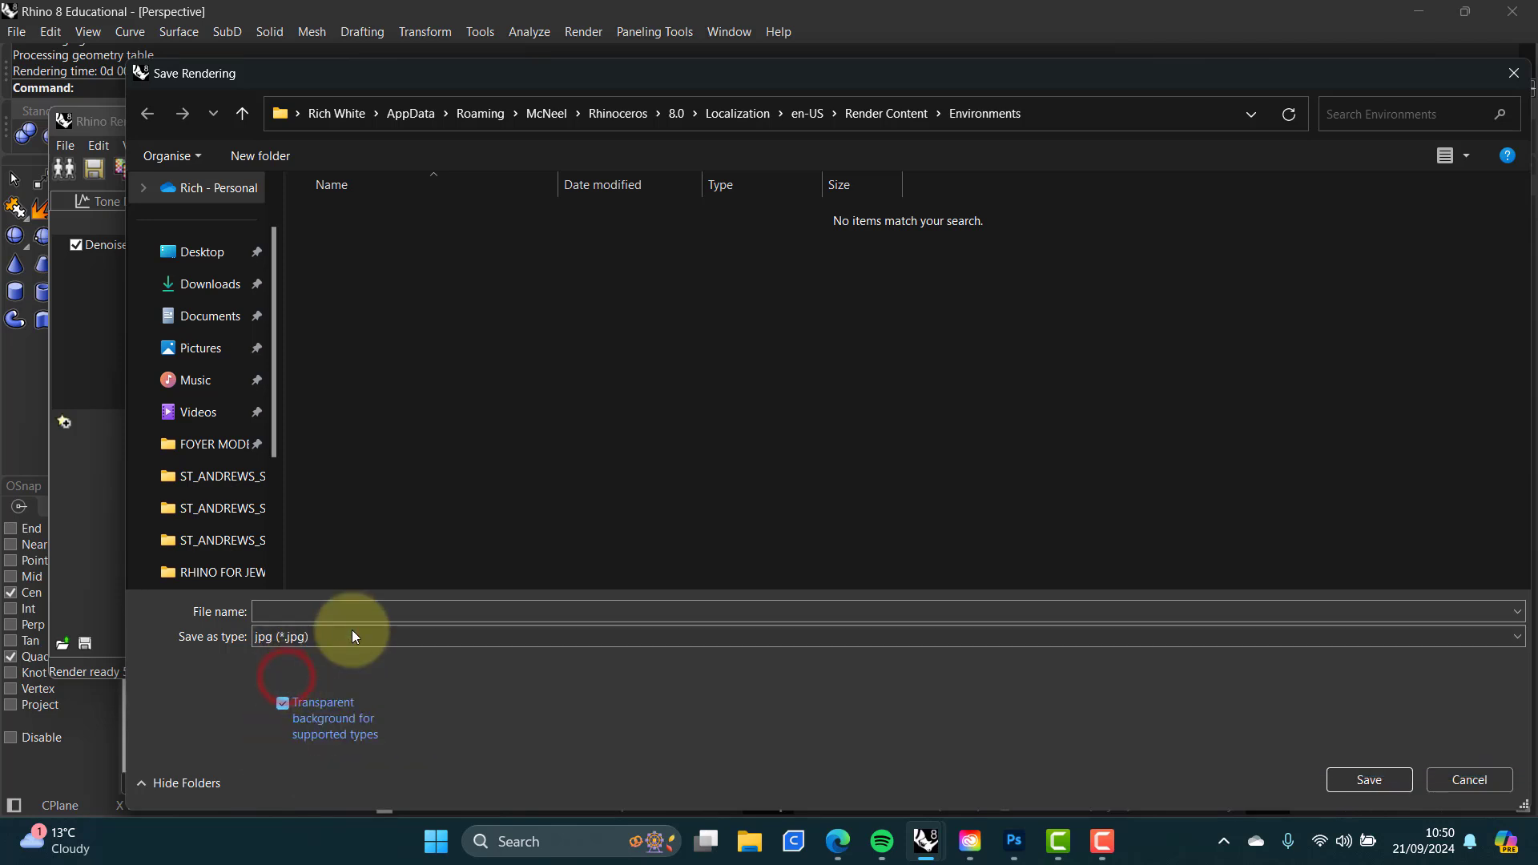
left_click(288, 611)
type("TE")
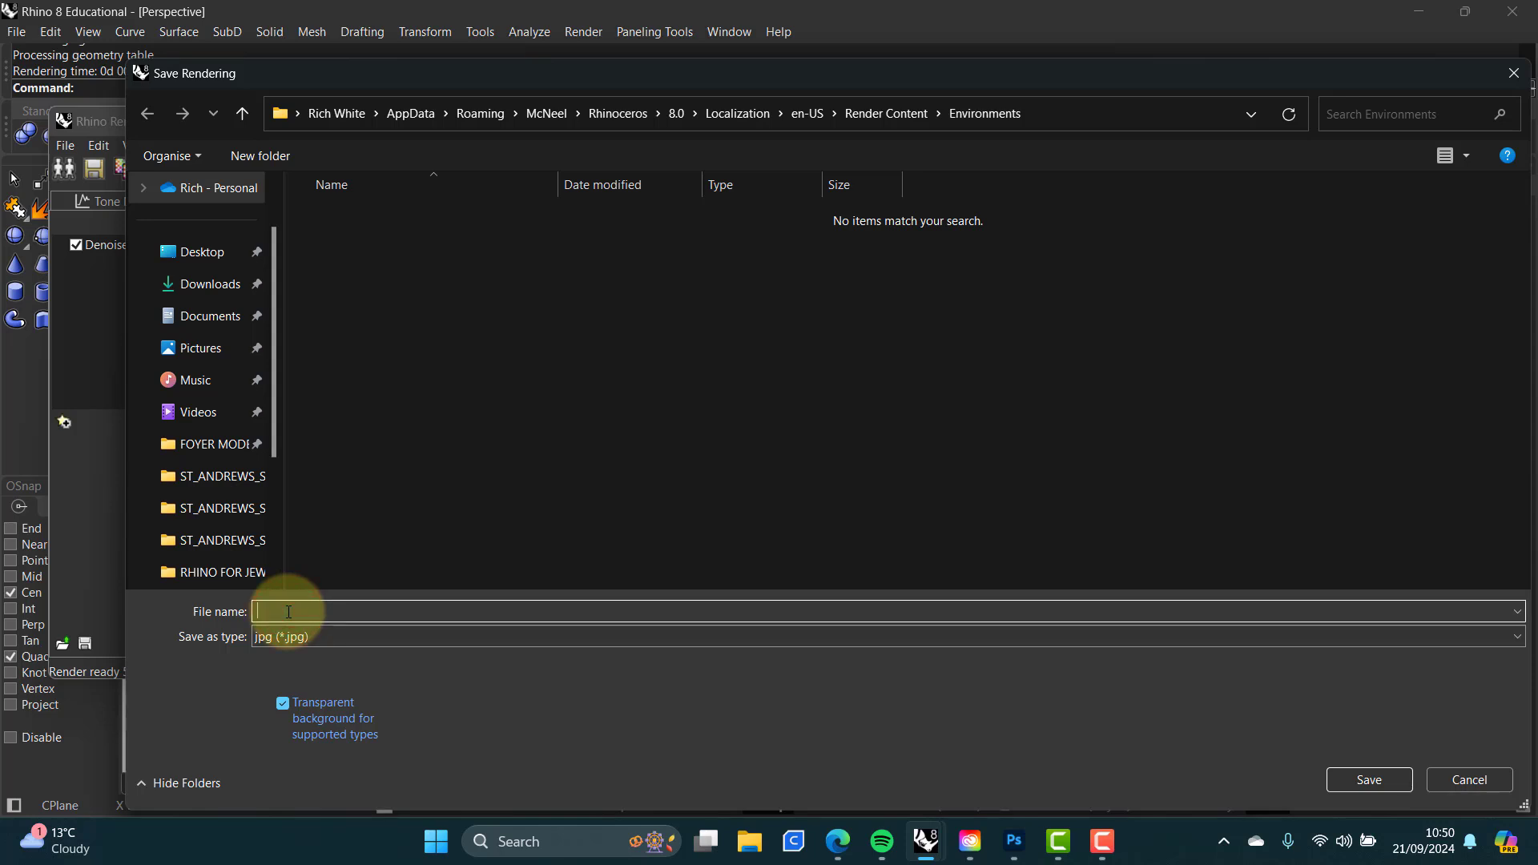
type("ST RENDER")
left_click(196, 252)
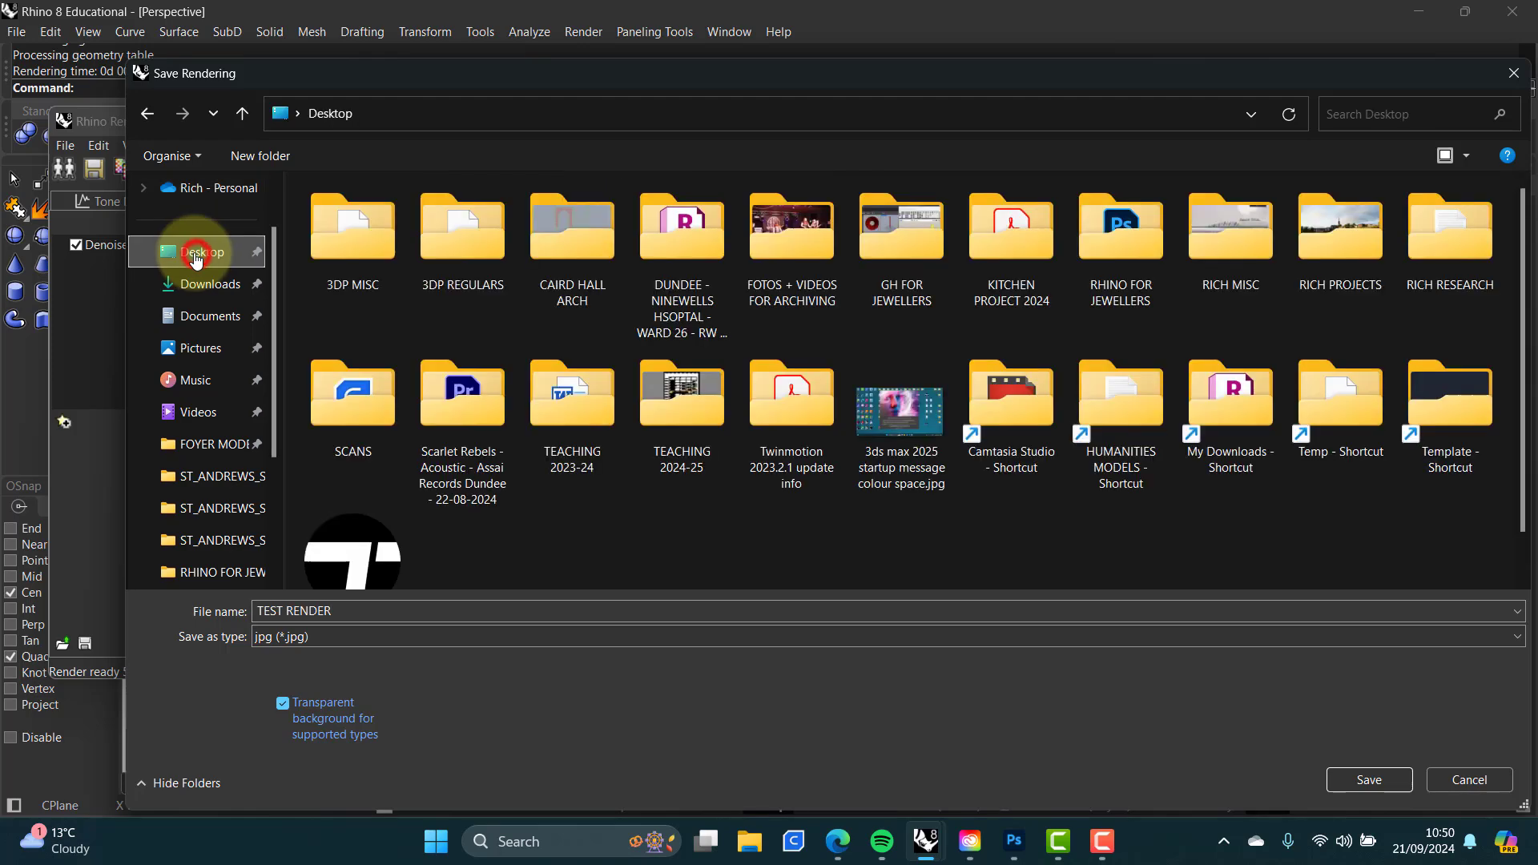
left_click(1378, 780)
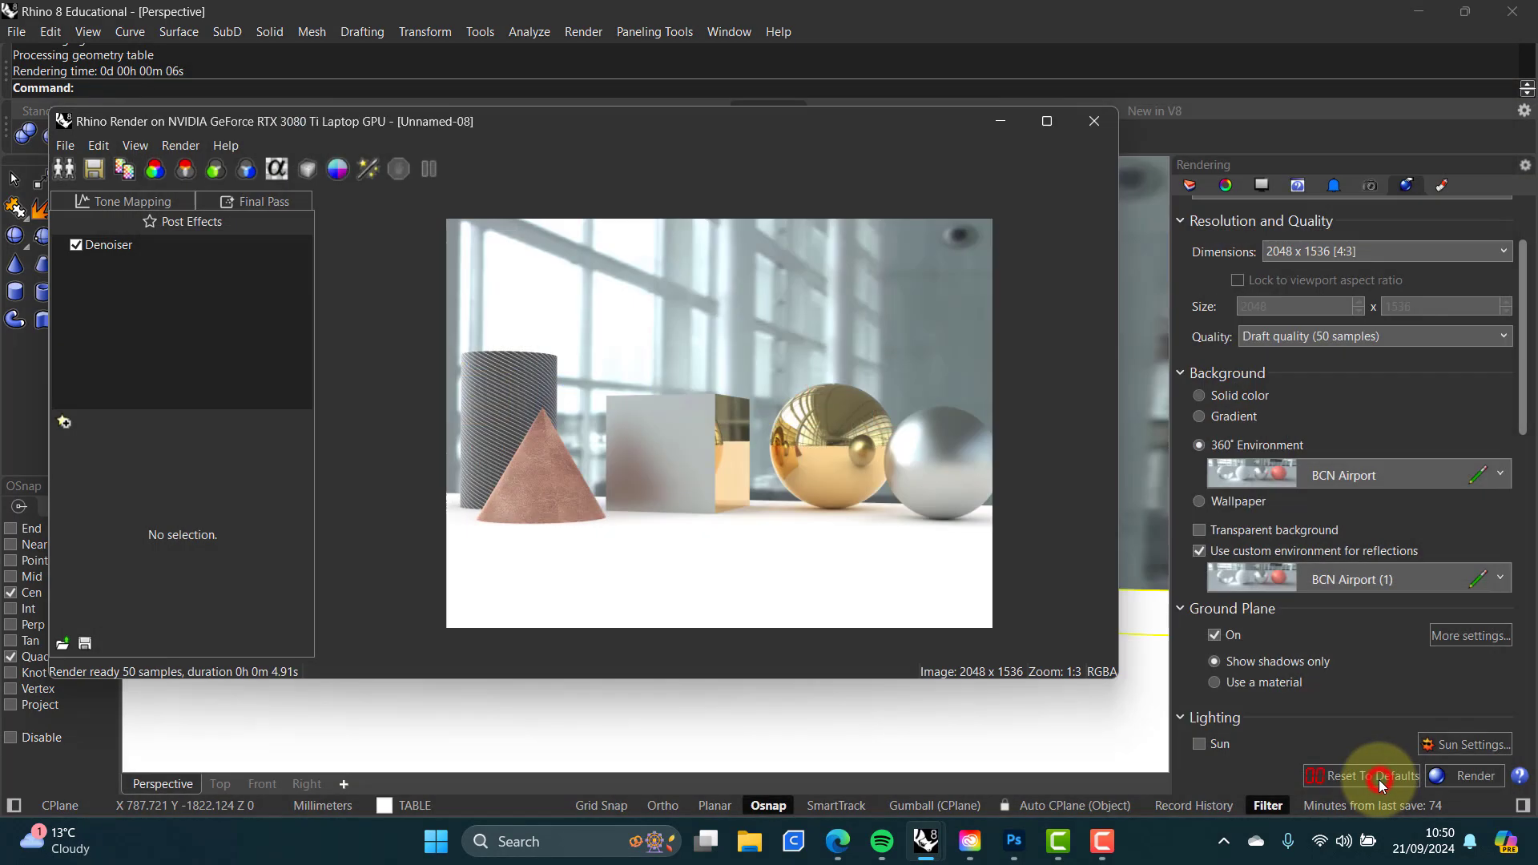